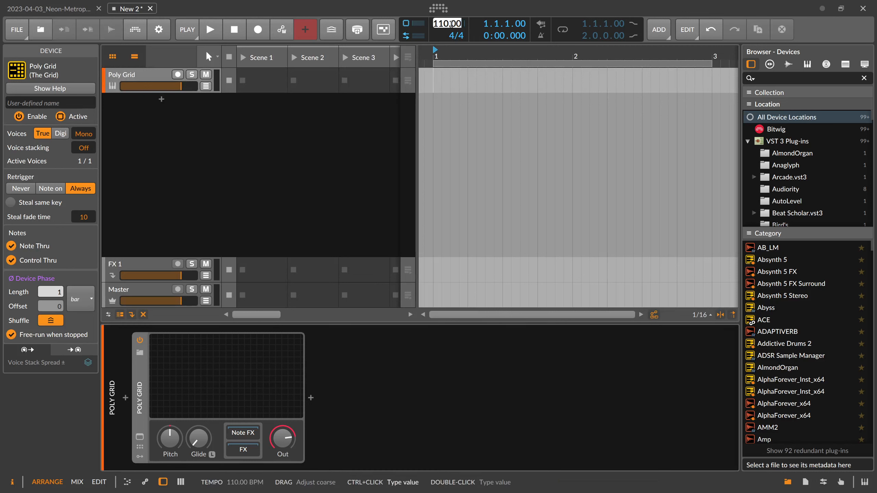
Set the project tempo to 85 BPM and enable an arranger loop four bars long starting at bar 1
text(85. BPM)
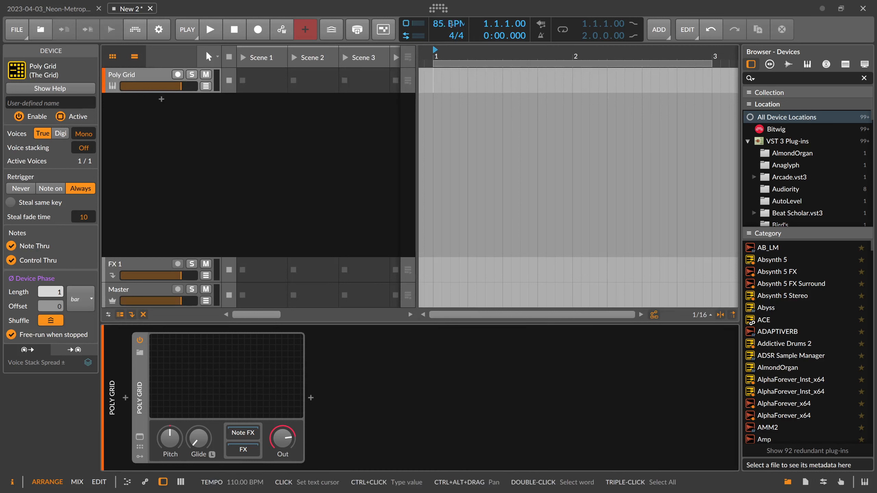
key(Return)
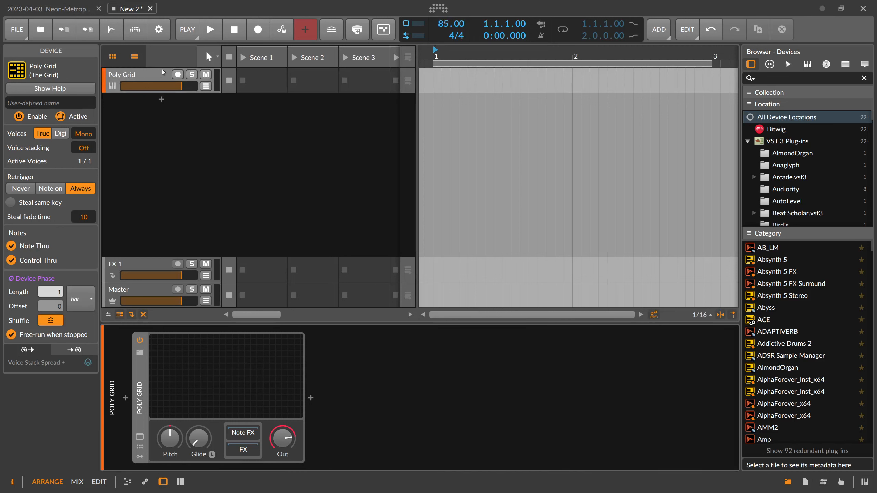
click(436, 71)
scroll(452, 65, down, 3)
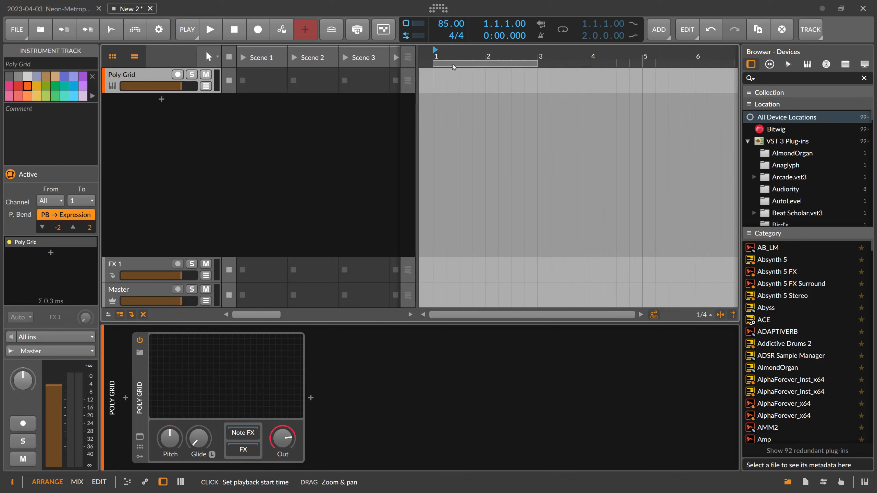
click(563, 30)
drag(537, 68, 654, 68)
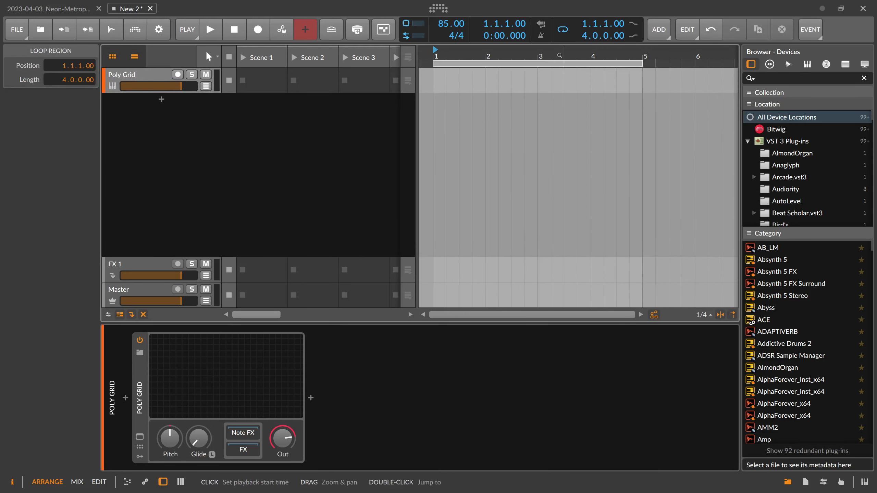
scroll(645, 71, down, 3)
Open the Poly Grid's patch editor and place a Value module named Pitches on the empty canvas
click(145, 382)
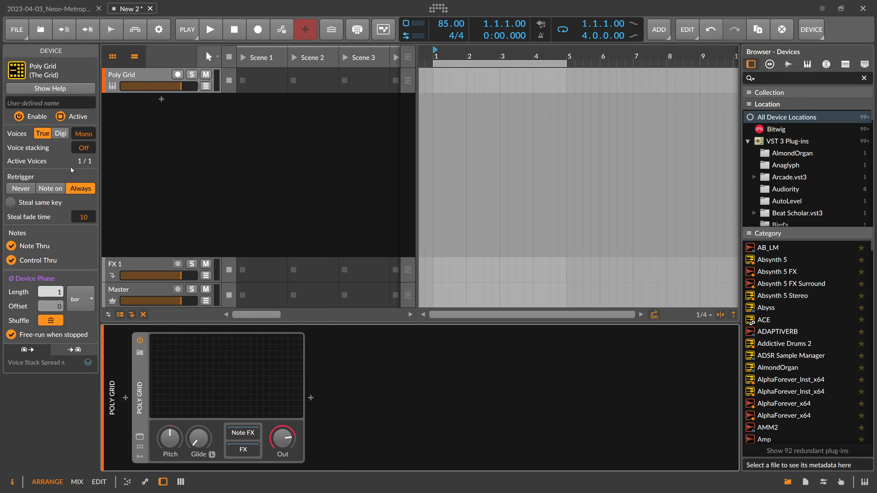
click(161, 362)
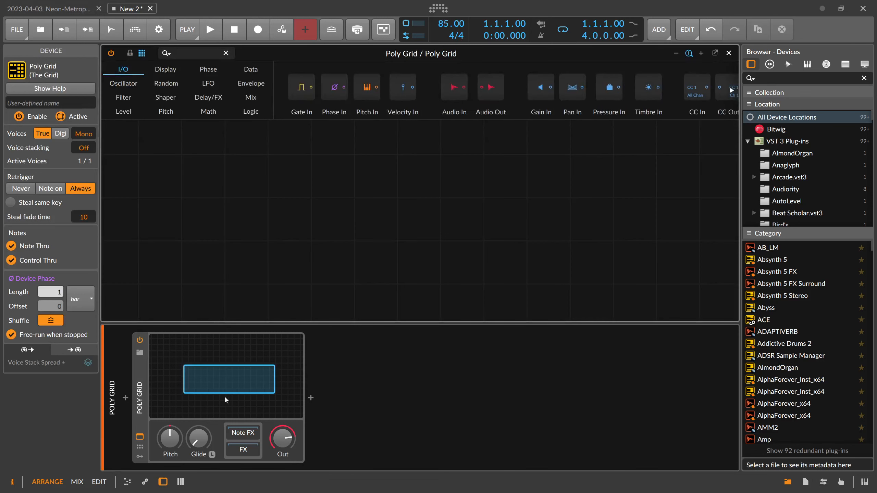
click(165, 484)
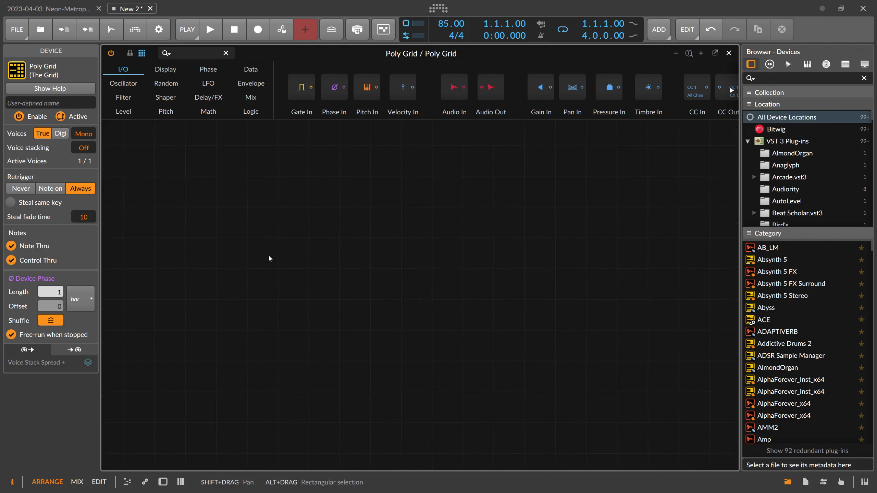
drag(268, 256, 283, 276)
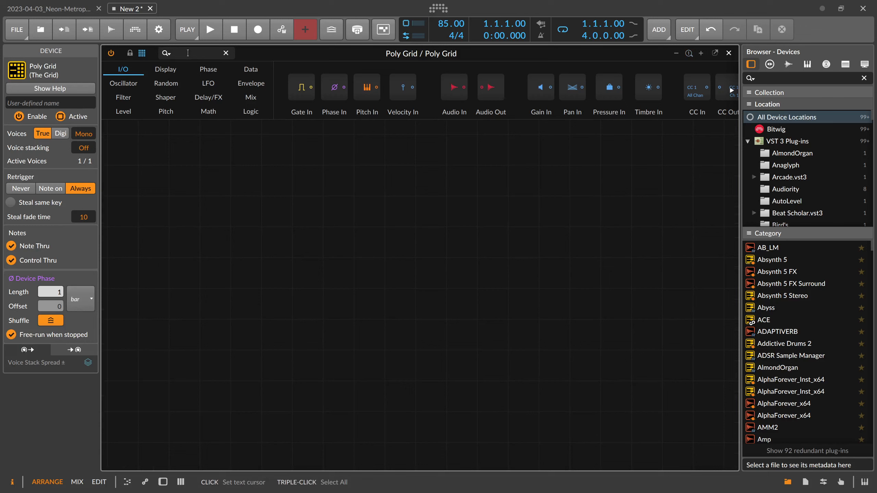
text(vol)
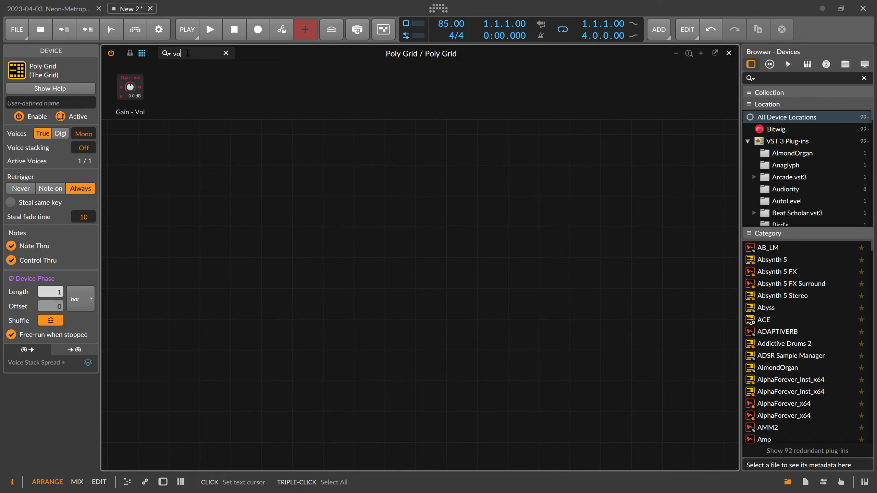
key(BackSpace)
text(a)
drag(270, 135, 290, 247)
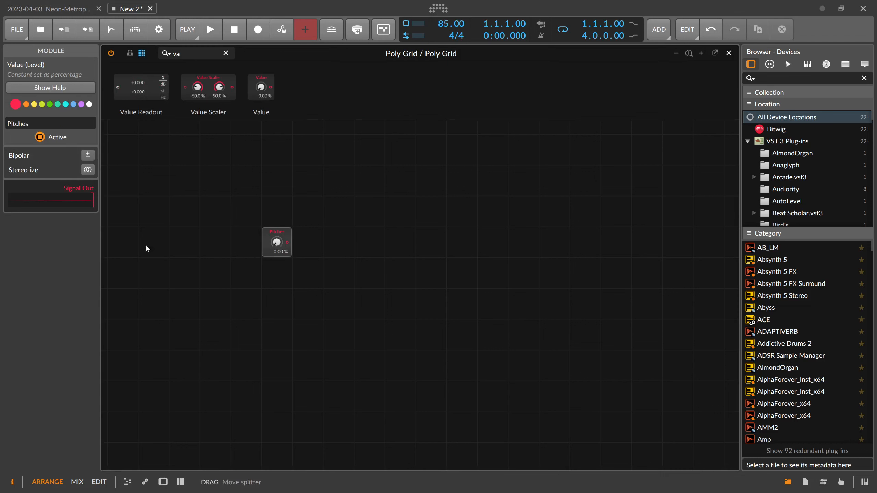
Reveal the Poly Grid's modulator slots and add a Steps modulator in the first slot
click(161, 483)
click(140, 456)
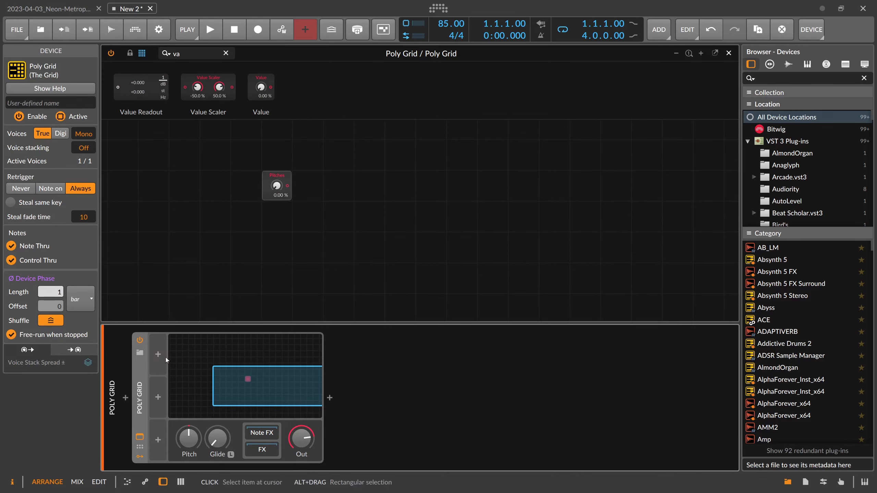
click(159, 355)
text(step)
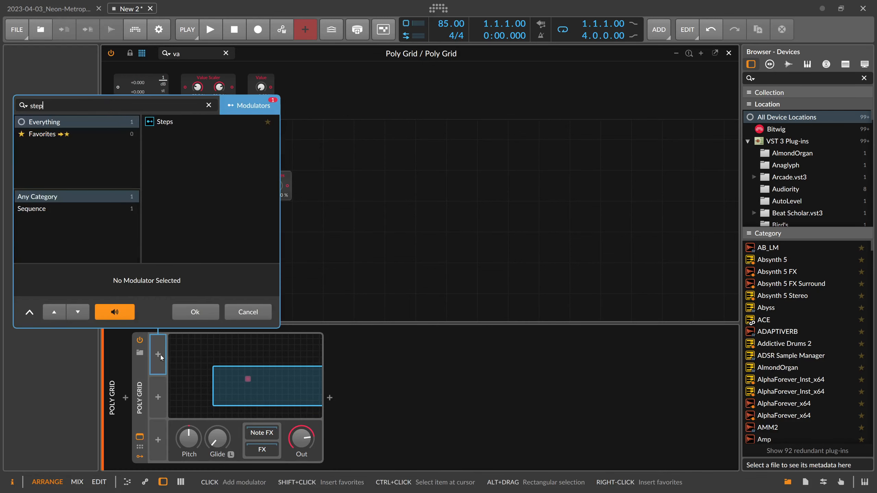
key(Down)
key(Return)
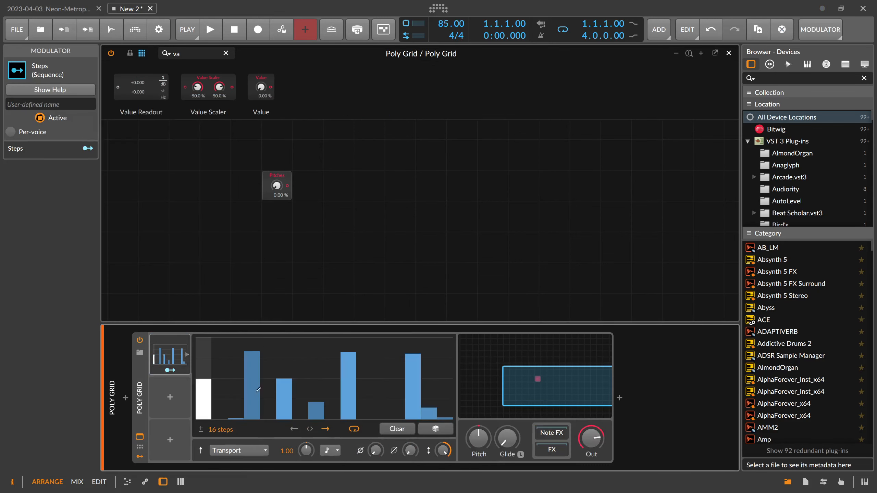
Randomize the 16-step pattern of the Steps modulator several times
click(427, 431)
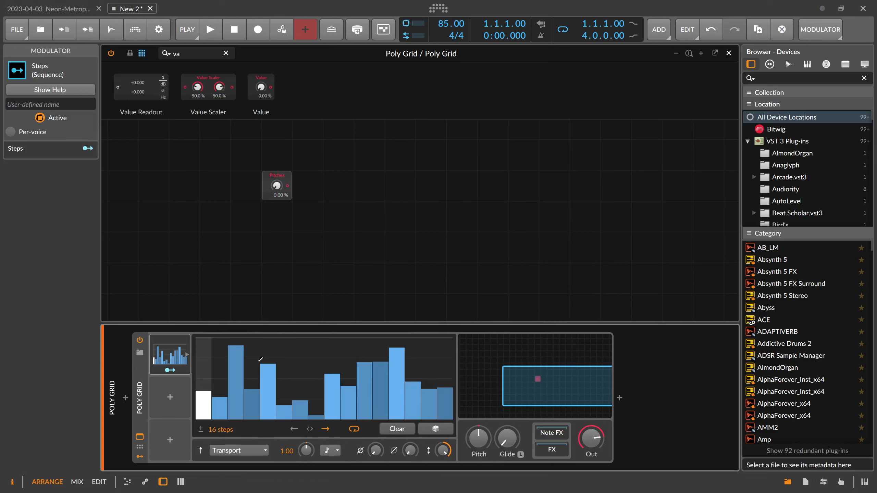
click(434, 430)
click(433, 429)
click(433, 429)
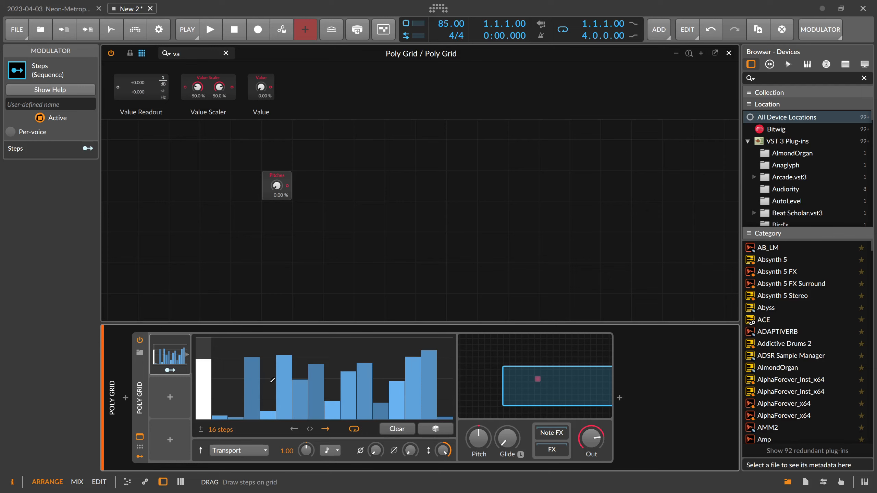
click(436, 429)
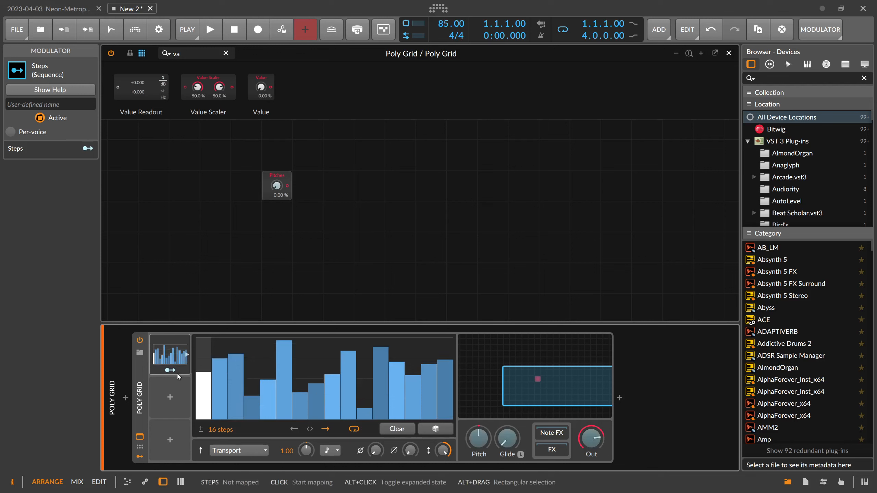
Map the Steps modulator to the Pitches knob with an amount of 1.000 and start playback
drag(280, 193, 280, 224)
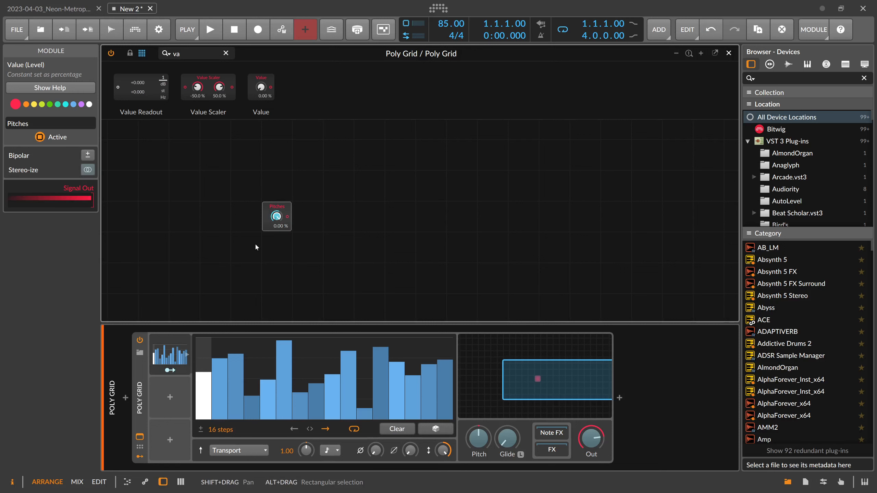
scroll(254, 242, up, 2)
click(207, 305)
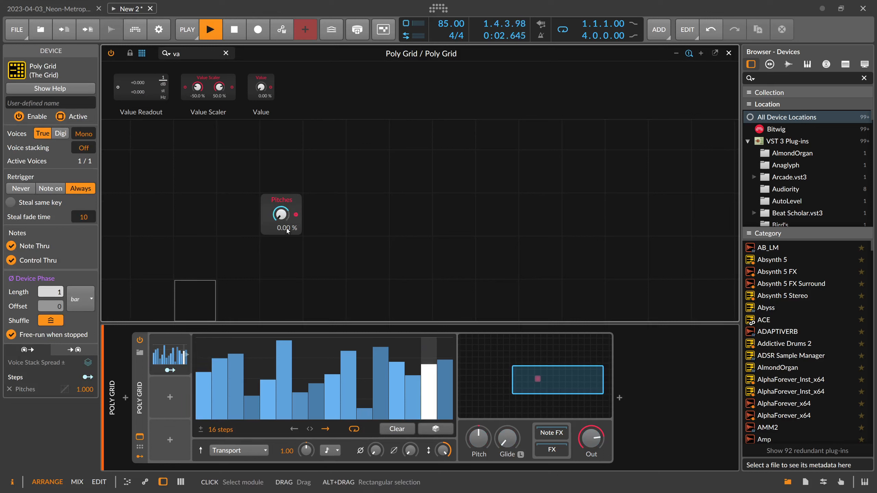
Add an Oscilloscope module, connect the Pitches output to its first signal input, and space the two modules apart
key(BackSpace)
key(BackSpace)
text(osc)
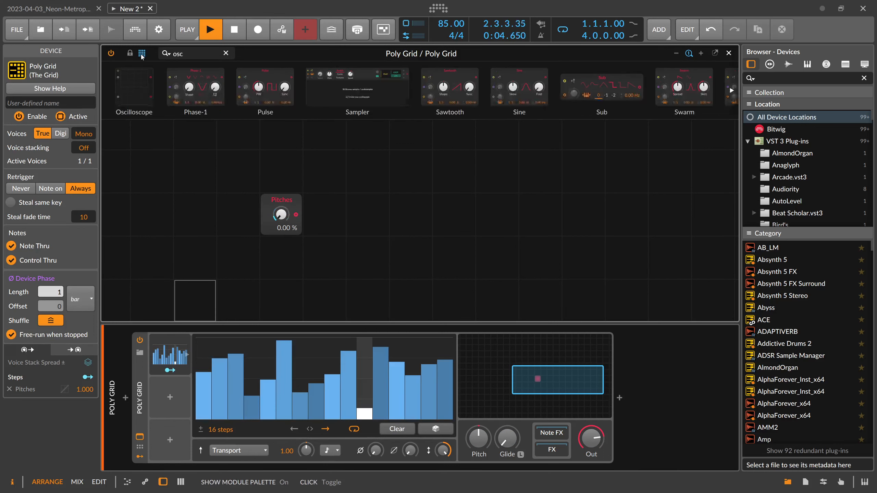
drag(134, 88, 345, 235)
drag(296, 214, 310, 215)
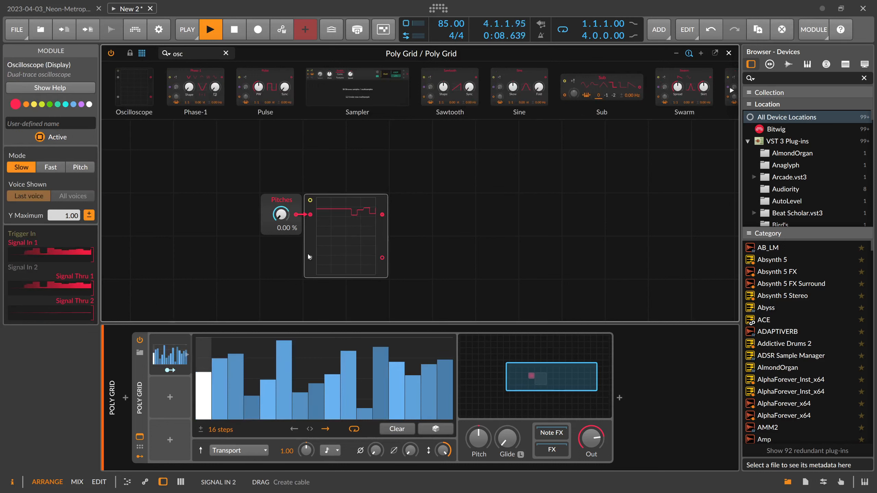
drag(310, 240, 526, 239)
drag(276, 230, 194, 203)
Increase the Steps modulator's pattern length to 64 steps and randomize its values
drag(220, 430, 219, 387)
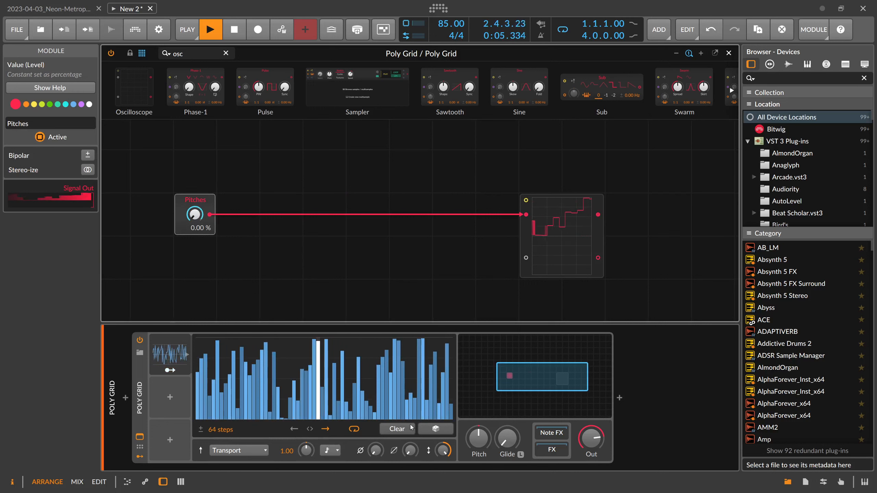
click(435, 429)
click(434, 430)
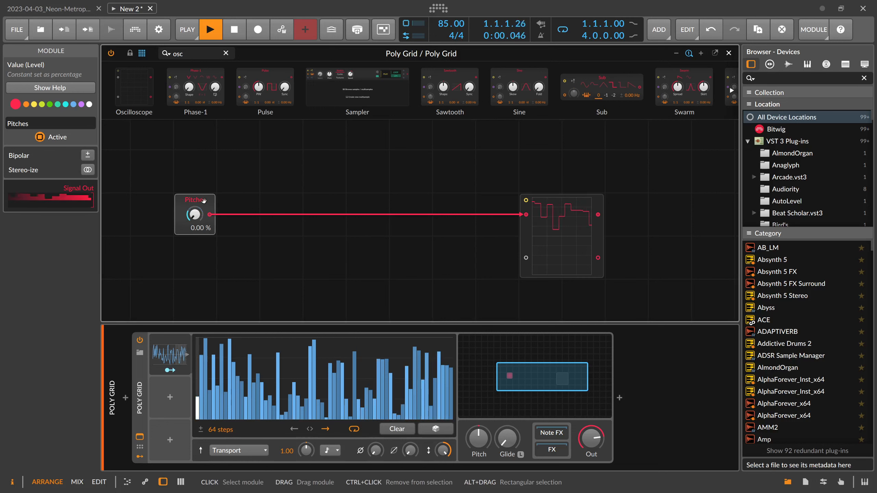
Insert an Attenuate module between Pitches and the oscilloscope and set it to 20 %
click(195, 57)
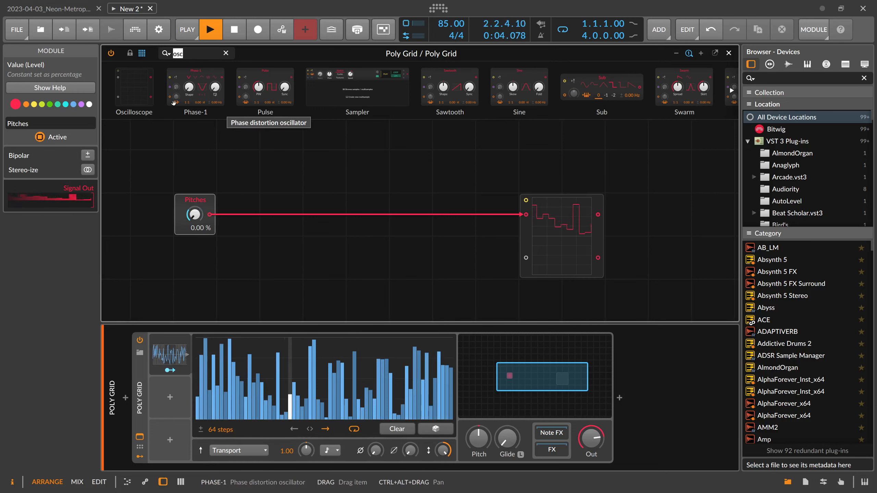
text(att)
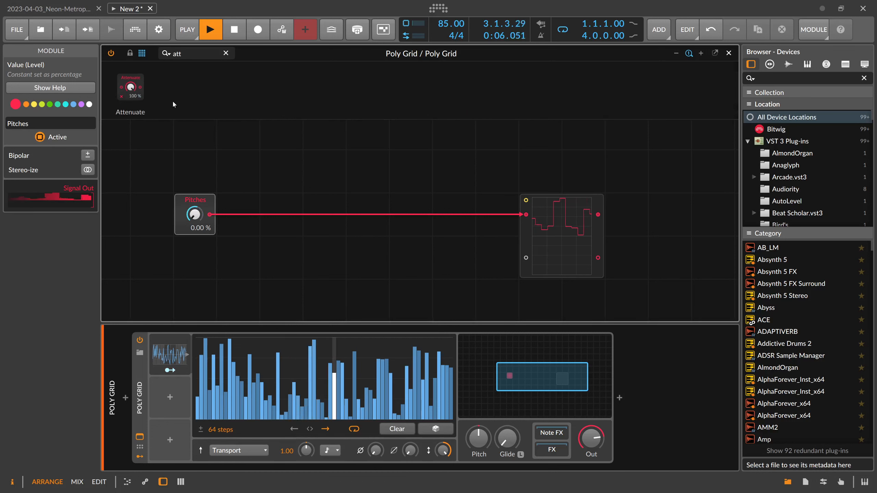
drag(131, 87, 240, 249)
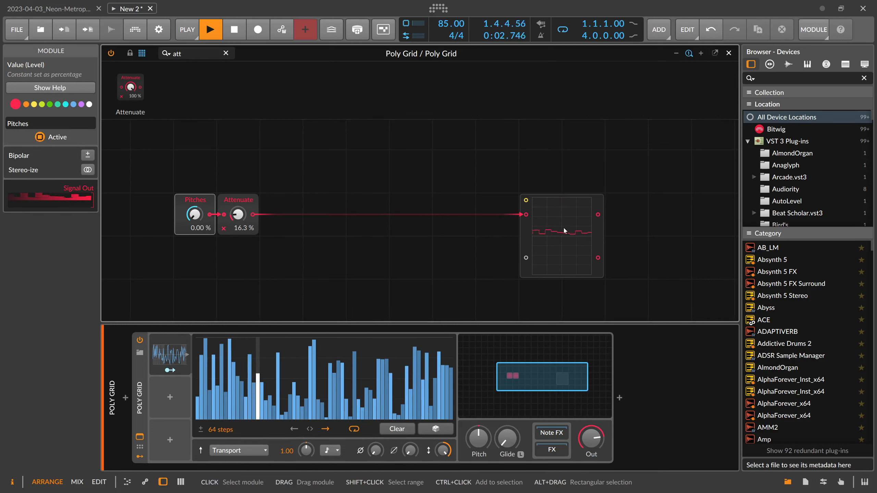
drag(242, 214, 241, 213)
ctrl+click(241, 213)
text(20)
key(Return)
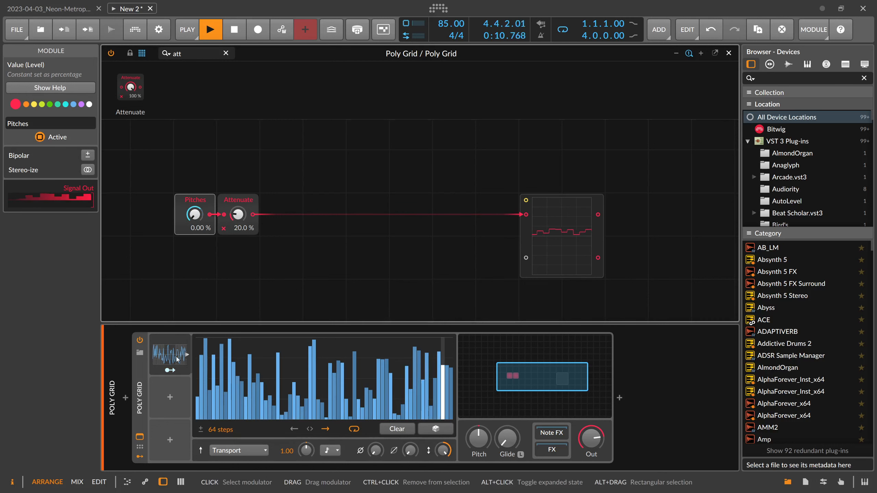
Set the Steps modulator's overall amount to 20 %
click(445, 451)
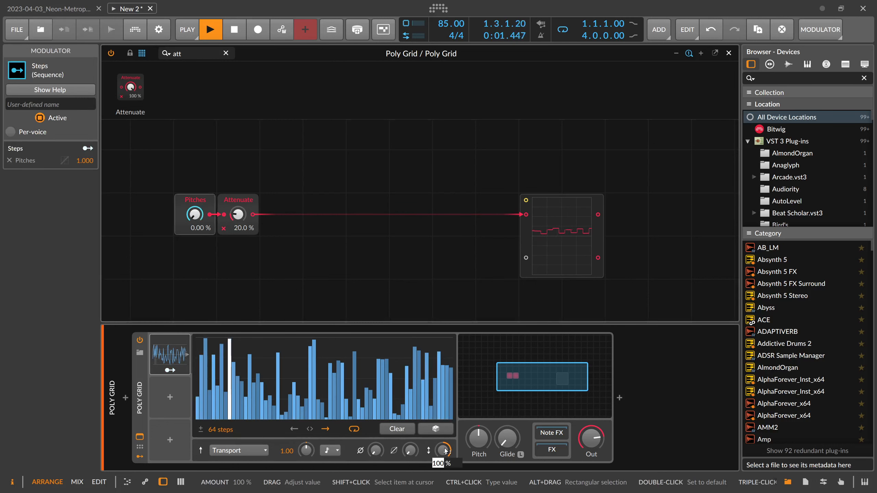
text(20)
key(Return)
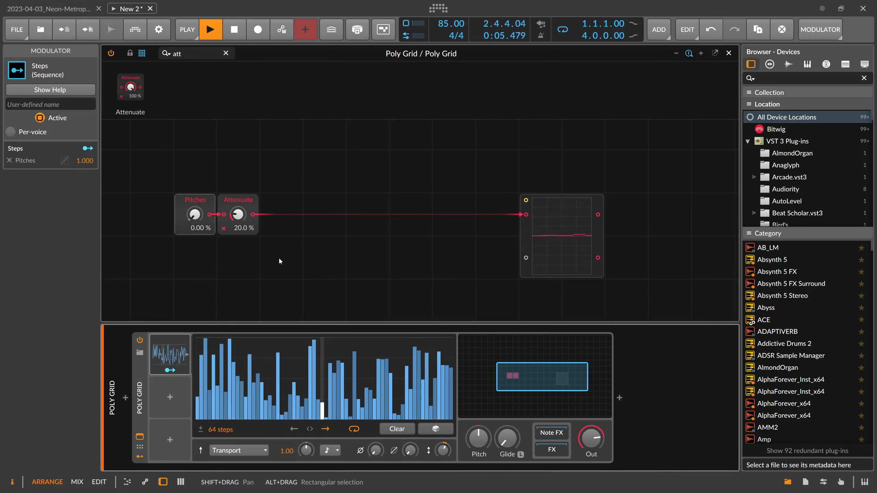
Delete the Attenuate module, keeping Pitches wired to the oscilloscope
click(242, 202)
key(Delete)
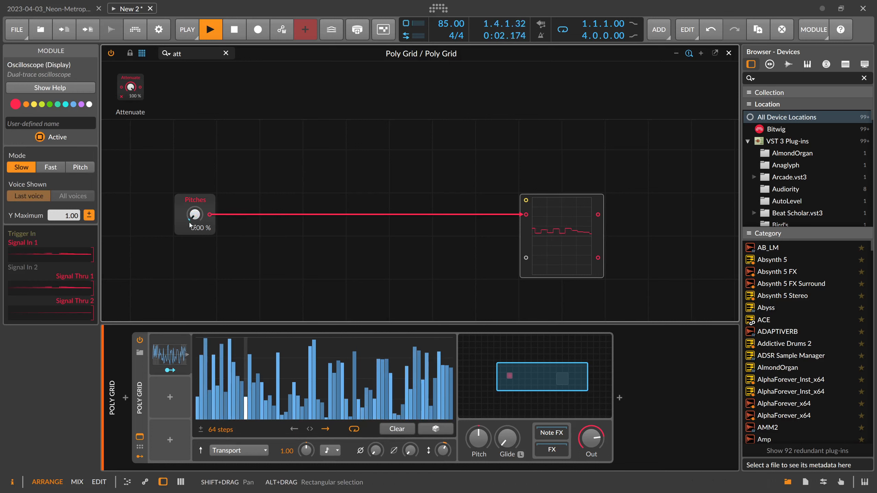
Insert a Pitch Quantize module into the cable between Pitches and the oscilloscope
drag(185, 56, 139, 60)
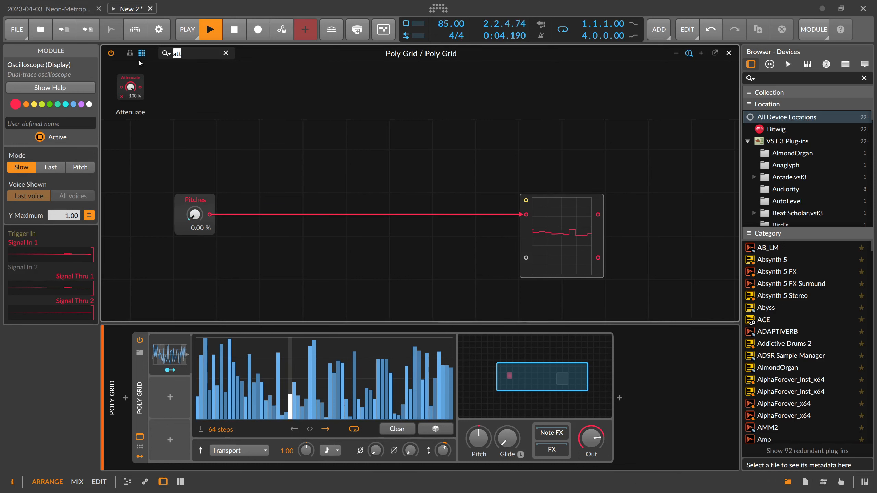
text(a)
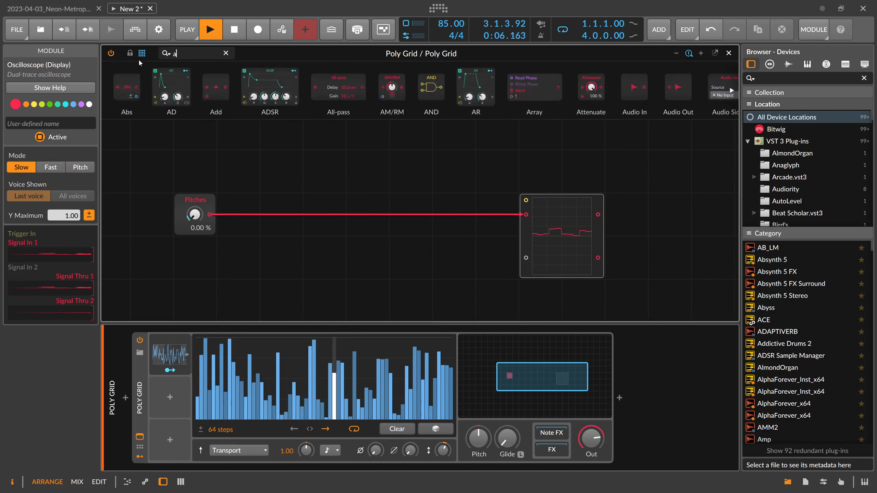
key(BackSpace)
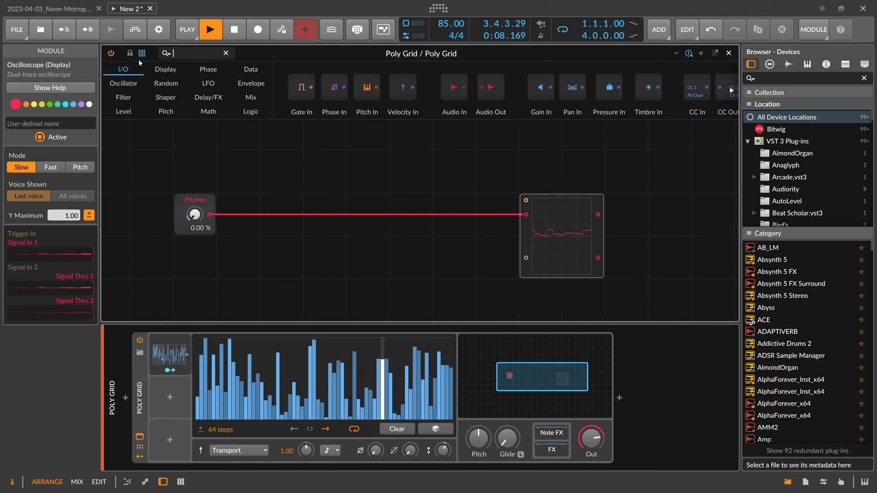
text(quan)
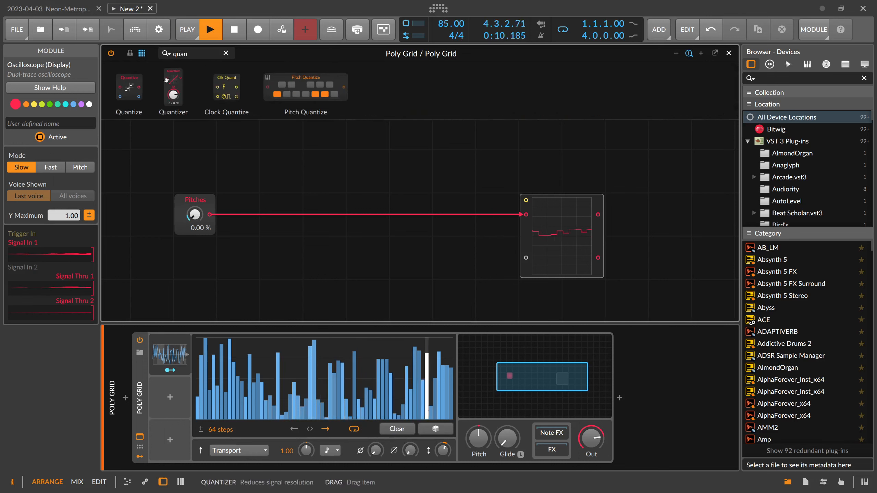
drag(287, 87, 251, 214)
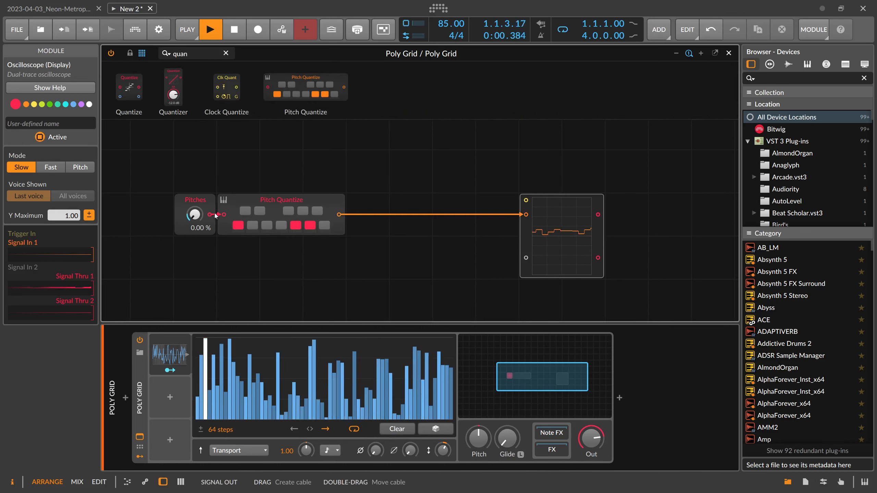
Enable all five black keys in the Pitch Quantize module and turn off its G and A keys
click(260, 211)
click(288, 211)
click(303, 211)
click(316, 211)
click(310, 226)
click(296, 226)
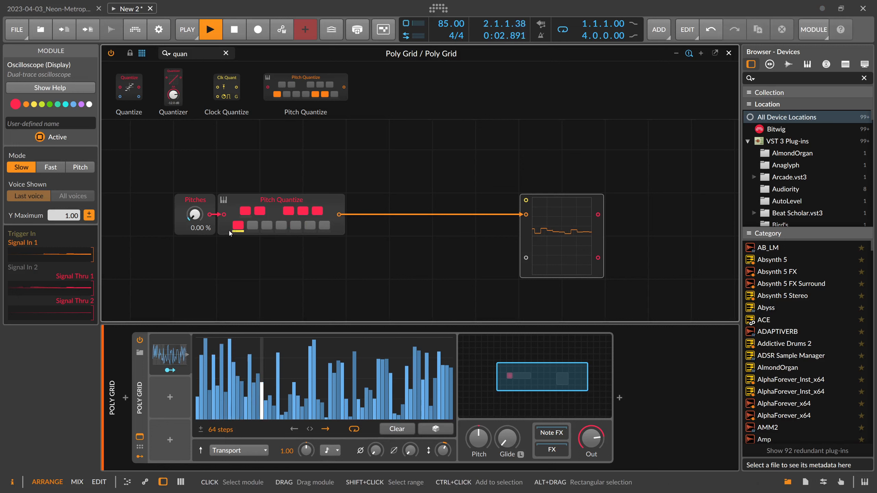
Turn off the C key and turn on the F key in the Pitch Quantize module
click(238, 225)
click(271, 203)
click(281, 224)
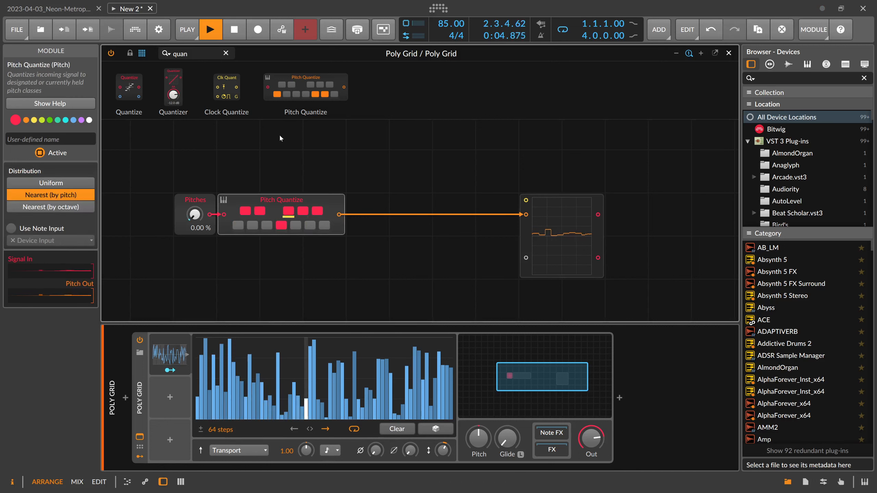
Insert a Transpose module into the cable between Pitches and Pitch Quantize
drag(195, 54, 114, 63)
key(BackSpace)
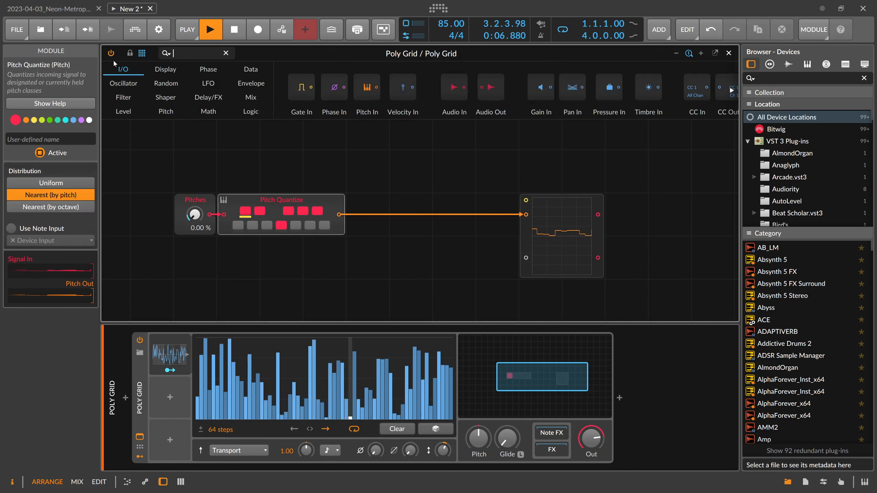
text(tra)
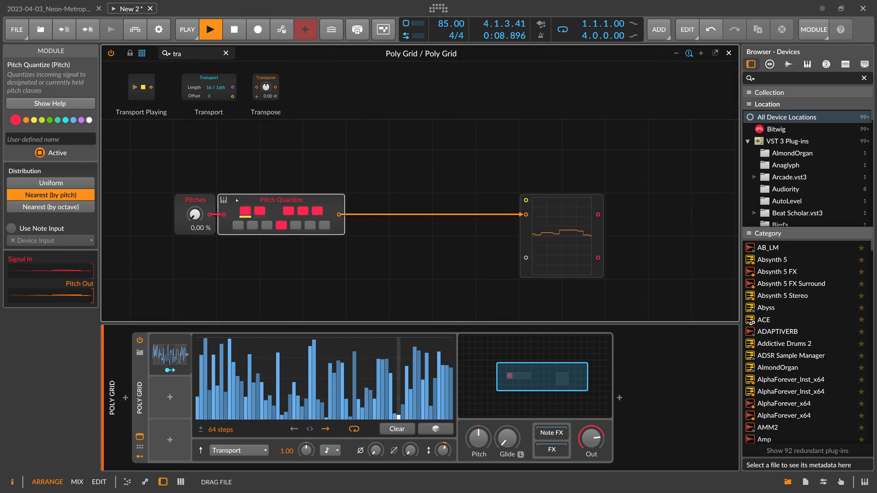
drag(236, 201, 225, 214)
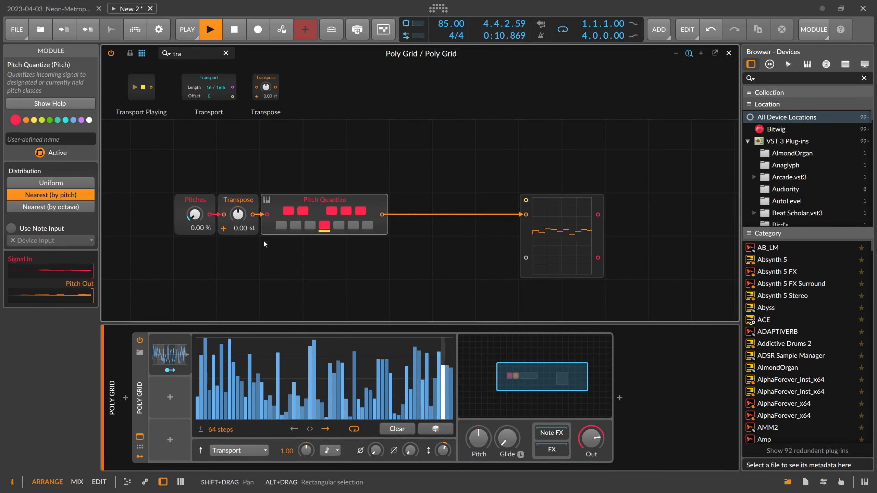
Enable the C, D, E, G, A and B keys in the Pitch Quantize module
click(281, 225)
click(295, 225)
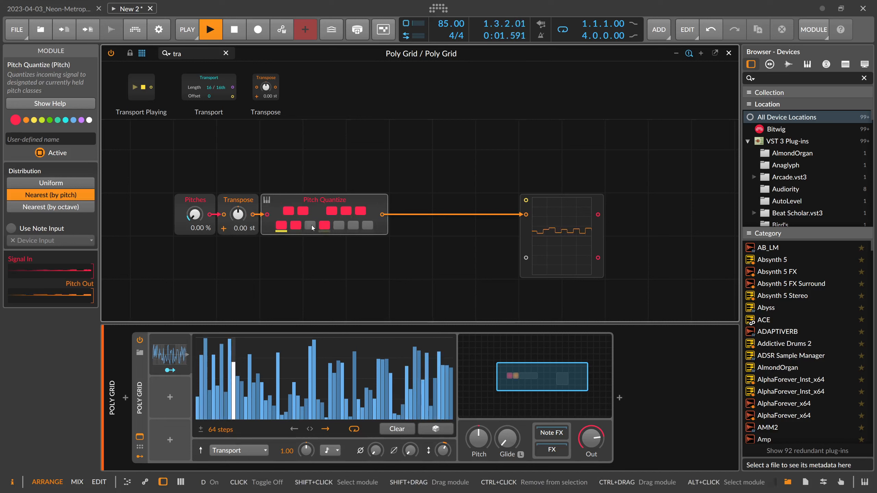
click(310, 225)
click(339, 226)
click(352, 225)
click(367, 225)
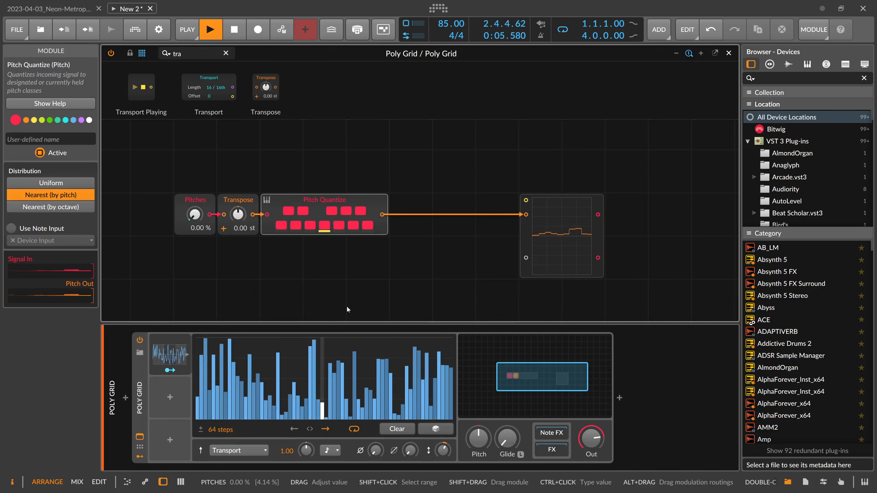
Flatten all 64 modulator steps to zero and turn off every white key except F in Pitch Quantize
drag(197, 418, 452, 418)
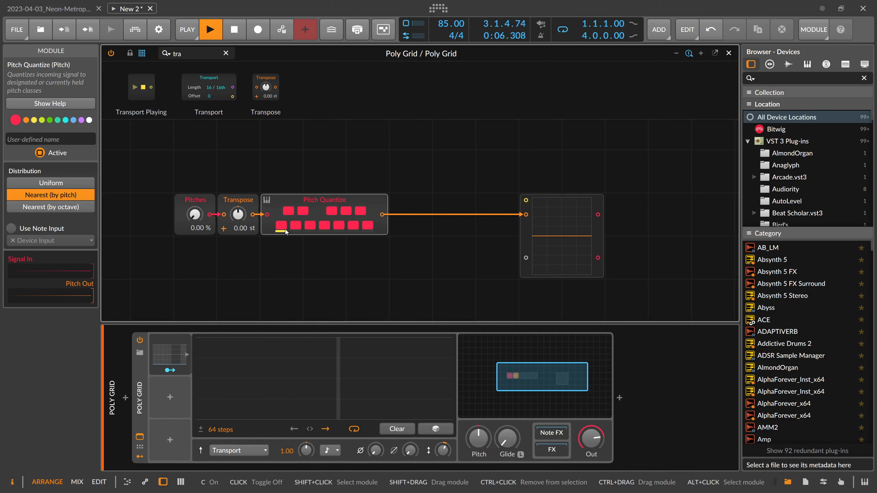
drag(286, 232, 368, 229)
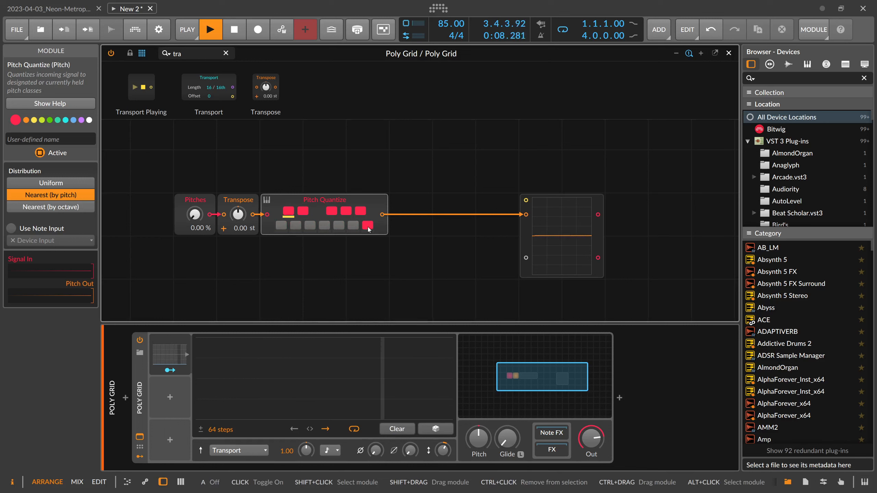
click(368, 229)
click(325, 227)
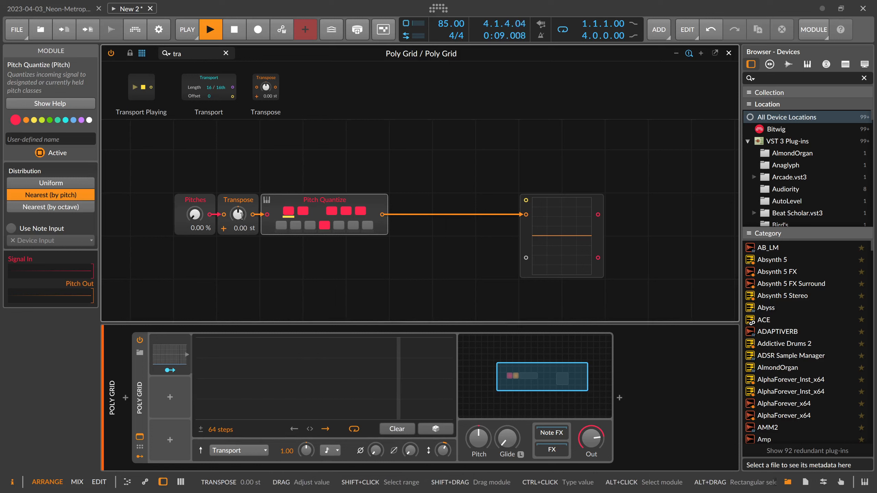
Set the Transpose module to 3 st
ctrl+click(239, 226)
text(3)
key(Return)
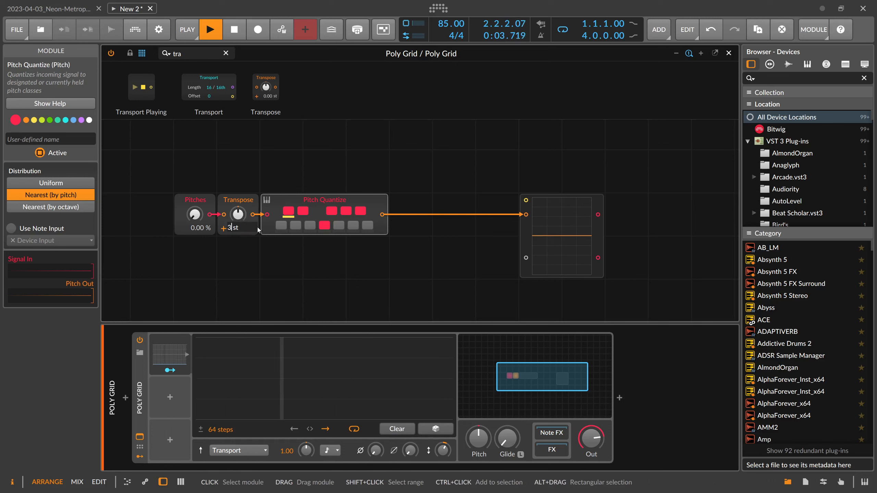
key(Return)
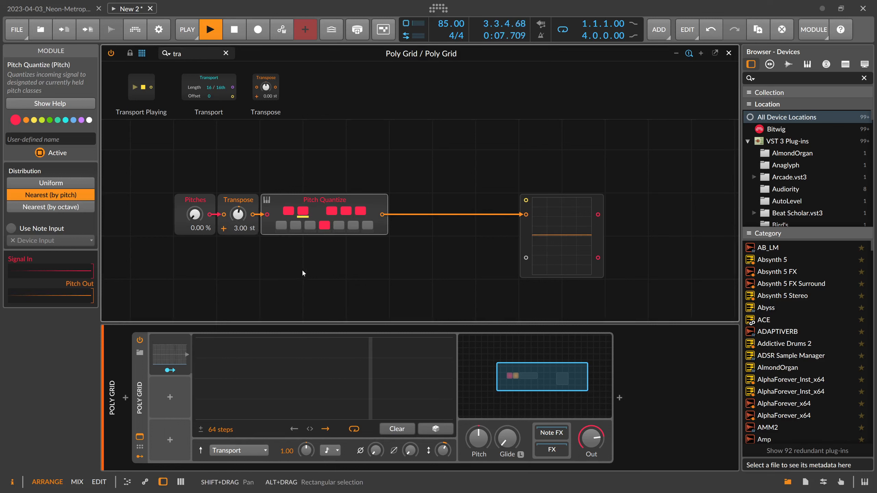
Randomize the Steps modulator's 64 values and collapse the modulator's expanded view
click(422, 428)
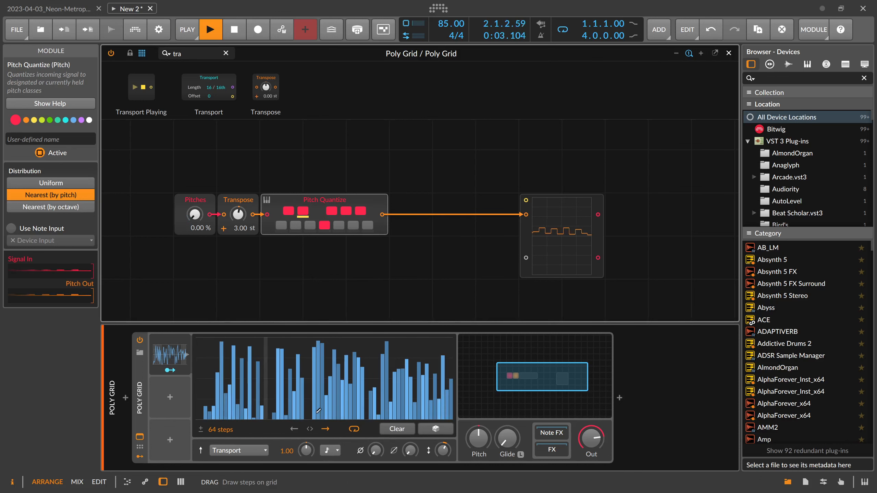
click(175, 352)
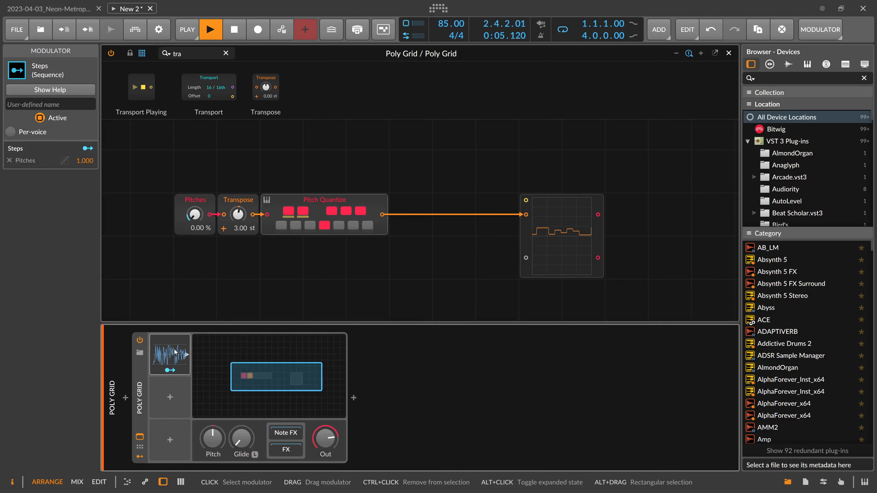
Insert a Sample / Hold module into the cable between Transpose and Pitch Quantize
click(172, 54)
text(sam)
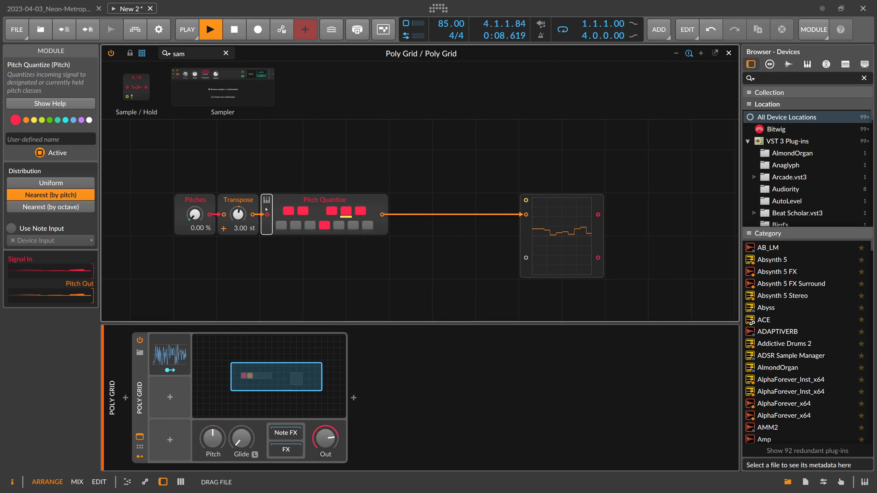
drag(266, 210, 267, 210)
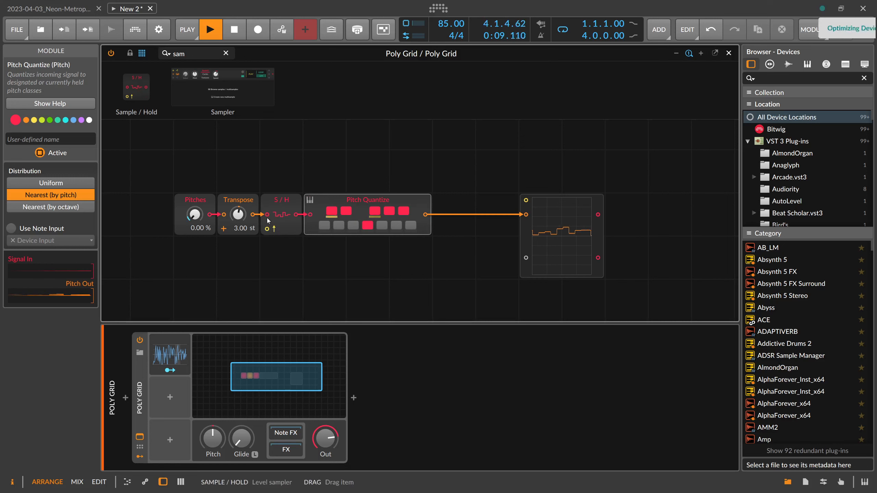
click(280, 218)
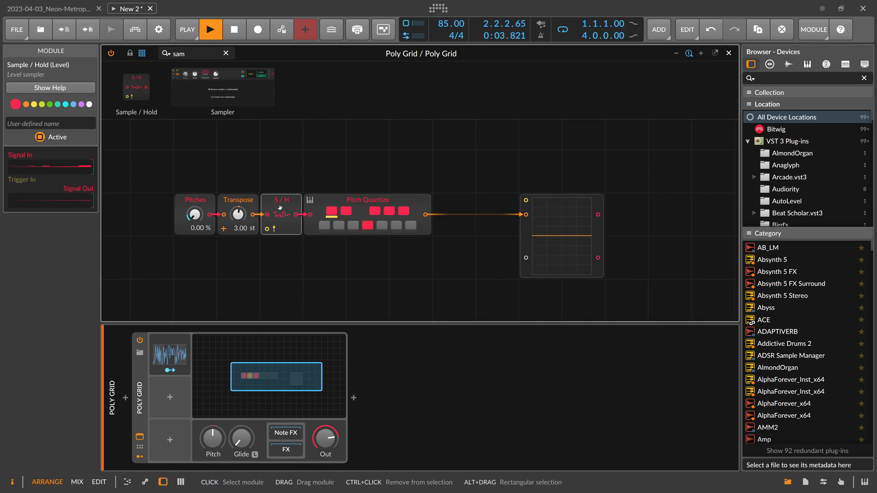
Add a Triggers module below Transpose and duplicate it directly underneath
click(179, 56)
text(trigger)
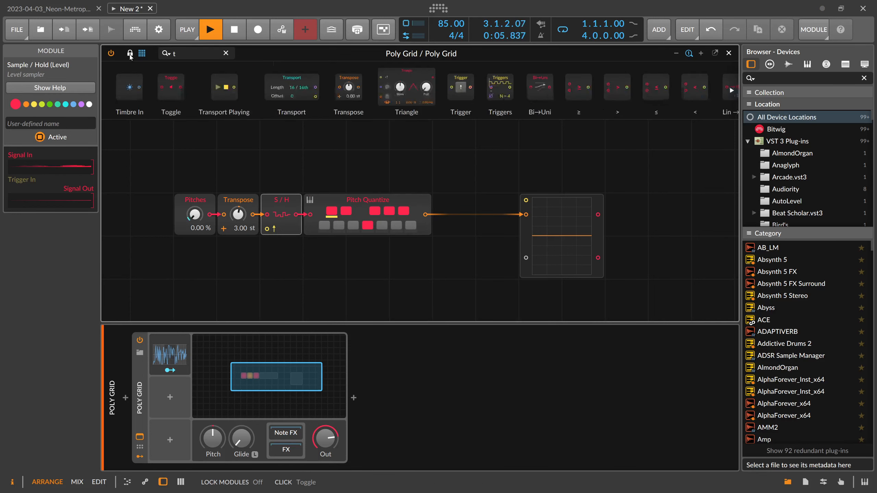
drag(164, 93, 251, 245)
click(249, 250)
key(ctrl+d)
scroll(250, 254, down, 2)
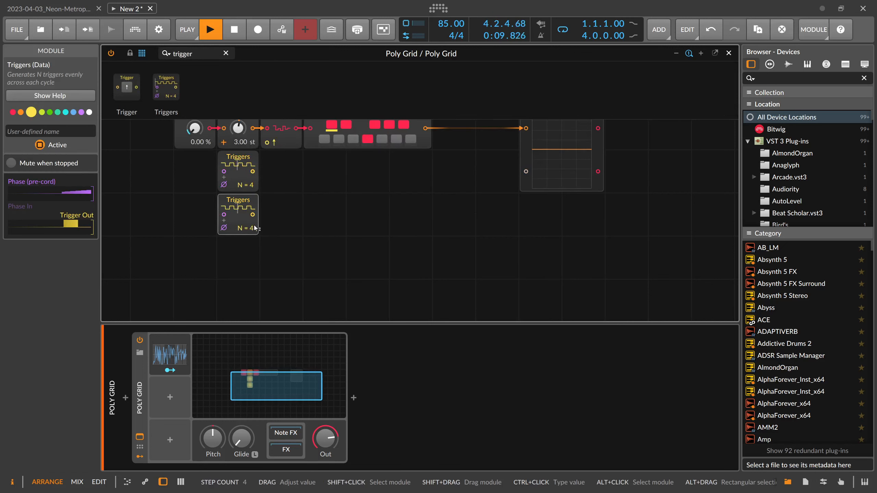
Set the lower Triggers module's step count to 16 and the upper one's to 9
mouse_move(254, 229)
mouse_down()
mouse_move(254, 208)
mouse_move(261, 229)
mouse_up()
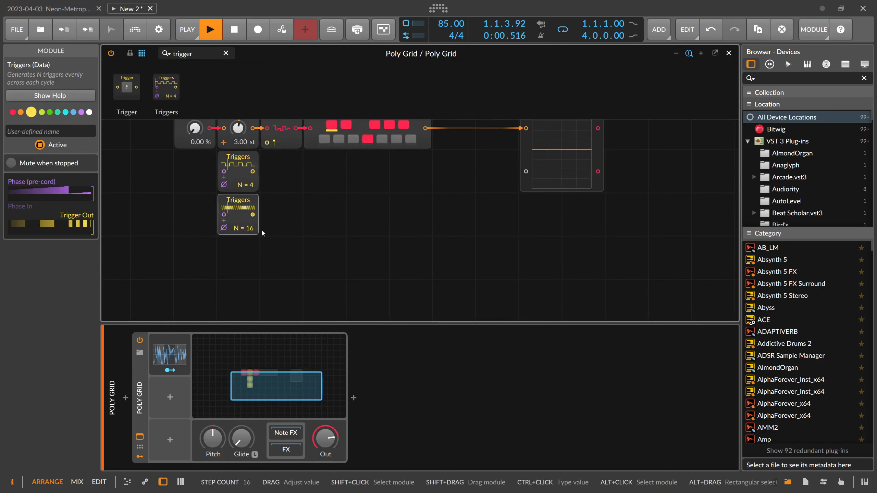
ctrl+click(256, 185)
text(9)
key(Return)
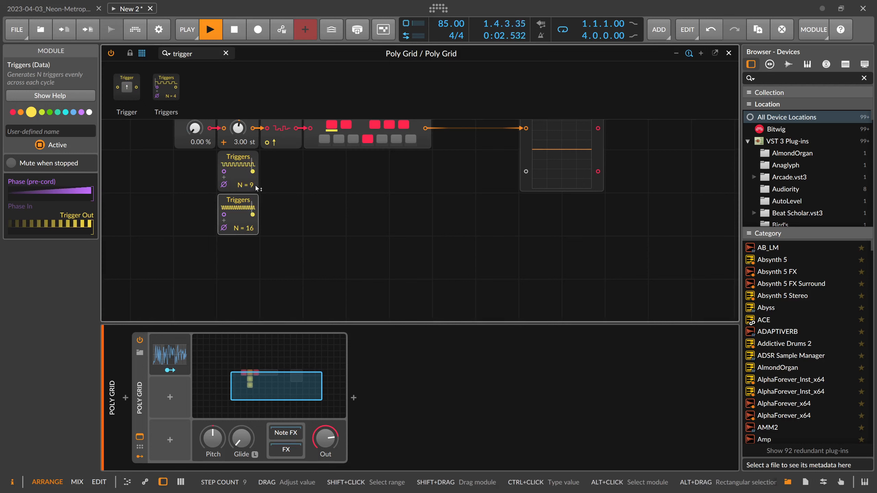
scroll(259, 195, up, 1)
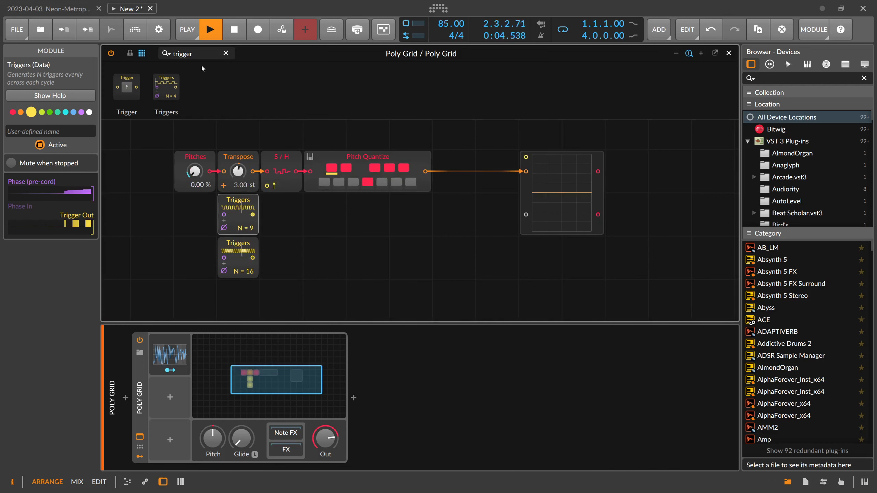
Add a Clock Quantize module beside the 9-step Triggers, with that Triggers output feeding its trigger input
drag(201, 55, 131, 55)
text(clock)
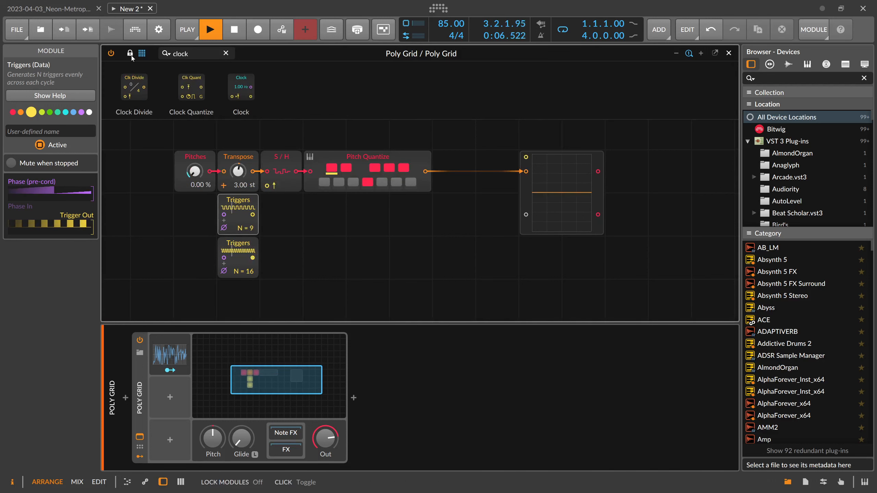
drag(191, 87, 271, 199)
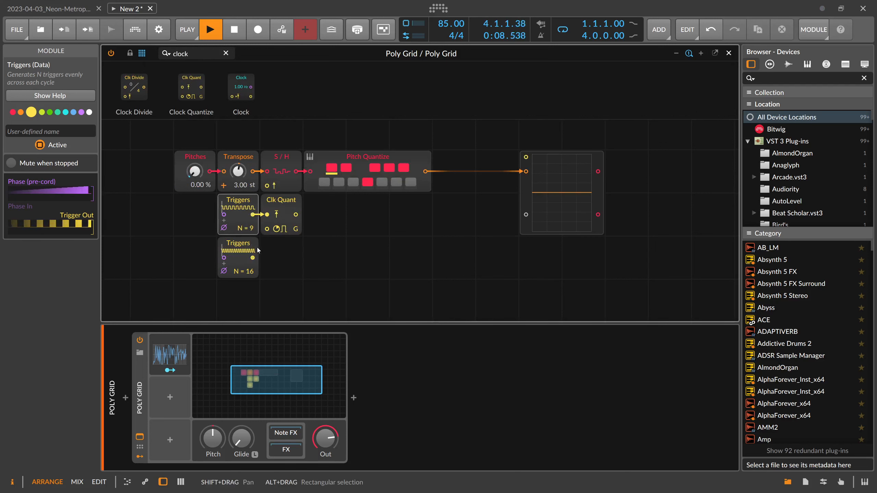
Wire the 16-step Triggers to Clock Quantize's clock input and its output, in T mode, to the S/H trigger input
drag(253, 258, 272, 186)
click(297, 230)
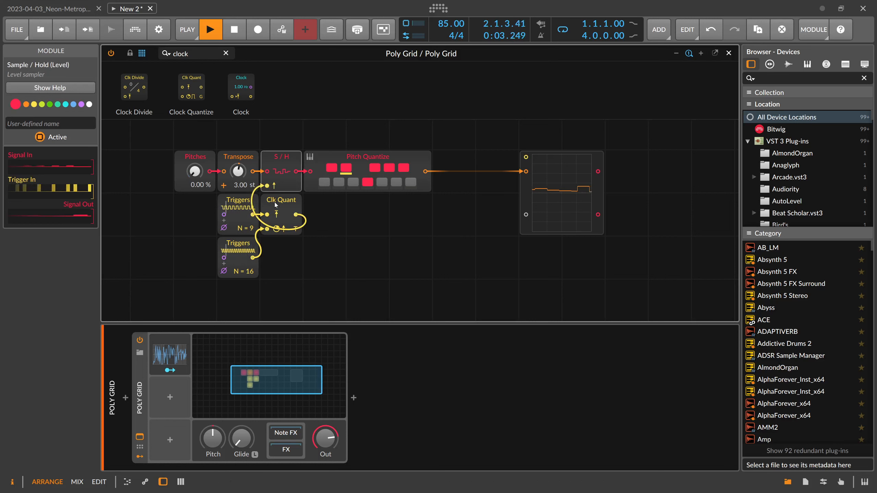
Move both Triggers modules and Clock Quantize together one grid cell to the left
drag(212, 198, 283, 259)
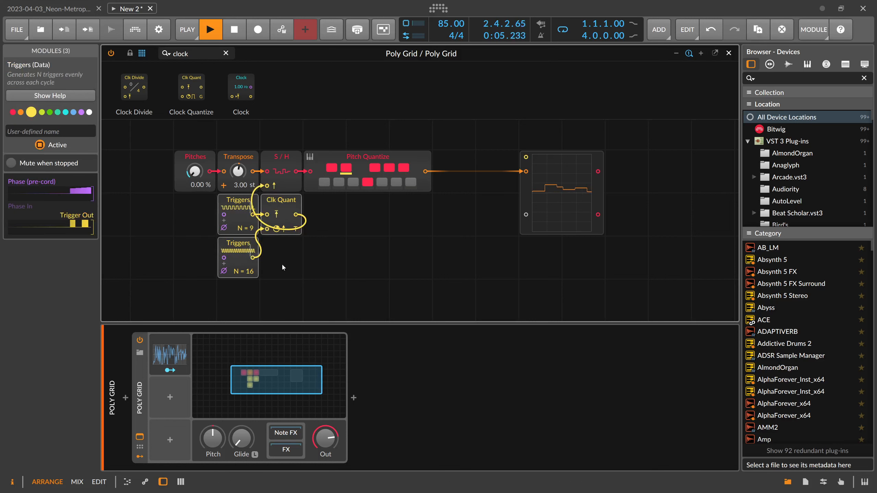
drag(284, 201, 241, 201)
click(327, 246)
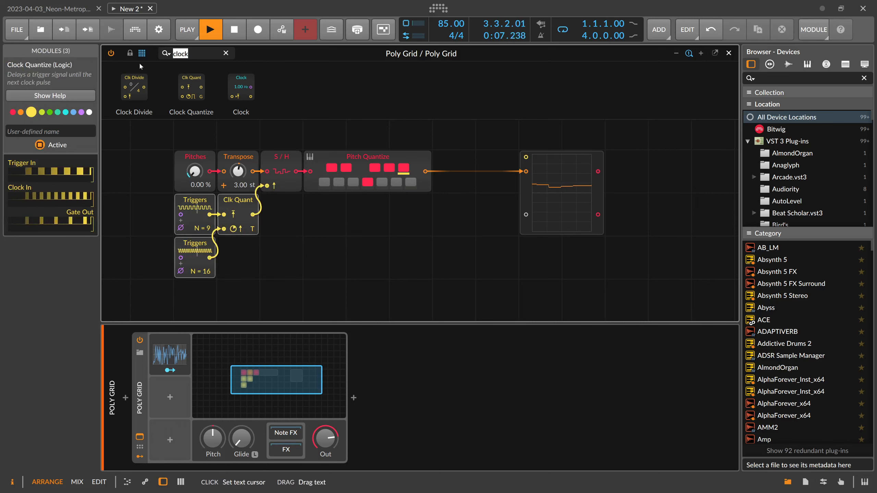
Add an AD envelope below the signal chain and wire Clock Quantize's output to its trigger input
text(ad)
key(Return)
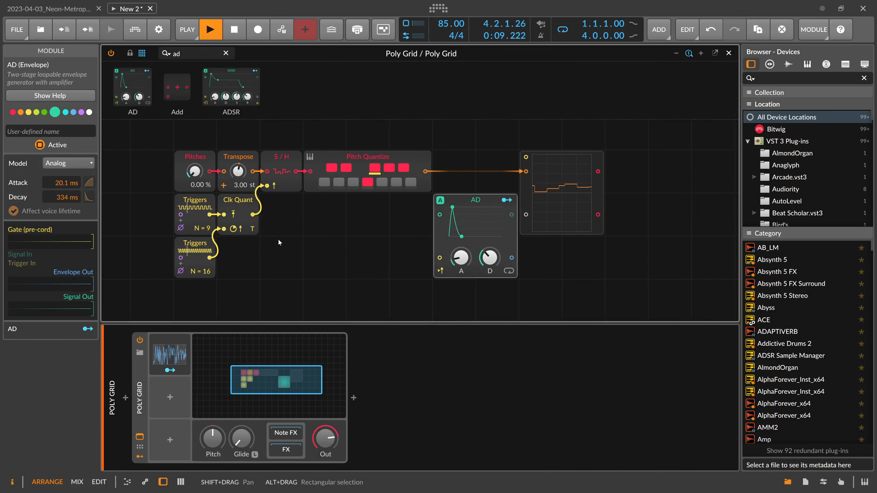
drag(438, 248, 439, 257)
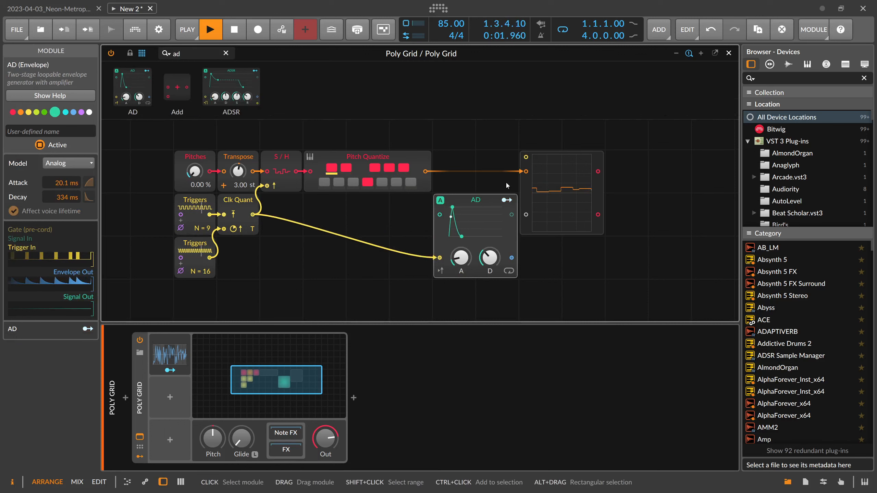
drag(476, 204, 476, 248)
Add a Sine oscillator after Pitch Quantize, move the oscilloscope clear of it, and wire the quantized pitch to its pitch input
click(152, 58)
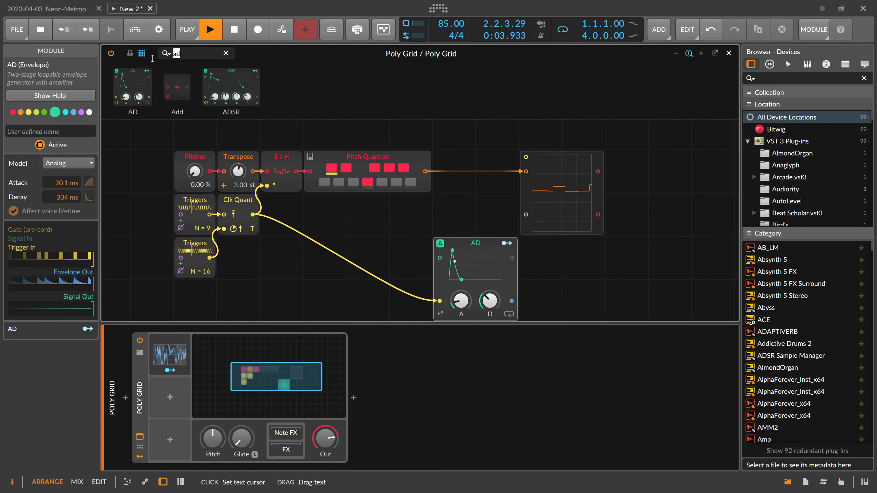
text(sine)
drag(142, 86, 450, 173)
drag(576, 182, 620, 225)
drag(436, 207, 439, 213)
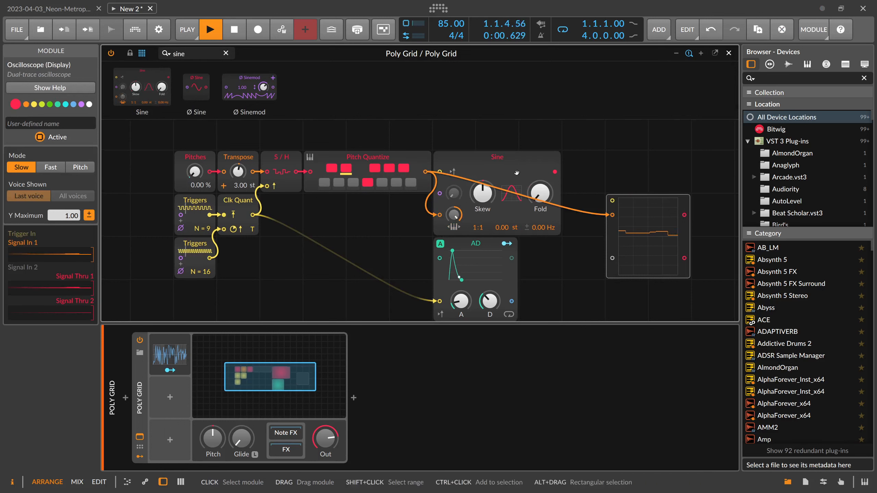
Route the Sine output into the AD envelope's signal input and move the oscilloscope beneath Pitch Quantize
drag(475, 256, 557, 251)
drag(554, 172, 488, 247)
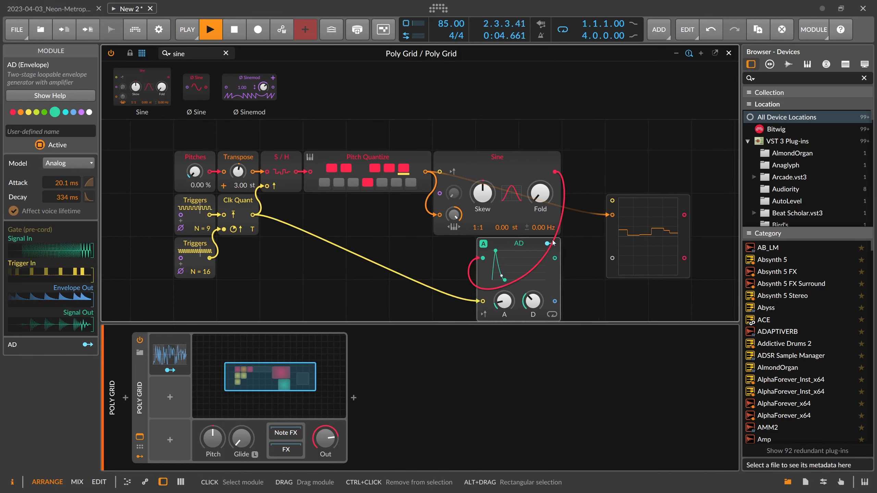
click(611, 233)
drag(612, 233, 353, 233)
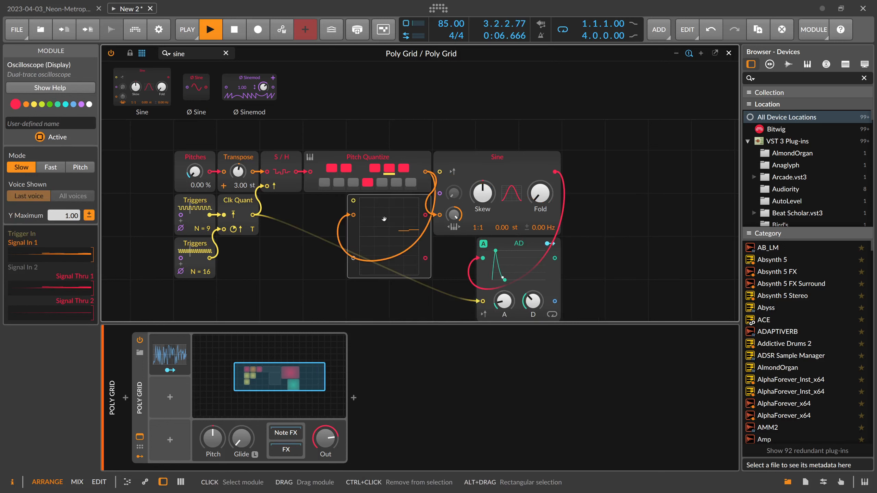
Add an Audio Out module beside the AD envelope, fed by the envelope's signal output
text(out)
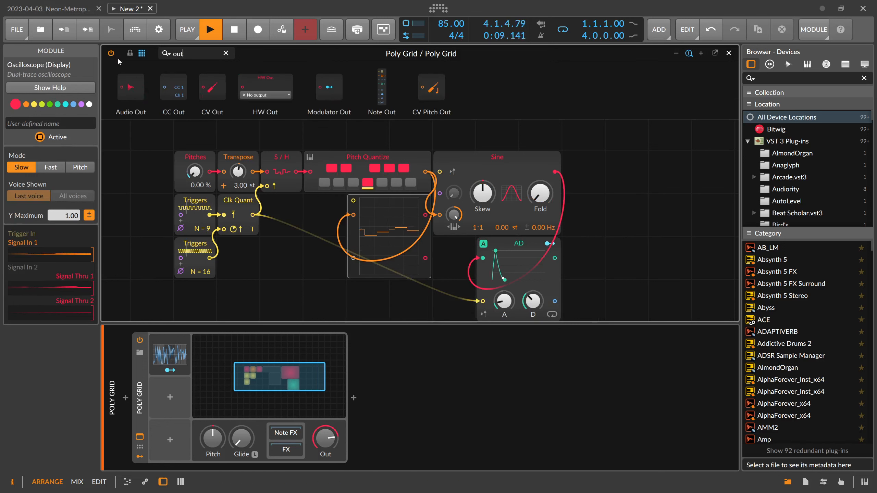
drag(131, 87, 569, 258)
Set the AD envelope's attack to 1.62 ms and decay to 280 ms, and move Audio Out farther from the envelope
drag(502, 279, 504, 297)
drag(533, 302, 533, 301)
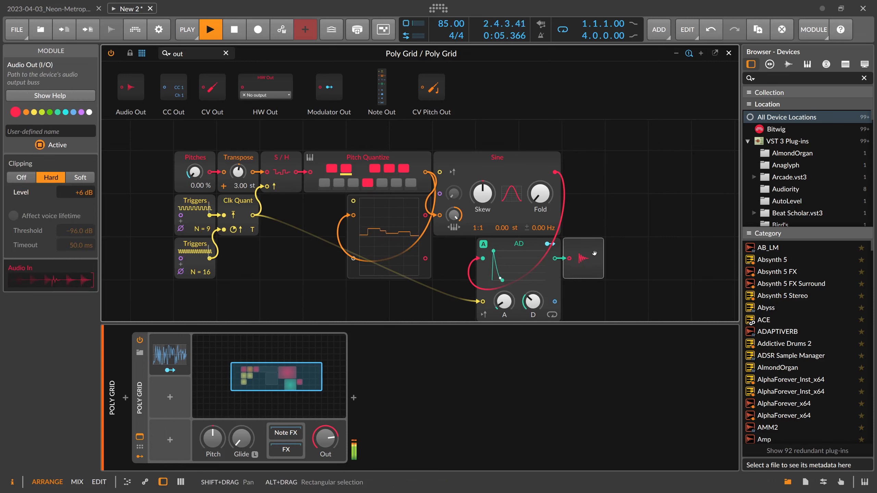
drag(594, 253, 680, 253)
click(559, 262)
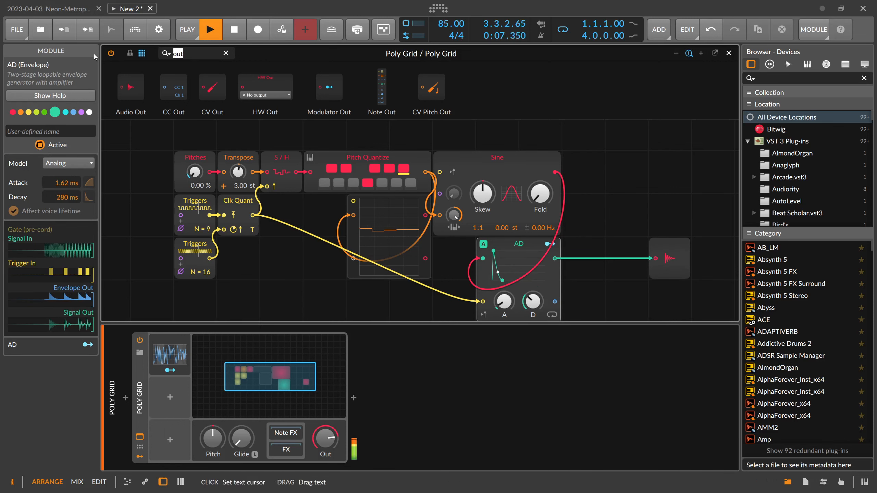
Insert a Mod Delay module between the AD envelope and Audio Out
key(BackSpace)
key(BackSpace)
key(BackSpace)
text(mod)
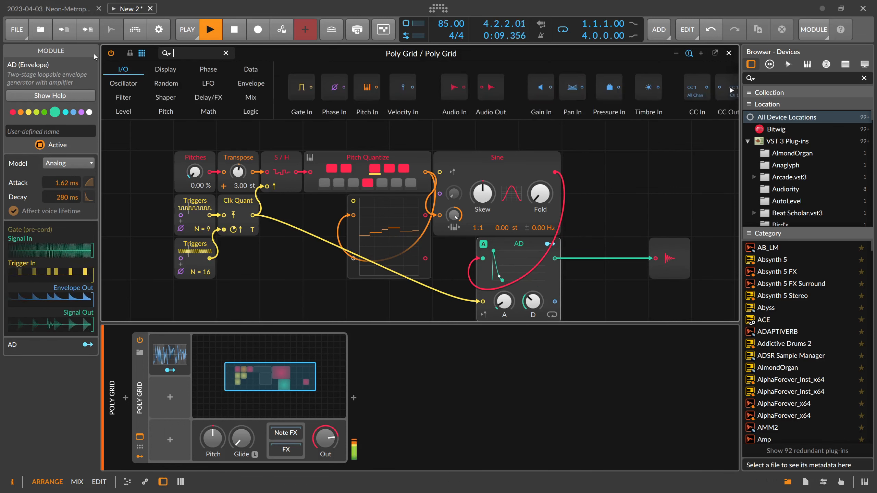
drag(142, 86, 667, 221)
Insert a Blend module between the Mod Delay and Audio Out
drag(194, 53, 55, 50)
text(blend)
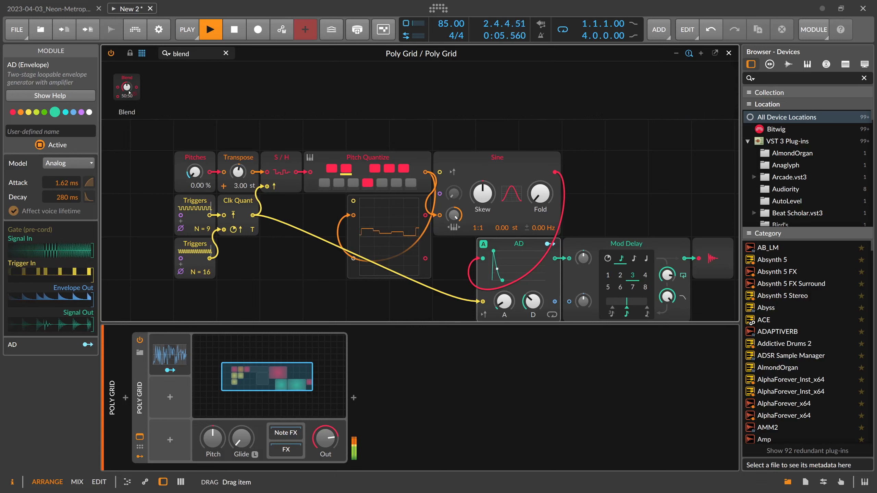
drag(129, 93, 700, 258)
Move the Mod Delay down, feed the Blend with the dry AD signal and the delayed signal, and set the mix to 79:21
drag(633, 199, 438, 136)
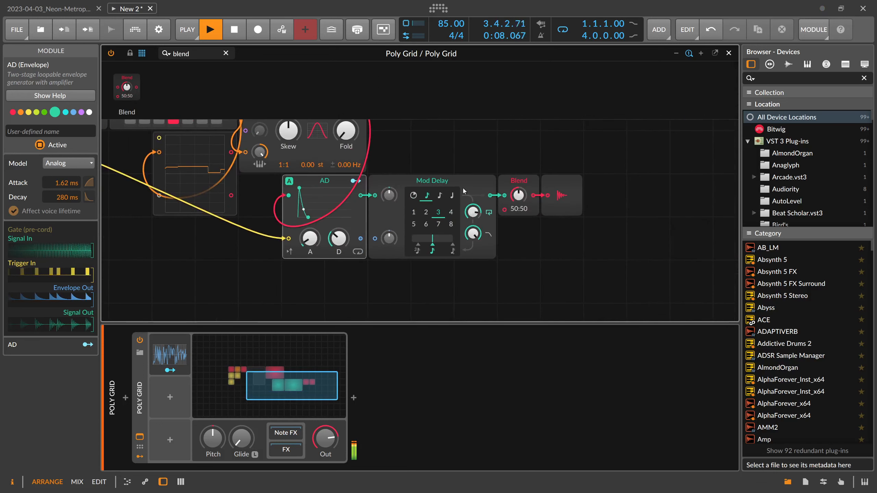
drag(462, 185, 459, 224)
drag(361, 195, 505, 197)
drag(491, 238, 518, 208)
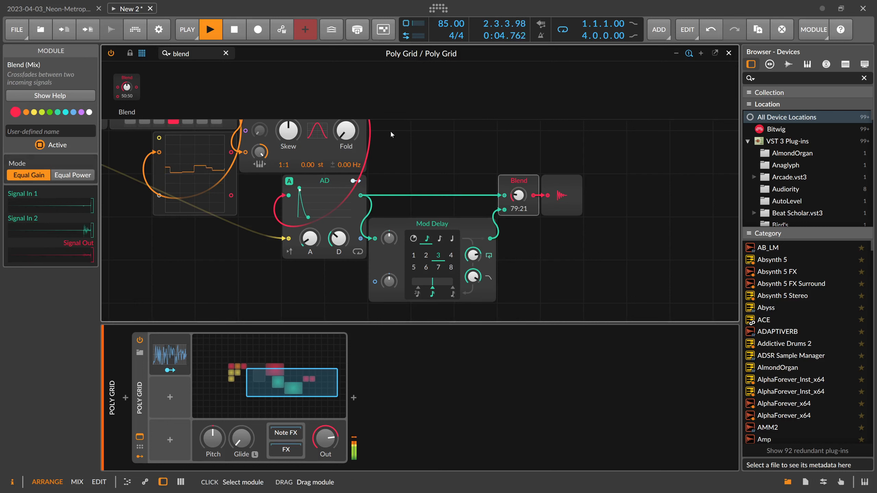
Insert a VU Meter between the Blend module and Audio Out
click(199, 54)
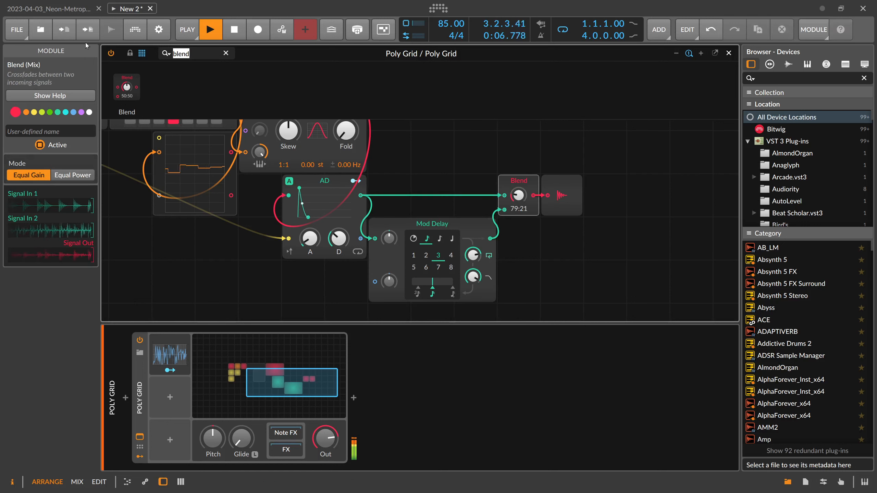
text(vu)
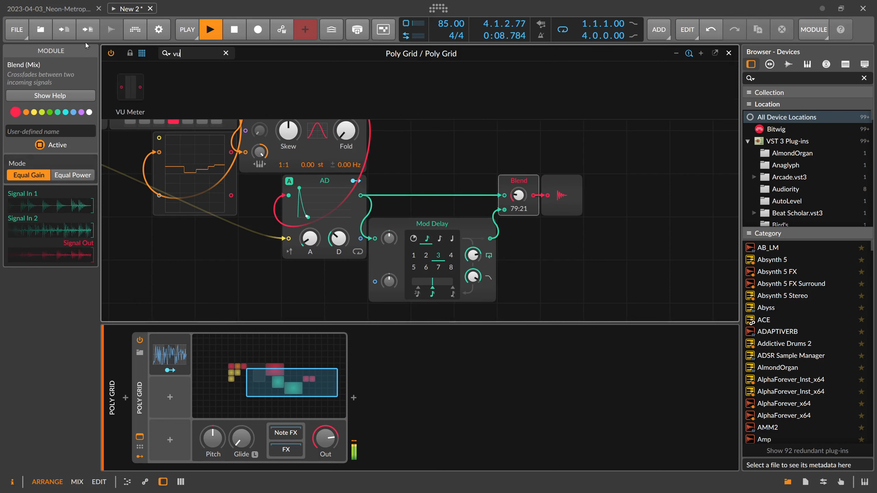
drag(463, 151, 549, 195)
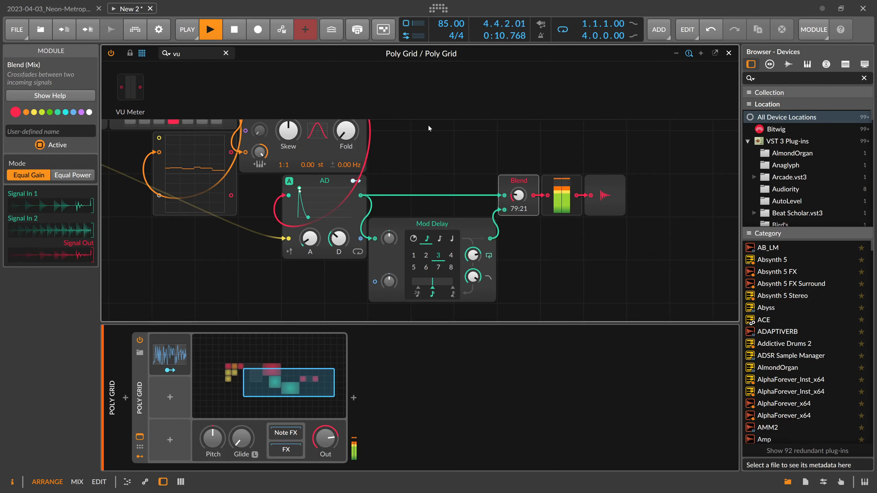
Insert a Gain - Vol module between the Blend and the VU Meter and name it Arp
text(vol)
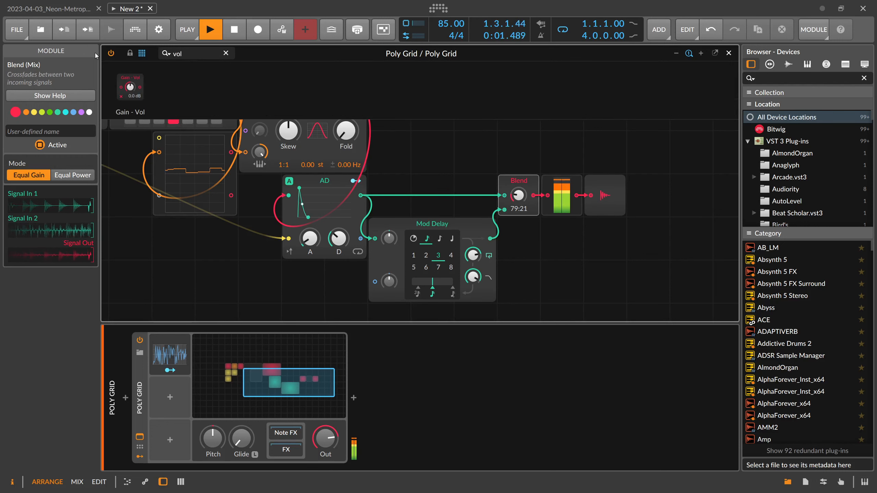
drag(128, 87, 562, 211)
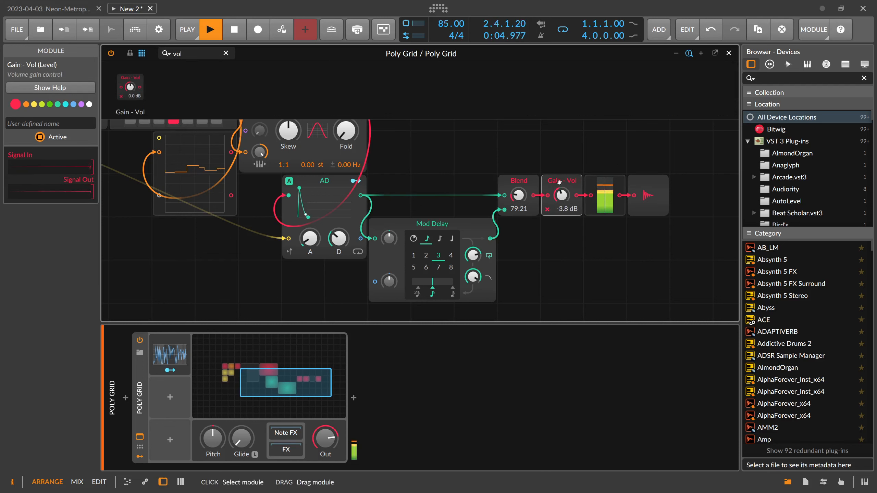
click(72, 124)
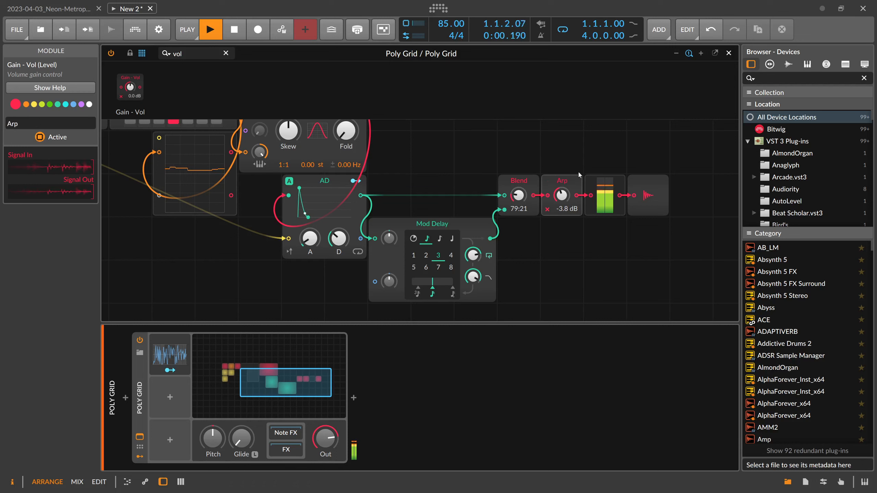
Set the Arp gain module's level to -5 dB
drag(564, 194, 564, 196)
ctrl+click(563, 194)
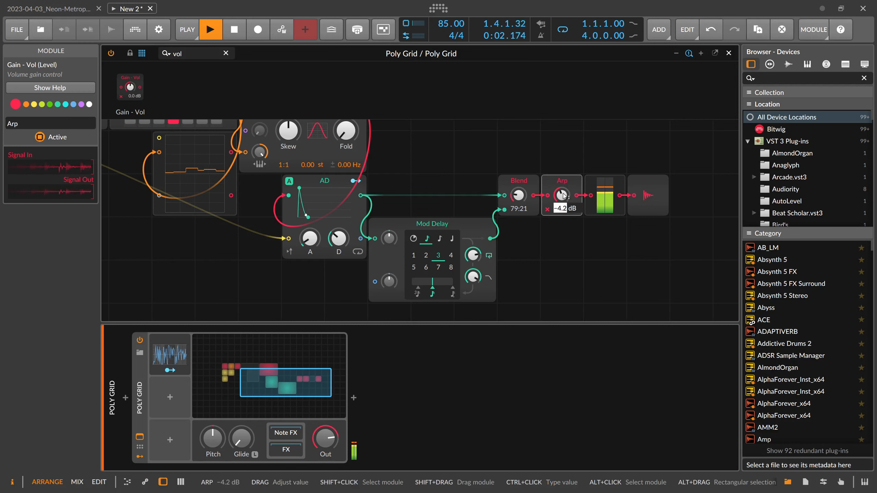
text(-5)
key(Return)
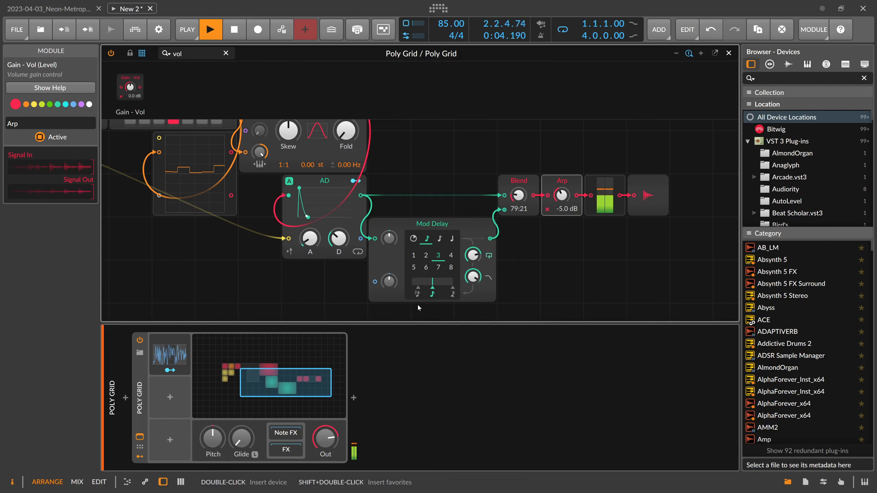
Randomize the 64-step modulator's values and draw its first few steps down to zero
drag(298, 372, 268, 369)
scroll(308, 277, down, 5)
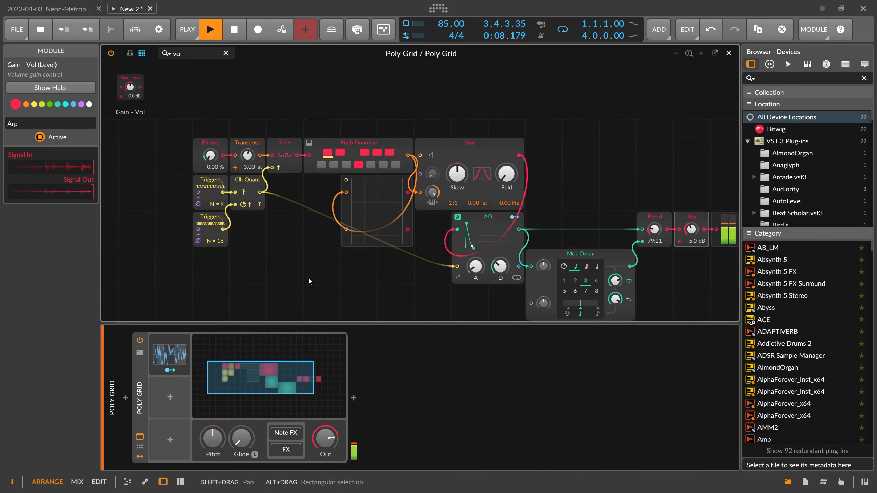
drag(265, 376, 271, 373)
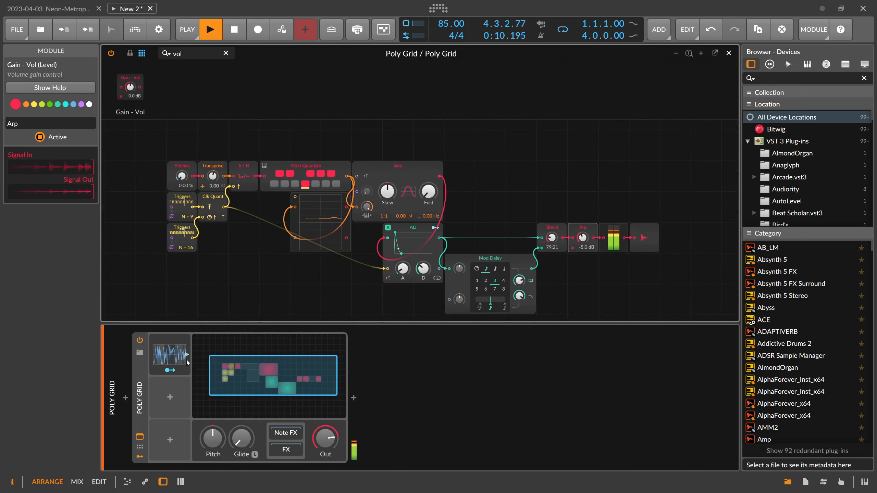
click(187, 355)
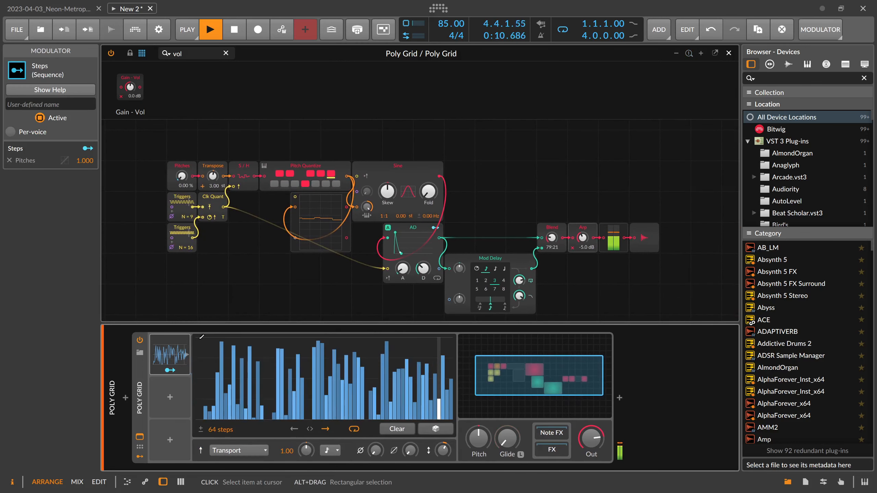
click(437, 430)
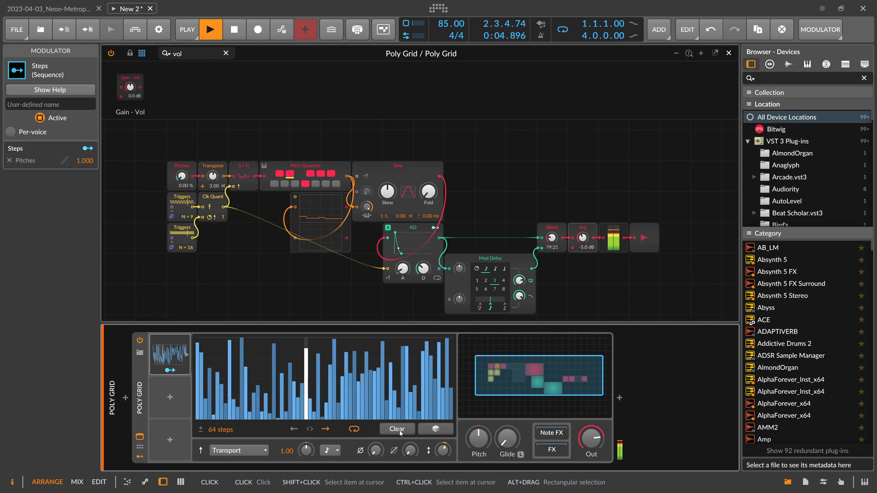
drag(197, 420, 207, 419)
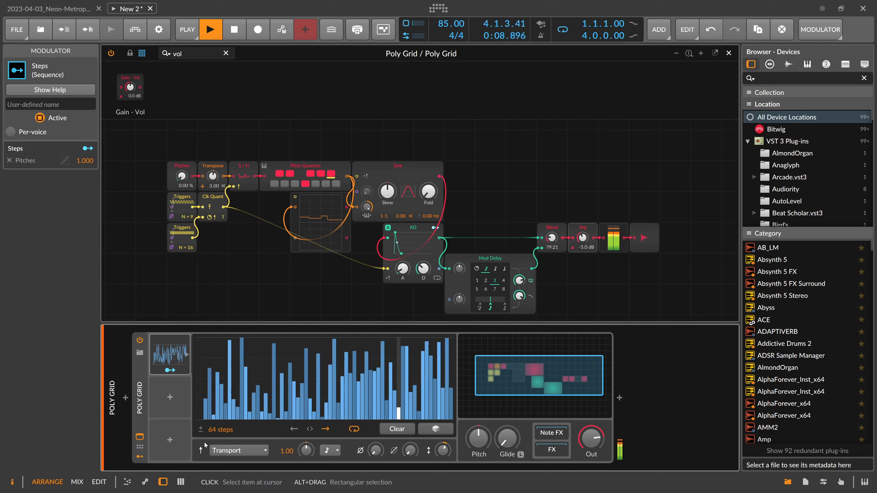
Set the Steps modulator's step count to 16, collapse it, and close the Poly Grid editor
double_click(216, 430)
text(12)
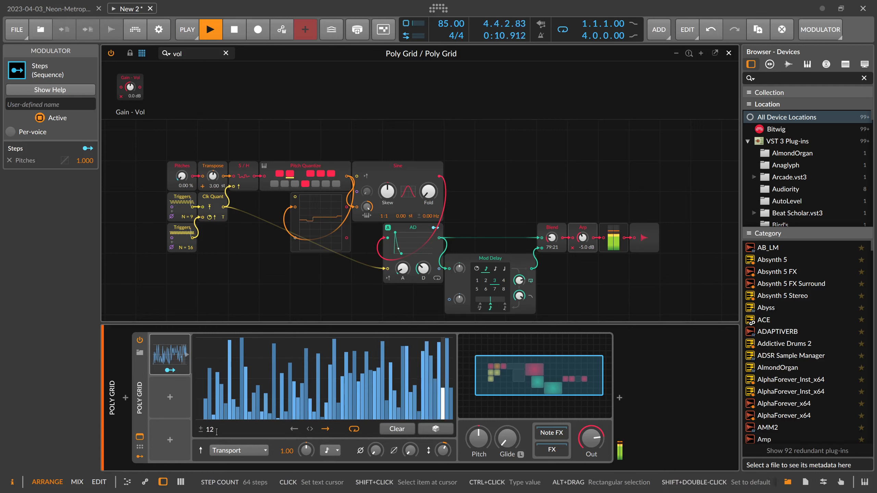
text(6)
key(Return)
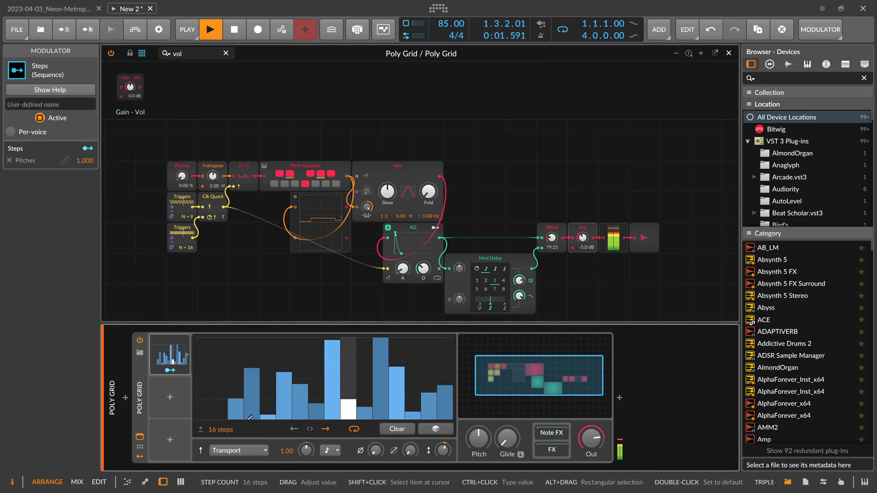
click(180, 376)
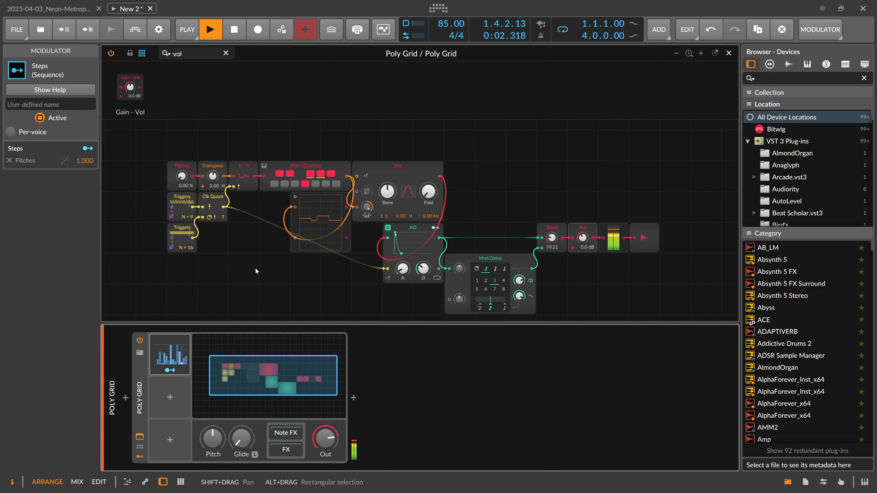
click(728, 53)
Add an instrument track with StepicVST below the Poly Grid track
double_click(157, 104)
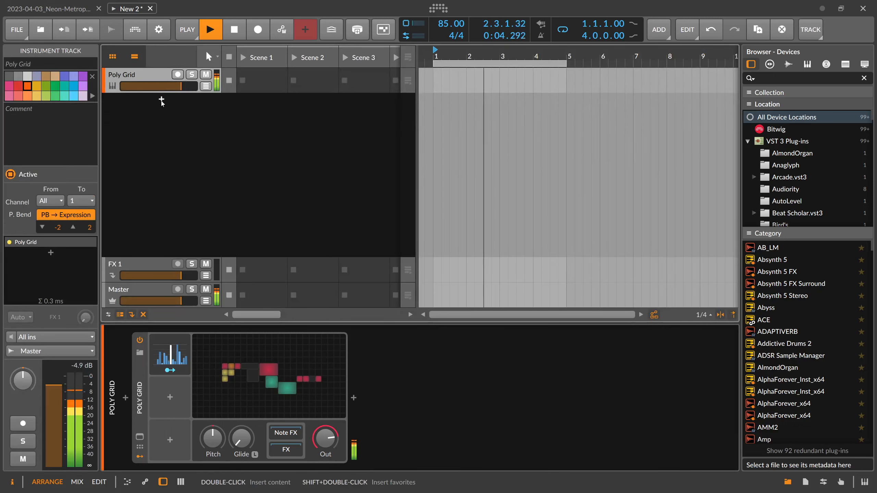
text(step)
key(Down)
key(Down)
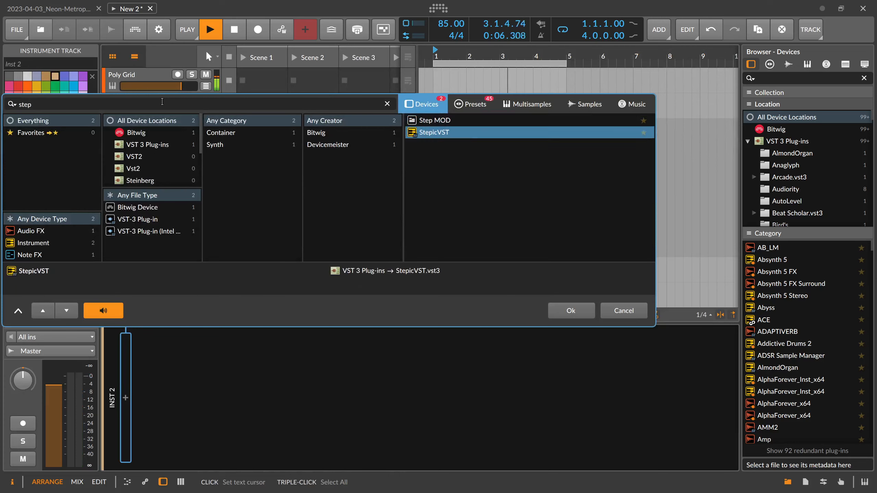
key(Return)
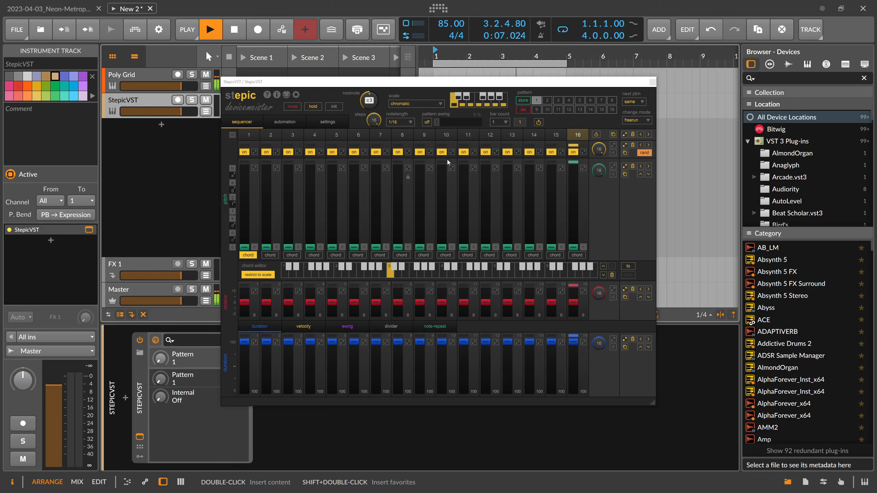
Randomize Stepic's pitch and octave lanes, then close the plug-in and delete the StepicVST track
click(624, 167)
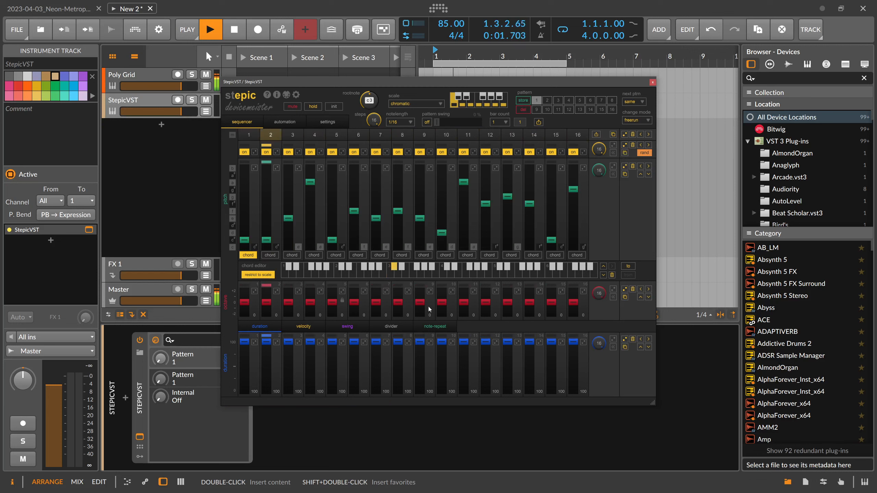
click(624, 289)
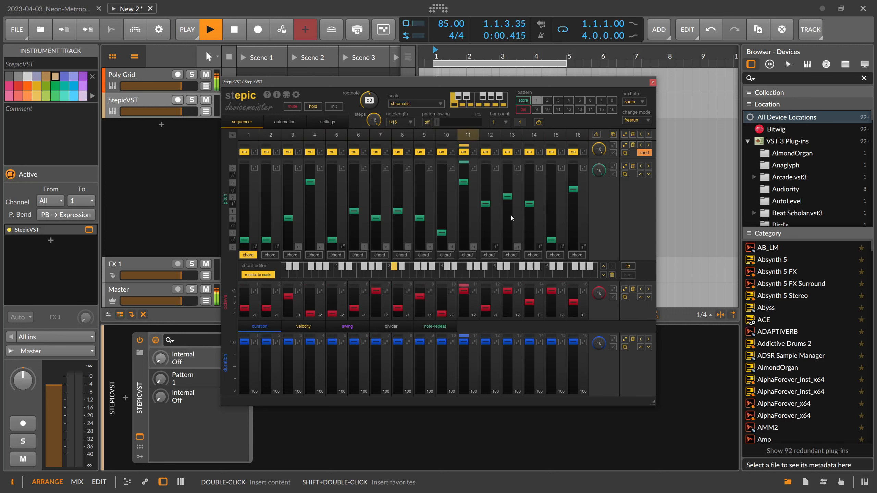
click(653, 82)
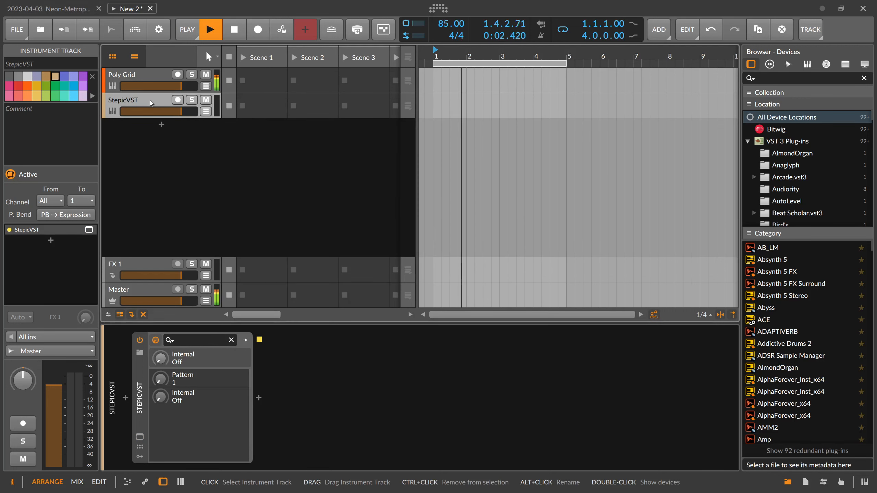
key(Delete)
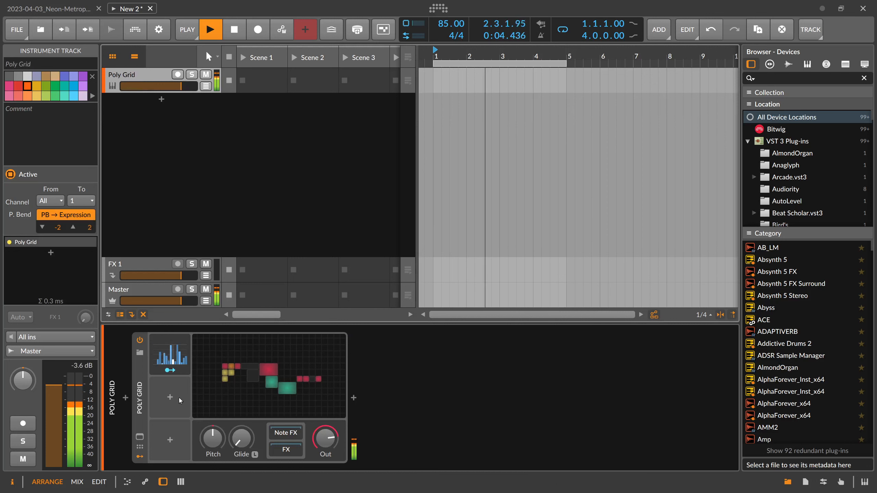
Add a second Steps modulator to Poly Grid and set its step count to 5
click(170, 398)
text(steps)
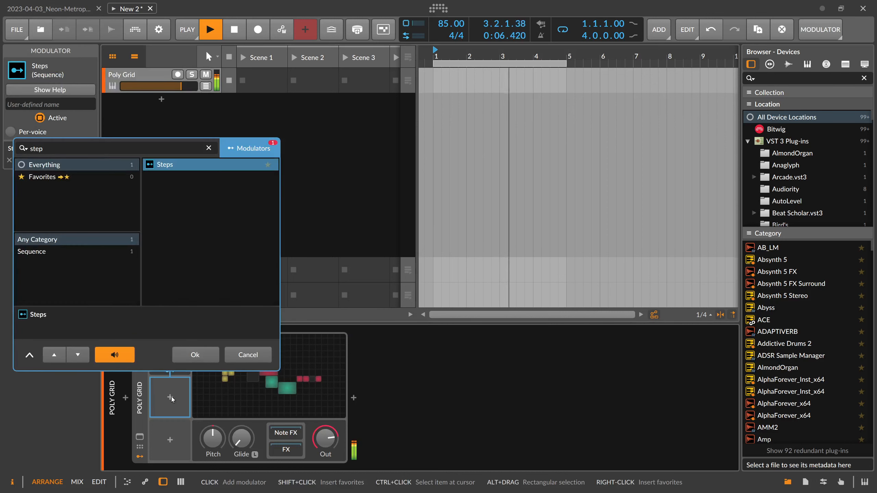
key(Return)
click(172, 400)
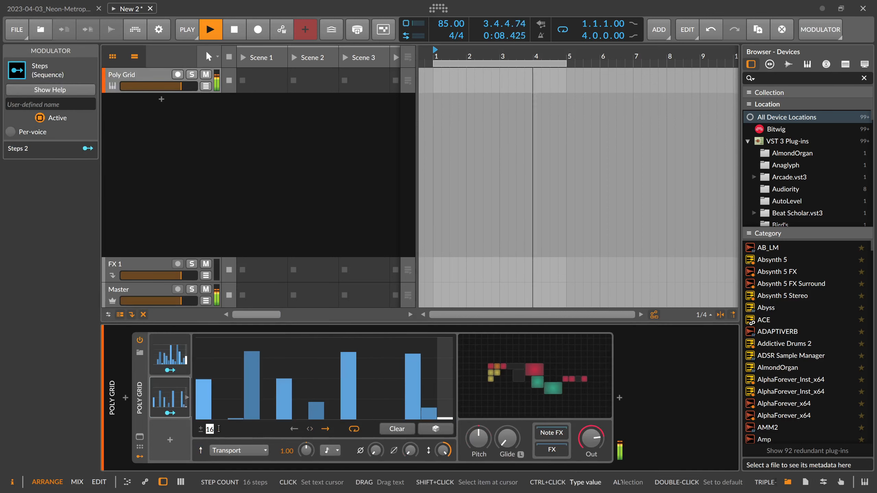
text(5)
key(Return)
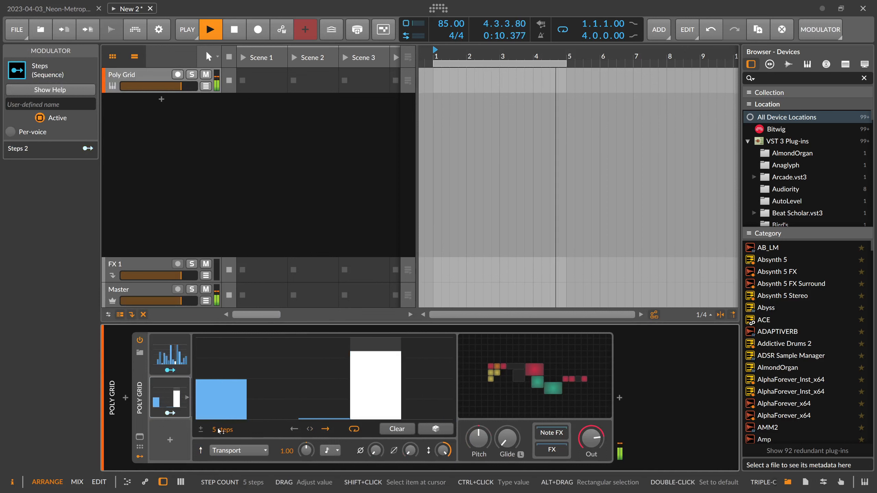
Check the 16-step modulator, then randomize the values of the 5-step modulator
click(183, 356)
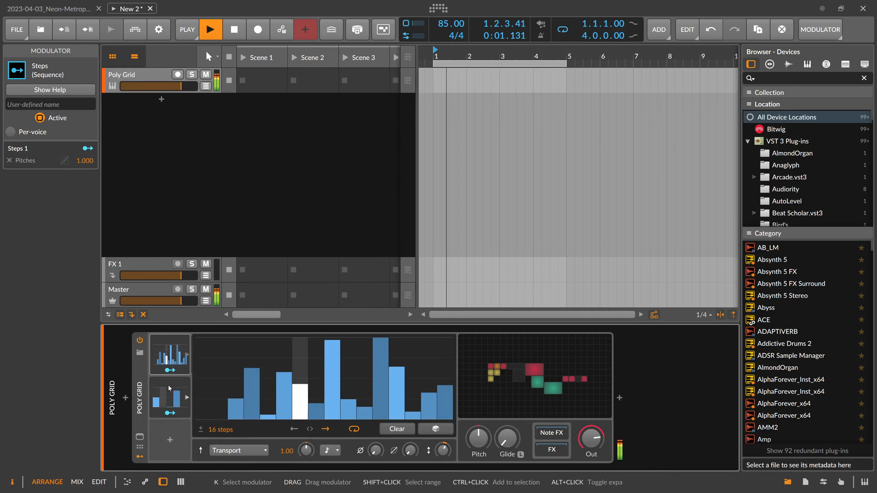
click(170, 397)
click(436, 429)
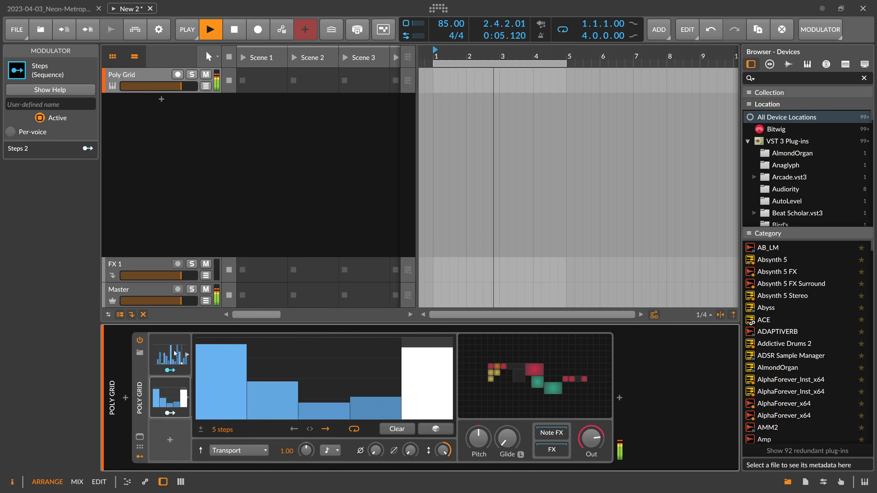
Name the 5-step modulator Octaves
click(168, 398)
click(57, 104)
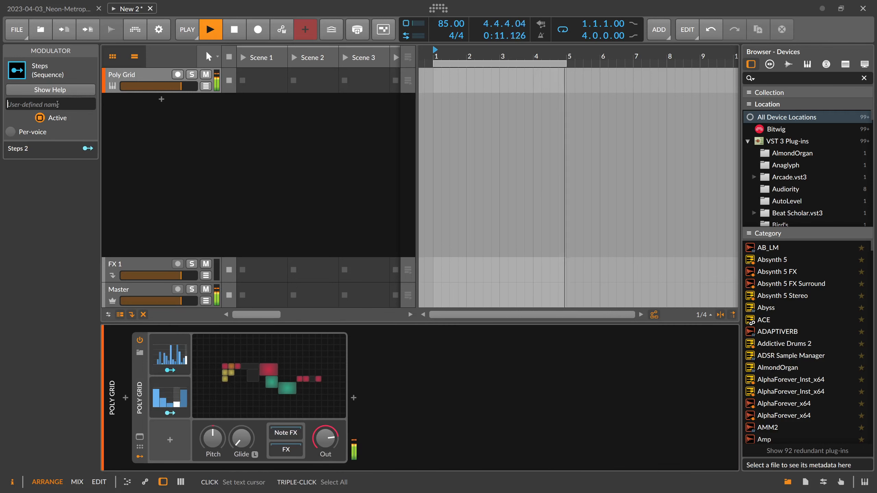
text(Ocza)
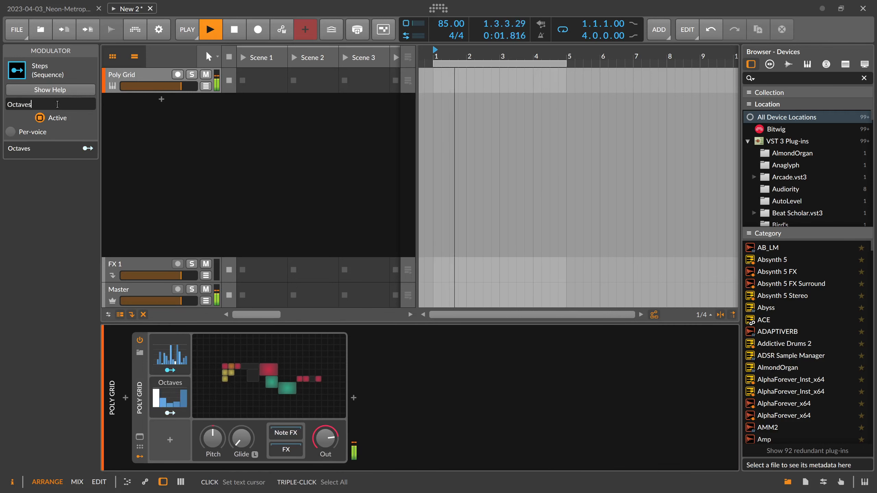
Name the 16-step modulator Pitches
click(181, 344)
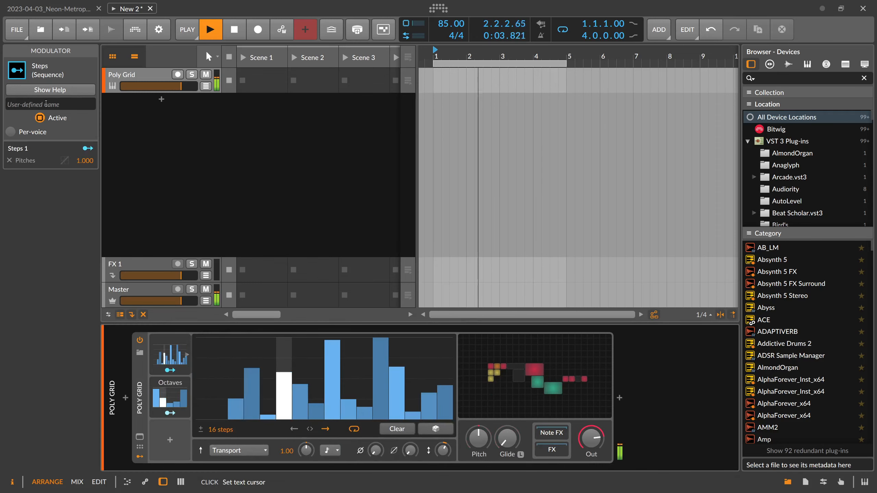
click(45, 103)
text(Pitches)
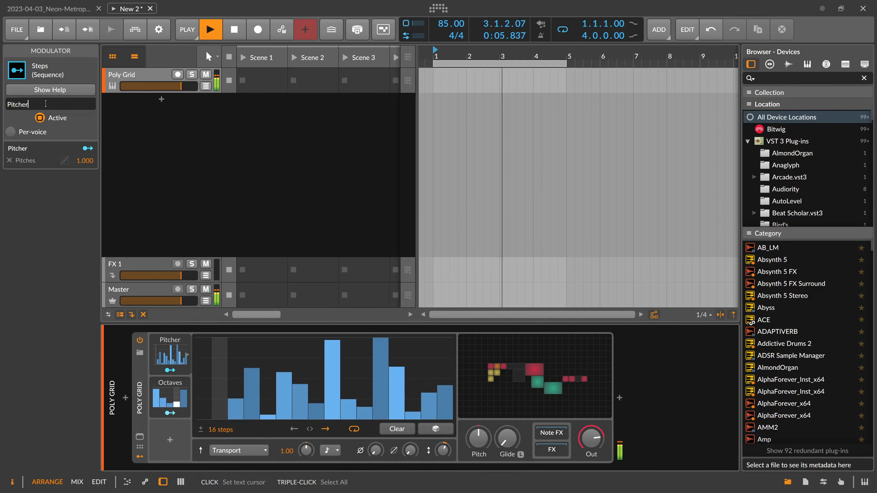
key(Return)
Insert an Octaver between the S/H and Pitch Quantize modules, and shift the oscilloscope one cell over beneath the quantizer
click(175, 356)
click(271, 362)
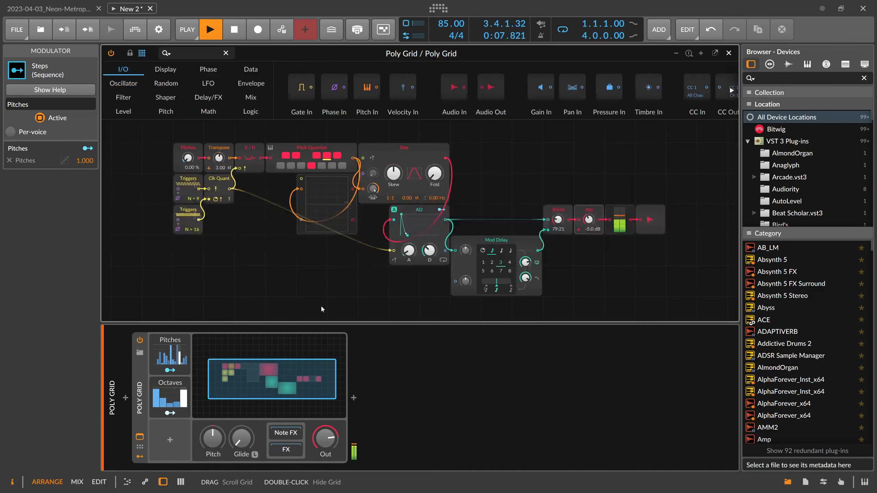
text(oc)
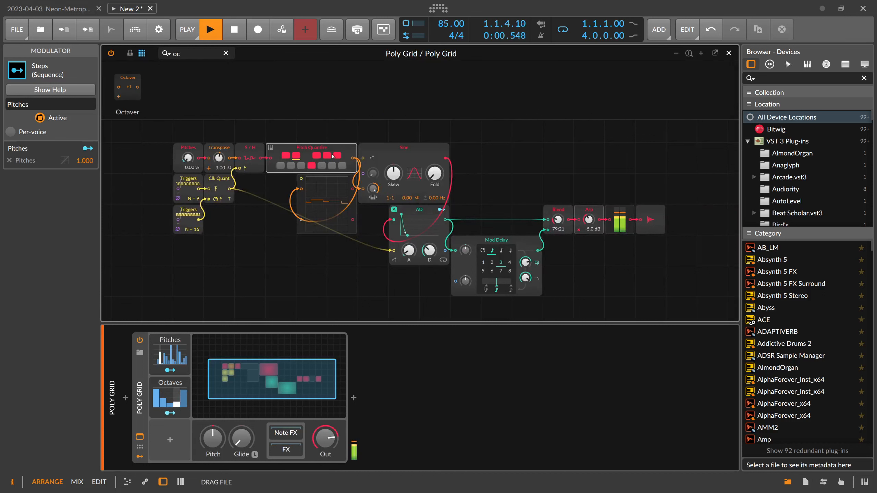
drag(263, 156, 265, 157)
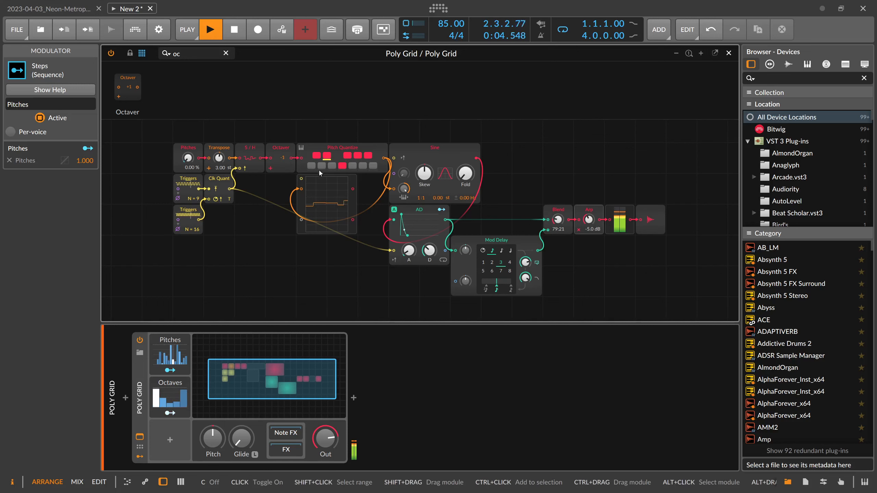
drag(302, 198, 280, 209)
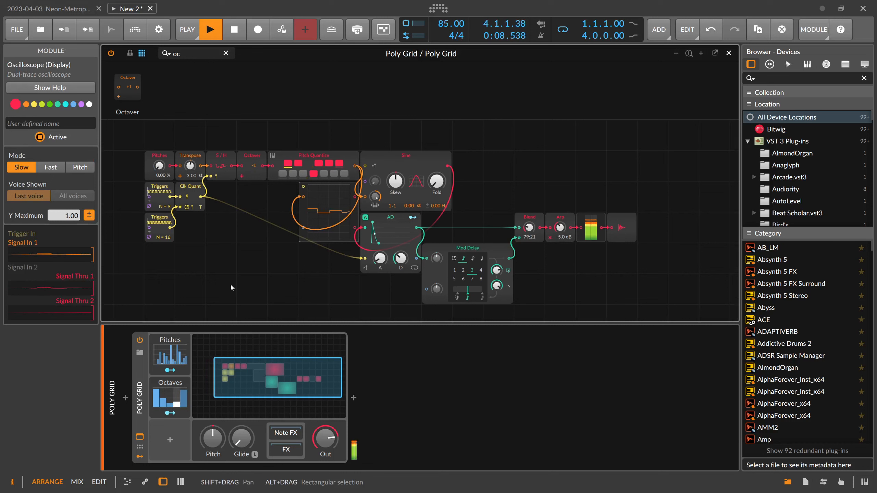
Map the Octaves modulator to the Octaver's octave shift with an amount of 3.000
click(180, 406)
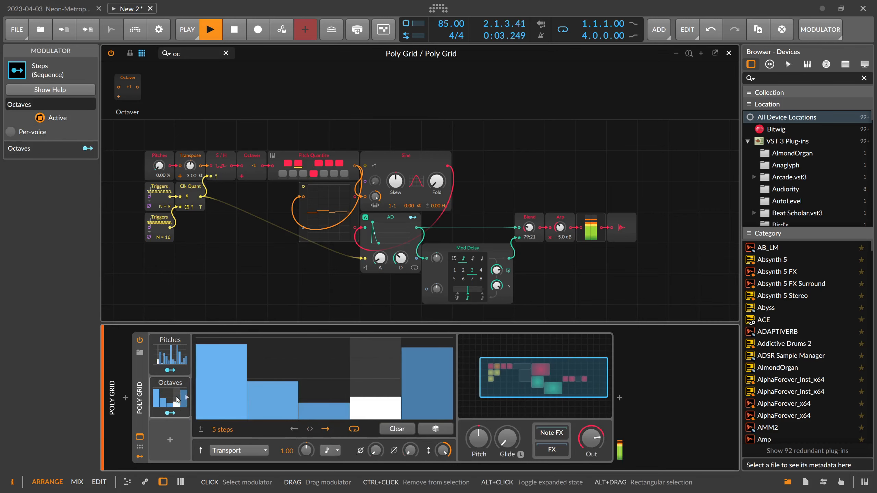
click(170, 413)
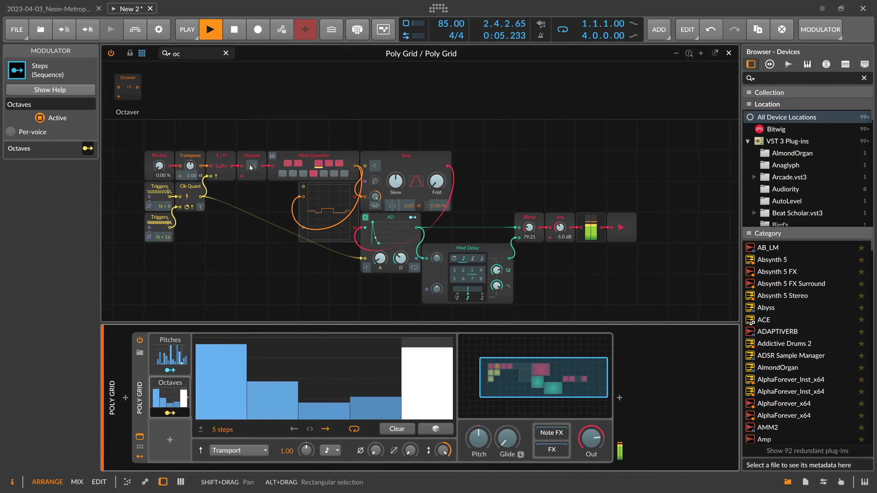
drag(250, 168, 250, 147)
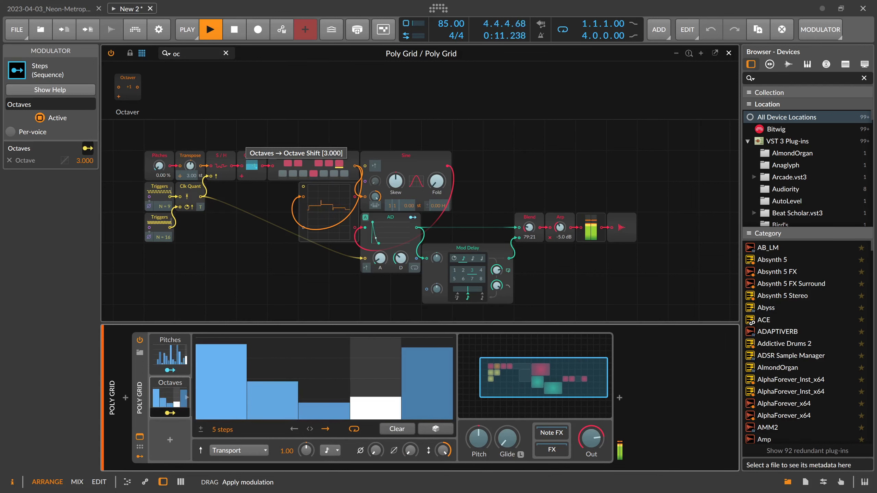
Randomize the Octaves modulator's steps, lower its first step to zero, and leave modulation mapping mode
click(435, 429)
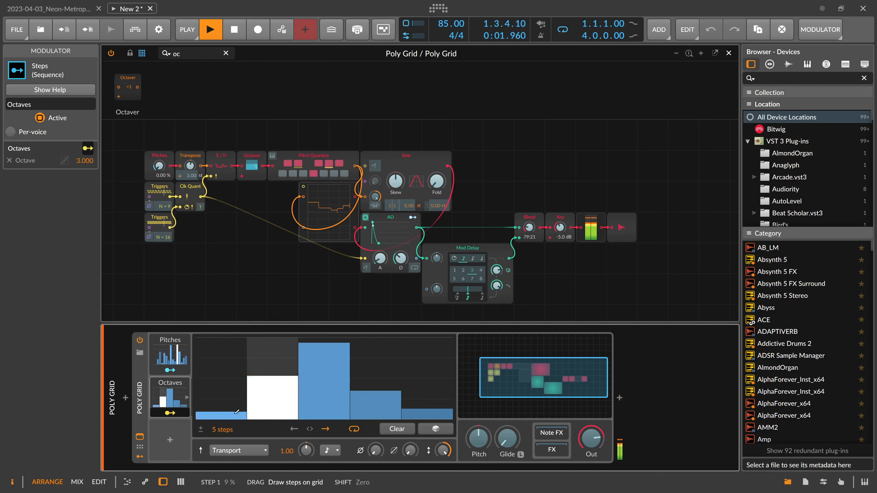
drag(236, 412, 226, 444)
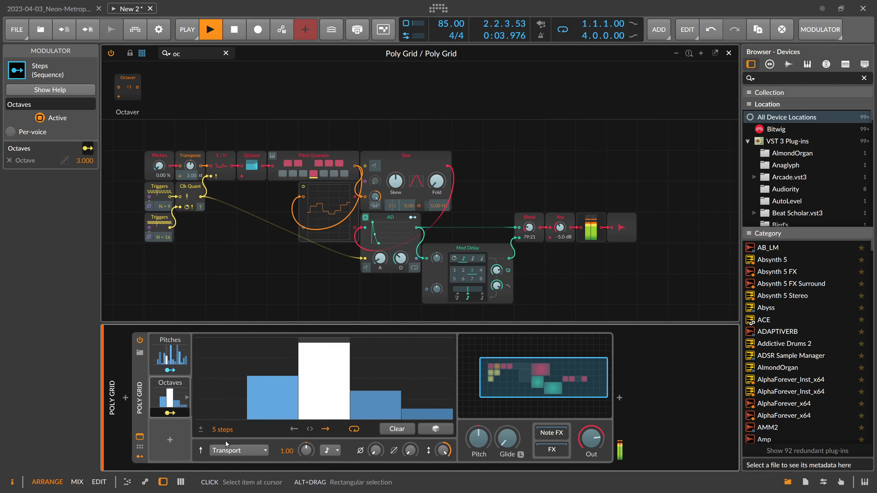
click(169, 413)
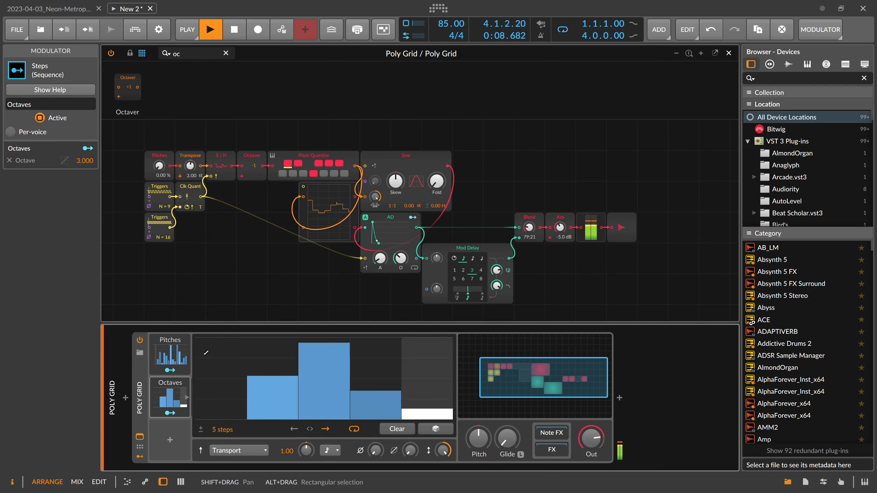
click(170, 413)
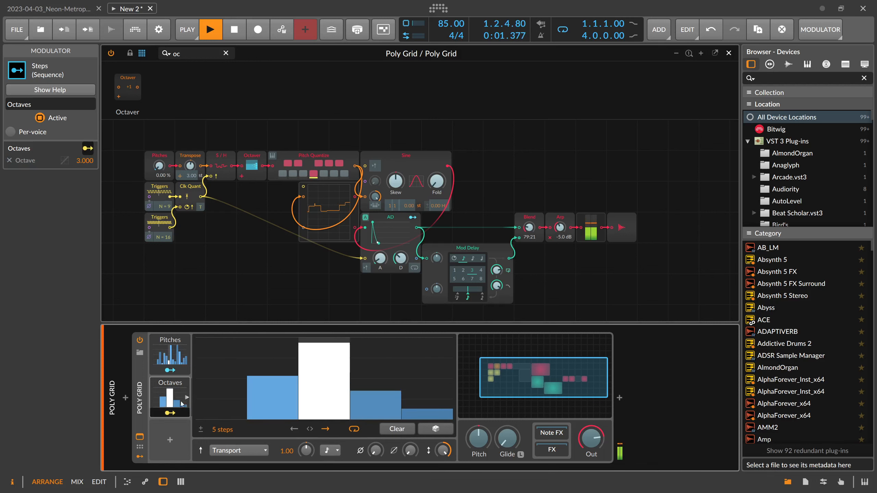
click(170, 413)
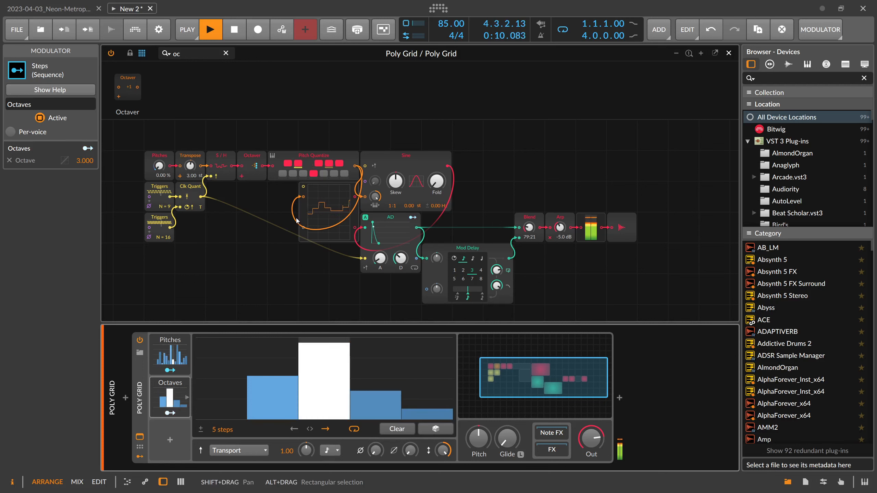
Move the Mod Delay up directly beside the AD envelope and adjust the Sine's Fold to +7.41 st
click(171, 393)
click(362, 179)
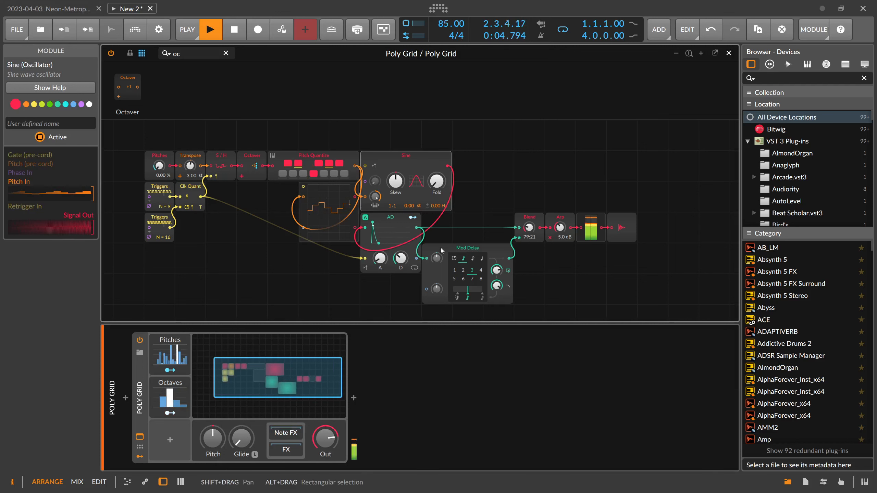
drag(441, 249, 418, 232)
drag(442, 192, 442, 190)
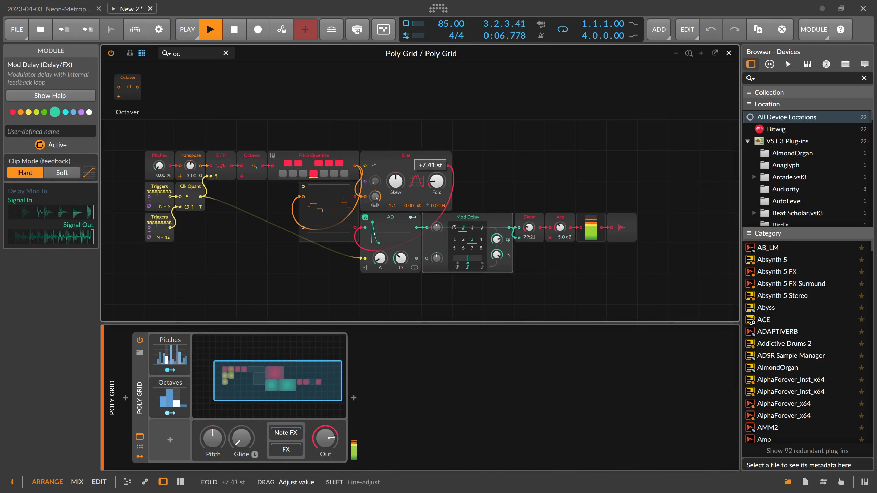
Add a third Steps modulator to Poly Grid and show its step editor
click(174, 386)
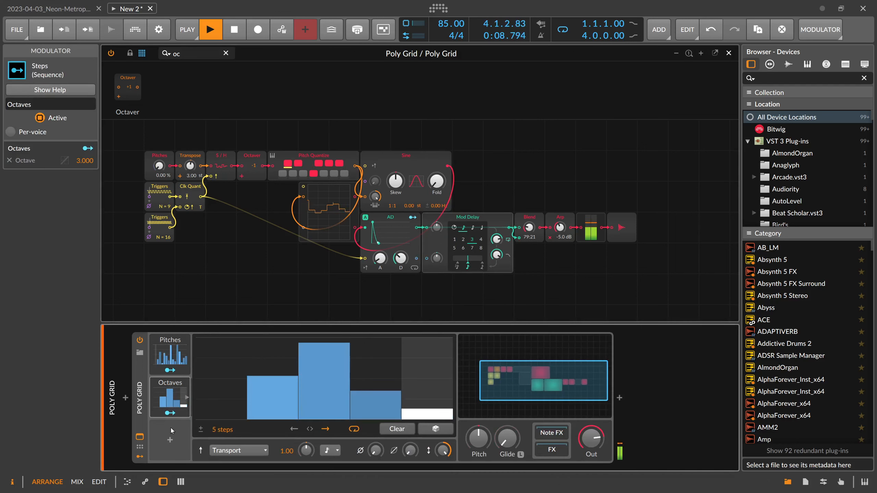
click(171, 442)
text(step)
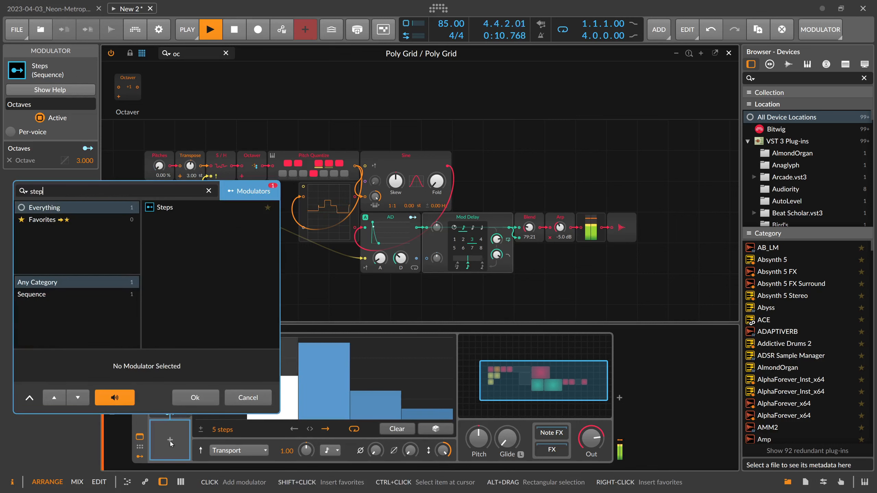
key(Return)
click(171, 444)
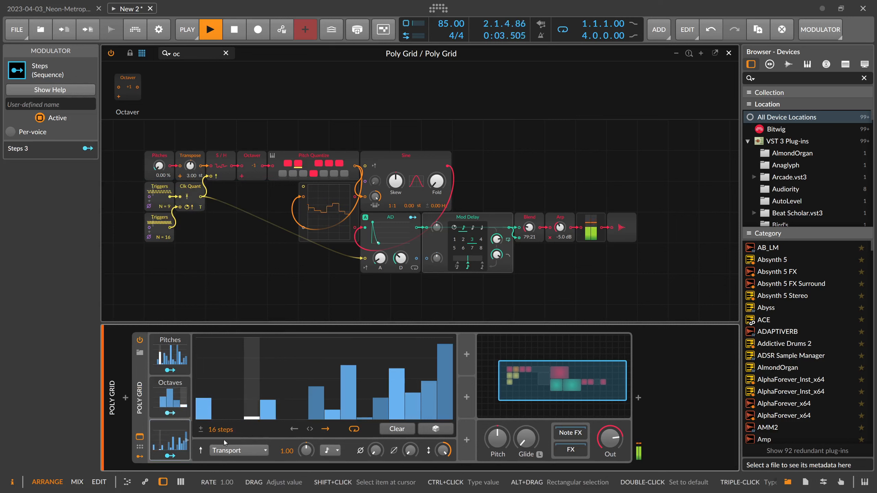
Set the third Steps modulator's timebase to 8th note and its step count to 12
click(328, 451)
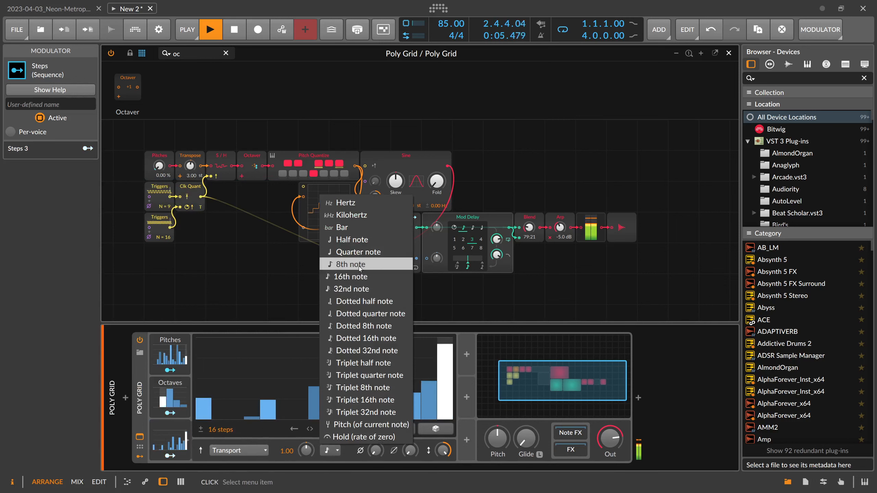
click(350, 264)
drag(220, 429, 221, 446)
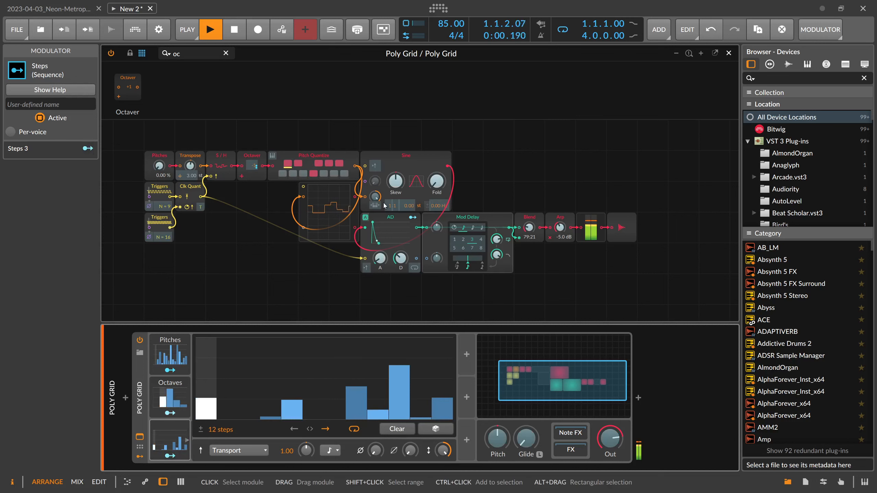
Map the 12-step modulator to the Sine's Skew with an amount of 0.500, and set the AD attack to about 1 ms
drag(170, 456, 396, 166)
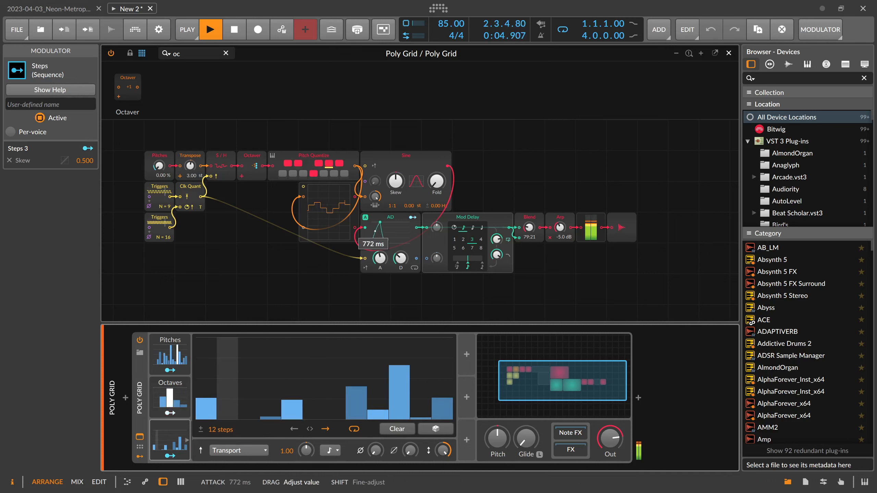
drag(380, 258, 380, 273)
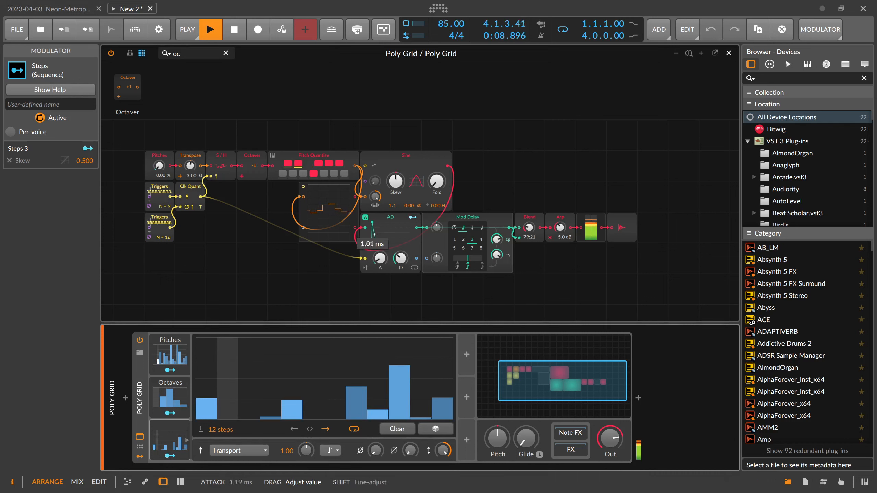
click(186, 440)
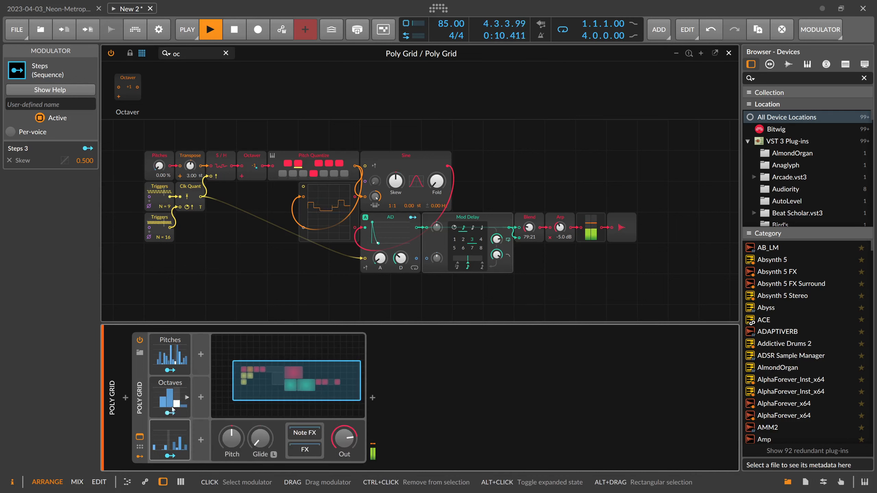
Add a fourth Steps modulator and map it to the AD envelope's Attack with an amount of about 1.2
click(201, 357)
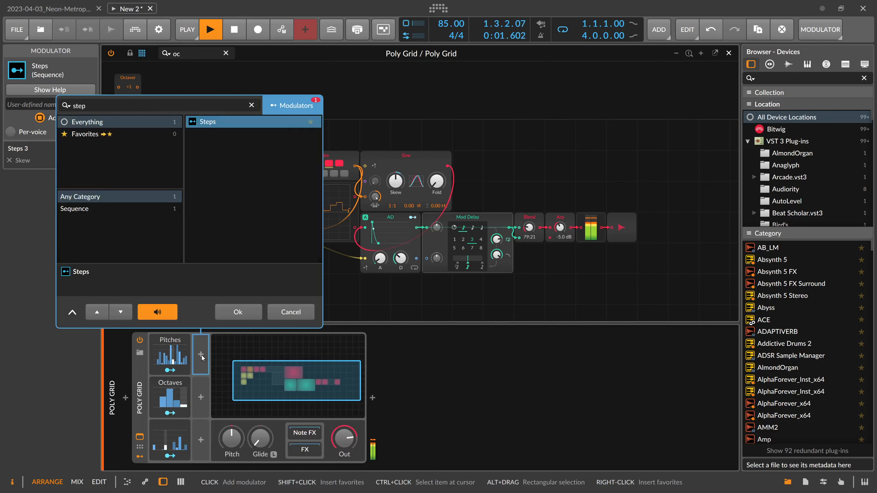
key(Return)
drag(211, 371, 384, 262)
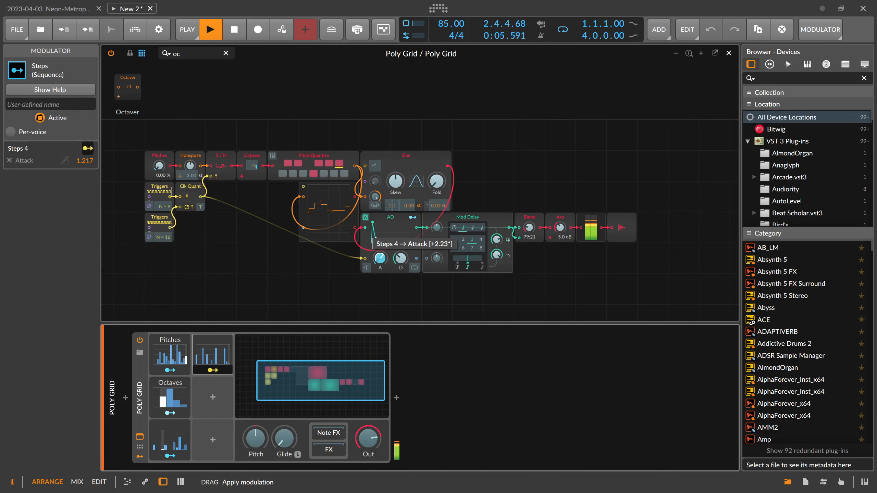
Set the attack modulator's smoothing to 50% and randomize its step values
click(226, 353)
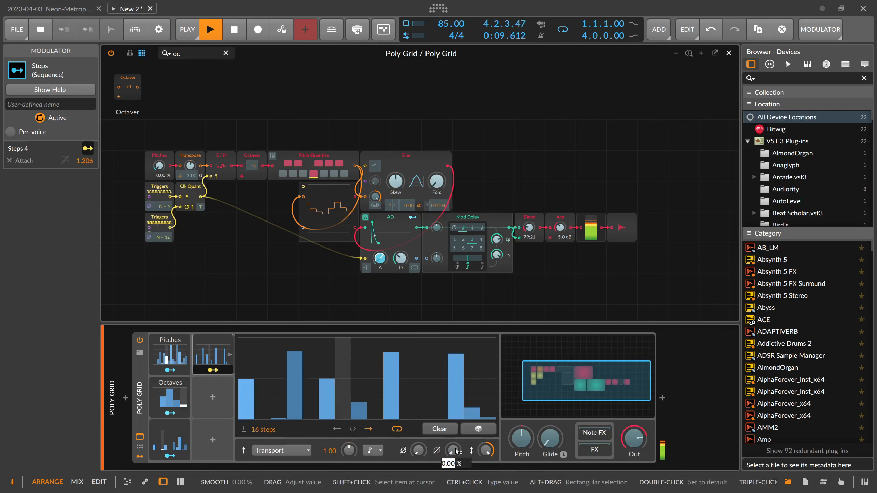
text(50)
key(Return)
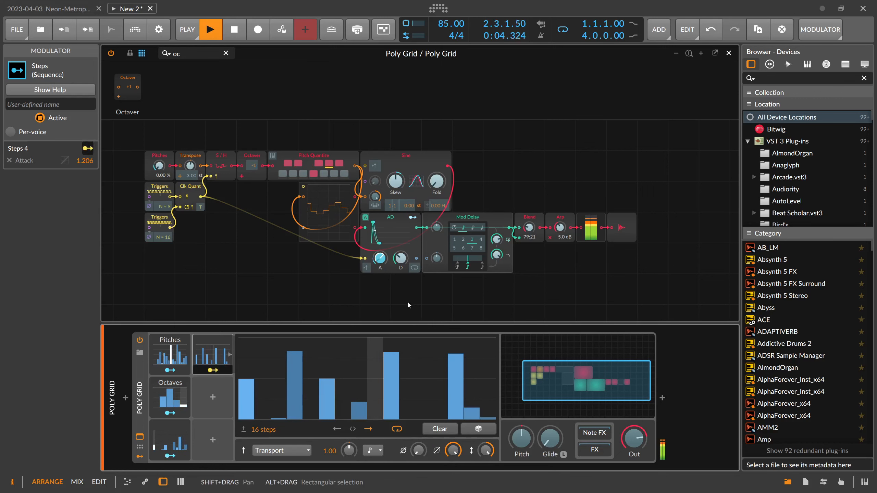
click(478, 429)
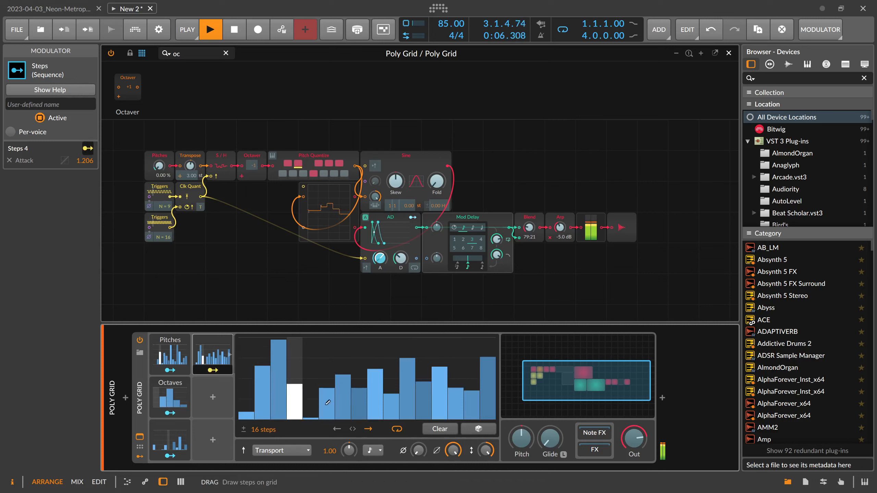
Set the attack modulator's timebase to quarter note and its step count to 18
click(372, 450)
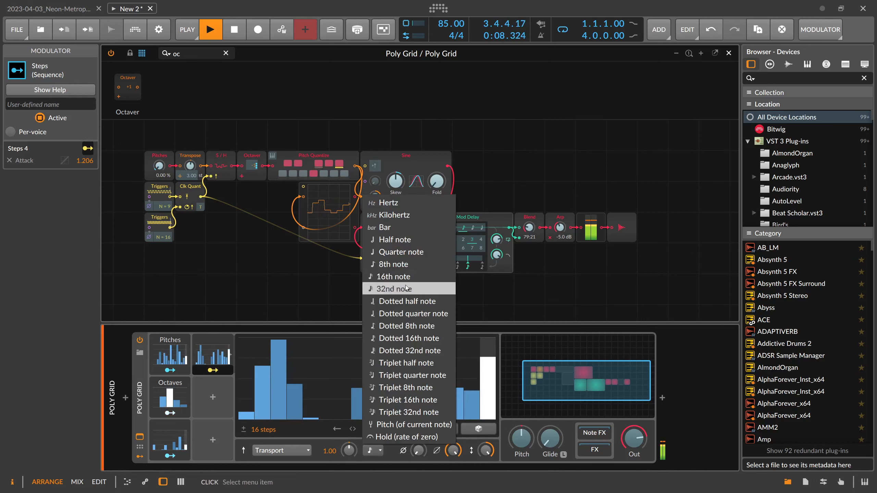
click(400, 252)
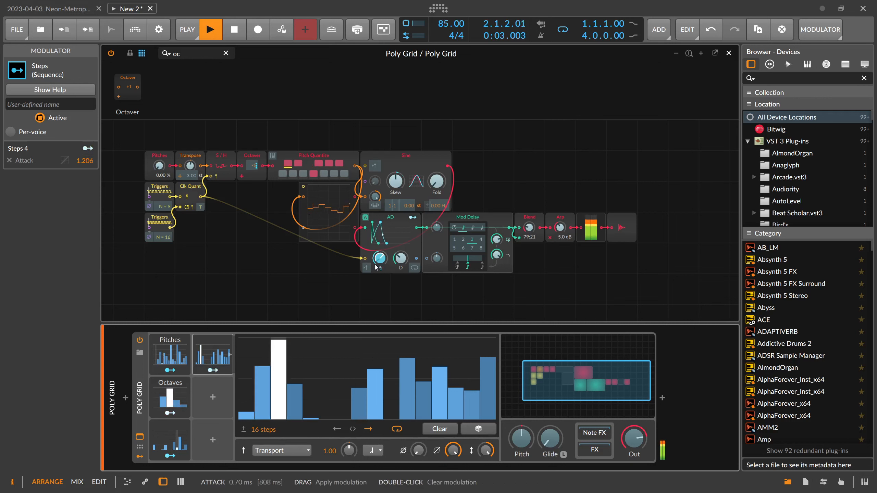
double_click(262, 429)
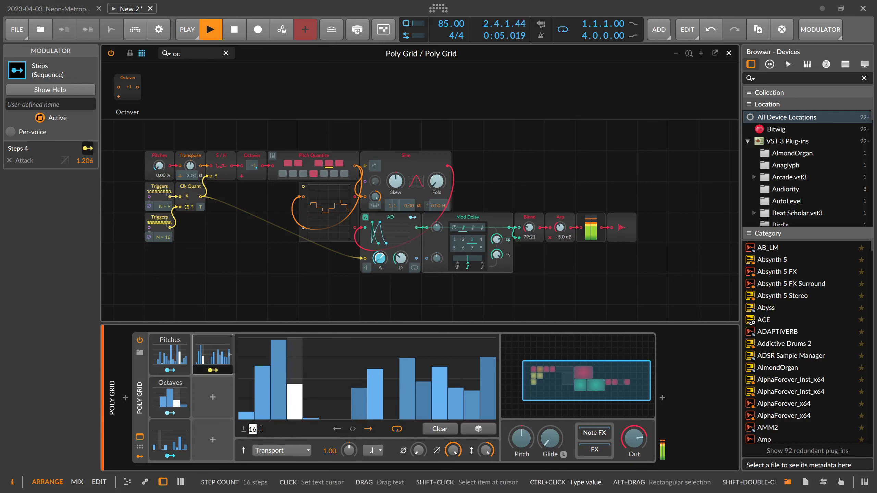
text(18)
key(Return)
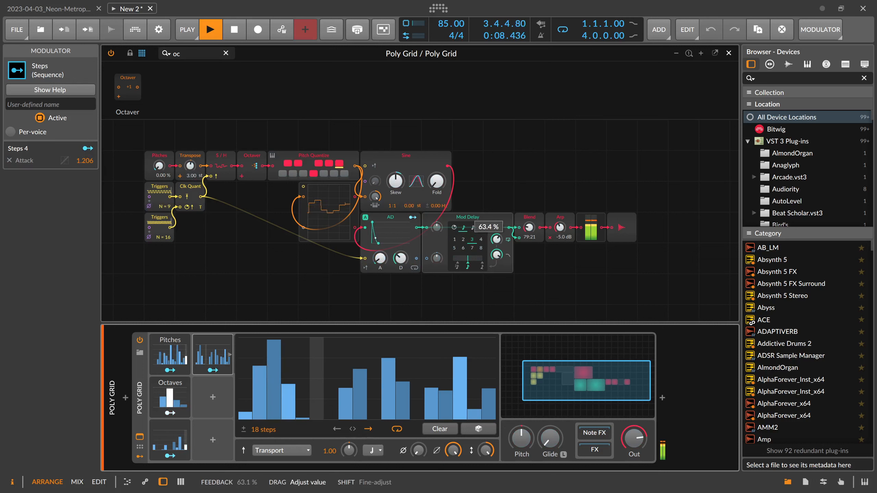
Find the Chorus+ module and insert it between the Blend and Amp modules
drag(203, 57, 130, 53)
key(BackSpace)
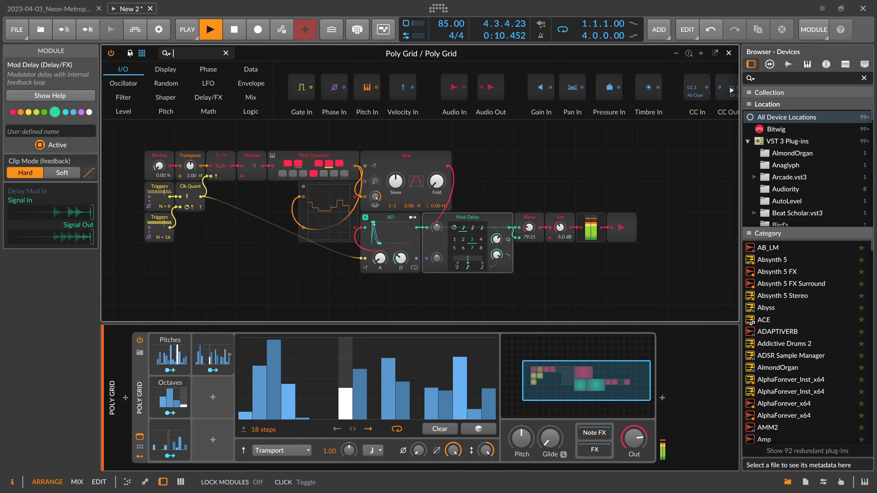
text(s)
key(BackSpace)
text(cho)
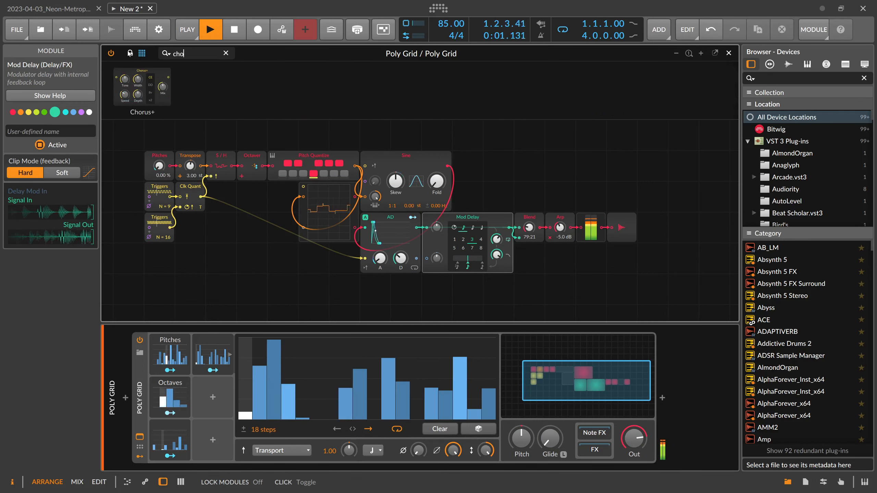
drag(554, 210, 549, 229)
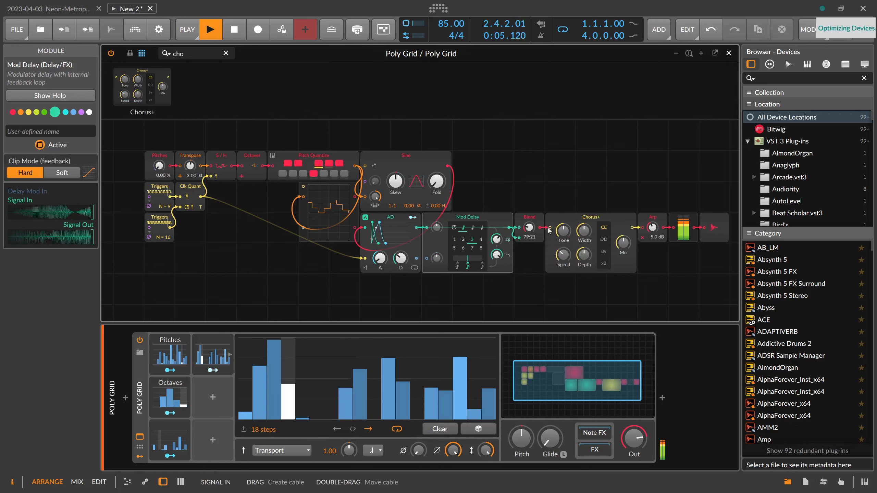
Set the Chorus+ character to 8v, with modulation depth about 36% and mix about 59%, and adjust its other settings
drag(584, 255, 623, 242)
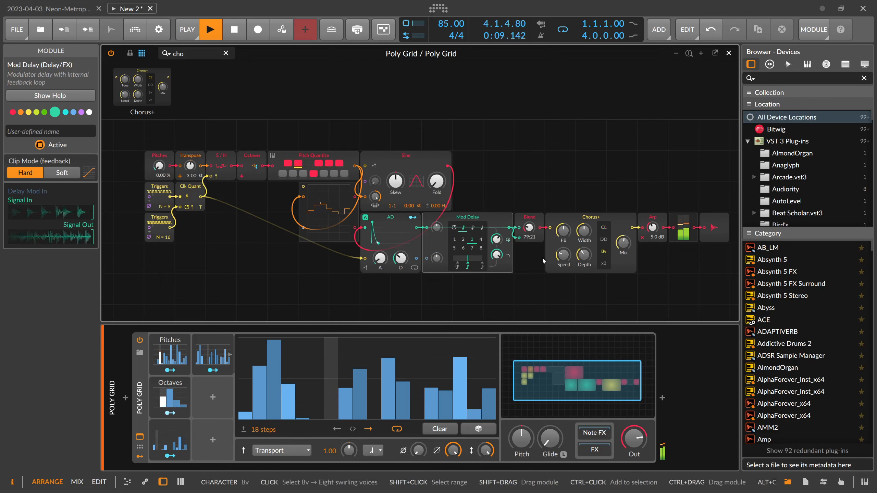
drag(561, 244, 561, 244)
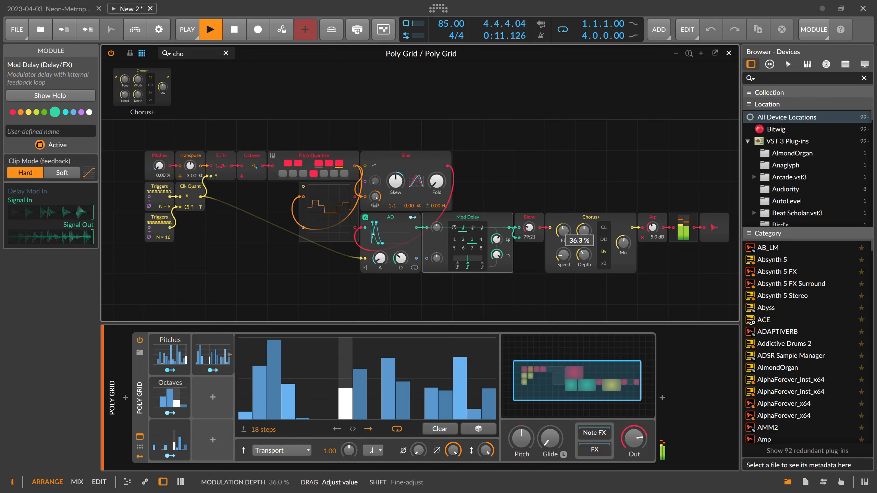
drag(584, 231, 584, 231)
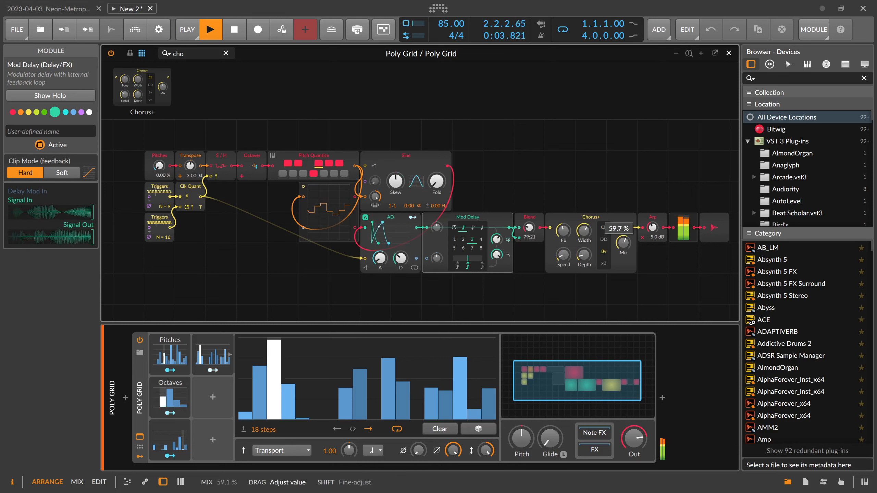
drag(563, 255, 563, 268)
Place Chorus+ before the Mod Delay on a lower wet path, and wire the AD output directly to the Blend's dry input
click(574, 217)
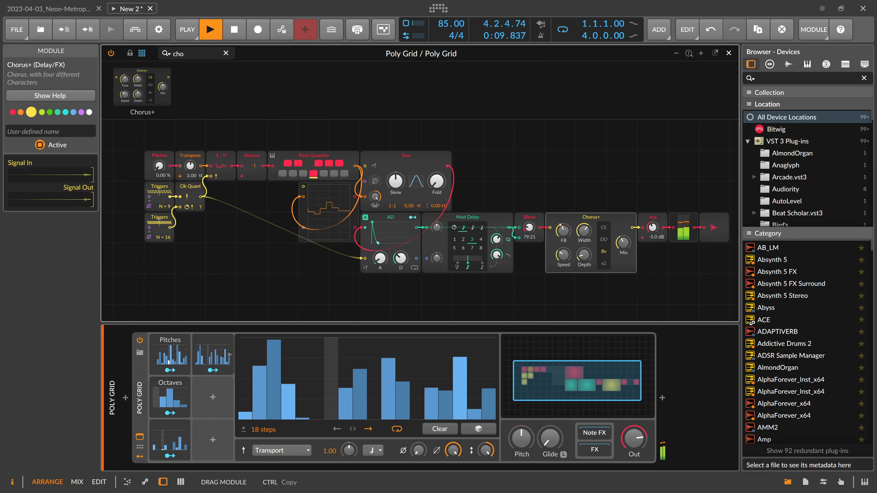
drag(416, 228, 447, 261)
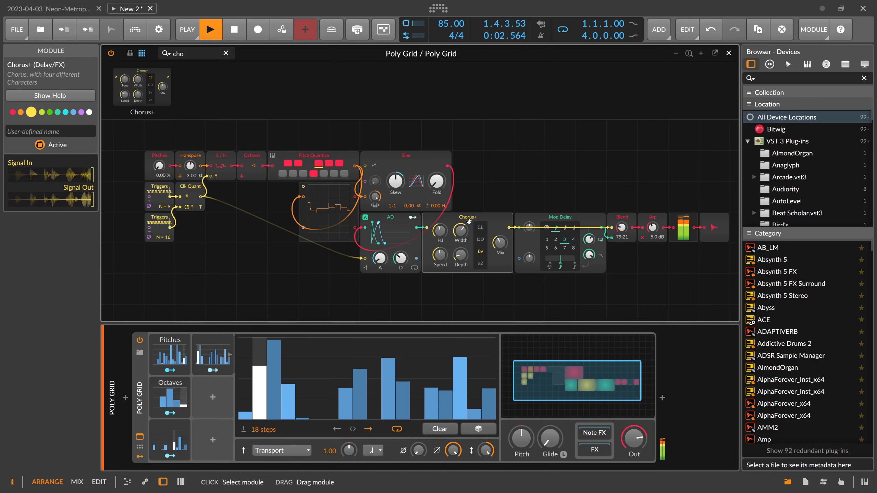
drag(469, 221, 466, 278)
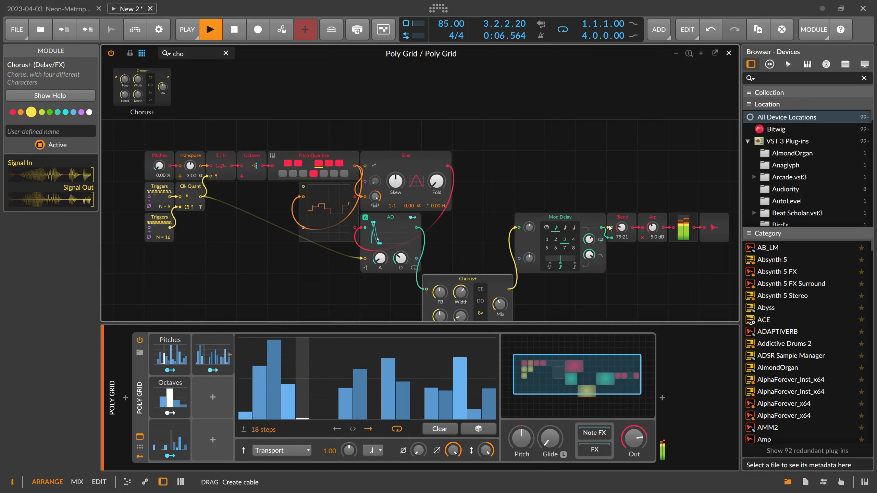
drag(417, 228, 611, 227)
drag(567, 247, 567, 309)
scroll(483, 277, down, 3)
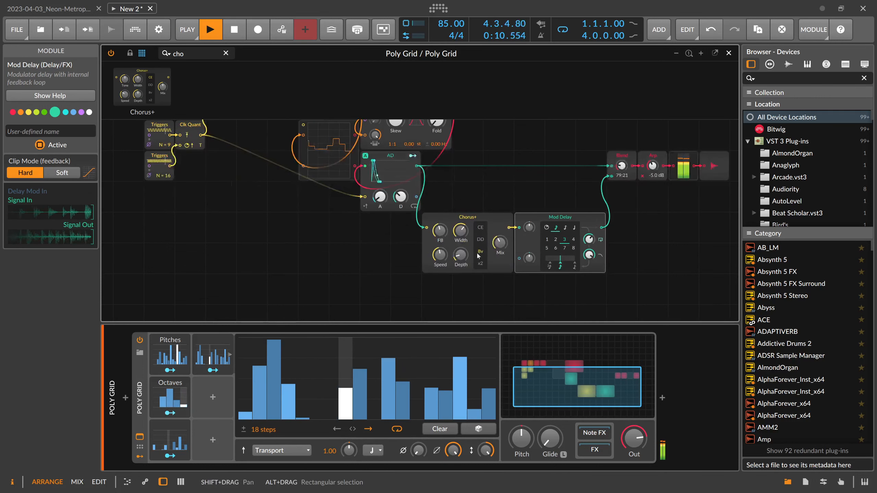
Set the Chorus+ modulation depth to about 30% and adjust the Mod Delay's feedback
drag(465, 258, 461, 253)
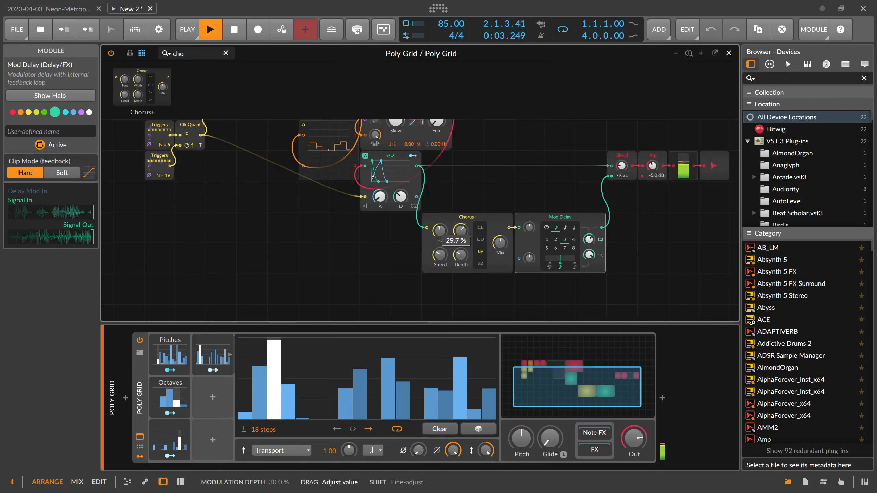
scroll(439, 261, up, 2)
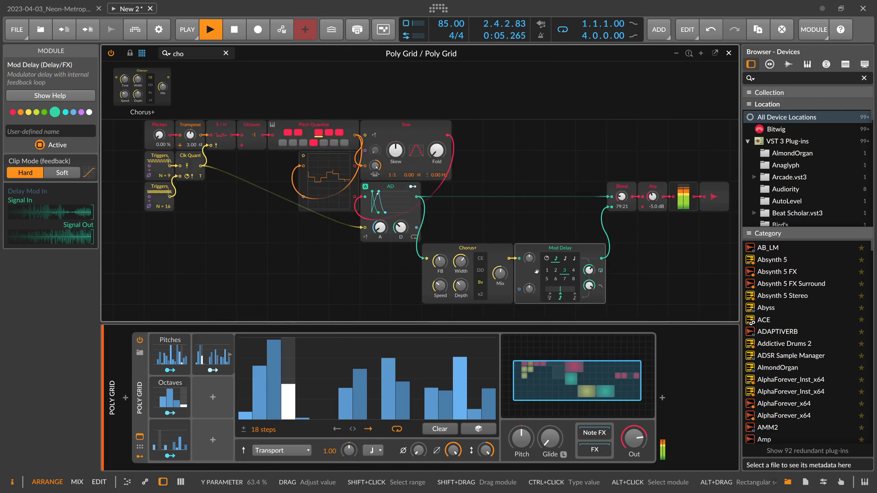
drag(589, 270, 589, 270)
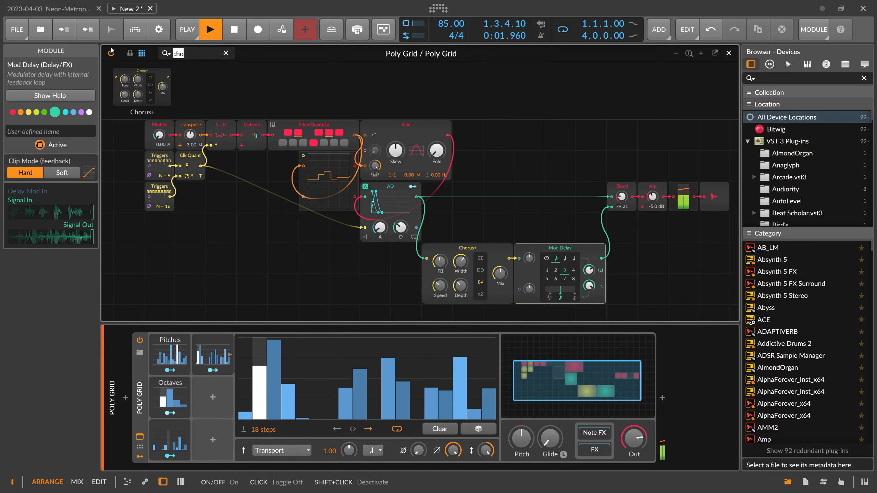
Insert an XP filter after the Mod Delay and set its filter mode to Band-pass 4
text(xp)
key(Return)
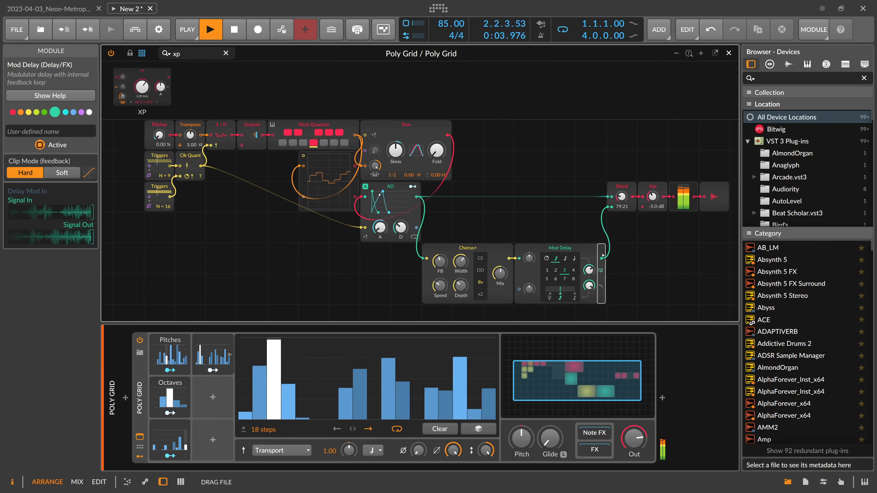
click(639, 296)
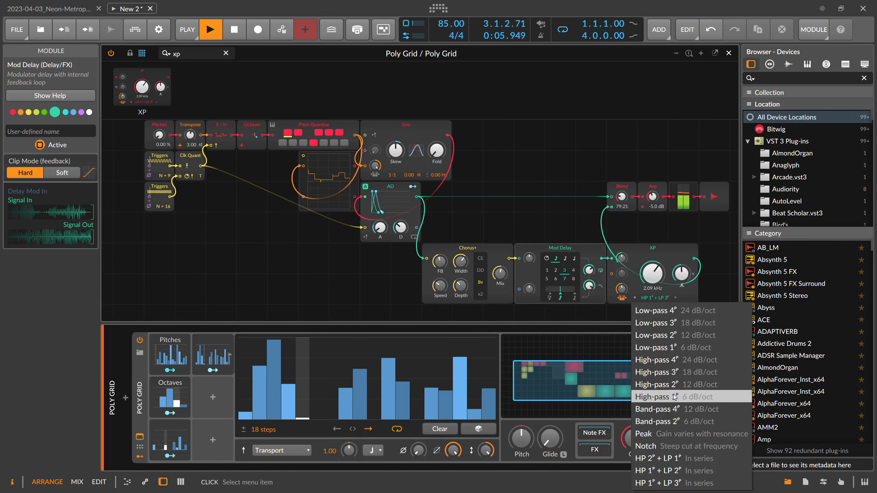
click(675, 407)
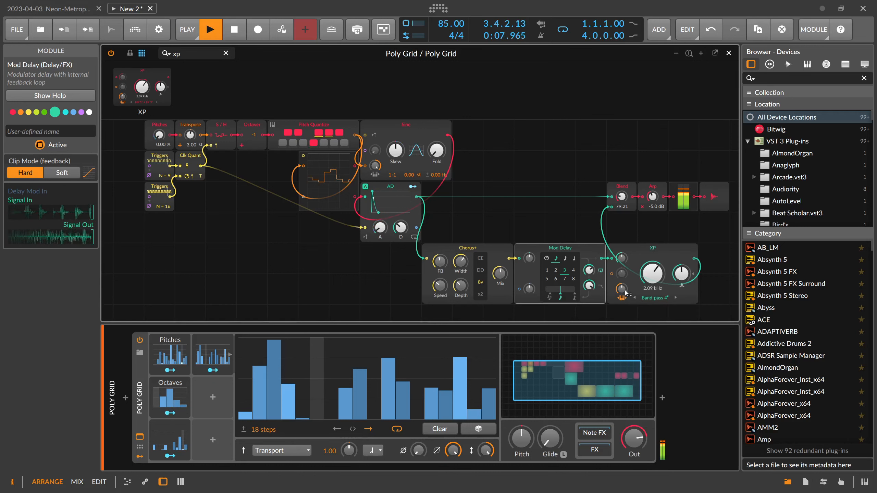
Move the XP filter in front of Chorus+ and set its cutoff to about 319 Hz
drag(651, 285, 650, 304)
mouse_move(652, 273)
mouse_down()
mouse_move(660, 276)
mouse_move(652, 287)
mouse_move(652, 274)
mouse_up()
click(641, 250)
drag(427, 260, 427, 260)
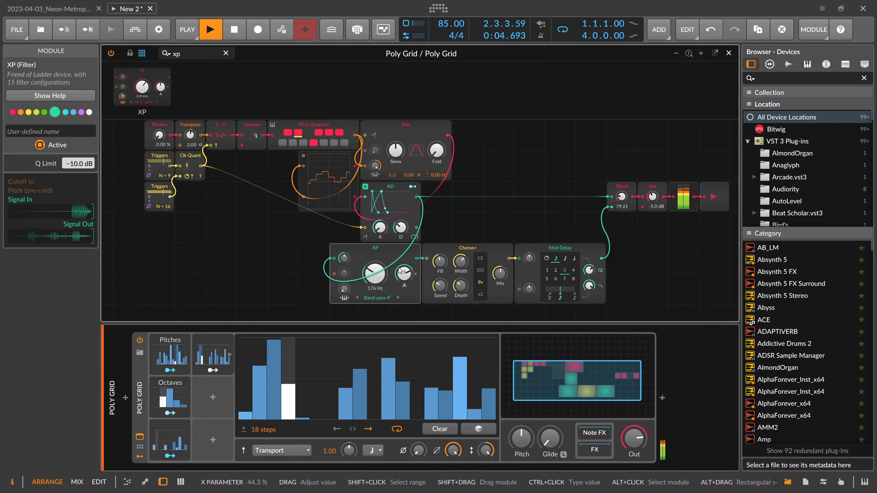
mouse_move(375, 273)
mouse_down()
mouse_move(375, 286)
mouse_move(375, 263)
mouse_move(375, 287)
mouse_up()
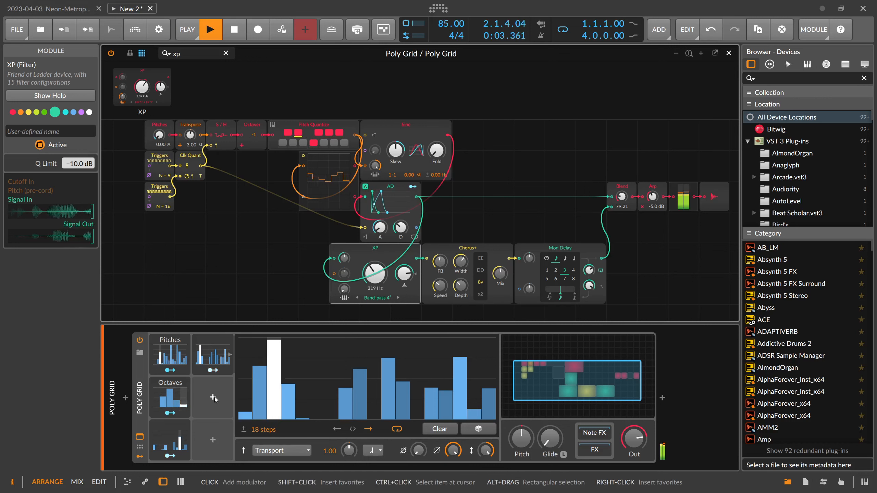
Name the attack modulator "Attack" and the skew modulator "OSC Skew"
click(211, 348)
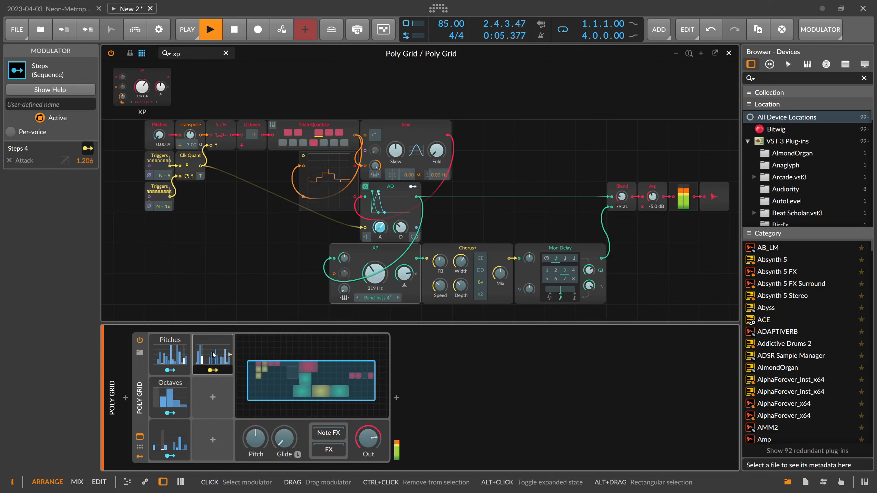
click(213, 355)
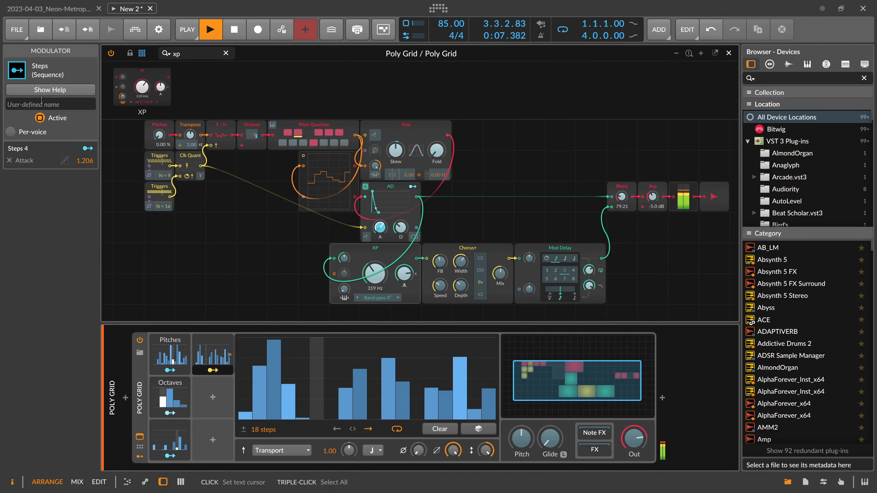
key(BackSpace)
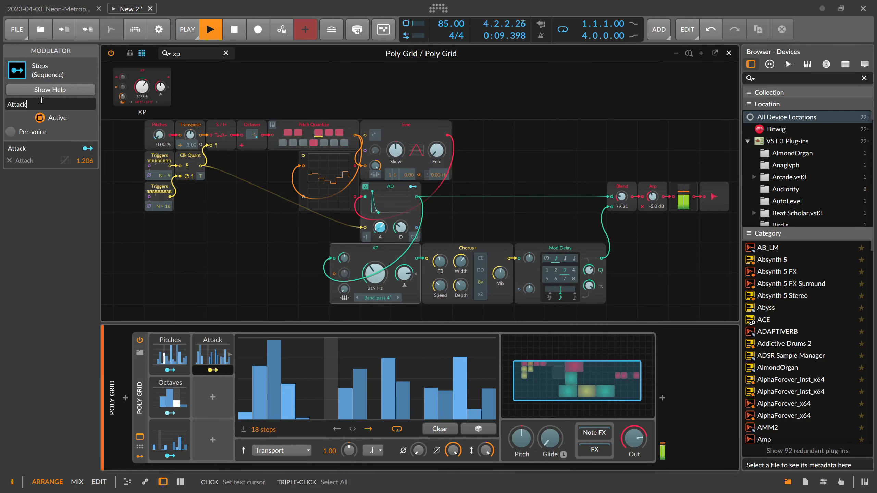
click(169, 440)
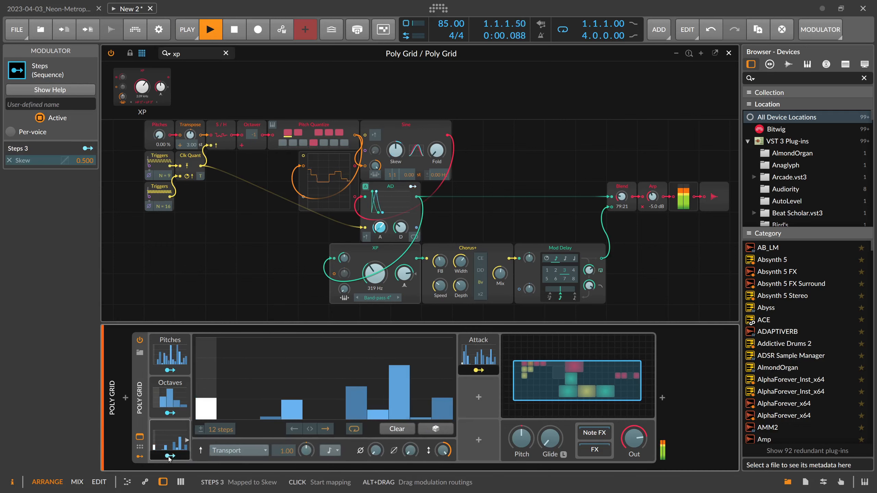
click(169, 456)
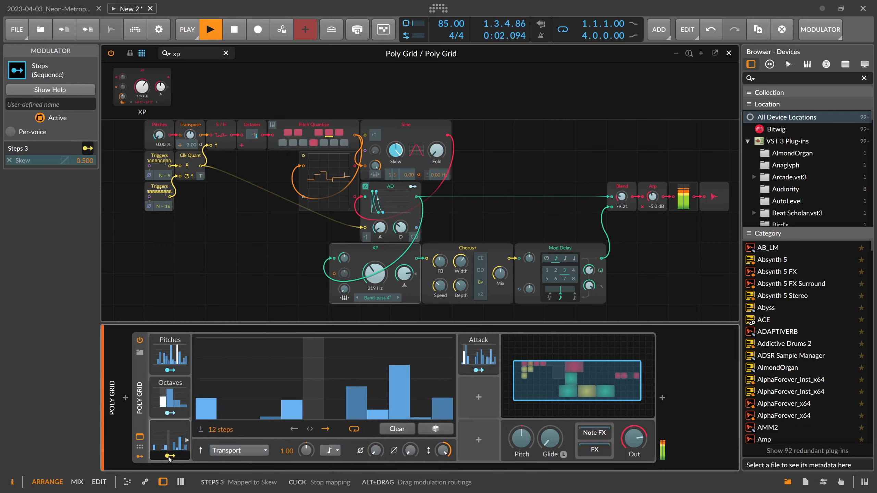
click(168, 433)
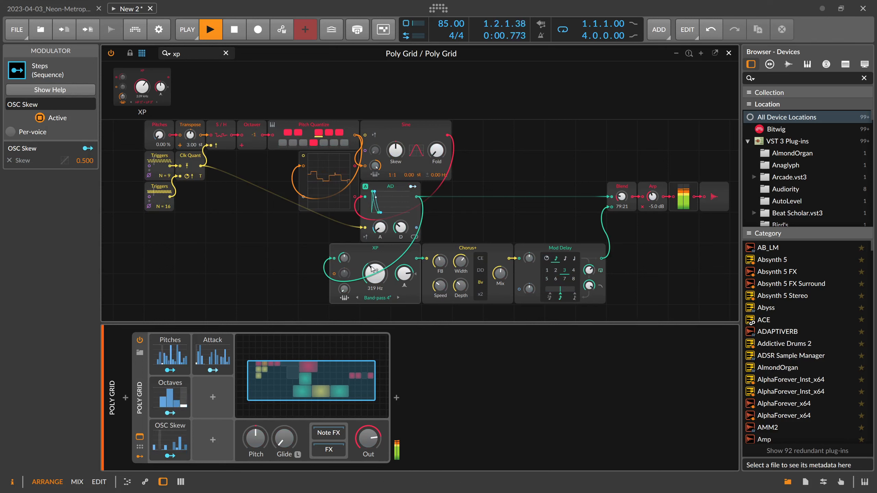
Add a fifth Steps modulator with 20 steps, randomize its step values and adjust its smoothing
click(334, 297)
click(213, 398)
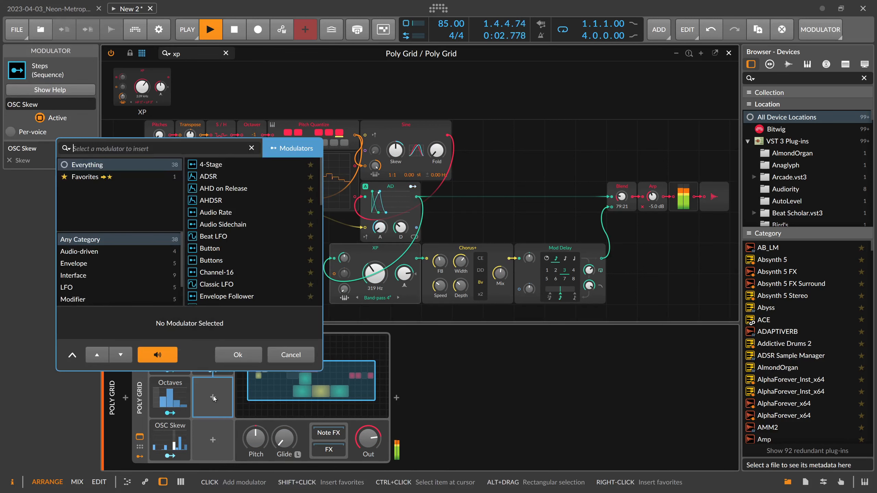
text(step)
key(Return)
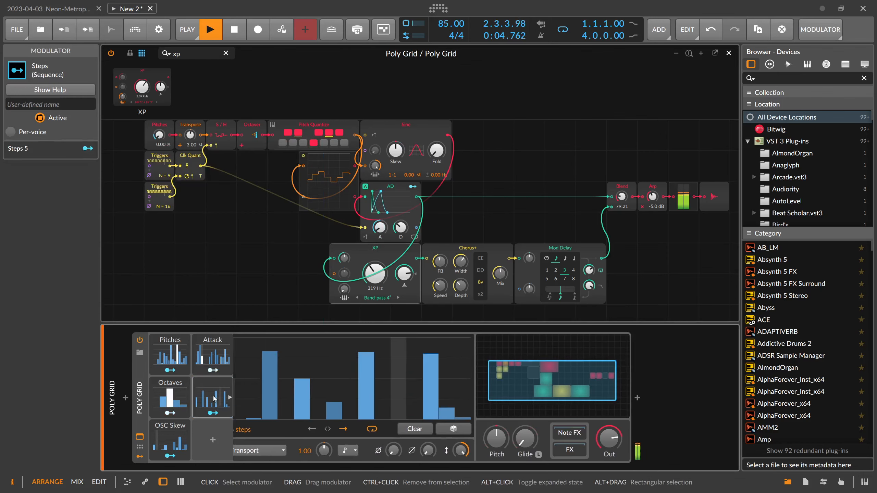
ctrl+click(259, 431)
text(20)
key(Return)
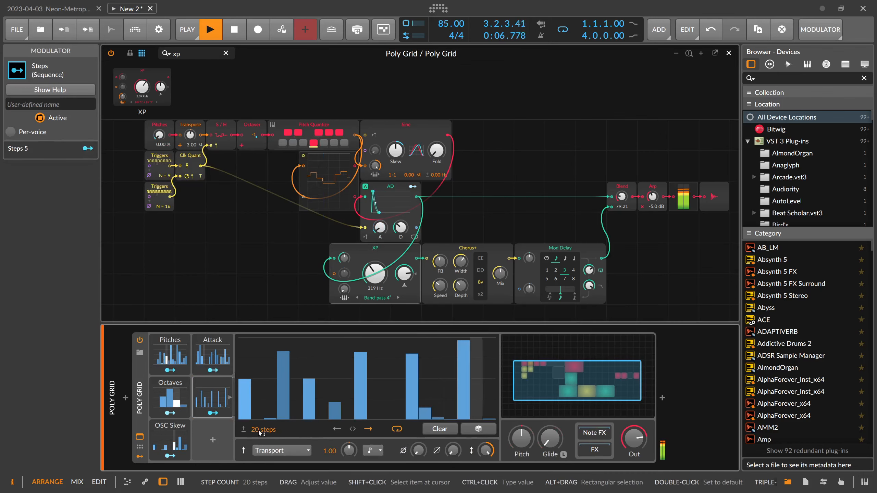
click(478, 429)
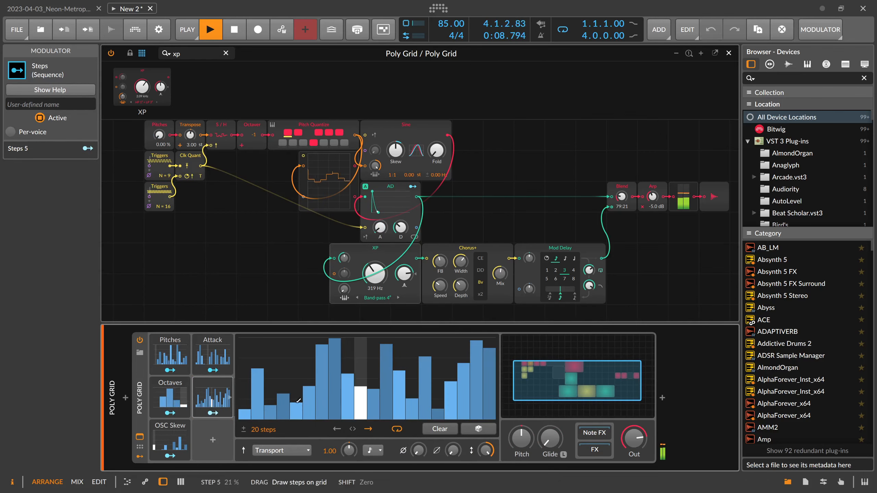
drag(452, 451, 453, 445)
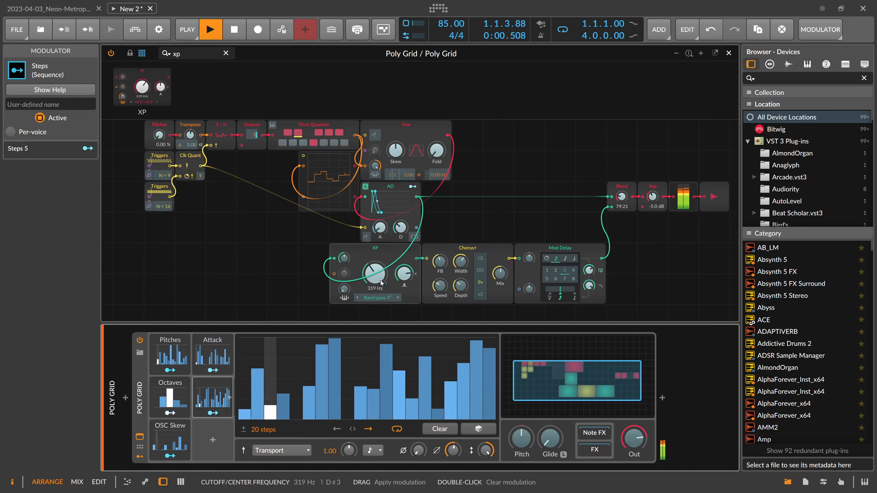
Set the XP filter's cutoff frequency to 120 Hz
click(213, 414)
drag(380, 278, 380, 294)
ctrl+click(380, 278)
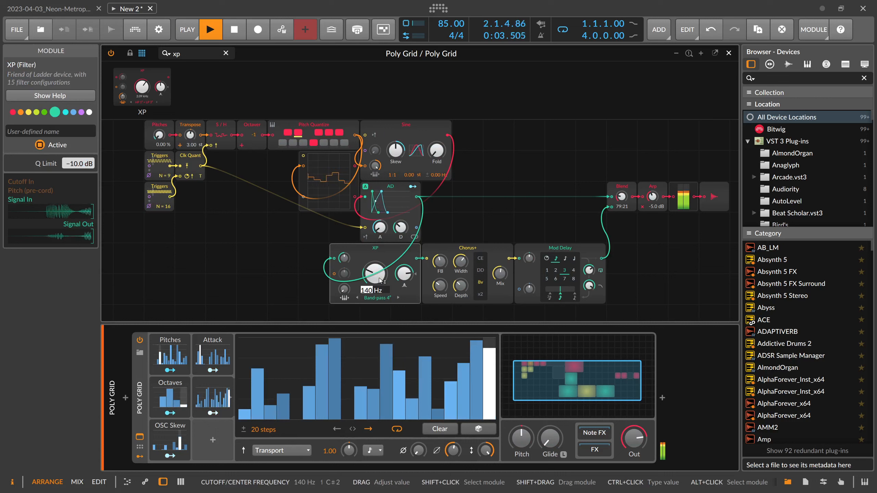
text(120)
key(Return)
Map the 20-step modulator to the XP filter's cutoff and lower the filter's resonance
click(212, 413)
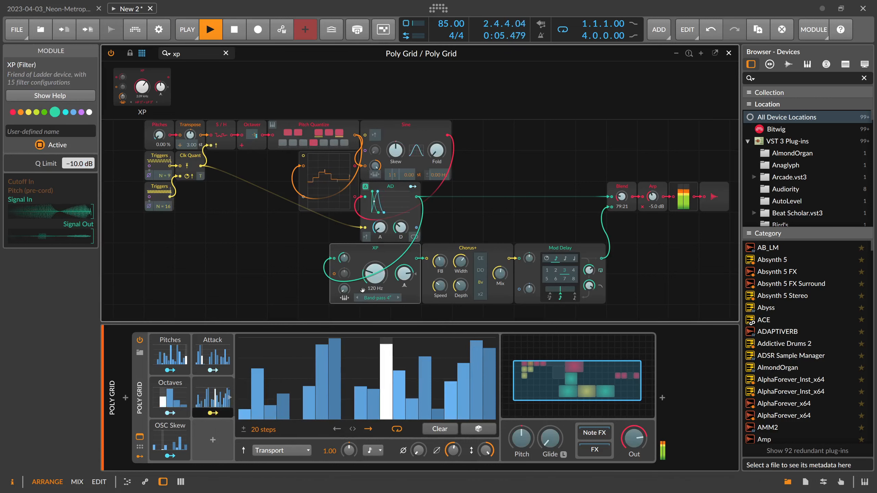
drag(379, 278, 378, 207)
click(212, 413)
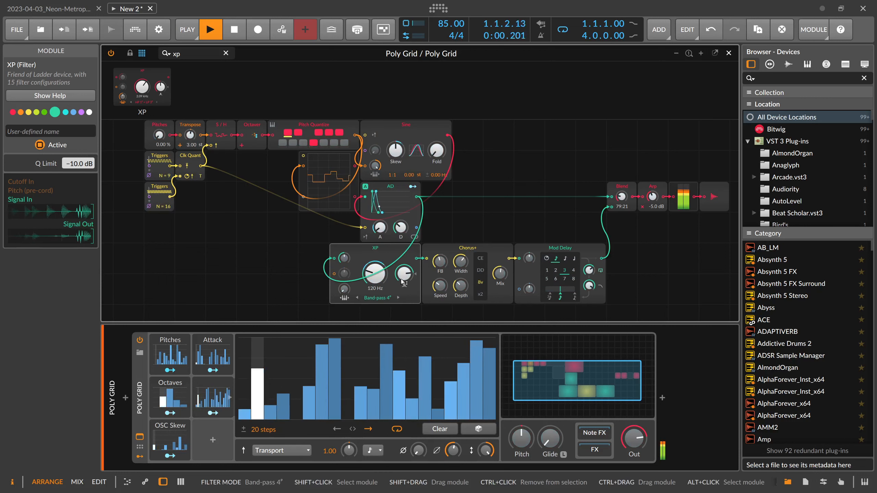
drag(405, 275, 405, 293)
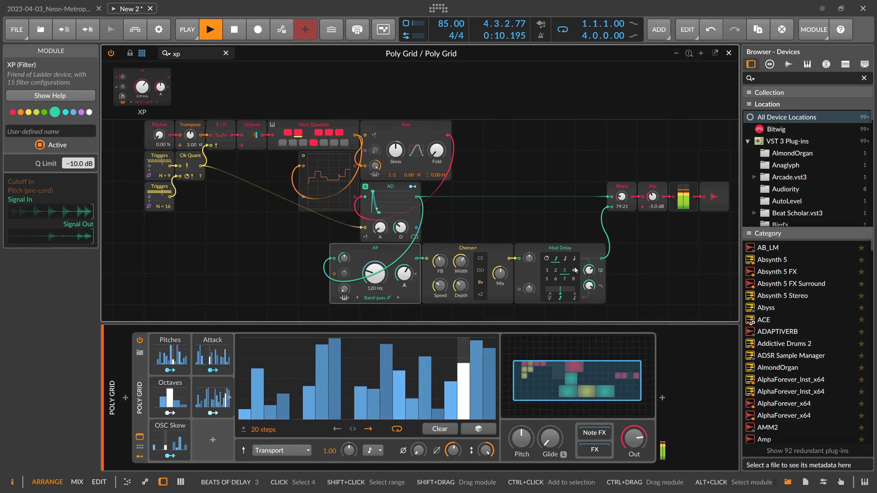
Raise the Mod Delay's feedback and set the dry/wet Blend to 56:44
drag(588, 271, 588, 261)
double_click(619, 207)
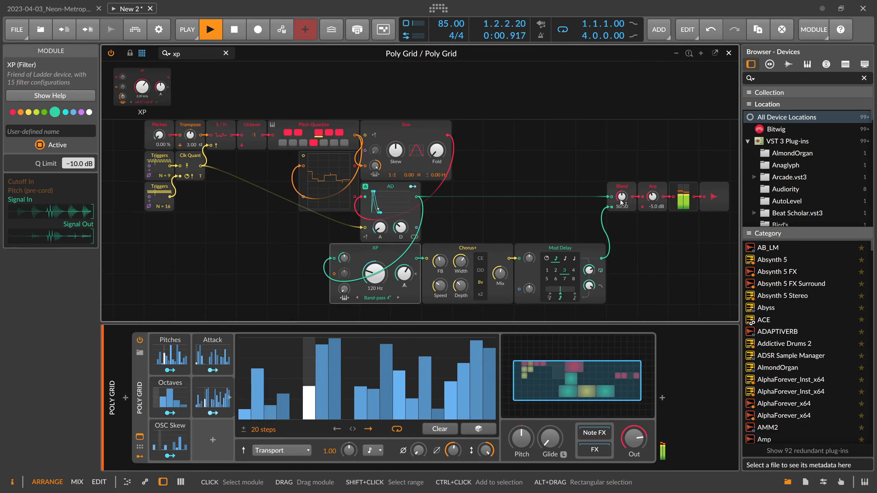
drag(621, 201, 620, 205)
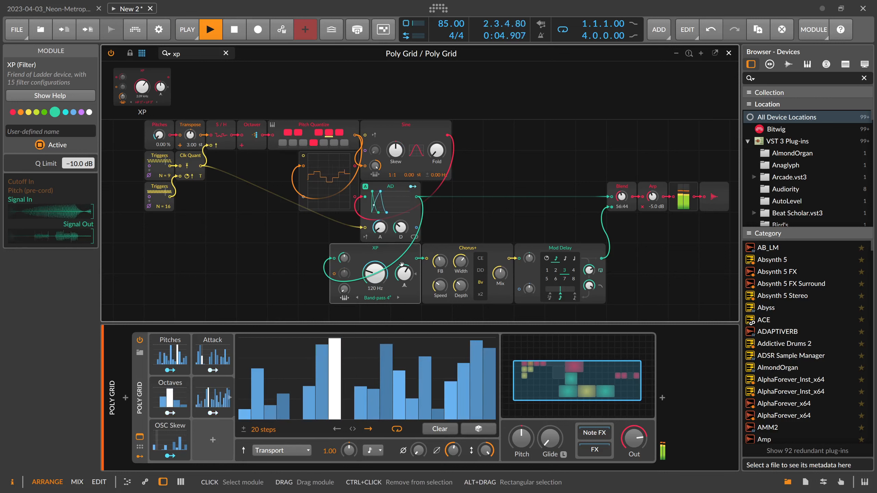
Line up the AD envelope with the XP, Chorus+ and Mod Delay modules in one row beneath the Sine oscillator
scroll(445, 271, down, 2)
drag(629, 279, 479, 191)
scroll(448, 207, up, 4)
click(399, 248)
drag(398, 247, 397, 277)
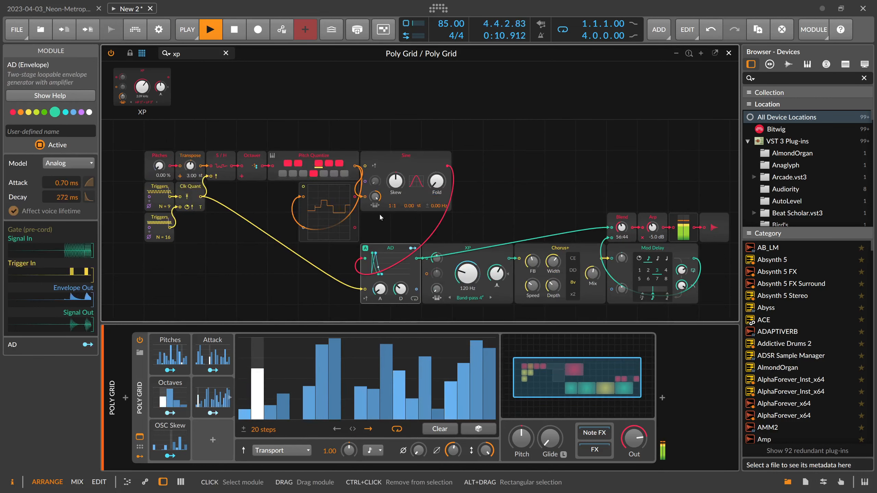
click(414, 202)
click(475, 239)
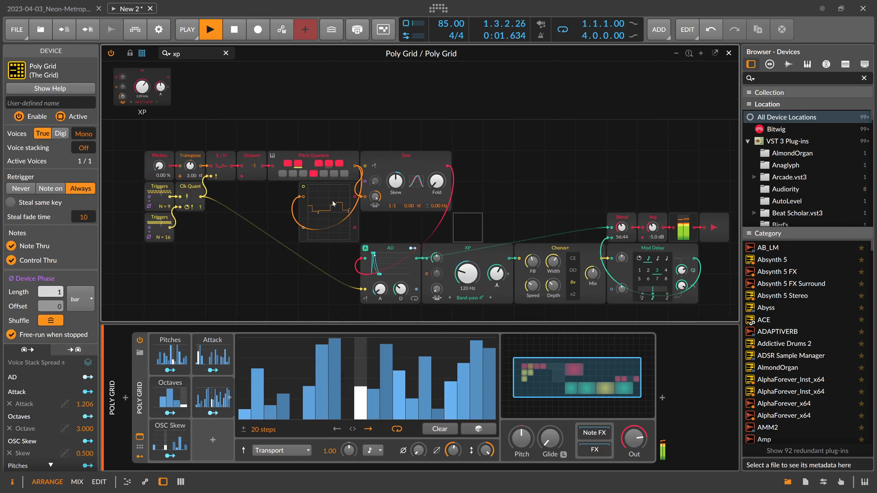
Move the Oscilloscope directly after the Sine oscillator and shift the effects row and output modules left beneath the melody modules
drag(320, 235, 475, 205)
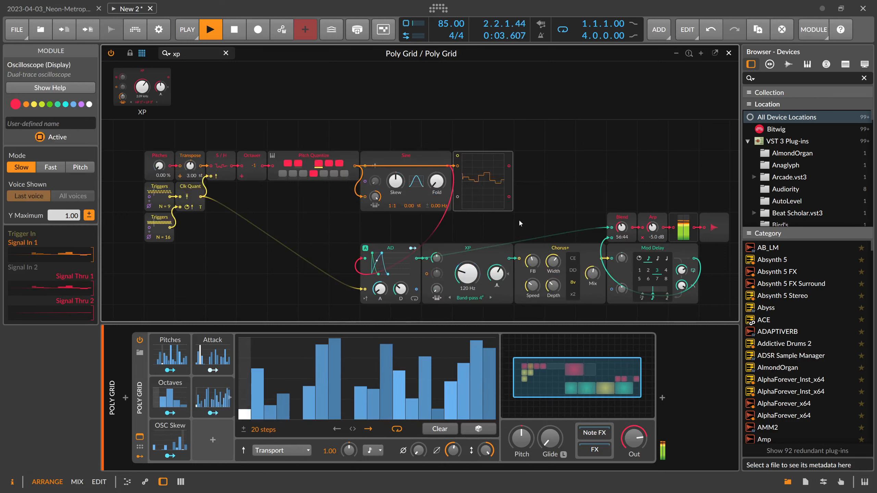
drag(519, 228, 385, 161)
drag(298, 166, 159, 168)
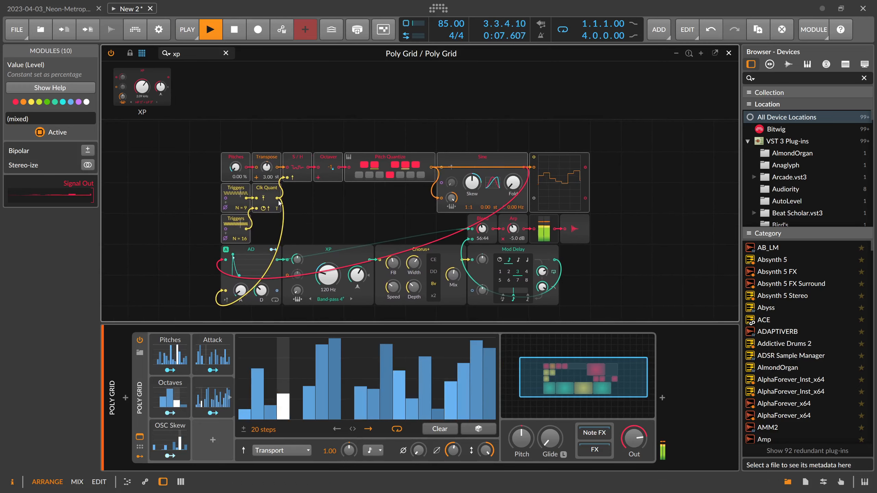
click(324, 220)
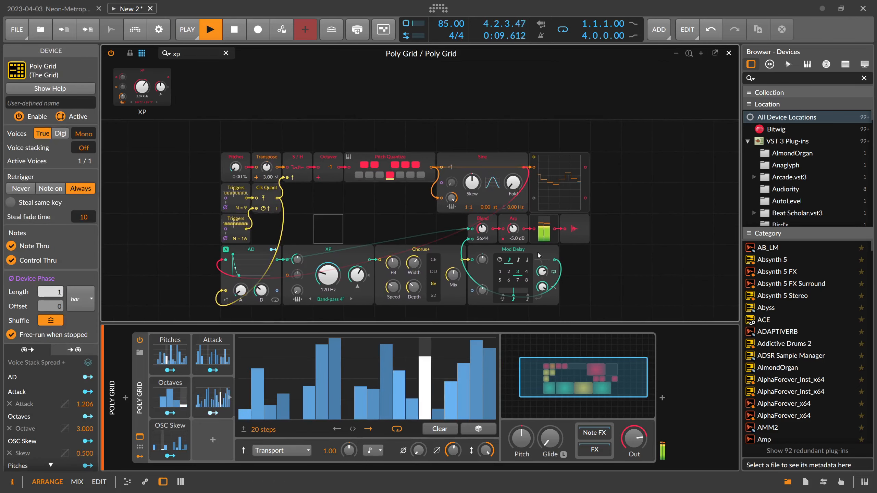
Move the Blend, Arp, VU meter and output modules beneath the Pitch Quantize and close the gap with the effects row
drag(612, 225, 477, 216)
drag(477, 220, 320, 211)
drag(579, 295, 288, 219)
click(599, 234)
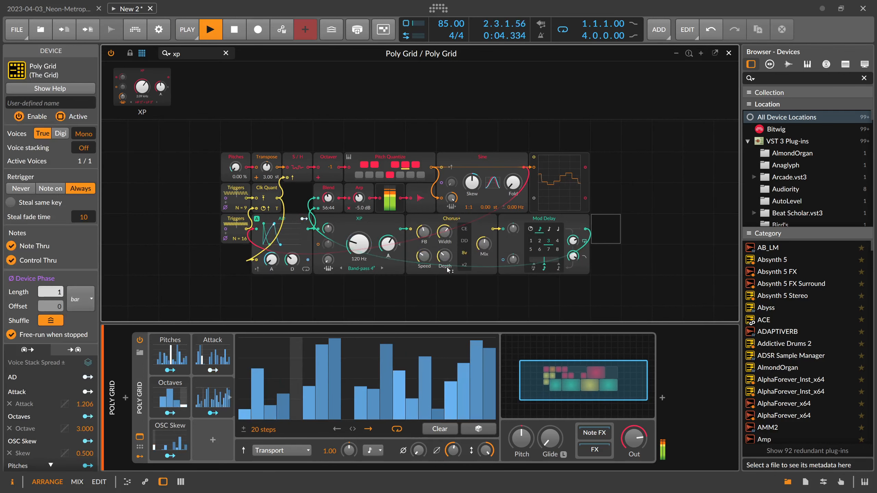
Add a Label display module spanning the full patch width above the modules and name it Melody
click(226, 53)
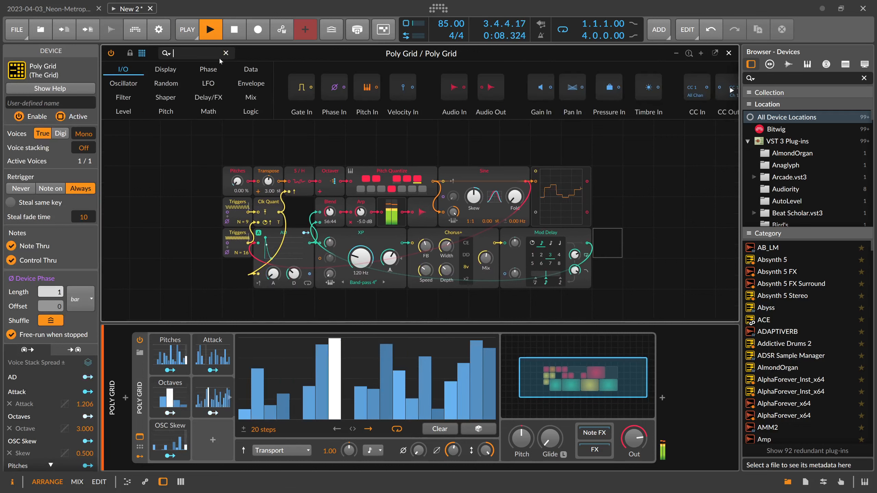
mouse_move(166, 69)
drag(383, 113, 586, 162)
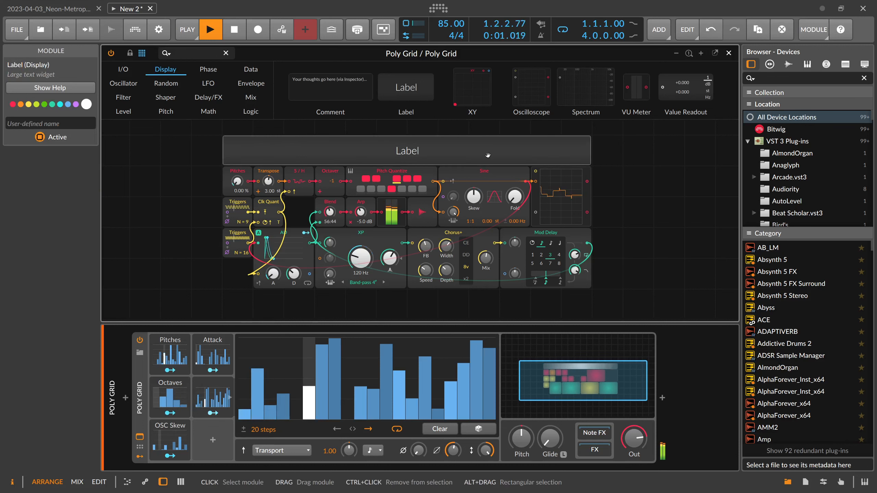
click(74, 123)
text(Melody)
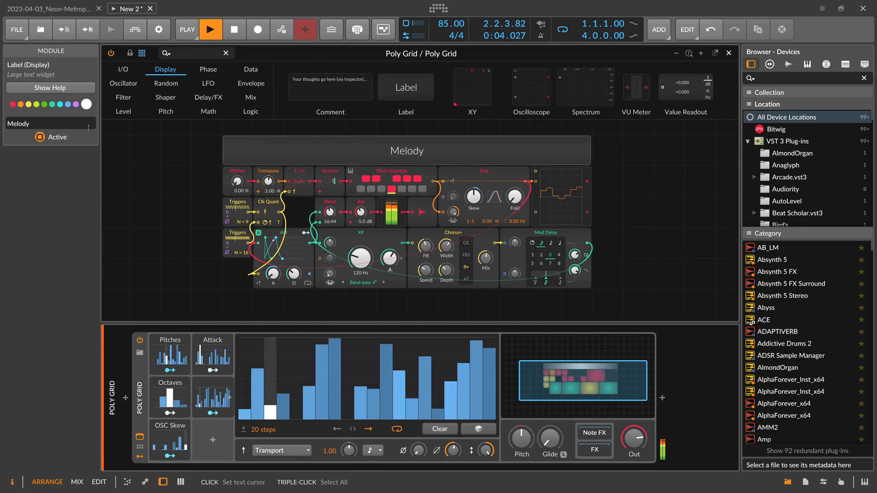
Colour the Melody label green
click(257, 144)
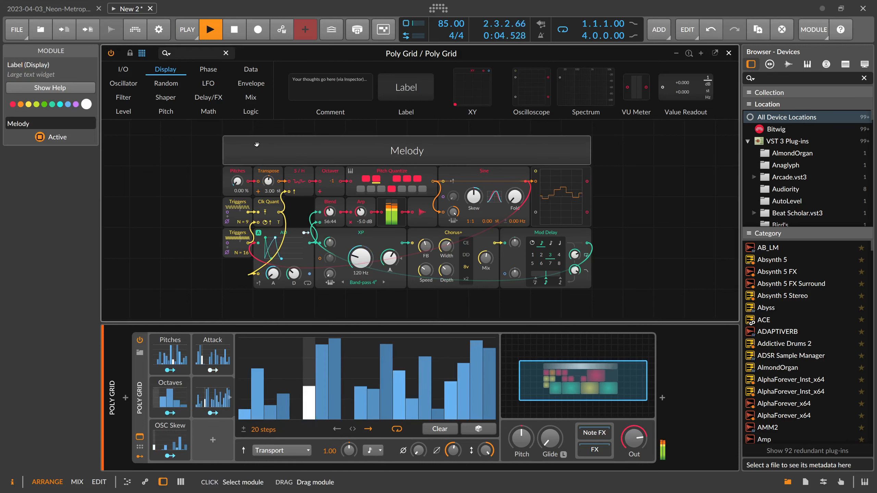
click(44, 104)
click(144, 151)
scroll(338, 210, down, 5)
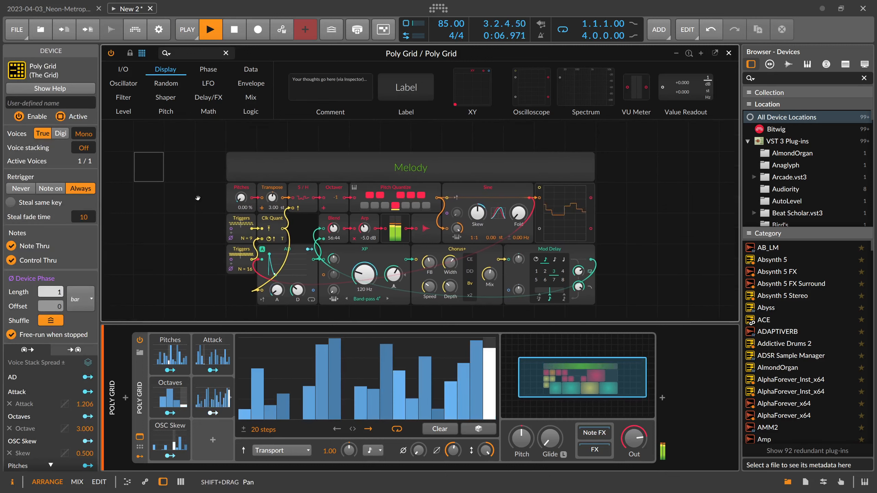
Close the 20-step modulator's editor in the device chain, keeping free grid space beside the melody patch
drag(535, 225, 415, 194)
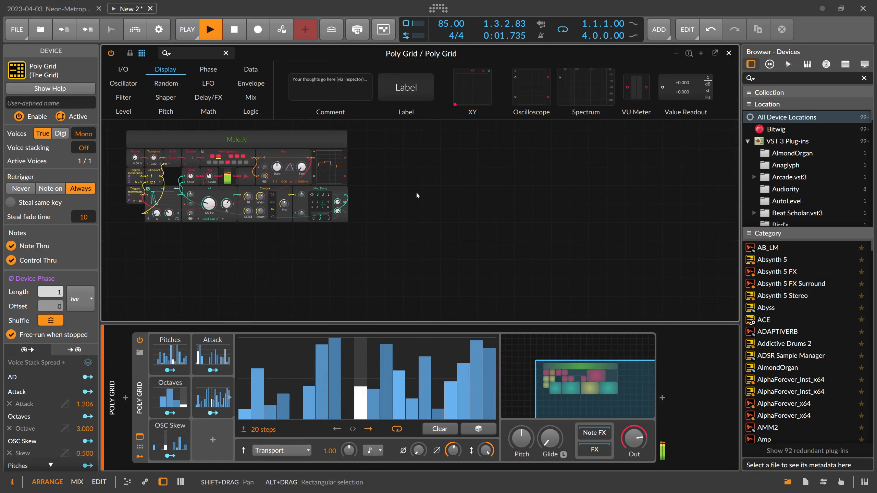
click(229, 398)
click(308, 263)
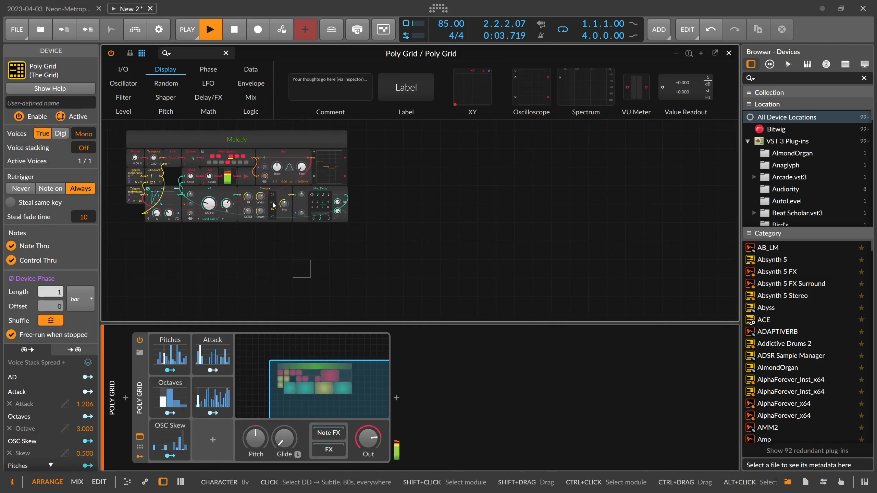
Set the Arp output level to -20 dB
scroll(272, 223, up, 1)
drag(208, 223, 359, 265)
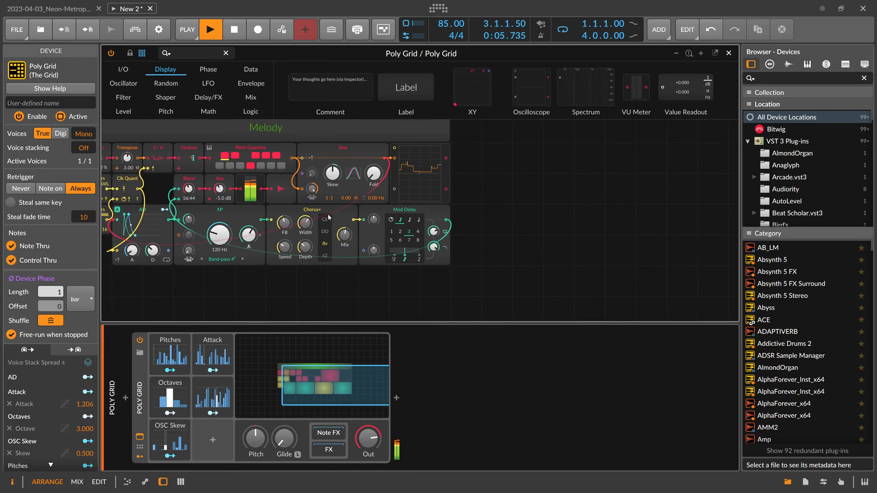
click(323, 232)
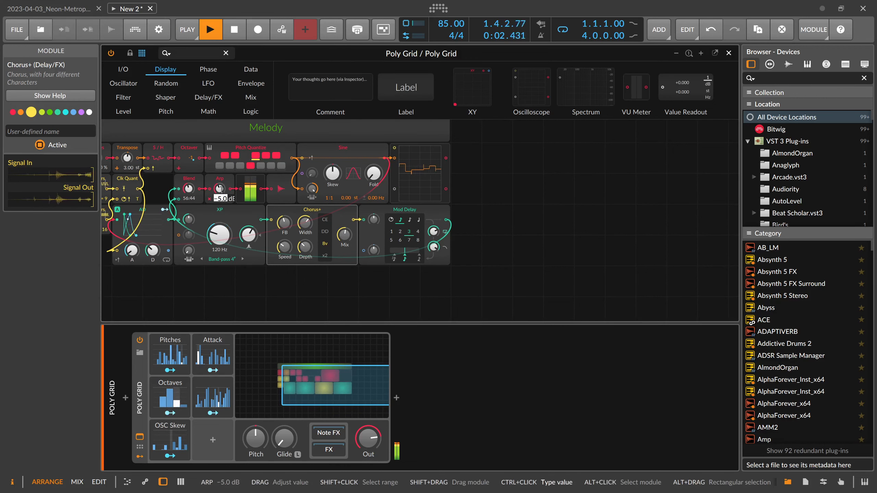
key(Return)
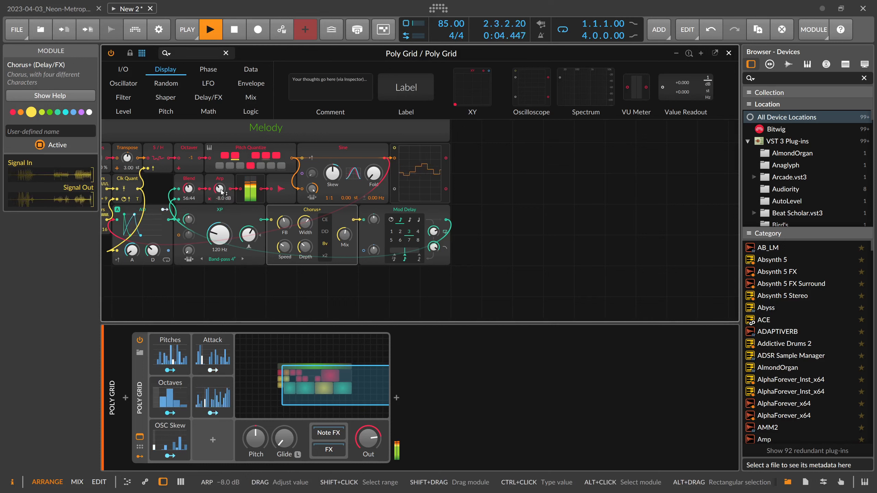
ctrl+click(221, 190)
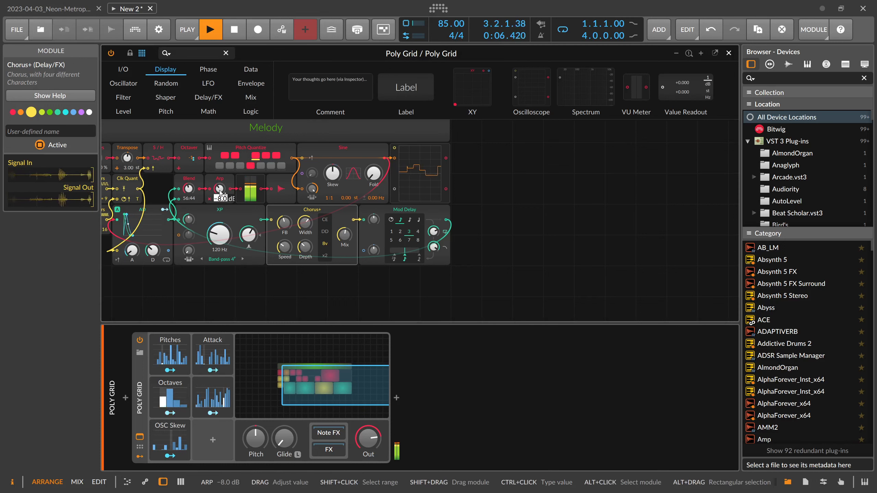
text(-2)
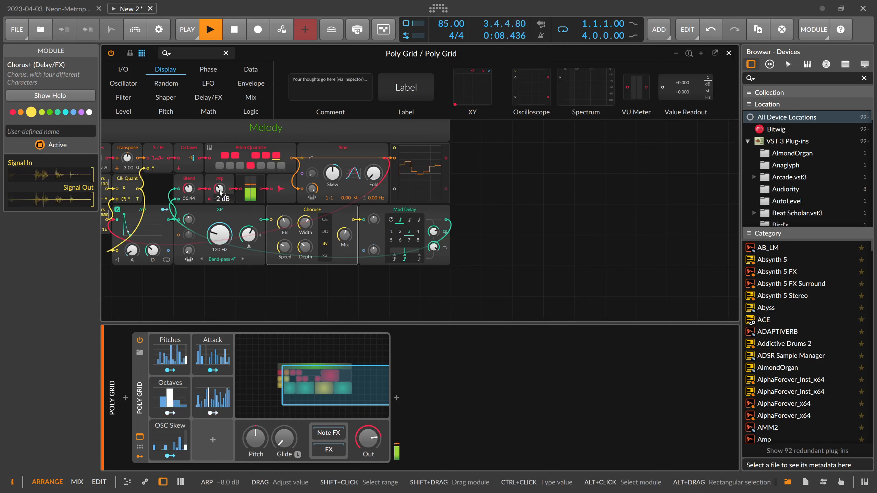
text(0)
key(Return)
Add a Noise module in the empty grid area beside the melody patch
drag(519, 151, 359, 168)
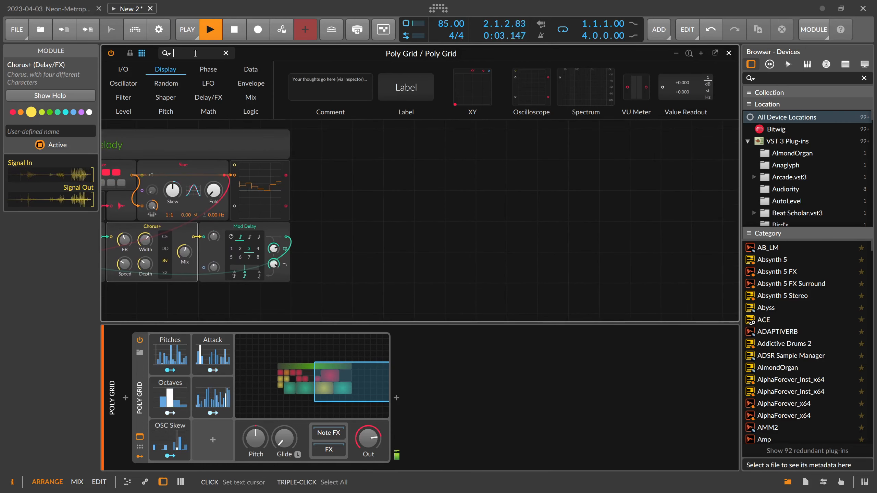
text(nou)
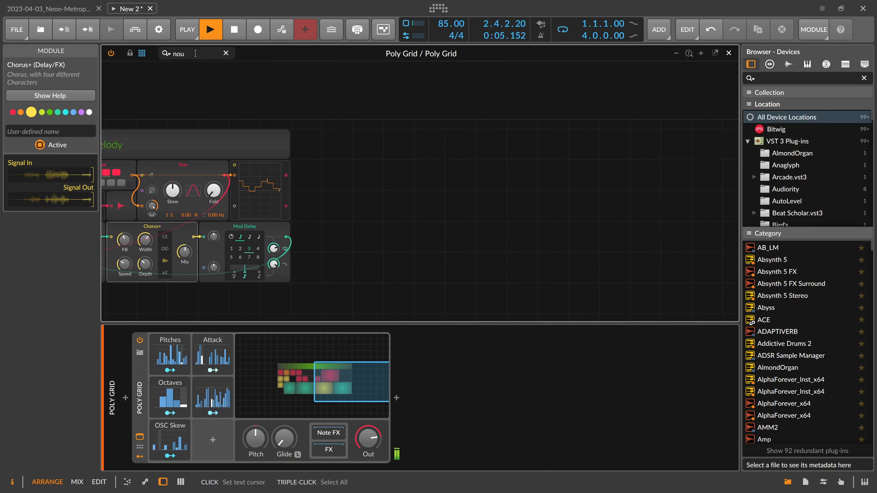
drag(378, 182, 409, 214)
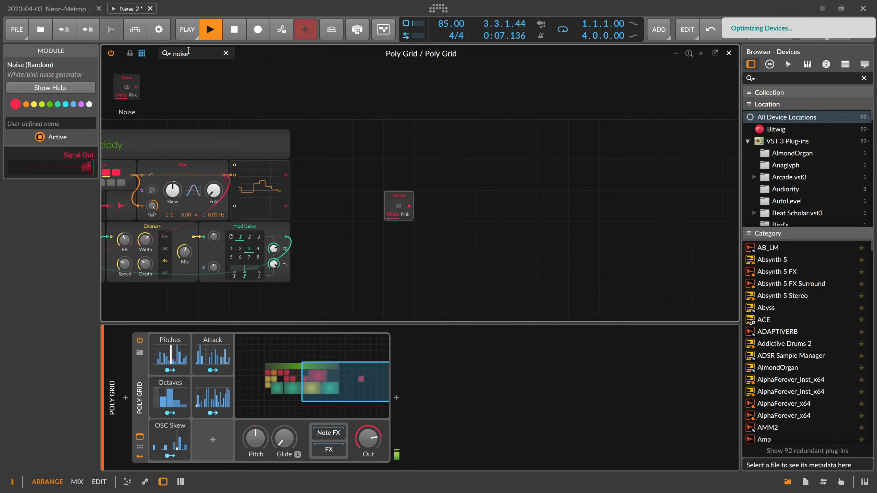
Attach an AD envelope to the Noise output and shorten its decay to about 0.16 ms
text(ad)
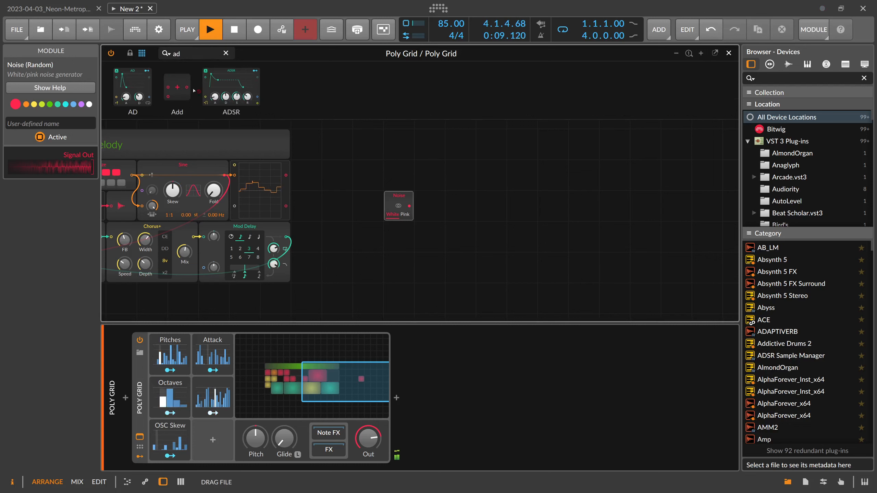
drag(130, 82, 419, 206)
drag(495, 179, 402, 187)
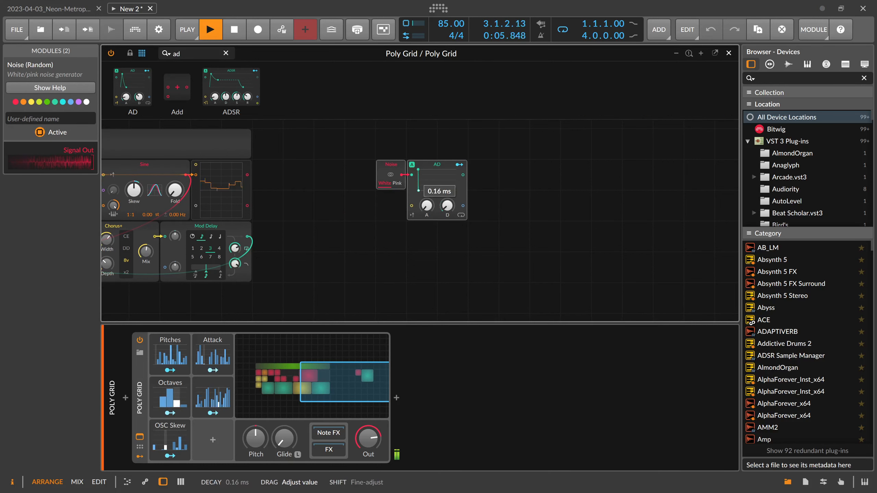
drag(473, 191, 391, 158)
scroll(465, 181, up, 1)
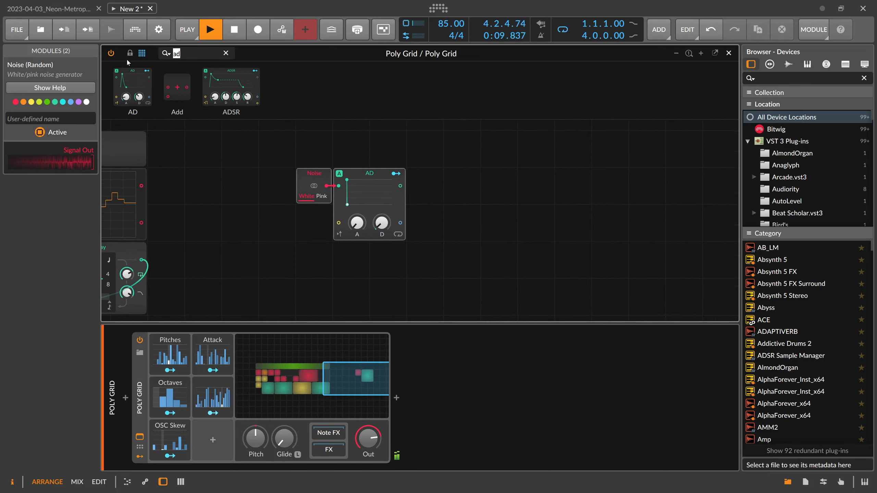
Add a Sallen-Key filter beside the new AD envelope and disable its pitch pre-cord
key(BackSpace)
key(BackSpace)
text(filter)
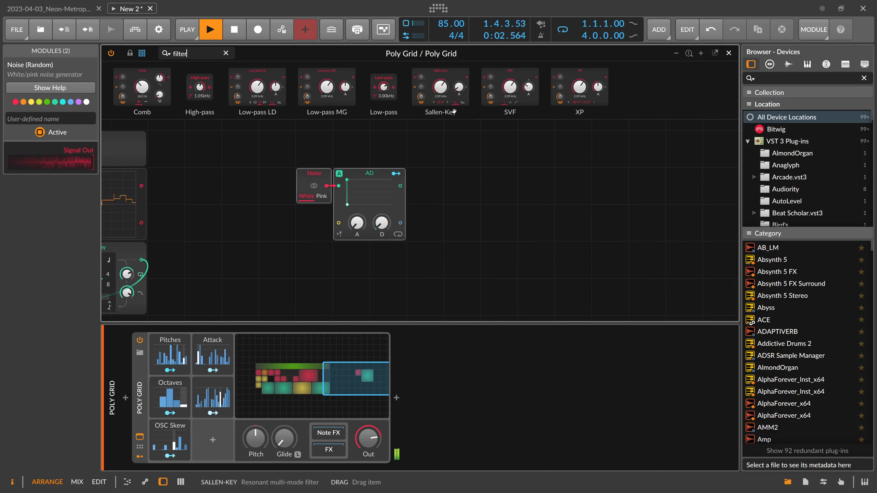
drag(454, 112, 433, 201)
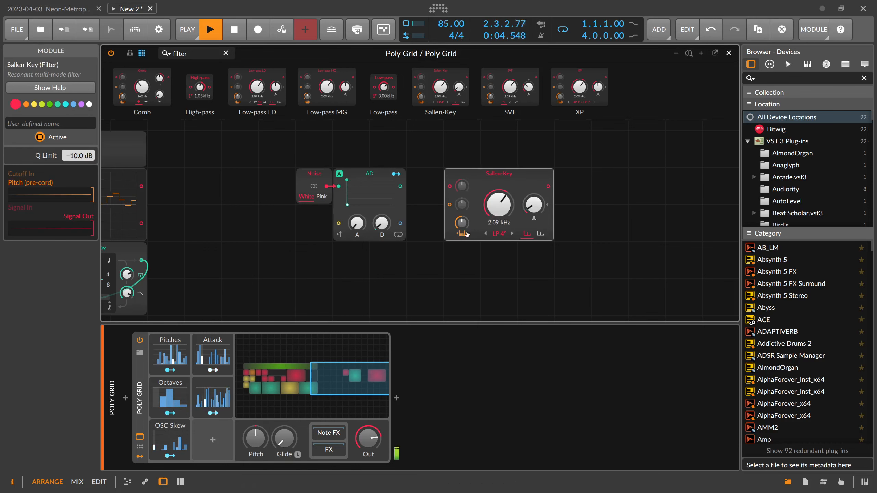
drag(463, 234, 463, 262)
Set the Sallen-Key filter to BP 8 at 289 Hz with higher resonance and connect it to the AD output
click(506, 234)
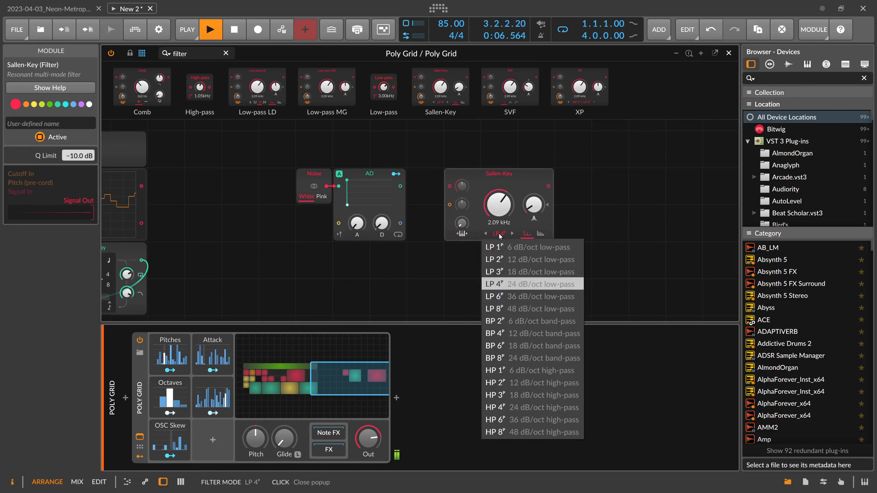
click(523, 359)
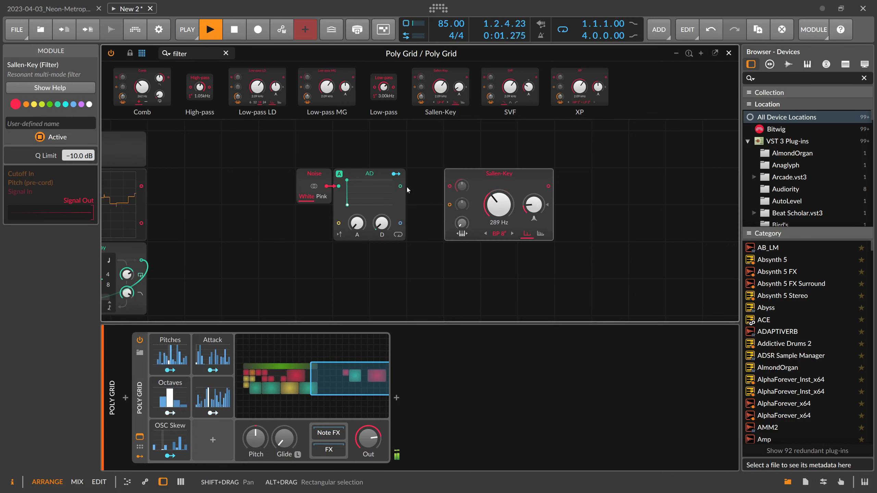
drag(440, 183, 445, 186)
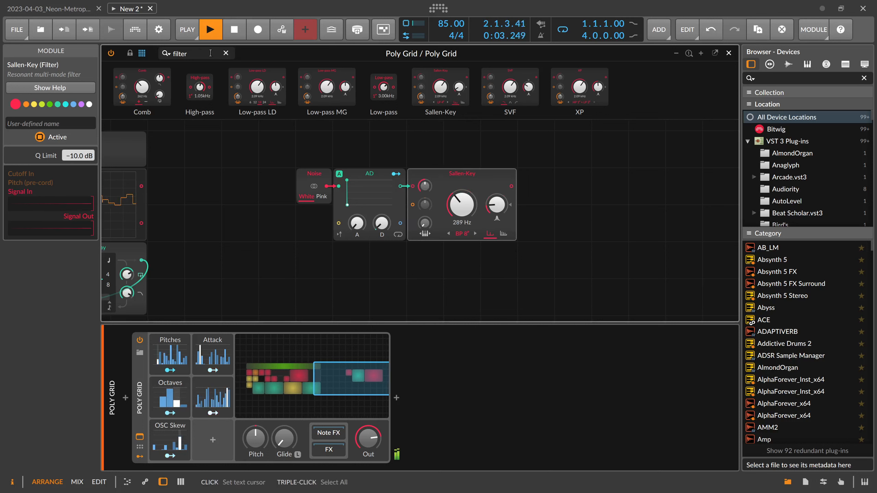
Add an Audio Out and place a Distortion module with +3.5 dB drive between it and the Sallen-Key filter
text(out)
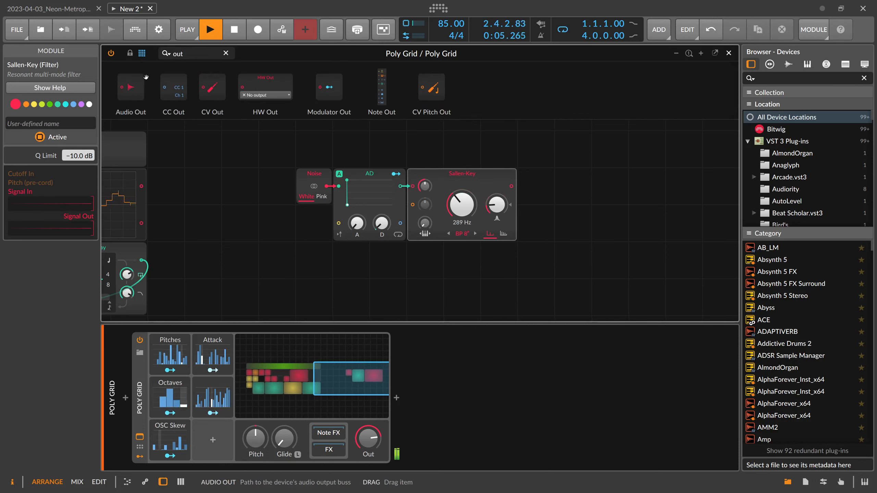
click(566, 189)
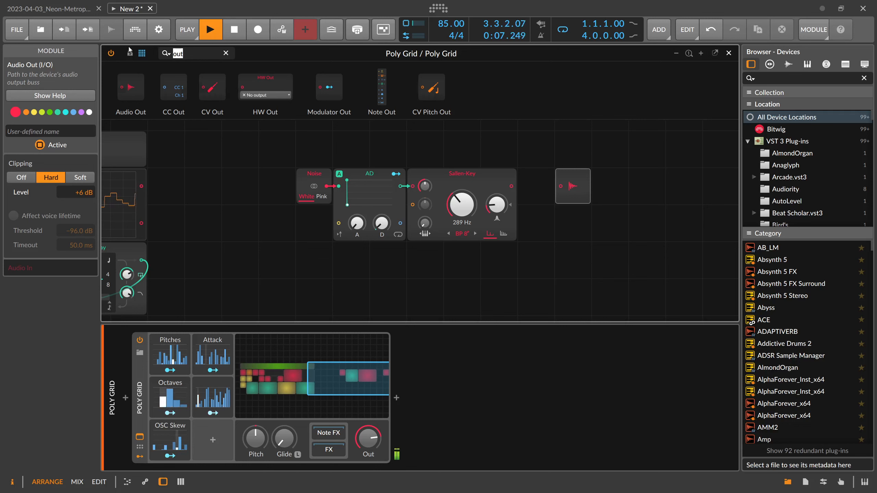
text(di)
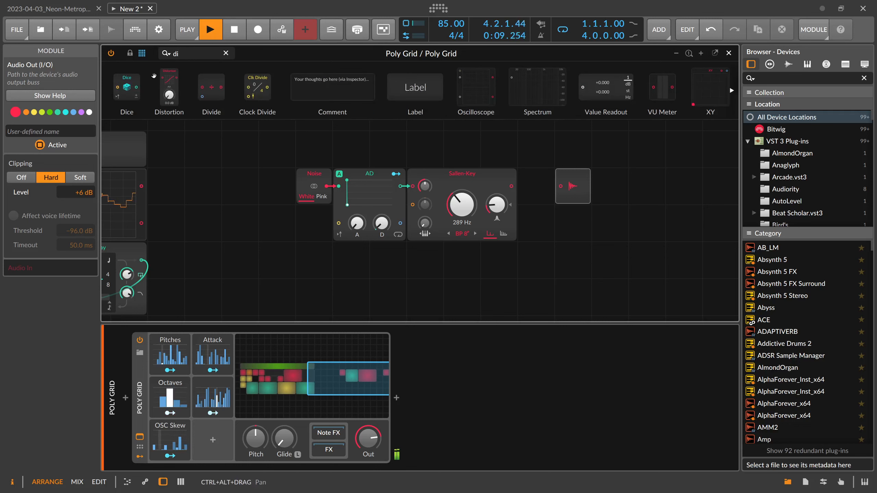
drag(515, 190, 513, 188)
drag(535, 219, 536, 206)
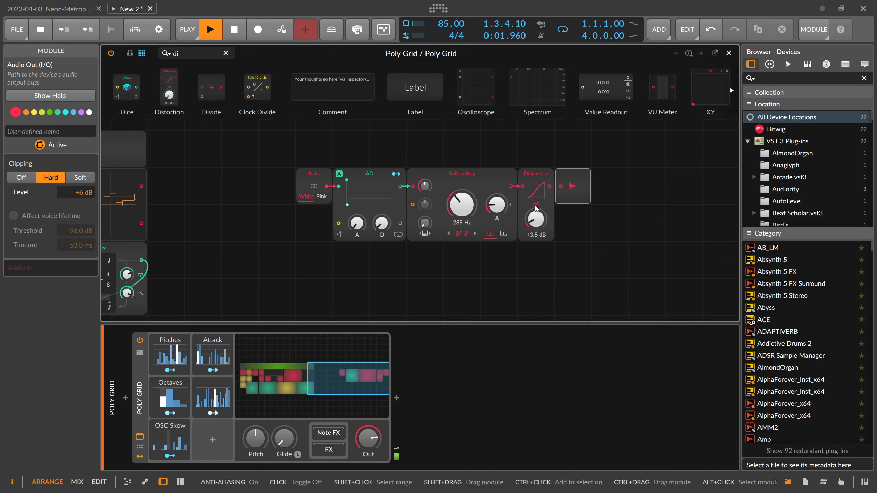
Set the Sallen-Key filter's cutoff to 168 Hz and clear the module search
drag(462, 204, 462, 211)
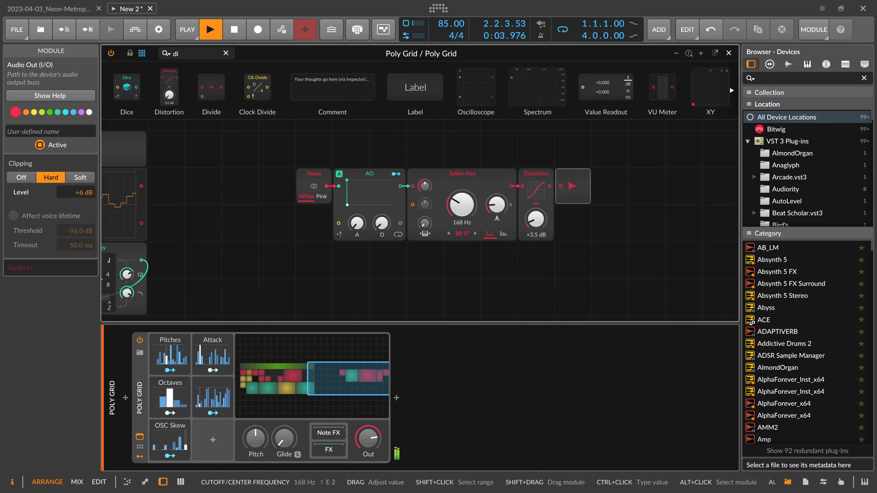
key(BackSpace)
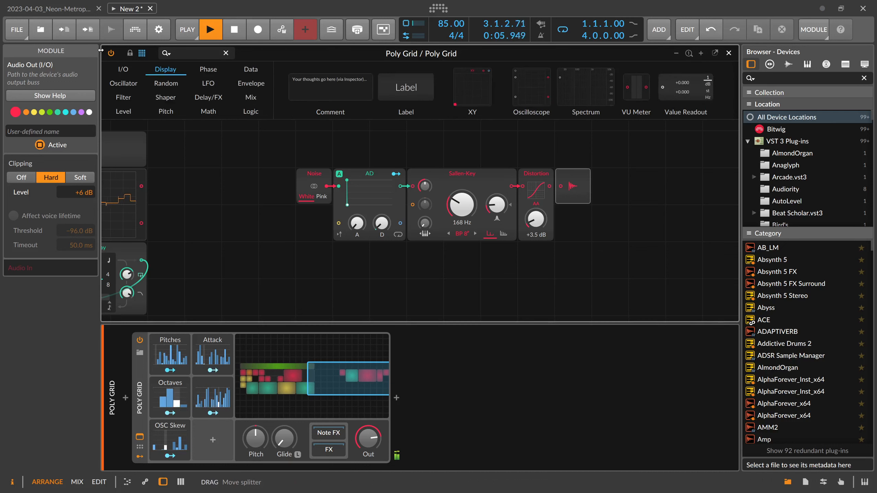
Copy the melody's two Triggers modules and Clk Quant below the noise voice and connect the Clk Quant output to the AD envelope's gate input
drag(221, 168, 469, 151)
drag(188, 318, 411, 307)
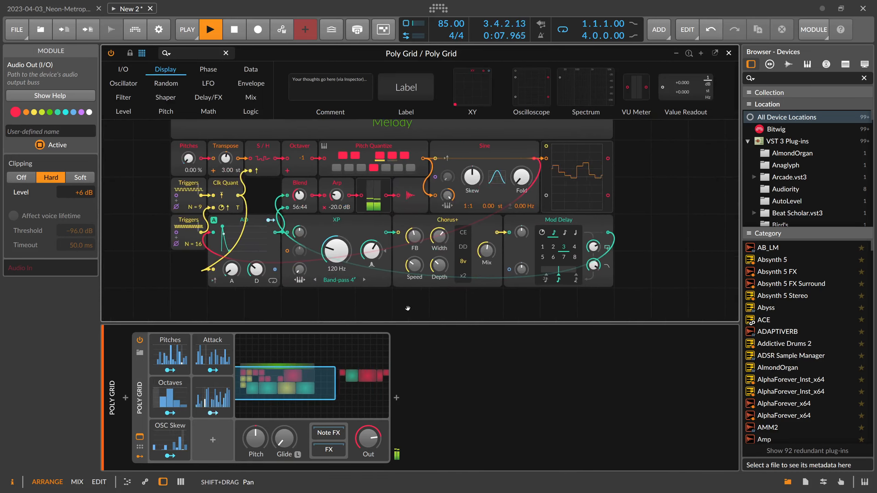
drag(158, 184, 235, 190)
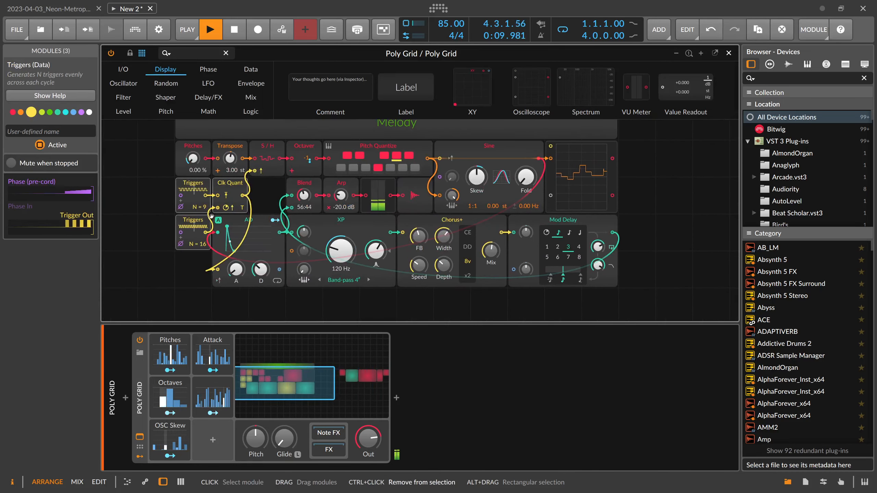
drag(669, 214, 267, 233)
click(348, 240)
key(ctrl+v)
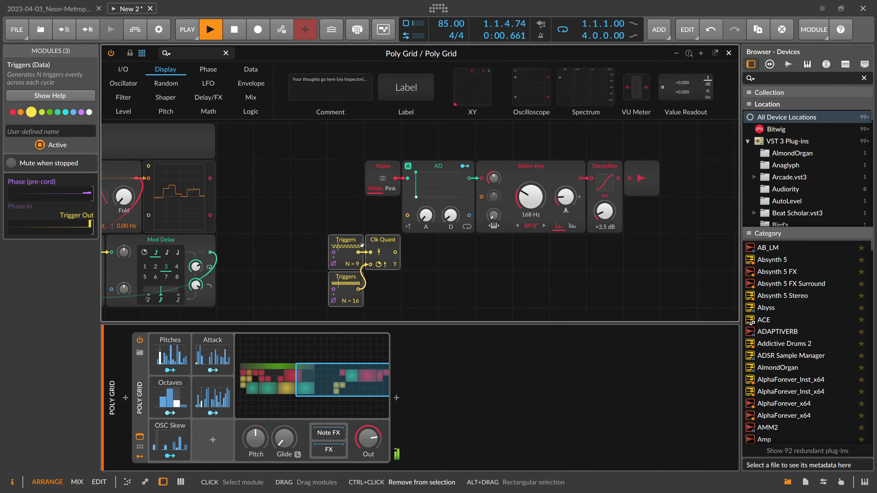
drag(386, 216, 320, 225)
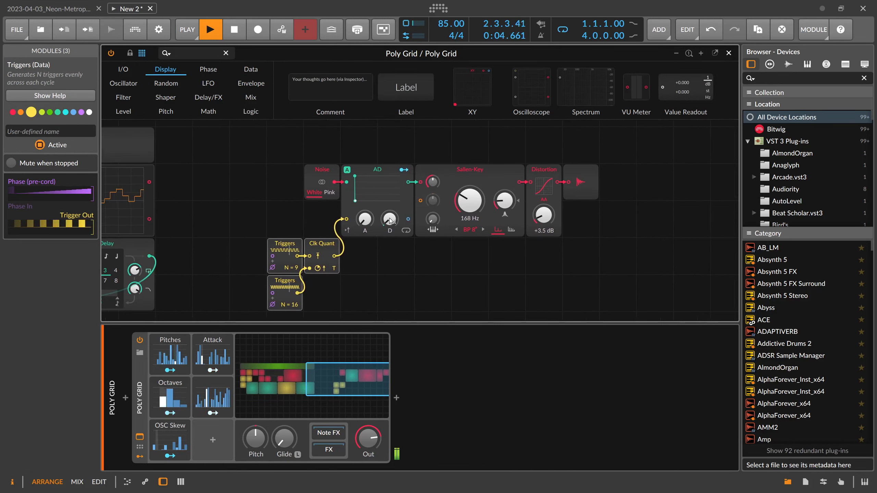
drag(335, 234, 255, 228)
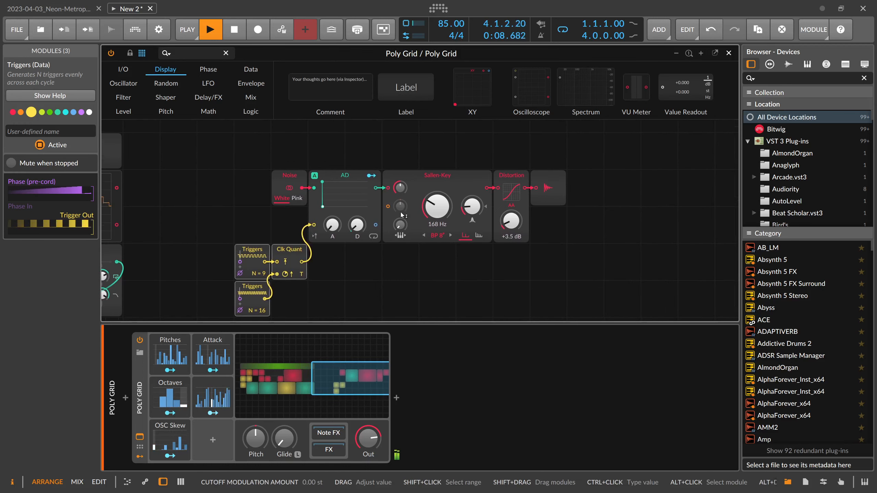
Add another Steps modulator to the Poly Grid device
click(422, 255)
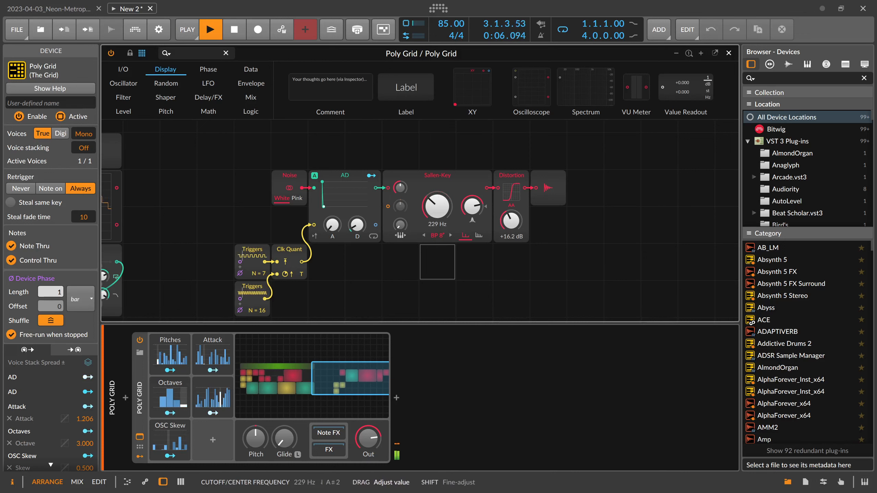
click(214, 439)
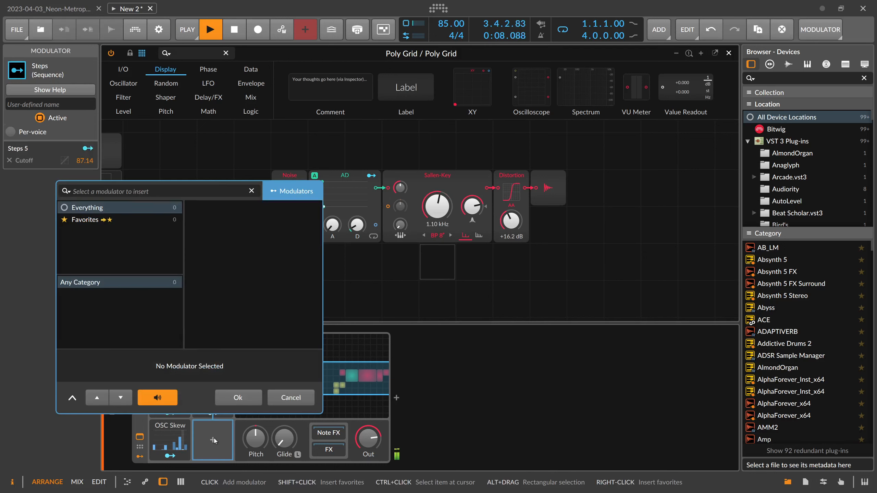
text(step)
key(Return)
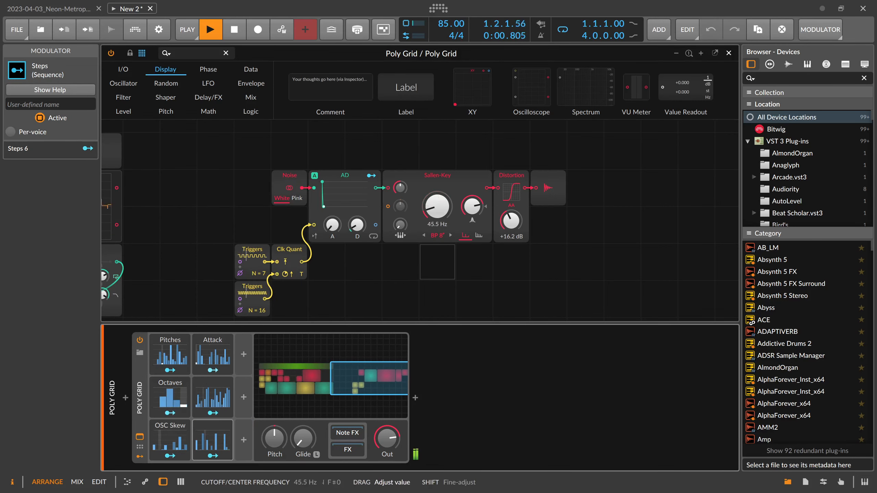
Set the Sallen-Key filter's cutoff to the note G0
click(440, 206)
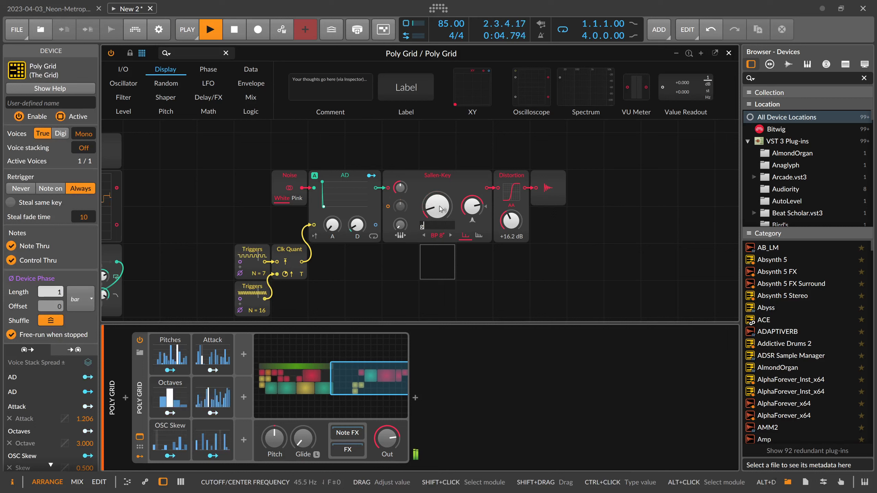
text(g0)
key(Return)
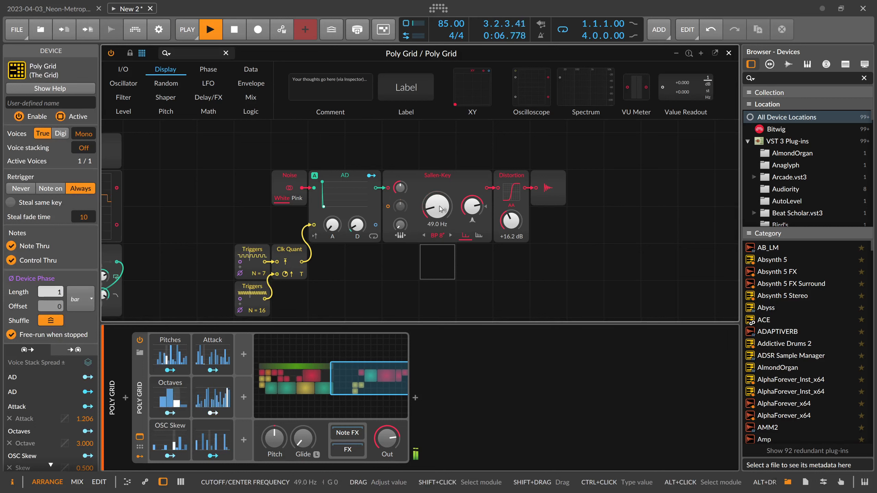
Name the new Steps modulator "drums" and map it to the Sallen-Key cutoff with an amount of 78.29
click(221, 430)
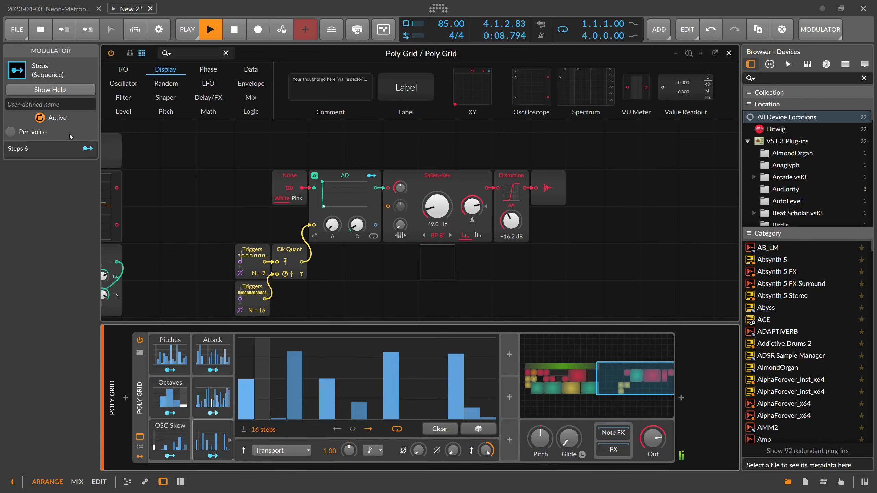
click(62, 108)
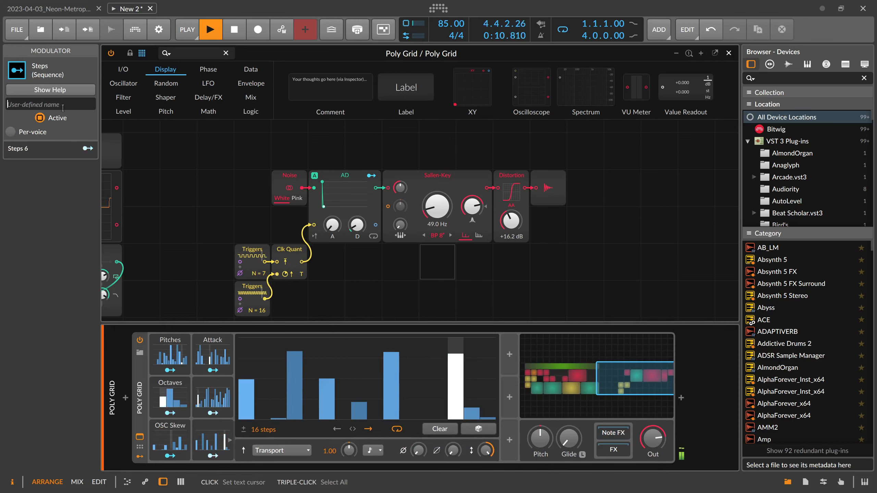
text(drums)
key(Return)
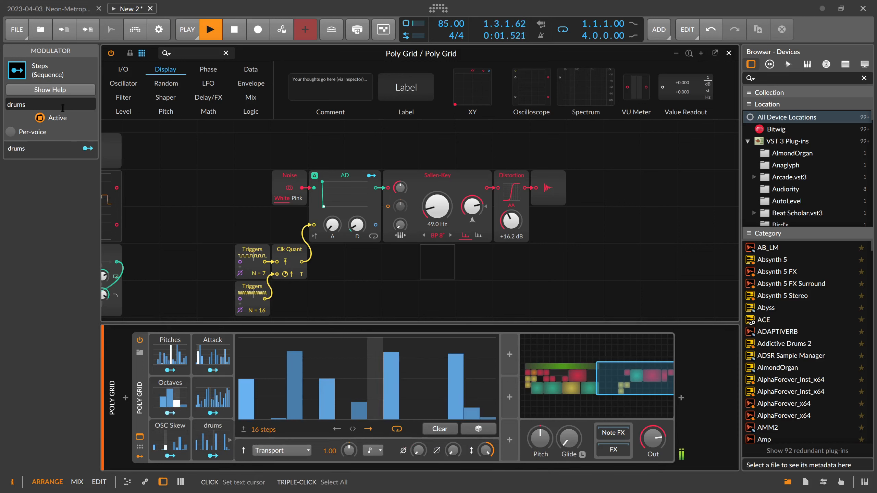
click(213, 456)
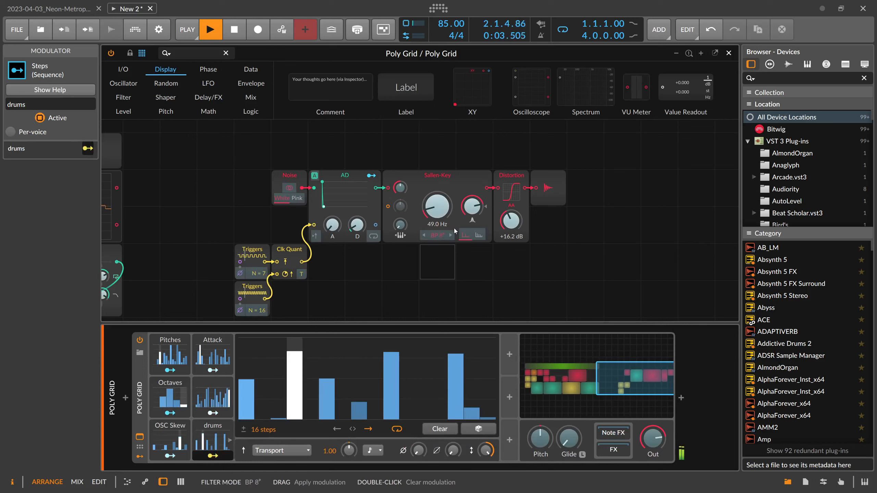
drag(437, 208, 437, 178)
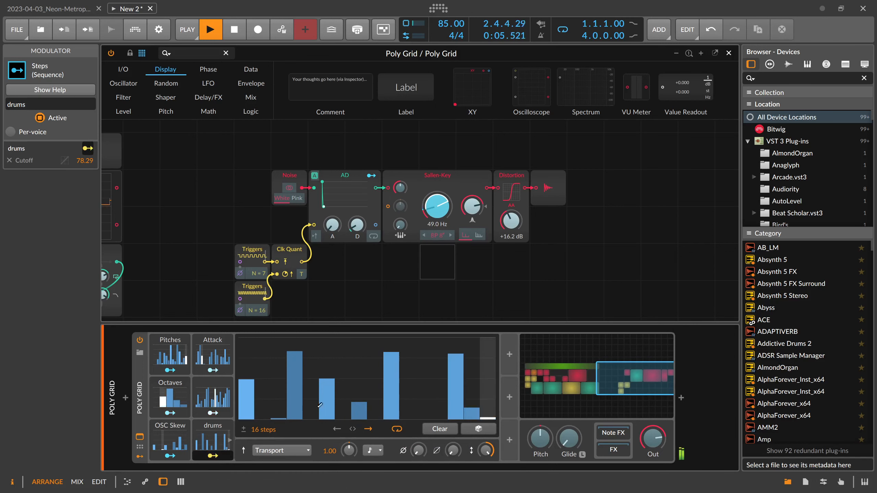
Set the drums modulator's step count to 6
double_click(254, 429)
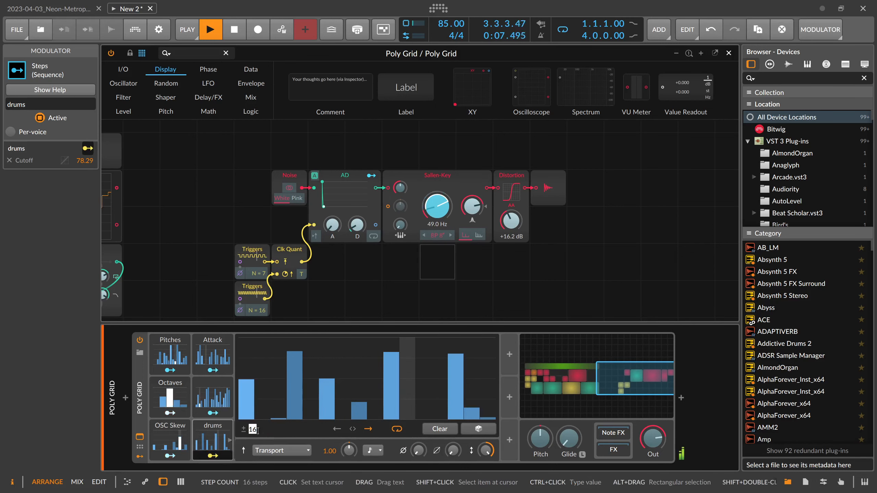
text(6)
key(Return)
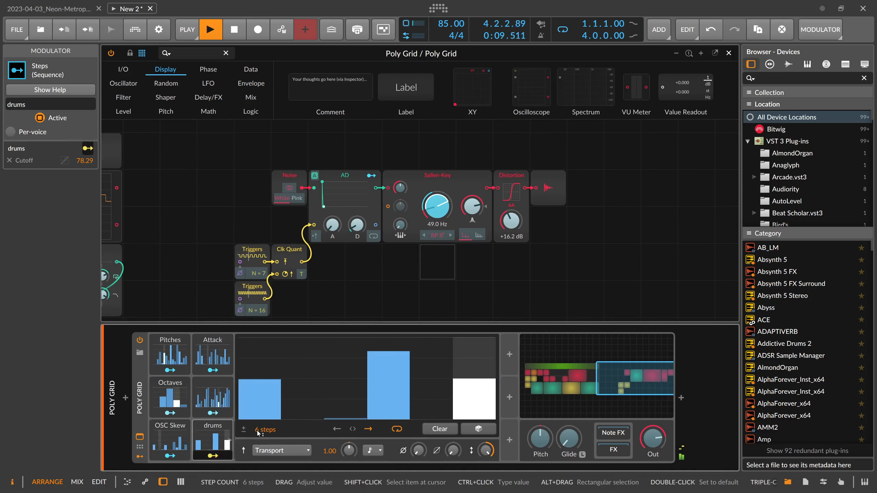
Redraw the drums sequence with steps 3, 5 and 6 raised, step 6 the highest, and steps 1, 2 and 4 at zero
drag(263, 407, 261, 422)
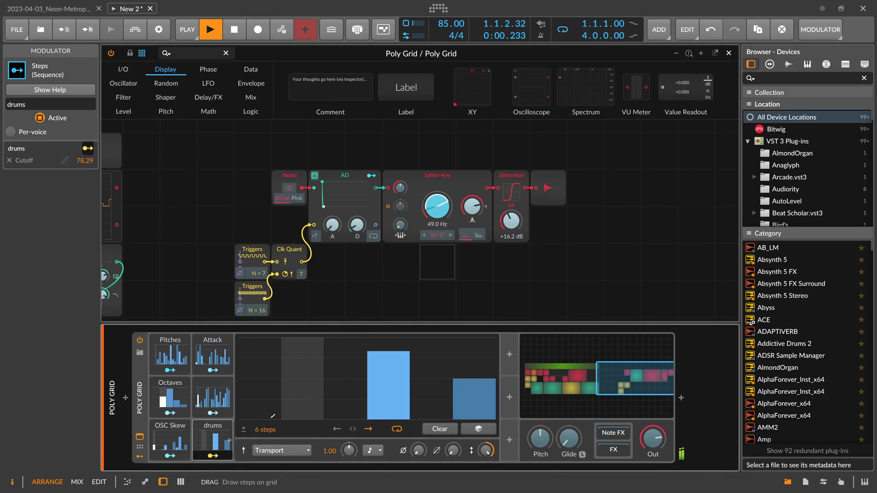
click(307, 366)
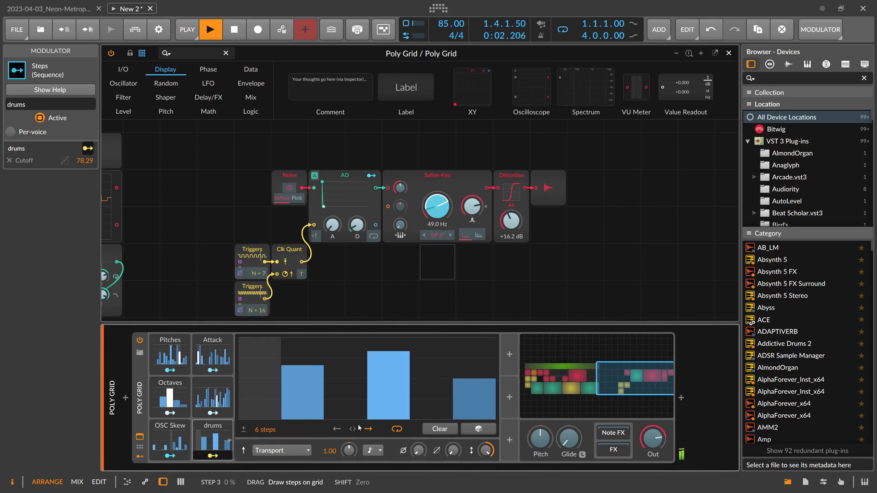
drag(384, 410, 386, 428)
drag(305, 412, 304, 423)
click(340, 368)
drag(457, 415, 455, 350)
click(427, 375)
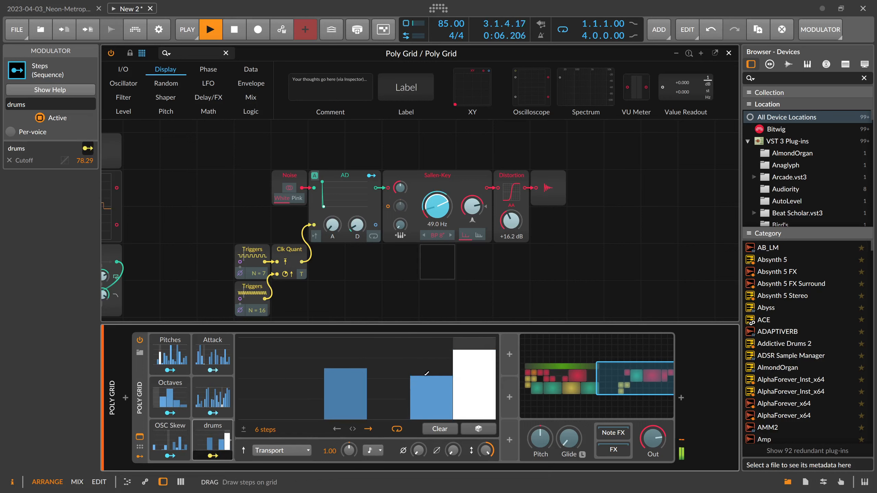
drag(426, 375, 412, 383)
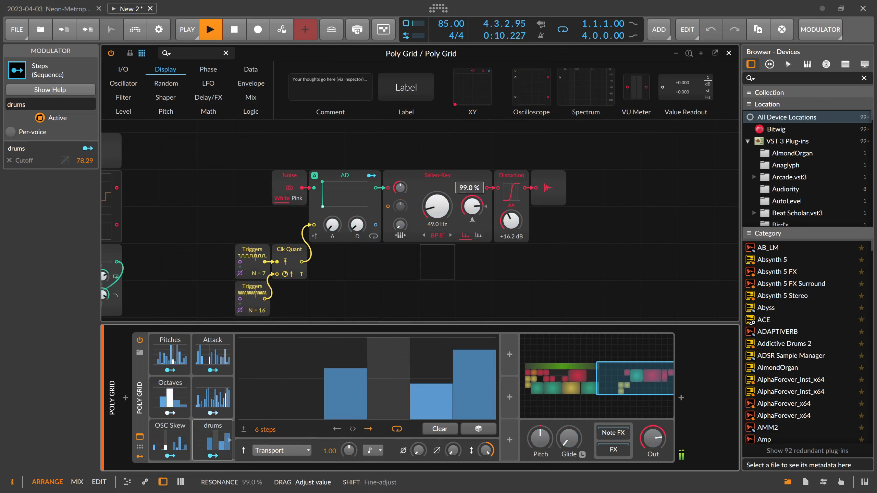
Raise the Sallen-Key resonance to about 99 % and the Distortion drive to +21.7 dB
drag(472, 206, 511, 209)
drag(221, 216, 493, 211)
drag(243, 229, 293, 227)
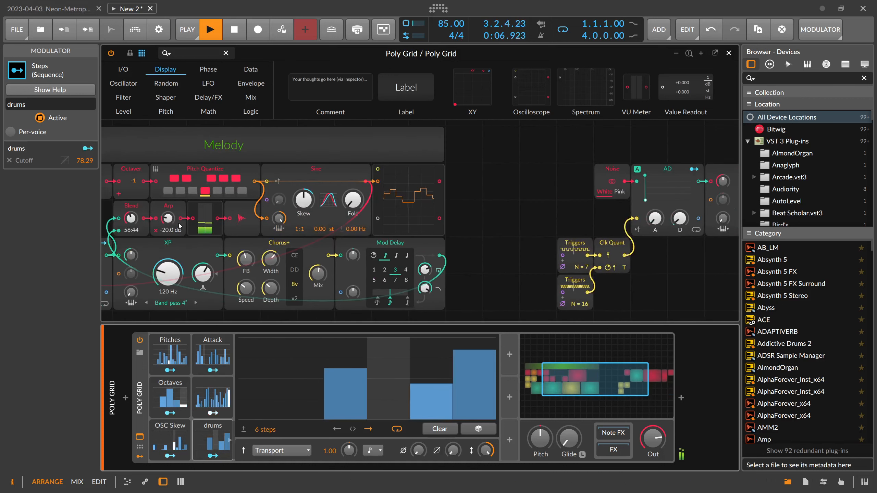
drag(486, 213, 219, 235)
drag(470, 270, 417, 274)
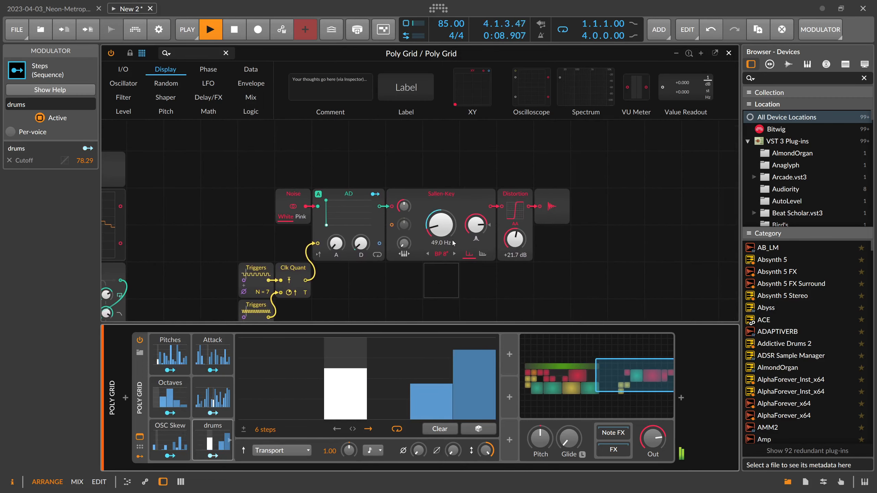
Switch the Sallen-Key filter to the BP 2 band-pass mode and set the AD envelope's decay to about 1.60 ms
click(445, 251)
click(446, 254)
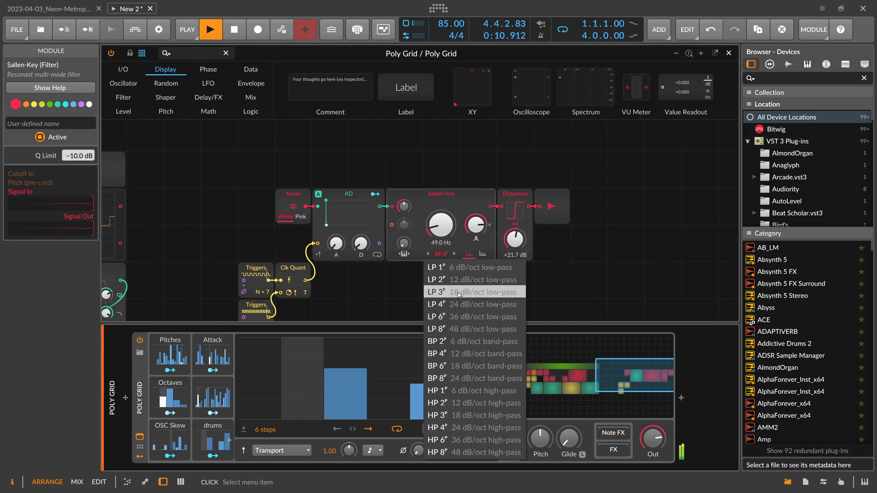
click(473, 353)
click(444, 254)
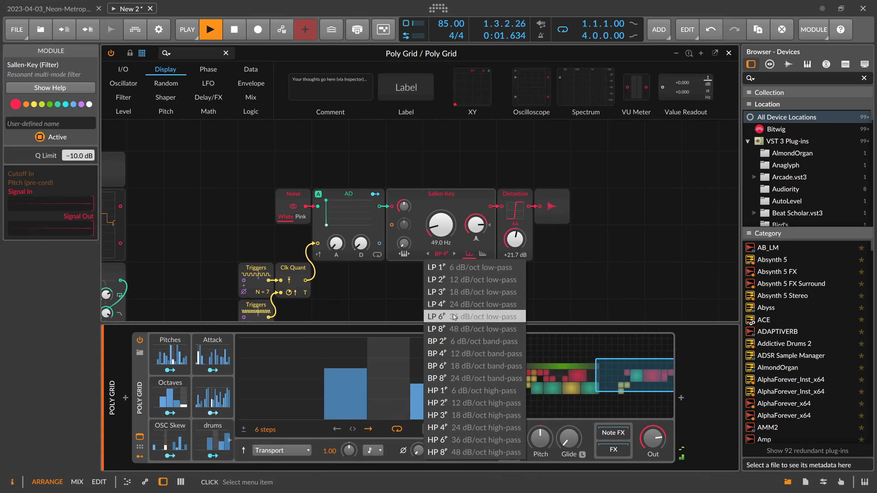
click(473, 341)
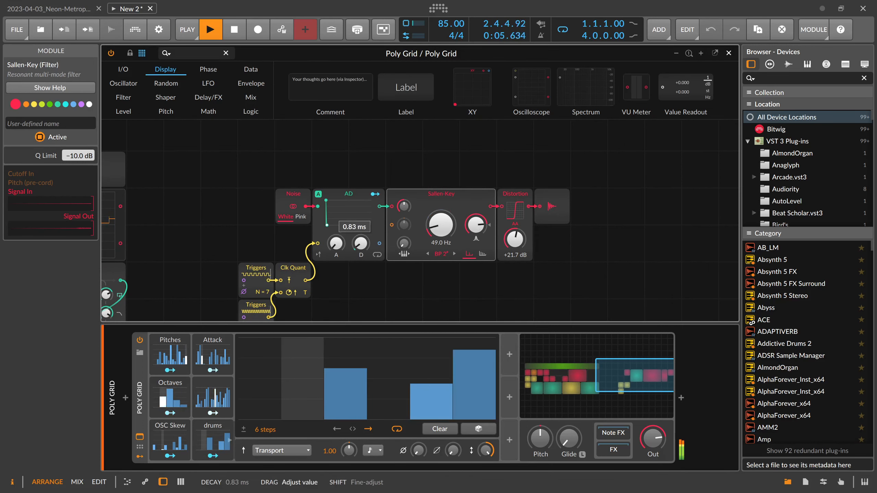
drag(361, 244, 362, 246)
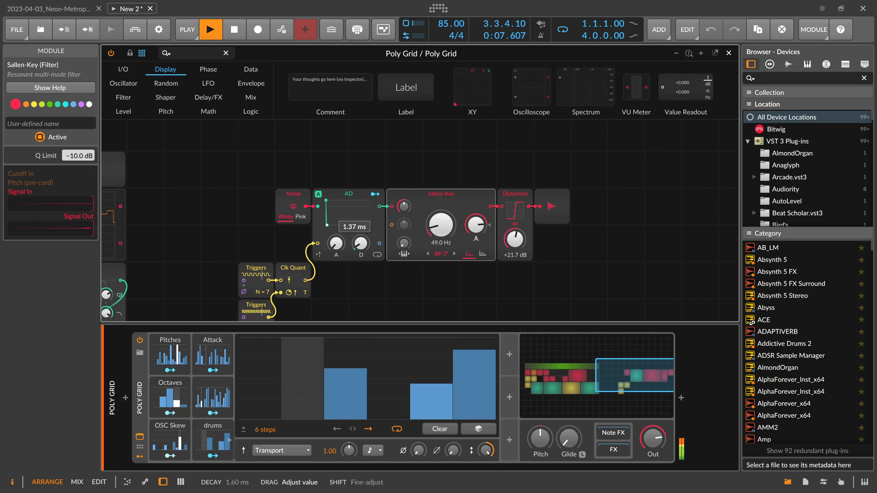
Insert a Phaser+ module between the Sallen-Key filter and the Distortion and raise its feedback
click(204, 55)
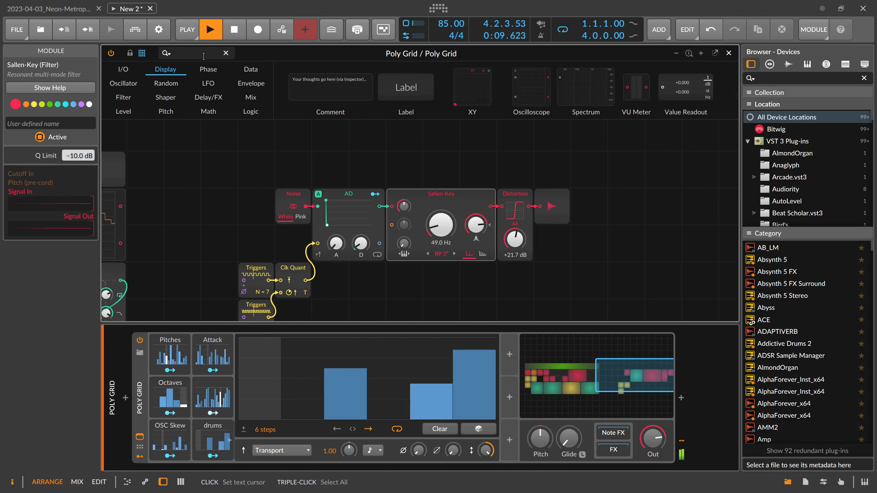
text(phaser)
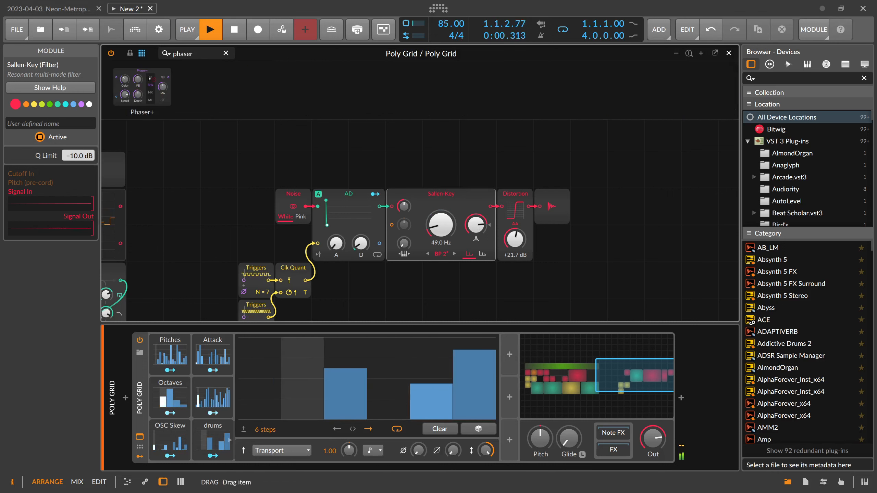
drag(149, 78, 543, 218)
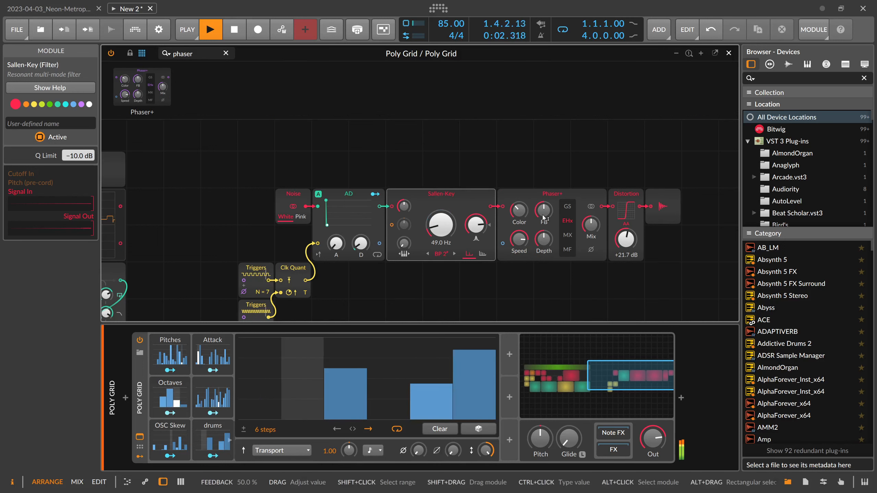
click(507, 223)
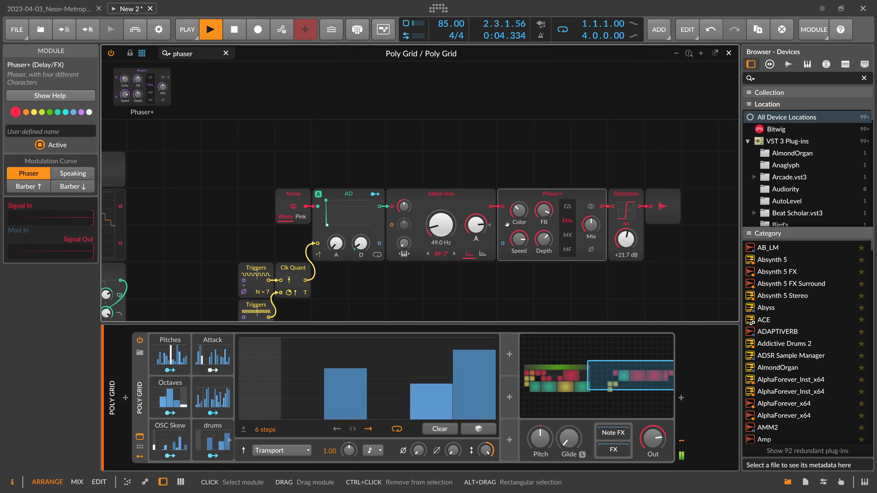
Add a Value module below the Sallen-Key filter, connect it to the Phaser+ modulation input and leave its value at 0.00 %
drag(198, 54, 58, 55)
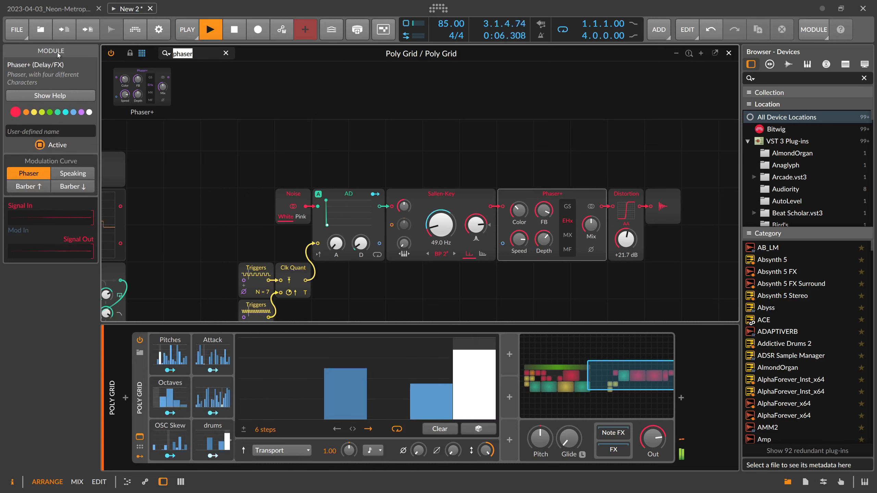
text(valu)
drag(260, 88, 503, 243)
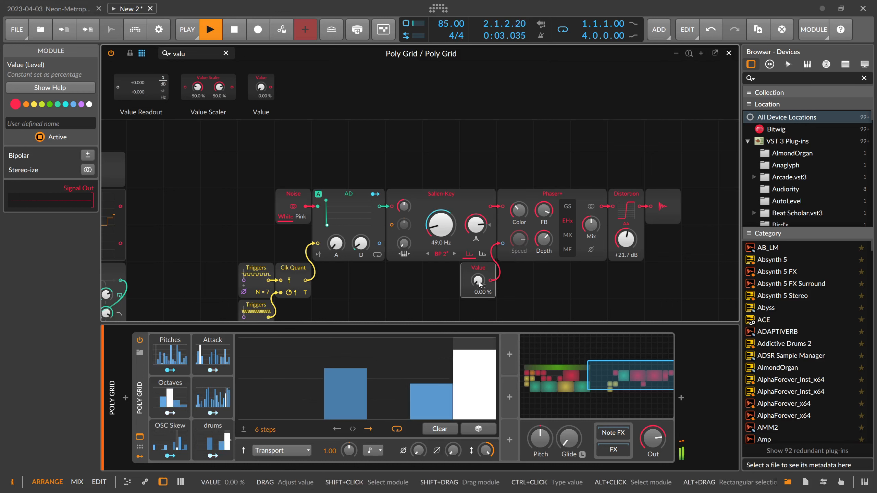
drag(478, 281, 478, 262)
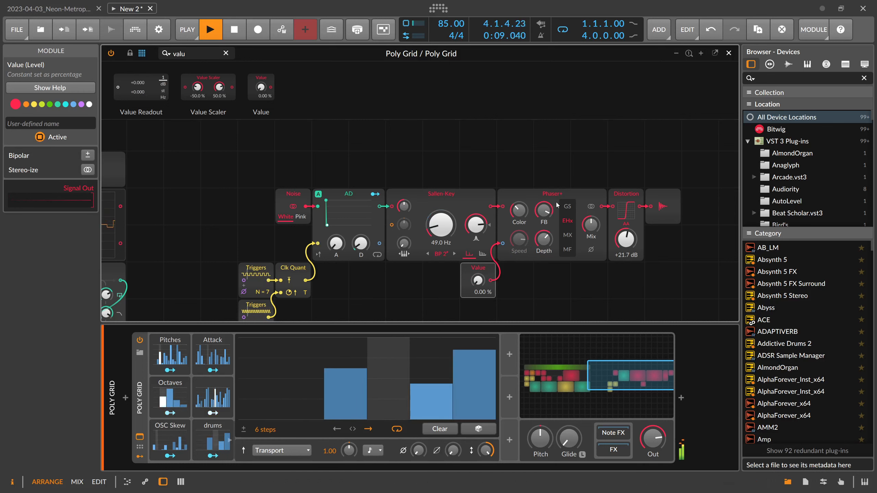
Switch the Phaser+ to the GS character and raise its mix to the maximum
click(567, 207)
drag(591, 224, 591, 189)
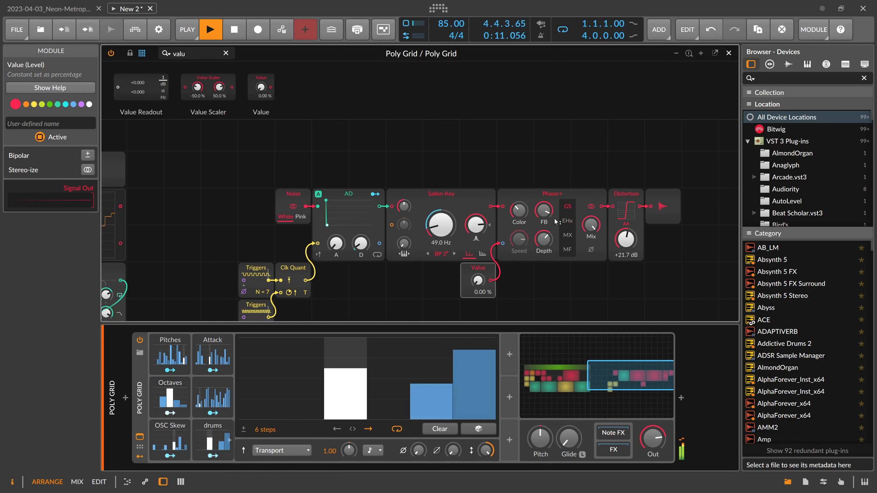
Switch the Phaser+ to the MX character, set its color to about 39.9 %, and set the connected Value module to 46.0 %
drag(519, 211, 519, 194)
drag(544, 210, 519, 204)
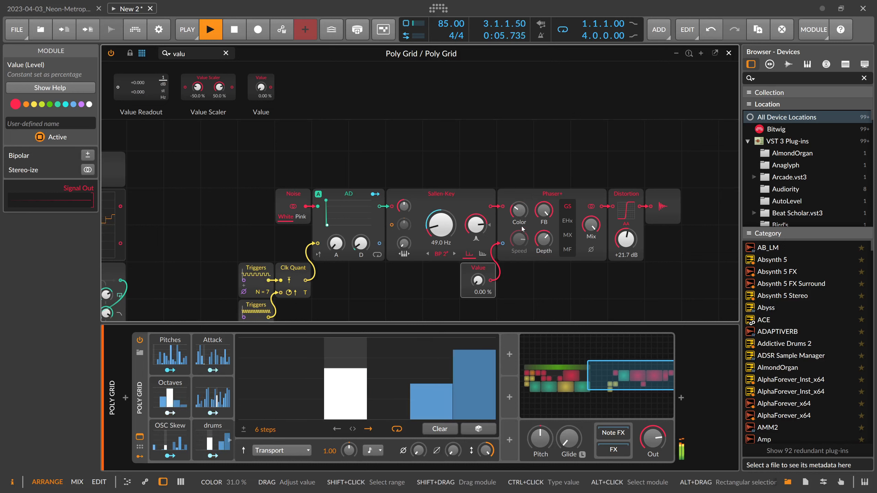
drag(544, 239, 544, 262)
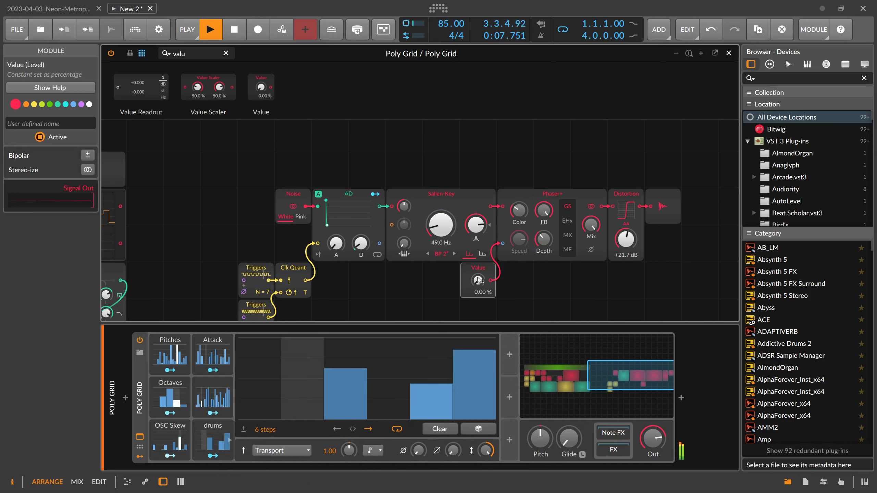
drag(478, 280, 478, 237)
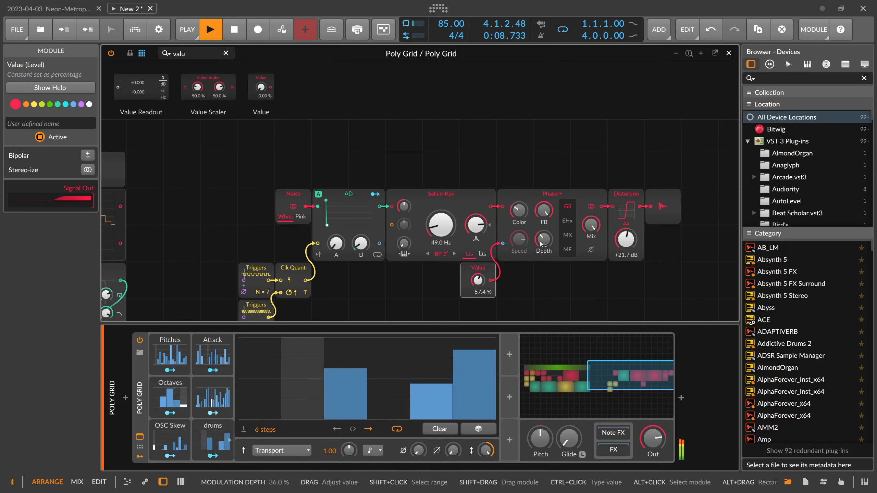
click(569, 249)
click(568, 236)
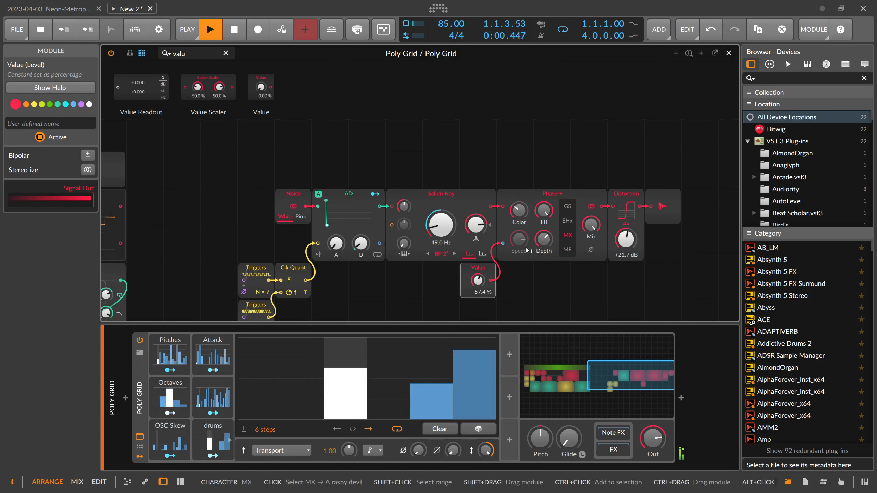
drag(515, 225, 515, 224)
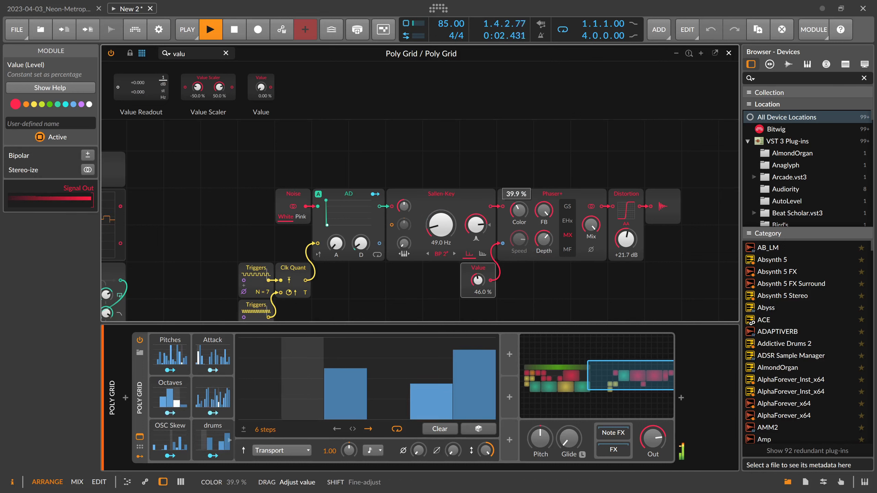
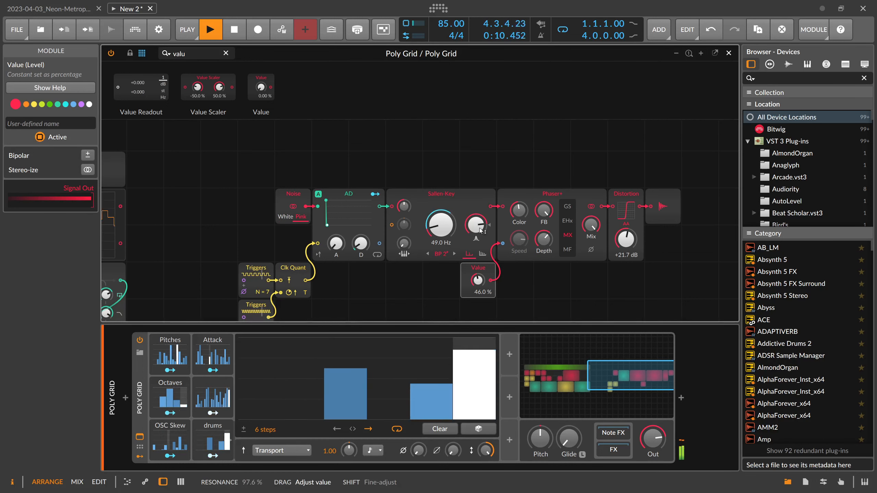
Lower the Sallen-Key filter's resonance and raise the Distortion drive to +24.3 dB
drag(361, 244, 360, 247)
drag(475, 225, 476, 235)
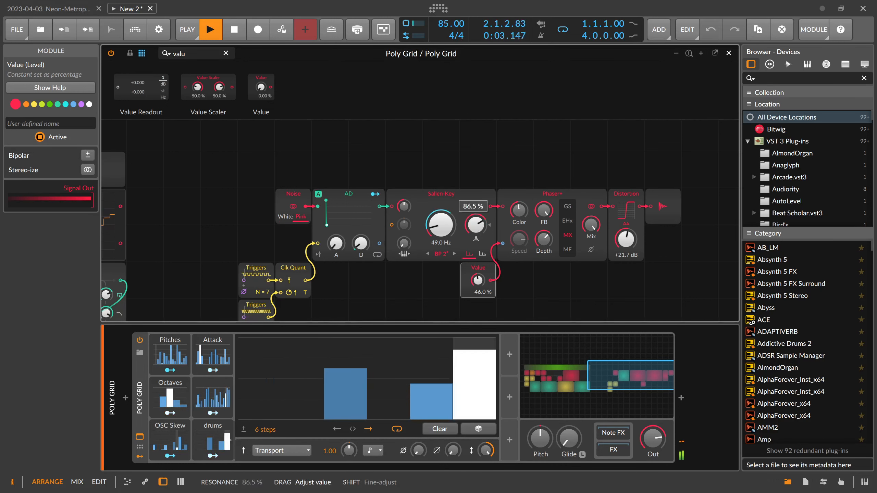
mouse_move(625, 239)
mouse_down()
mouse_move(627, 225)
mouse_move(625, 244)
mouse_up()
click(626, 224)
drag(476, 225, 472, 227)
Move the two Triggers modules and the Clk Quant module directly below the AD envelope
scroll(340, 295, down, 1)
drag(351, 294, 318, 206)
scroll(422, 270, up, 1)
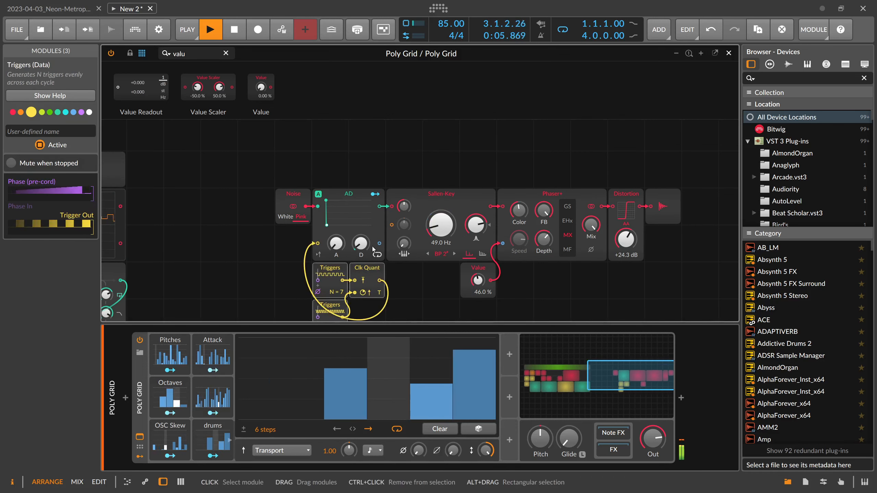
drag(427, 284, 402, 288)
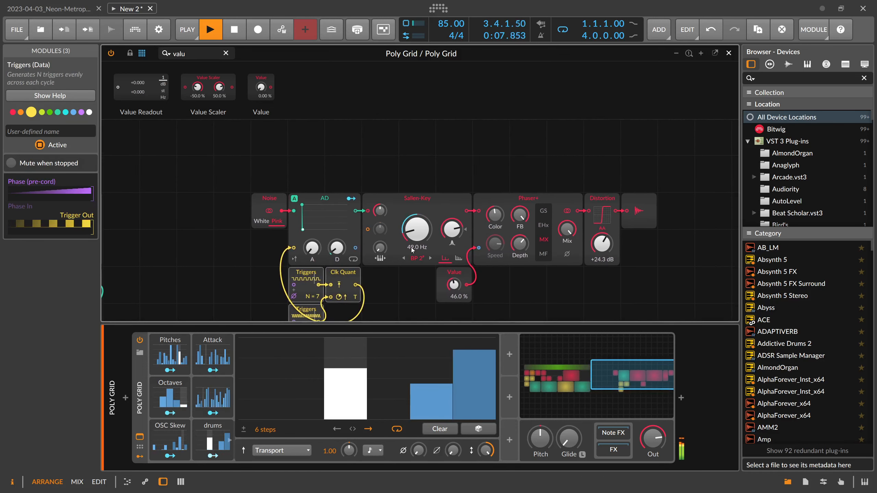
Replace the Sallen-Key filter with an SVF in band-pass mode and adjust its resonance
click(417, 209)
right_click(418, 210)
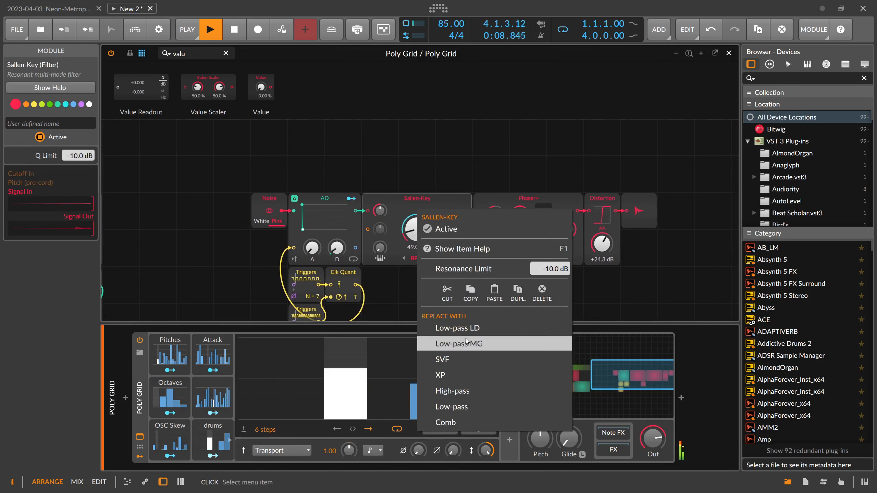
click(454, 361)
click(417, 259)
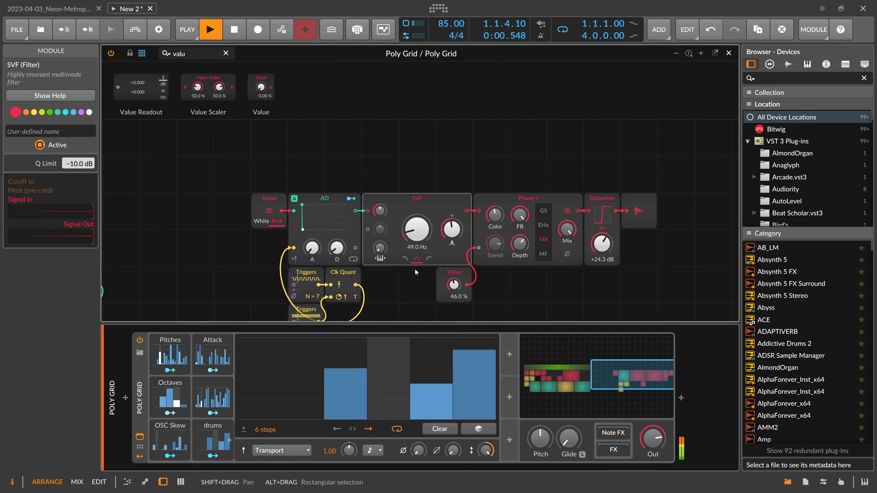
drag(451, 229, 495, 216)
Duplicate the drums Steps modulator into the free slot beside Attack and set the copy to 3 steps
click(221, 432)
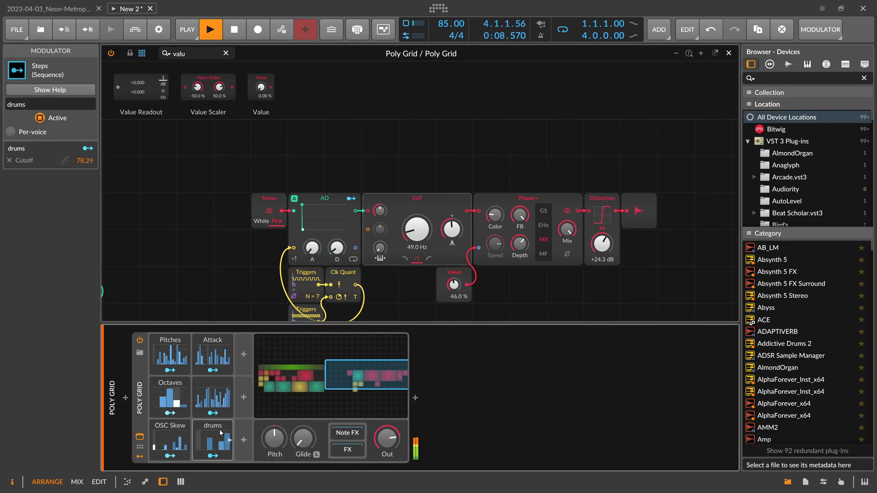
drag(230, 418, 253, 371)
click(261, 344)
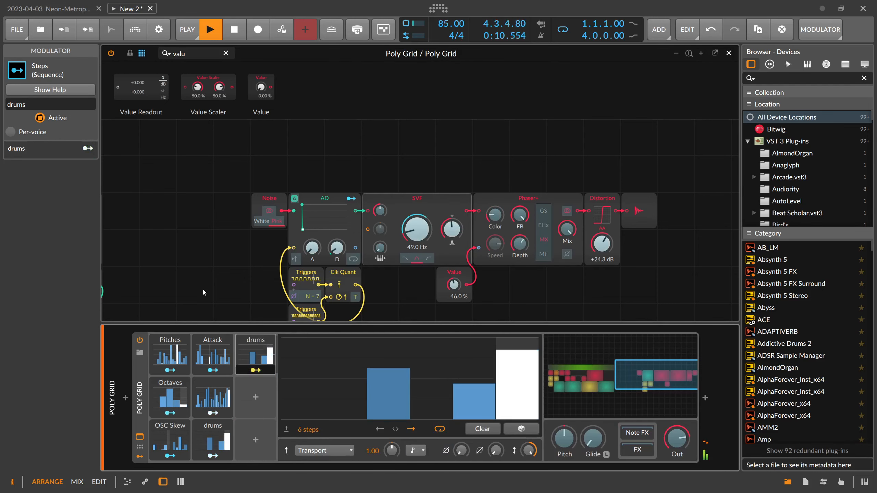
double_click(308, 429)
text(3)
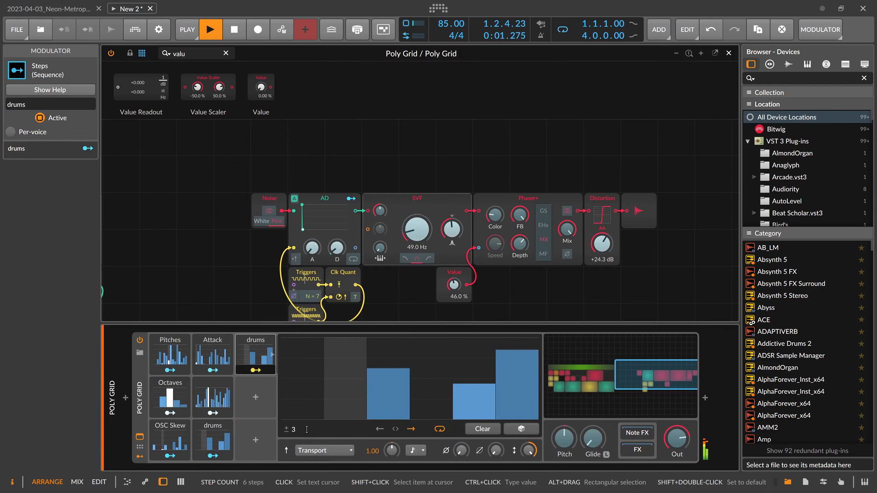
key(Return)
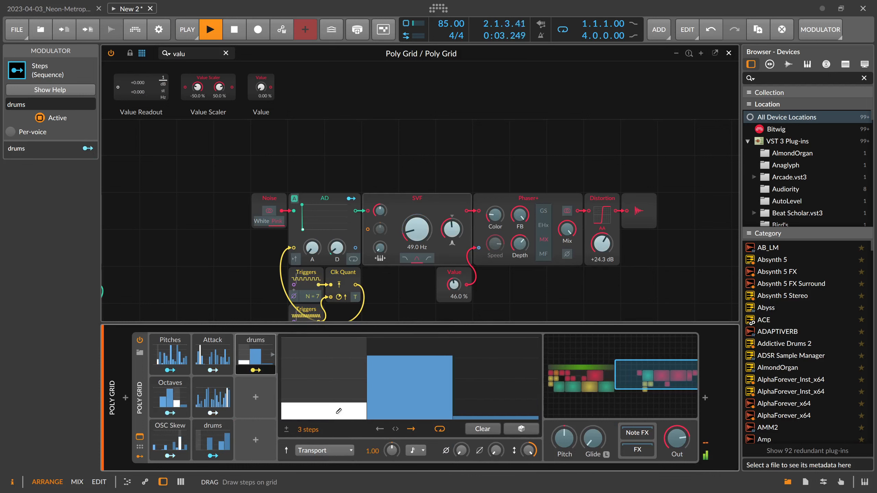
Route the 3-step drums modulator to the Phaser+ color with an amount of about 0.594
click(255, 370)
drag(495, 214, 495, 202)
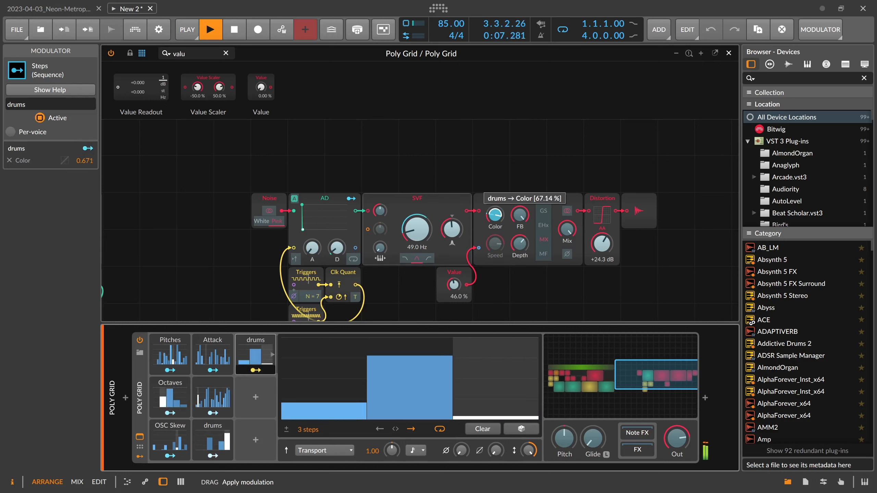
drag(495, 215, 495, 221)
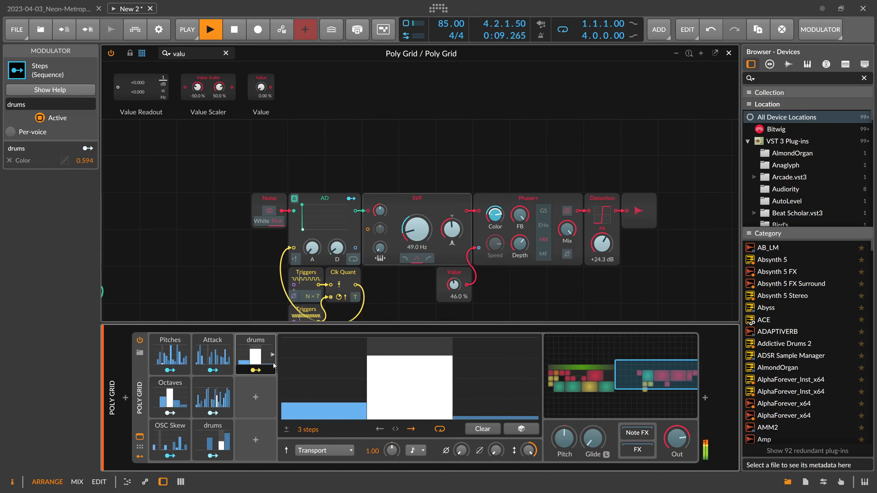
click(257, 369)
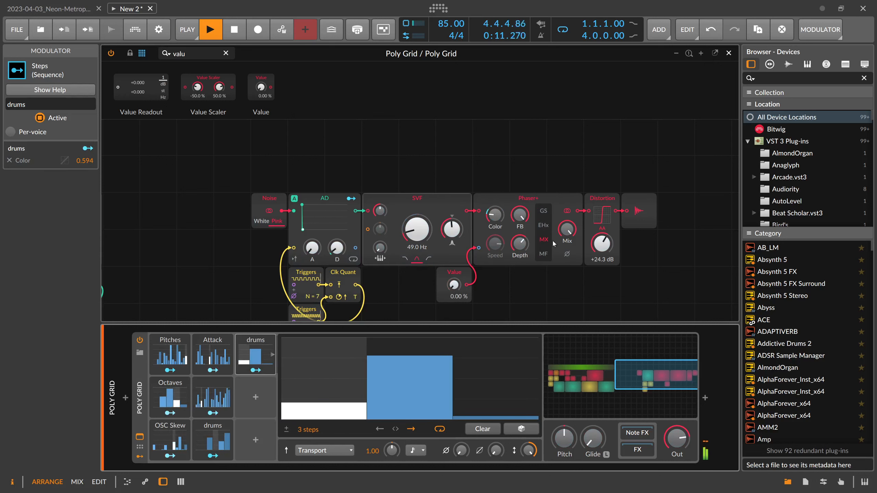
Switch the Phaser+ to the MF character, adjust its feedback and depth, and set the connected Value module to 68.0 %
click(543, 254)
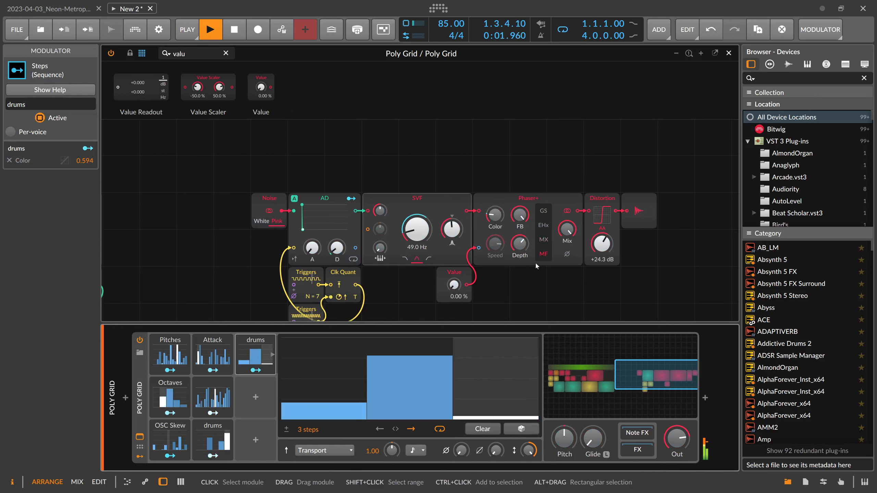
drag(517, 217, 492, 218)
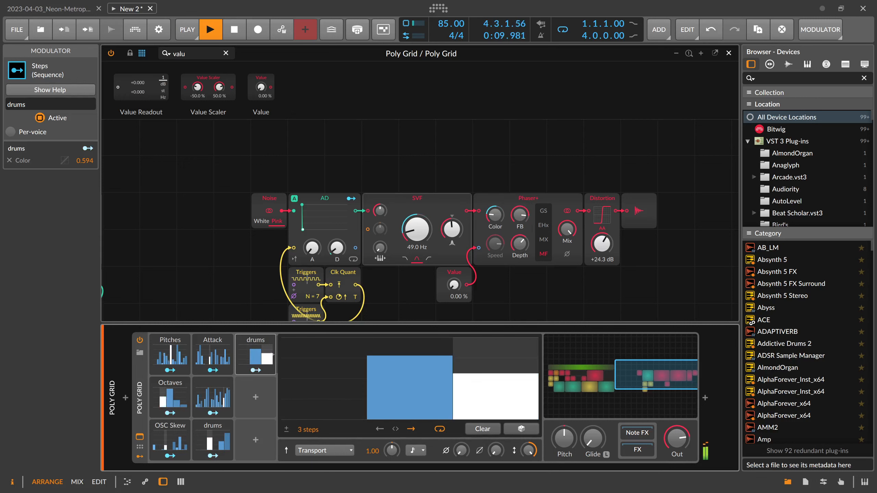
drag(517, 246, 517, 243)
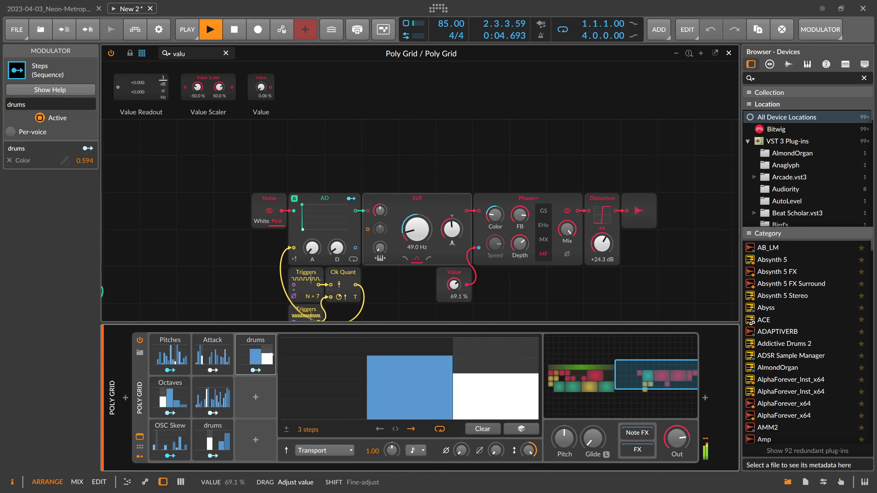
drag(453, 284, 454, 286)
drag(450, 230, 452, 236)
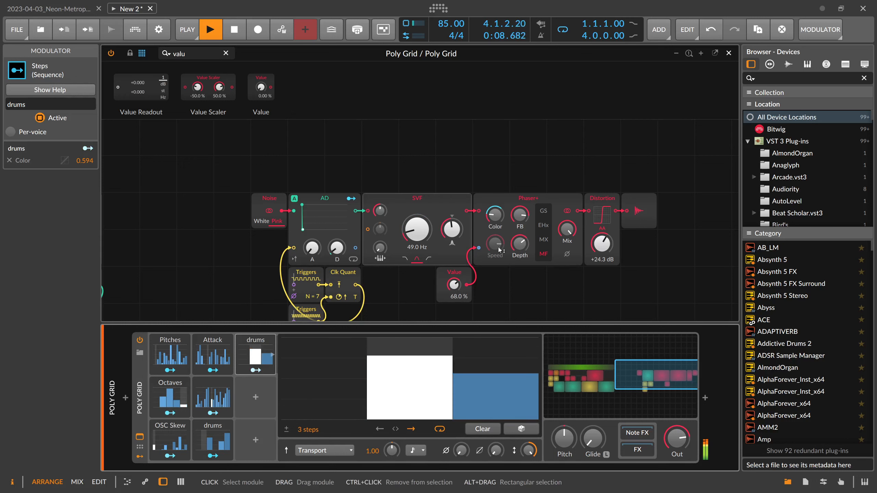
Try a Saturator in place of the Distortion module, and replace it with a Hard Clip at +18.0 dB
drag(601, 244, 601, 243)
right_click(602, 201)
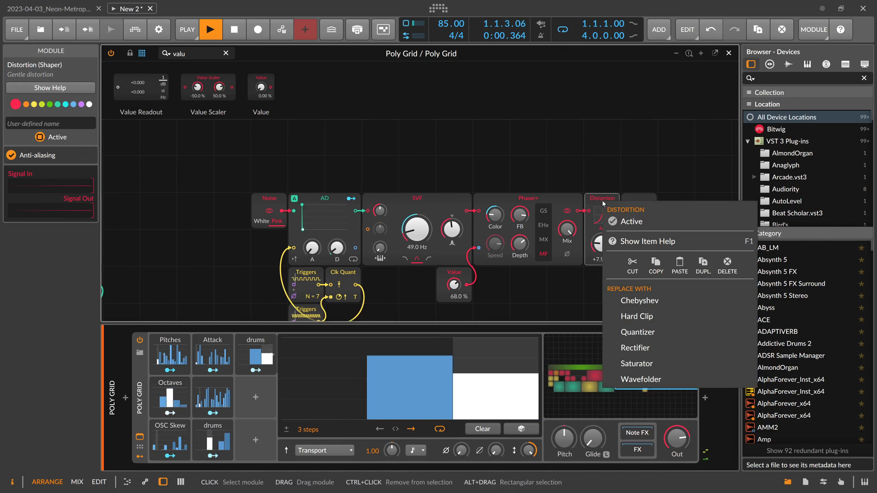
click(636, 361)
right_click(604, 207)
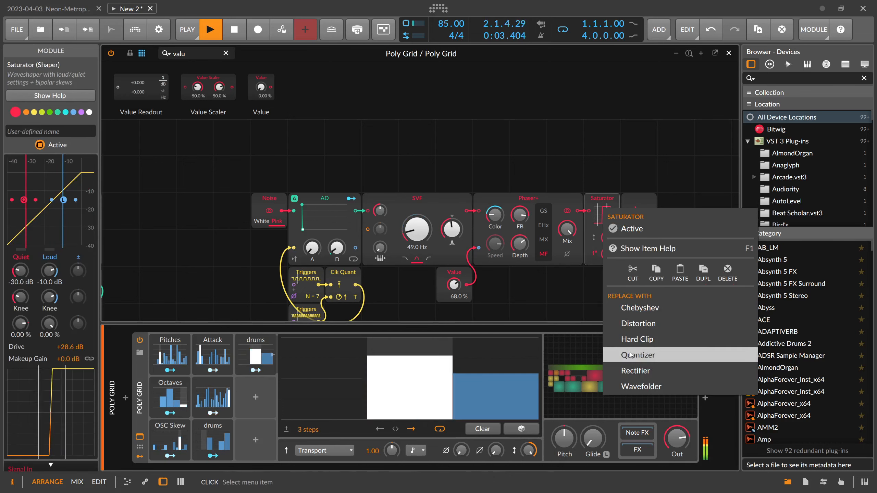
click(637, 339)
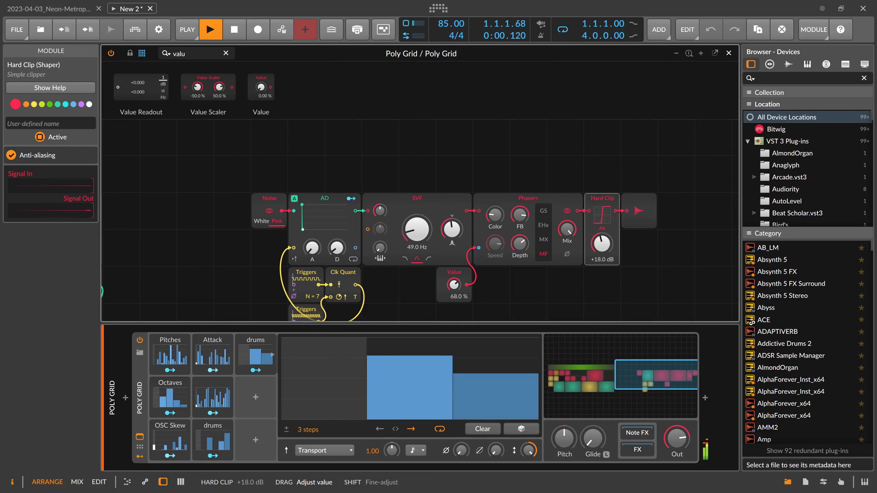
Set the SVF resonance to about 99.4 % and switch the Phaser+ back to the MX character
drag(452, 229, 452, 225)
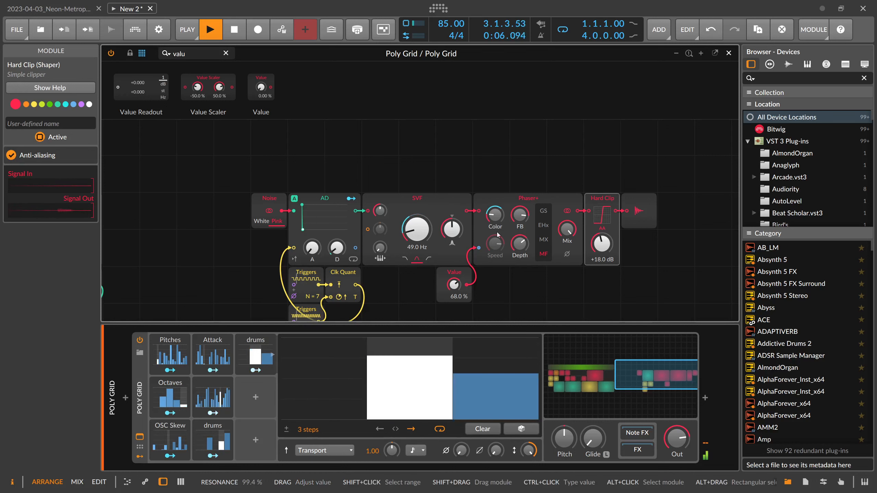
click(542, 225)
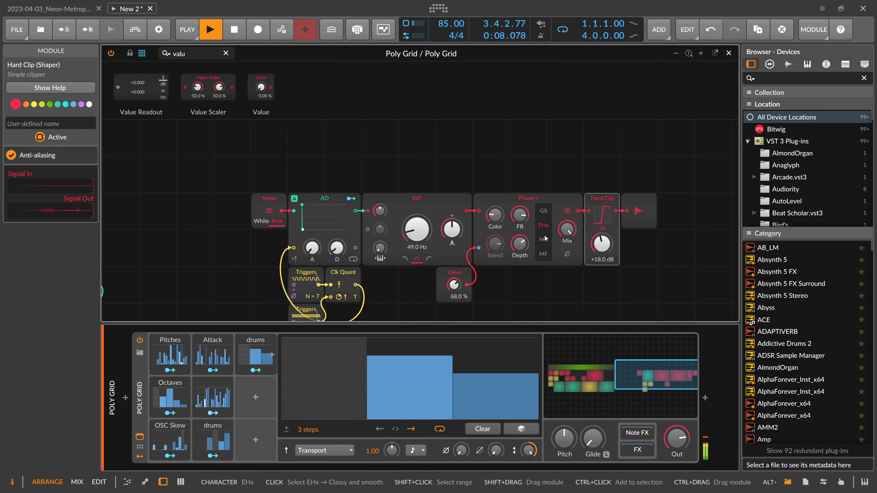
click(544, 239)
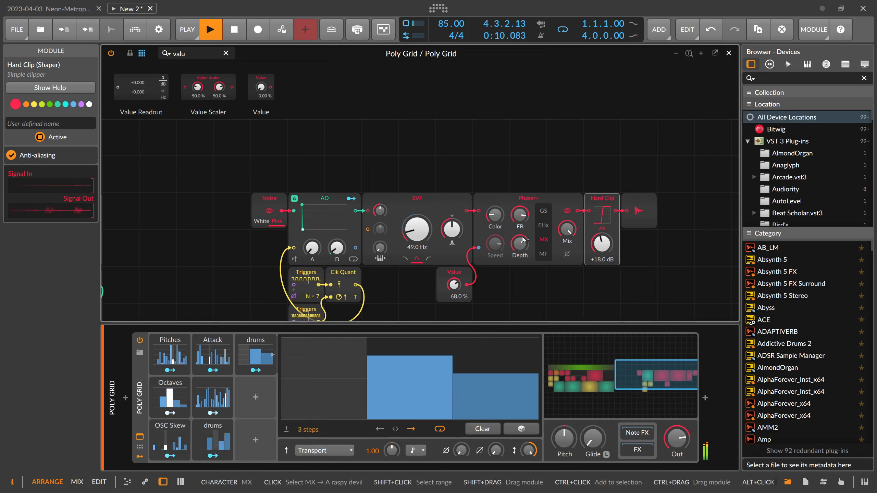
drag(337, 248, 343, 250)
Insert a second AD envelope between the Phaser+ and the Hard Clip and trigger it from the Clk Quant output
click(187, 51)
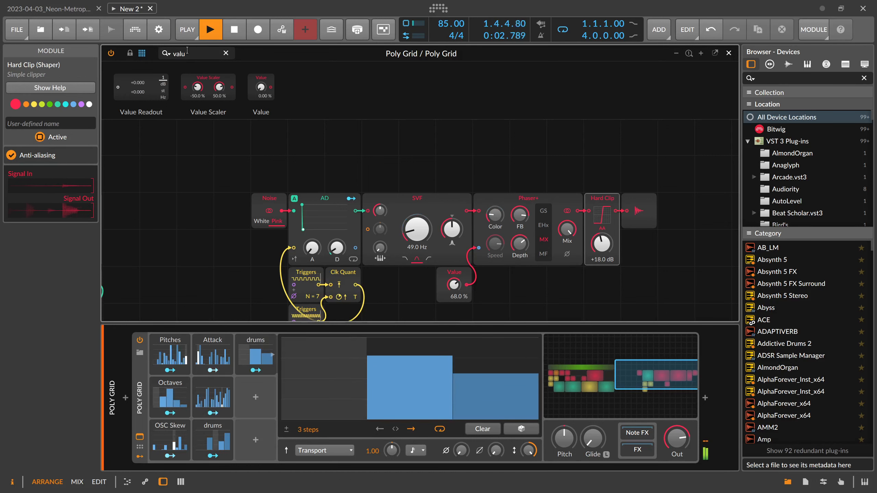
text(ad)
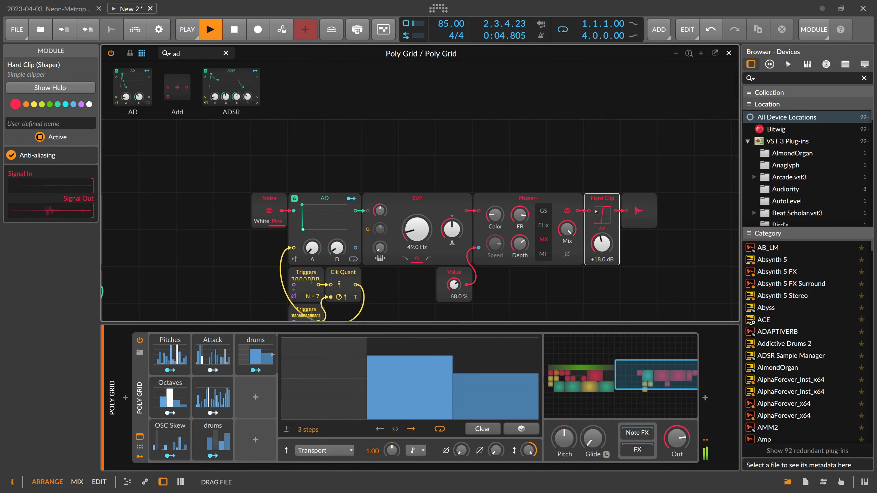
drag(581, 211, 582, 211)
drag(608, 248, 608, 265)
drag(633, 247, 633, 257)
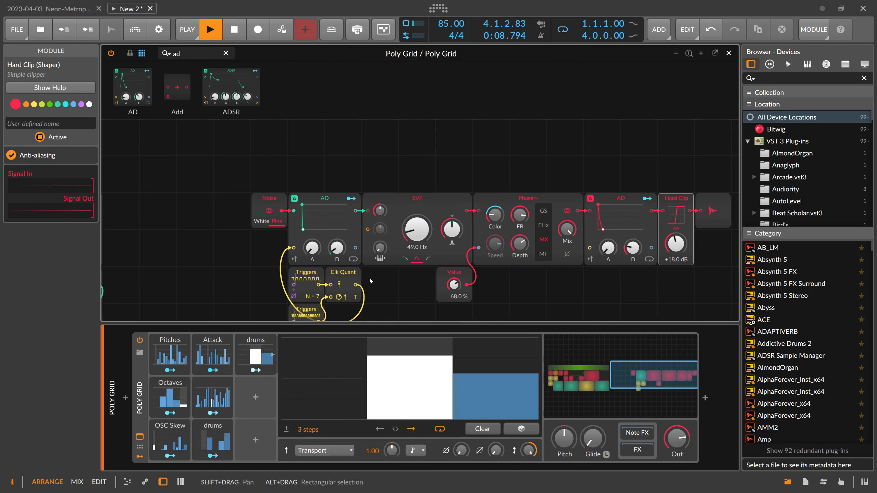
drag(355, 285, 589, 247)
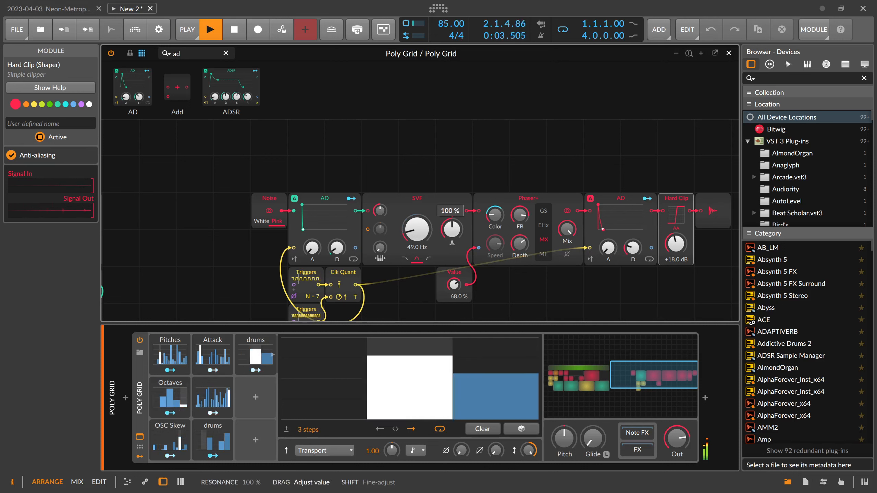
Fine-tune the SVF resonance, set the second AD envelope's decay to about 101 ms, and reduce the Hard Clip drive to +17.4 dB
drag(451, 230, 452, 229)
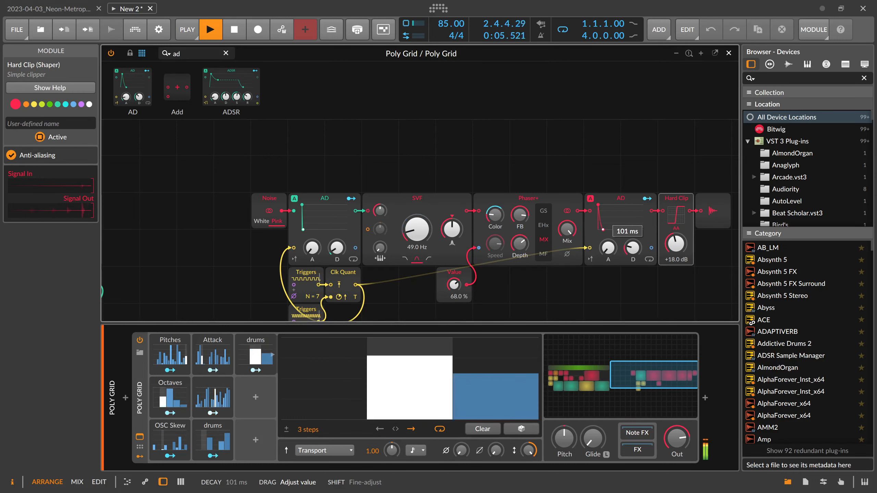
drag(551, 190, 443, 157)
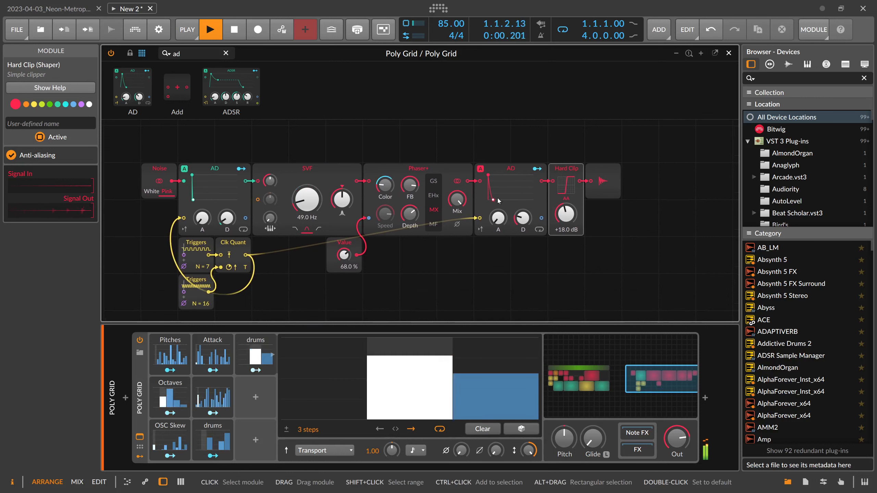
drag(565, 213, 566, 217)
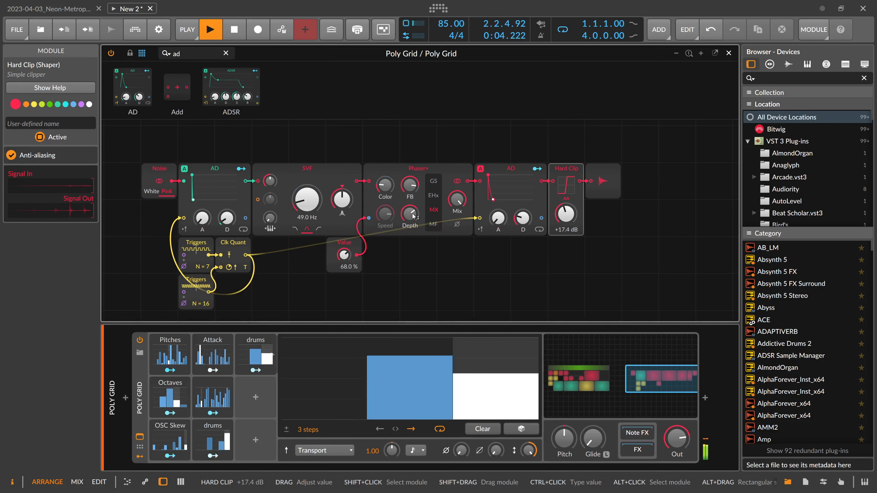
scroll(290, 200, up, 3)
click(248, 189)
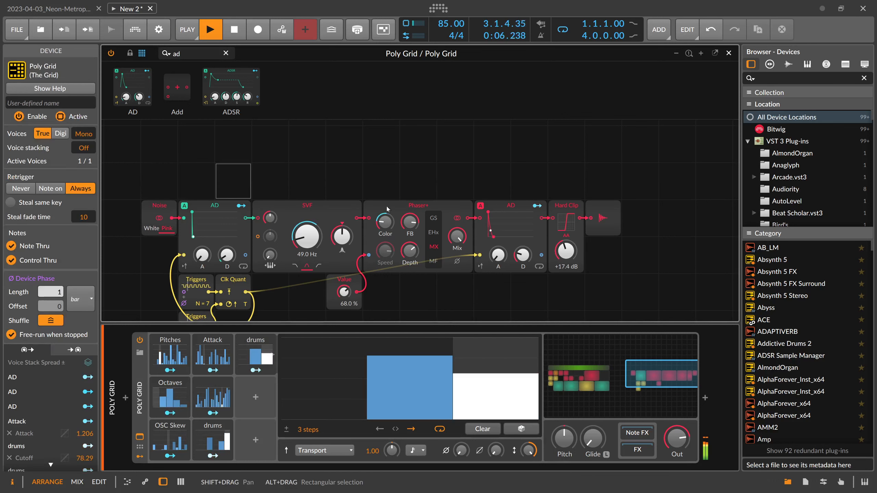
scroll(274, 198, down, 1)
click(163, 173)
click(289, 297)
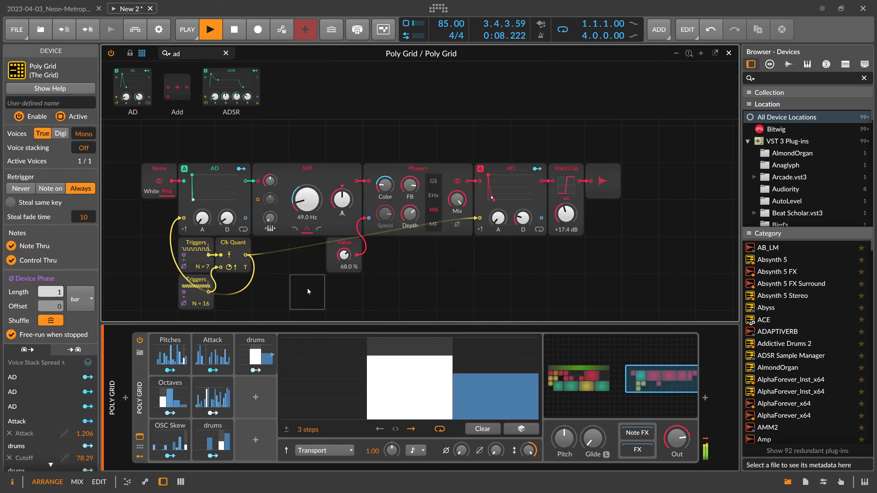
Add a second SVF fed by the Noise output, in high-pass mode with key tracking off and cutoff at about 3.61 kHz
scroll(307, 287, down, 2)
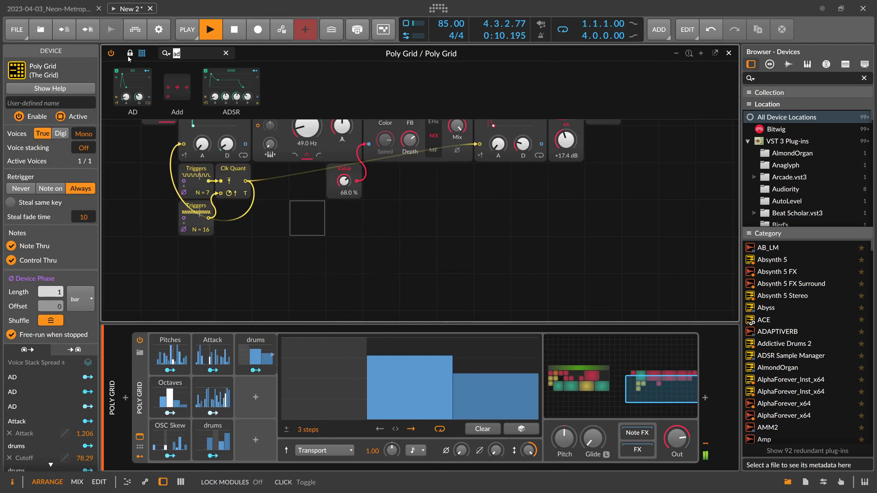
text(sv)
drag(142, 104, 420, 311)
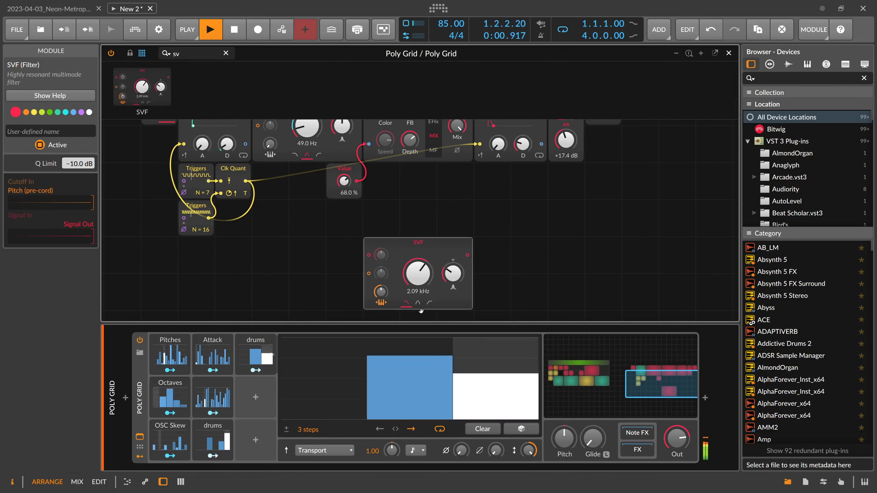
scroll(203, 154, up, 2)
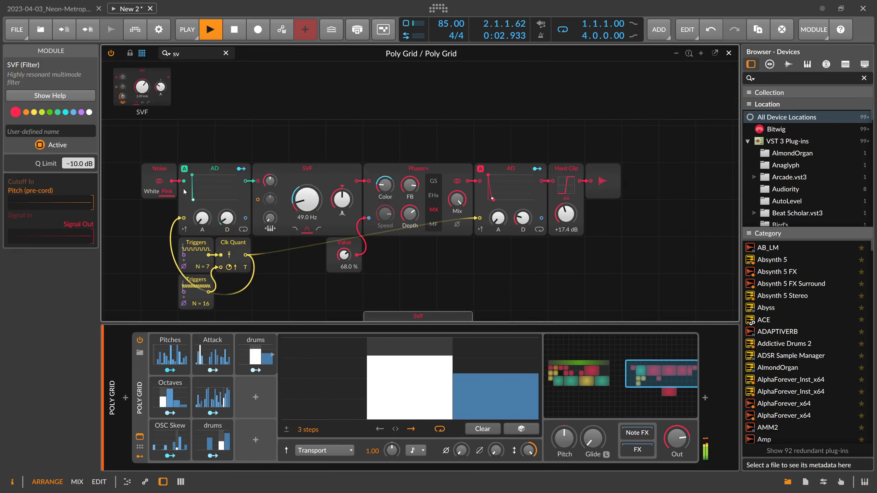
drag(367, 309, 367, 264)
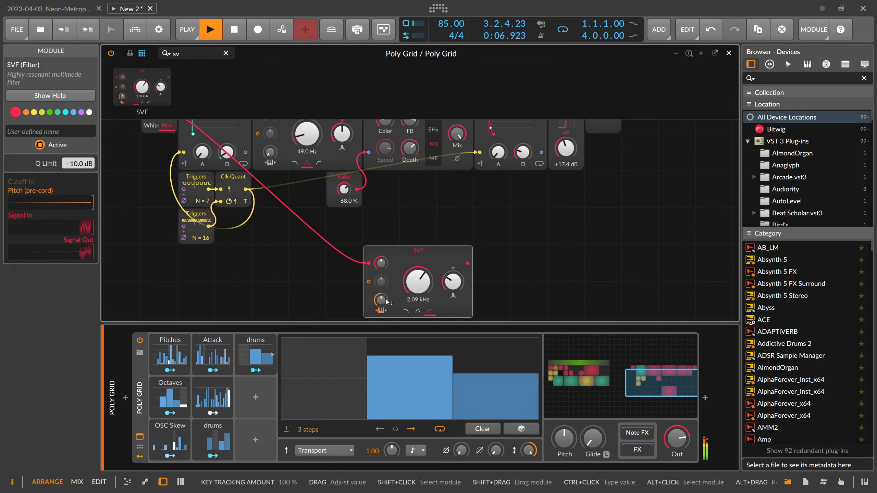
click(381, 310)
drag(420, 292, 340, 222)
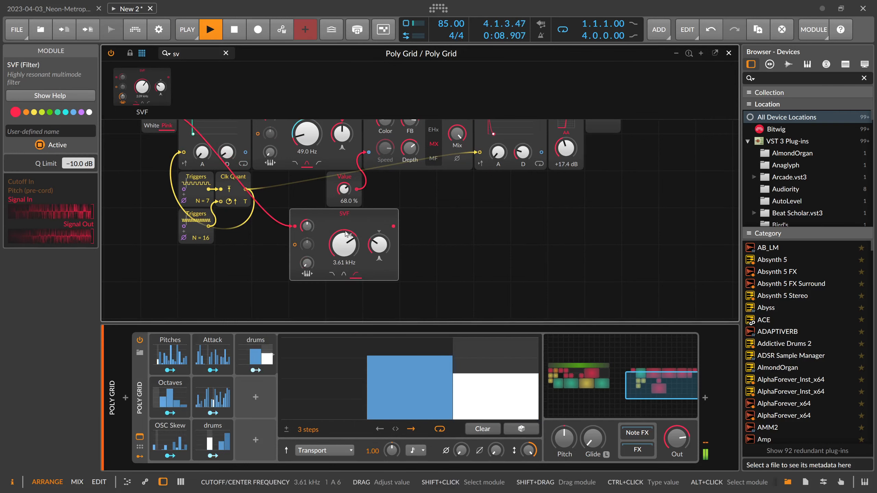
Place copies of the two Triggers, the Clk Quant and the second AD envelope in a row after the new SVF
scroll(321, 252, up, 1)
drag(261, 273, 467, 269)
click(544, 145)
key(ctrl+c)
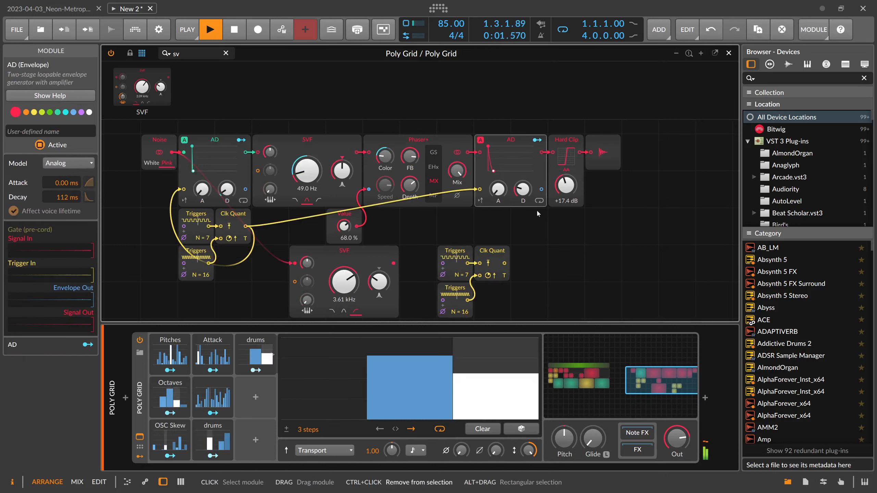
key(ctrl+v)
drag(506, 260, 517, 263)
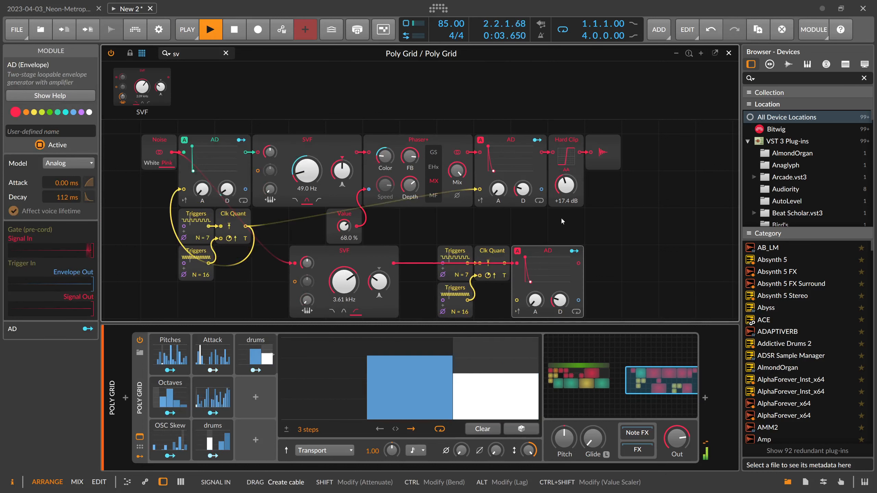
Add a copy of the Audio Out after the new AD and trigger that AD from the copied Clk Quant, with its Triggers at N = 5
click(606, 166)
key(ctrl+c)
click(605, 255)
key(ctrl+v)
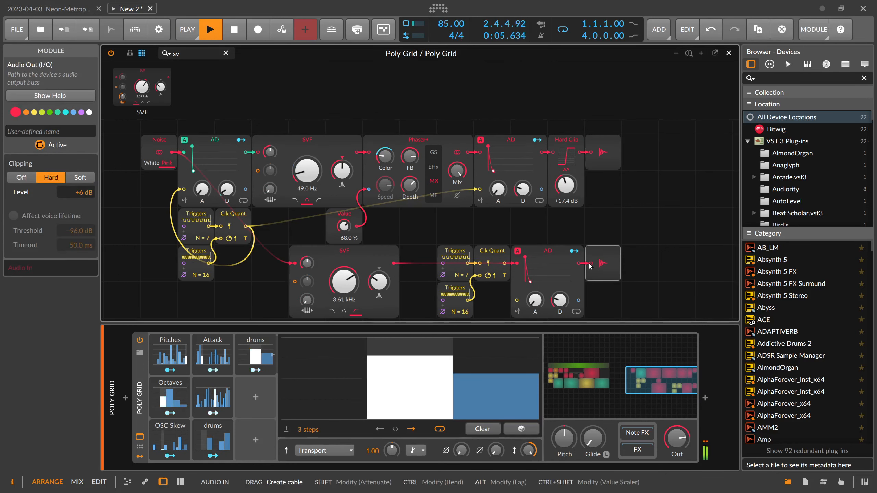
drag(505, 263, 515, 300)
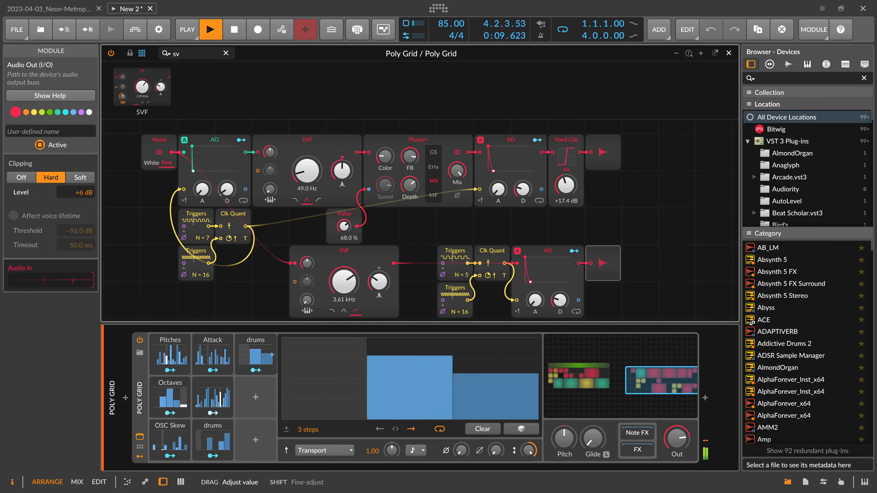
Shorten the new AD envelope's decay to about 22.6 ms and raise the high-pass SVF's cutoff to about 6.87 kHz
drag(560, 300, 560, 308)
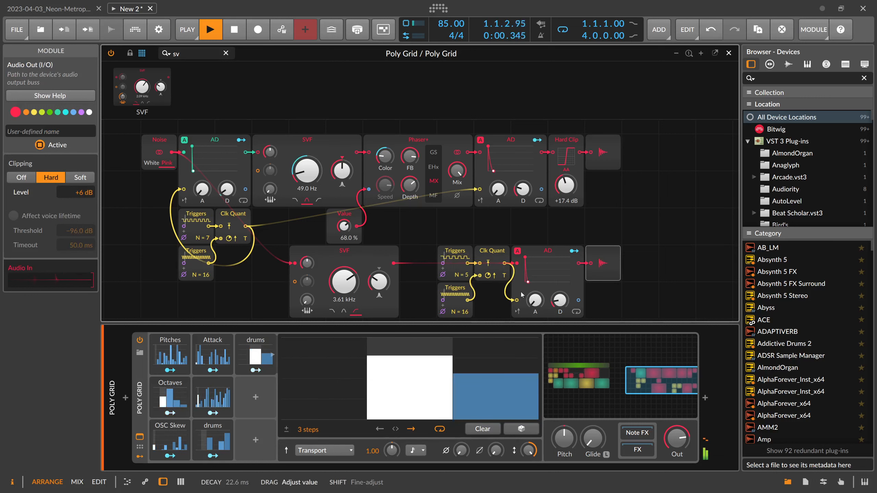
drag(344, 282, 379, 279)
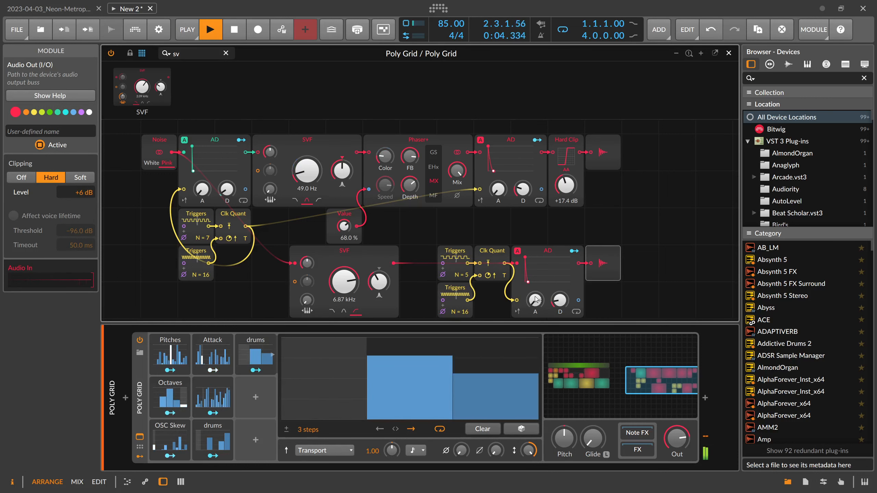
drag(535, 299, 535, 297)
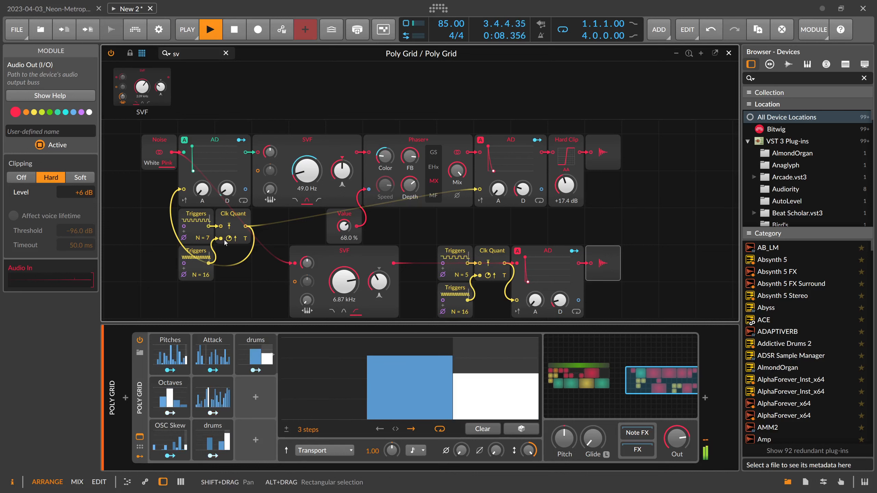
Set the copied upper Triggers module to N = 8 and adjust the new AD envelope's decay
drag(209, 237, 209, 242)
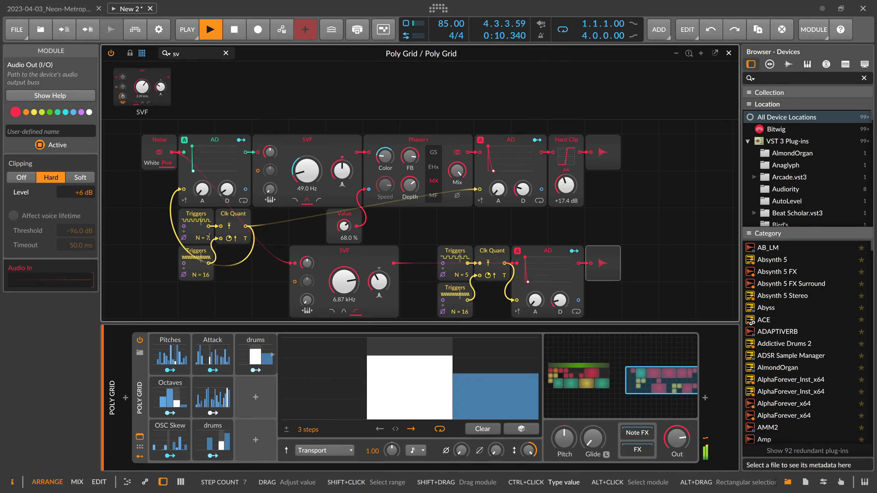
drag(461, 274, 462, 268)
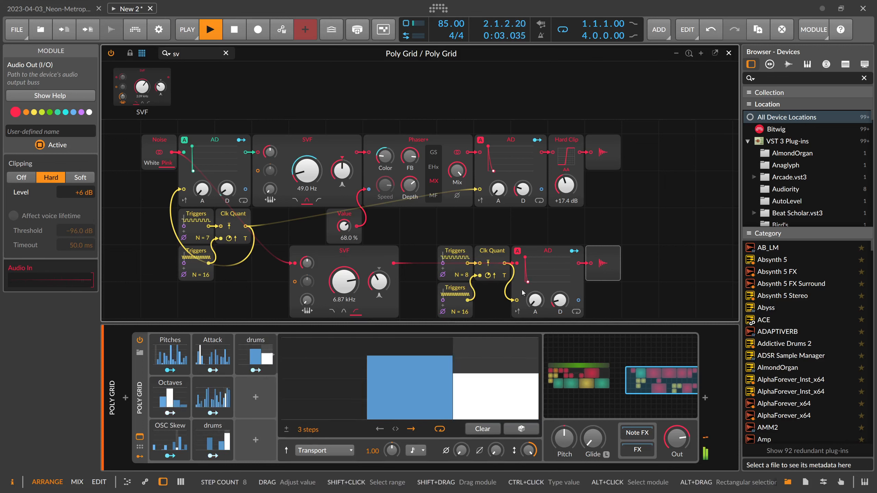
mouse_move(560, 301)
mouse_down()
mouse_move(560, 310)
mouse_move(560, 294)
mouse_up()
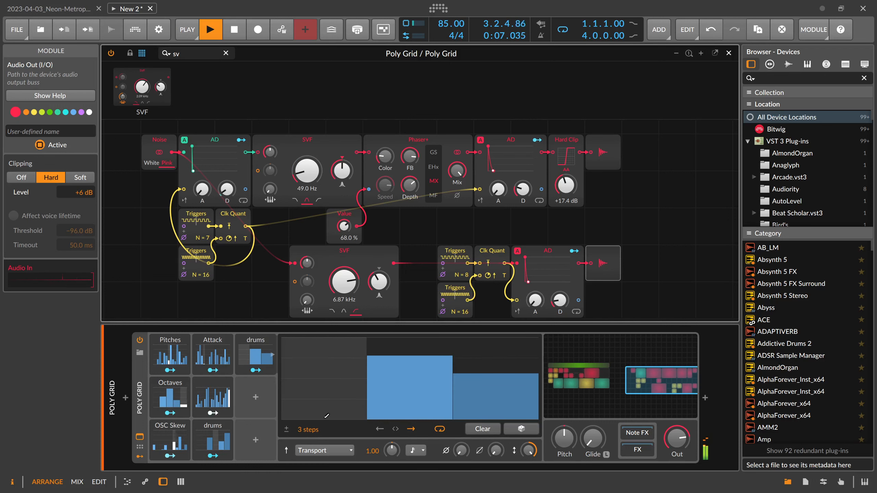
Extend the drums sequence that modulates the Phaser+ Color to 6 steps and rename it Phaser
drag(306, 430, 306, 423)
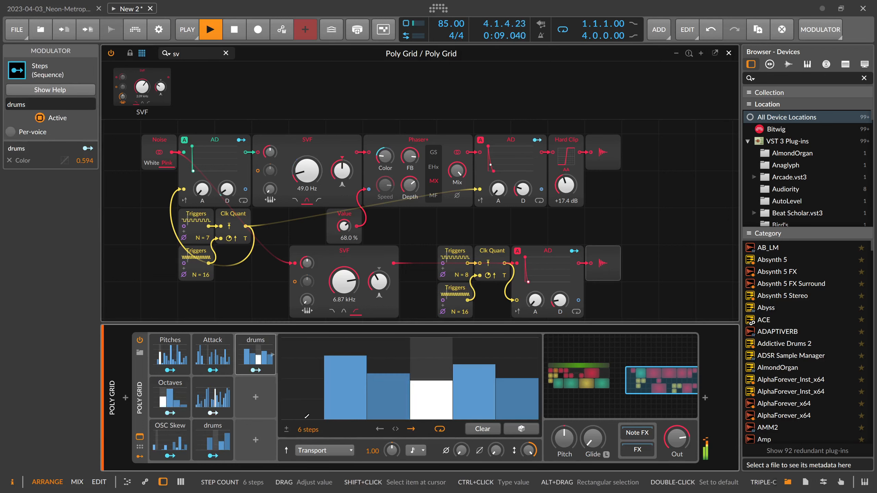
click(255, 343)
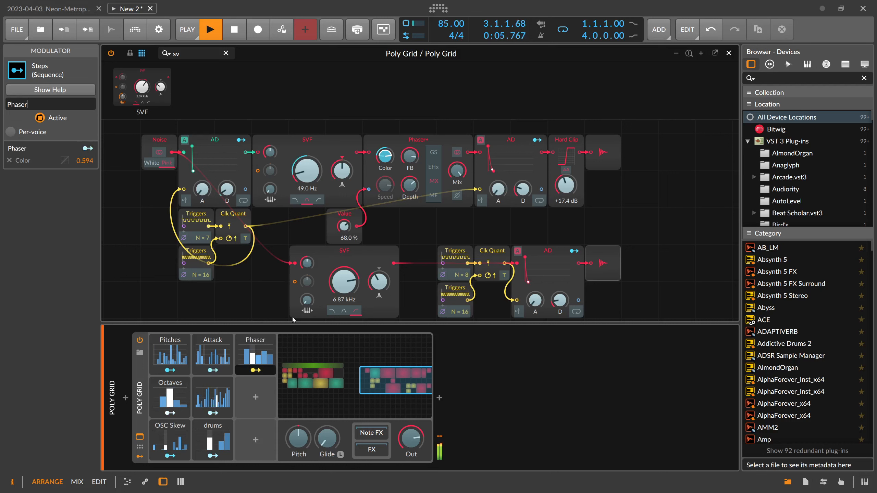
Duplicate the Phaser Steps modulator into the empty slot below it and rename the copy Hats
drag(255, 354, 255, 397)
click(273, 397)
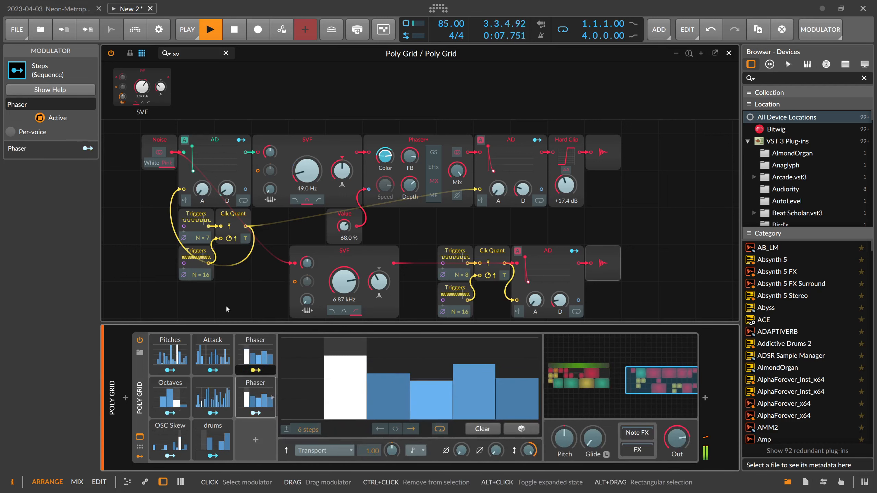
drag(30, 105, 1, 110)
text(´)
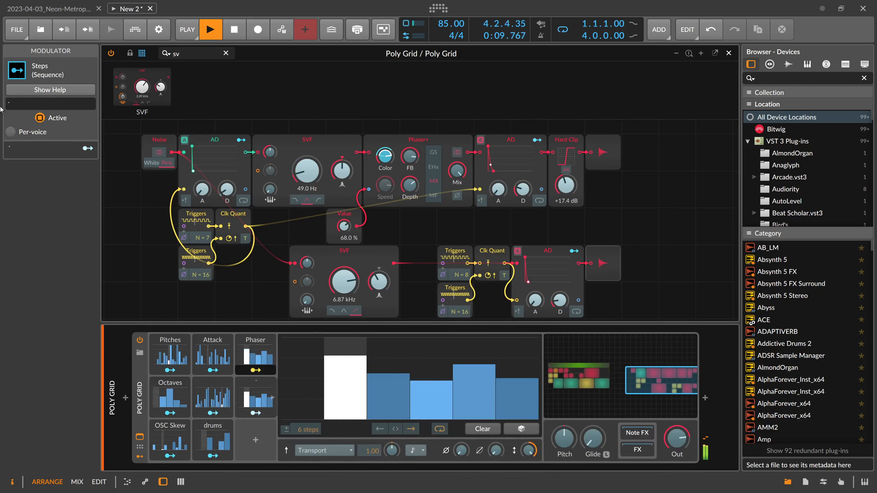
text(Hats)
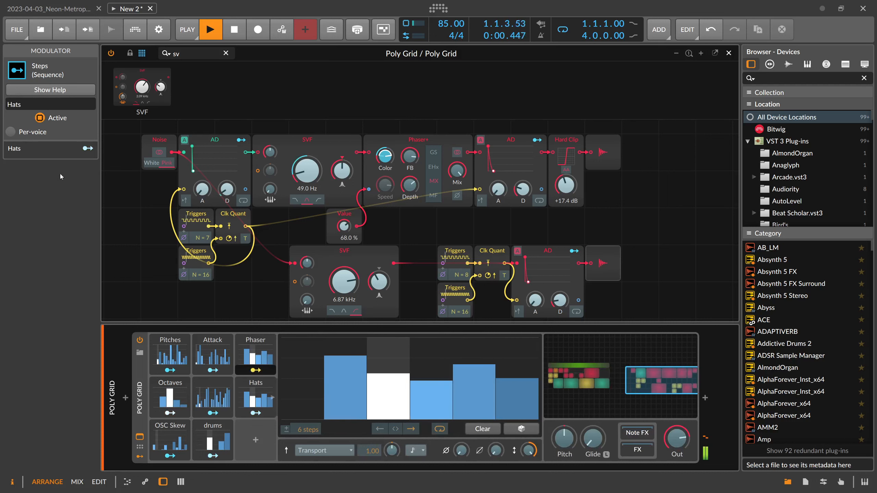
Modulate the new AD envelope's decay with the Hats sequence by 0.194 and randomize the sequence's steps
click(255, 414)
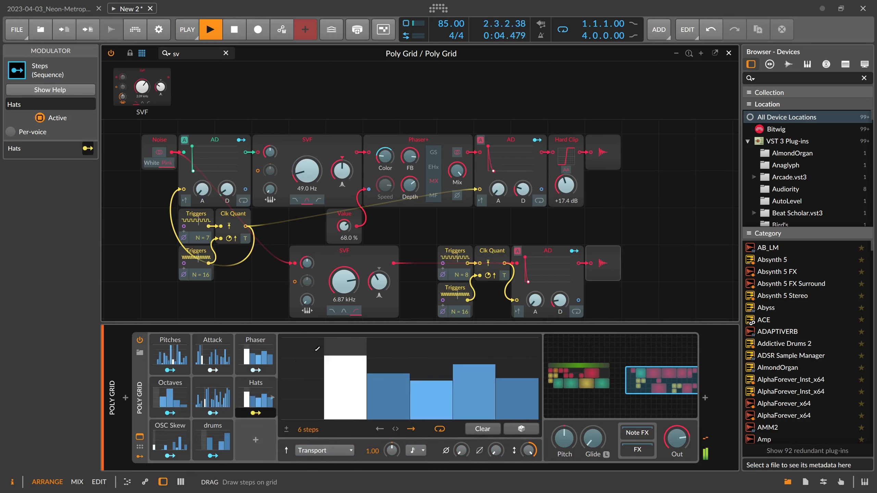
drag(560, 301, 559, 294)
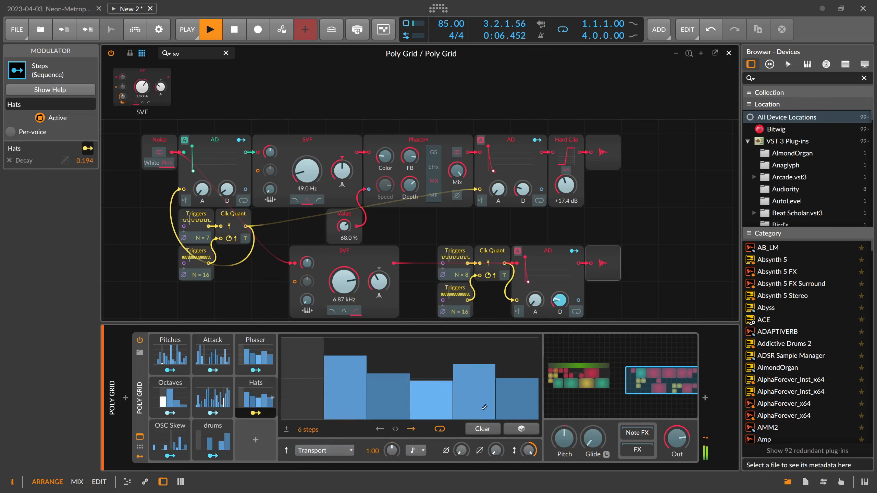
Set the Hats sequence to 3 steps with a 32nd-note timebase
double_click(302, 429)
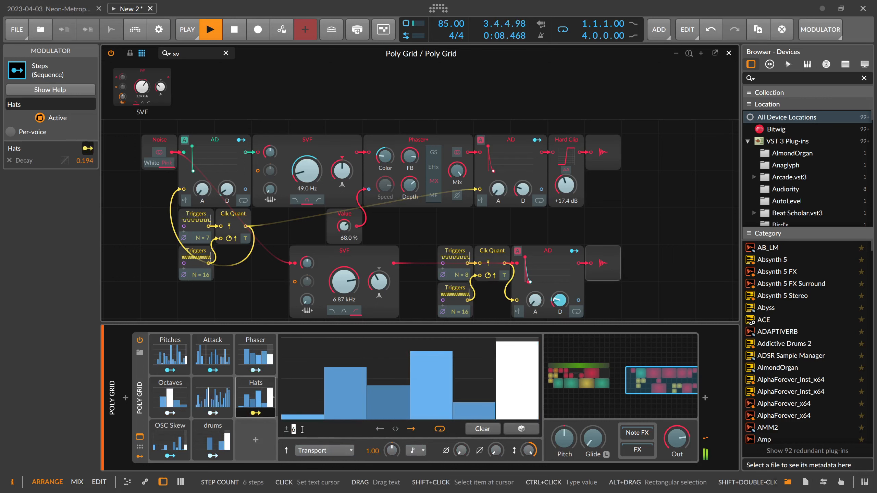
text(3)
key(Return)
click(415, 450)
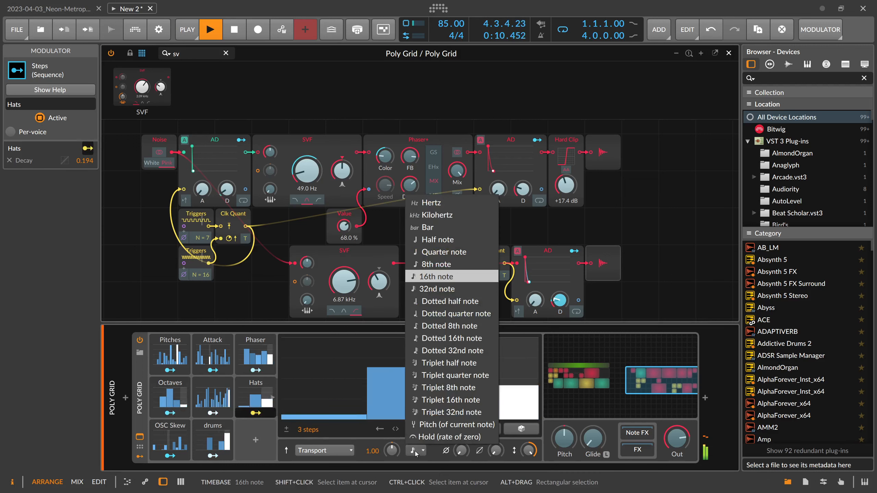
click(437, 288)
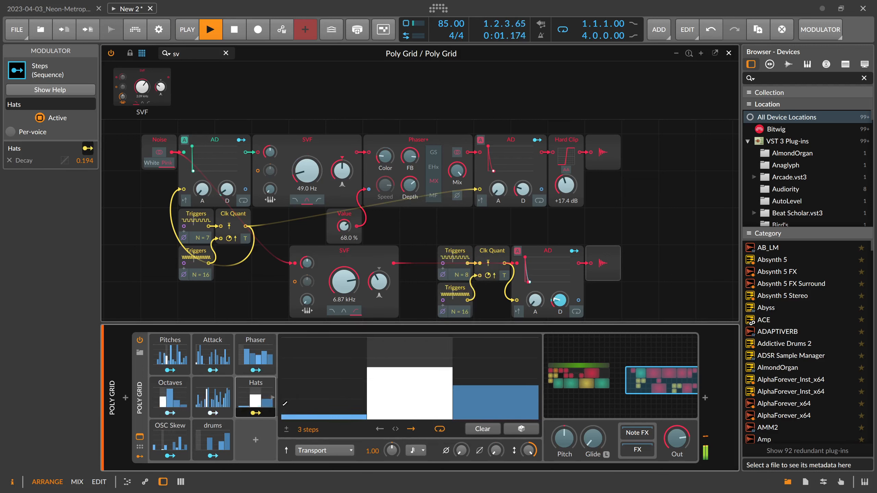
Set the Hats sequence to 6 steps and give it a new pattern with the first step at 0 %
double_click(307, 429)
text(6)
key(Return)
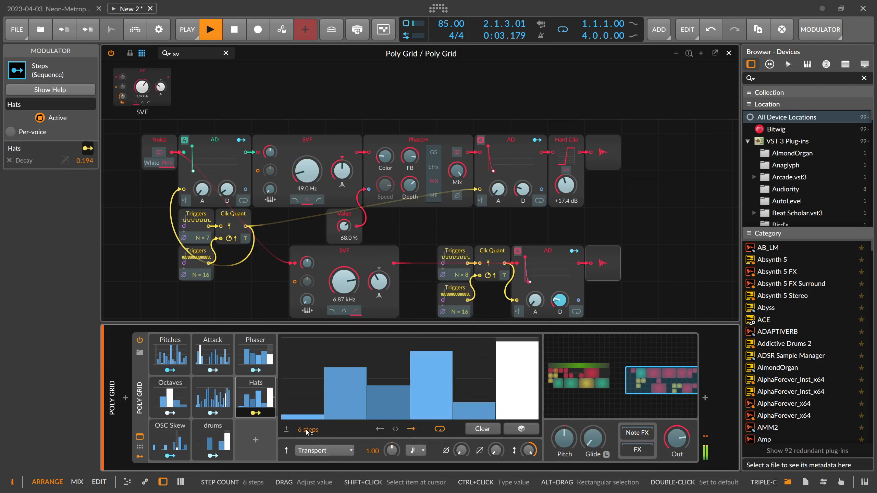
drag(307, 411, 305, 421)
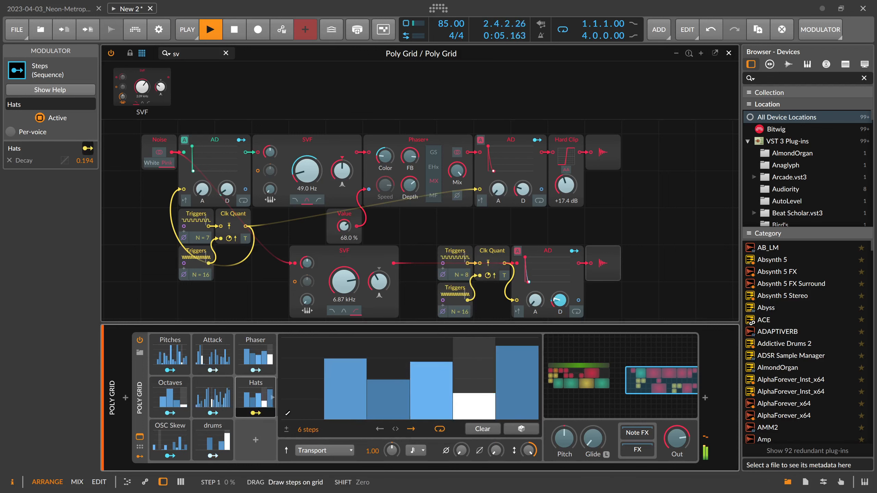
Increase the Hats modulation of the new AD's decay to 0.297 and lower the base decay to about 5.80 ms
mouse_move(560, 303)
mouse_down()
mouse_move(560, 291)
mouse_move(560, 312)
mouse_up()
click(256, 413)
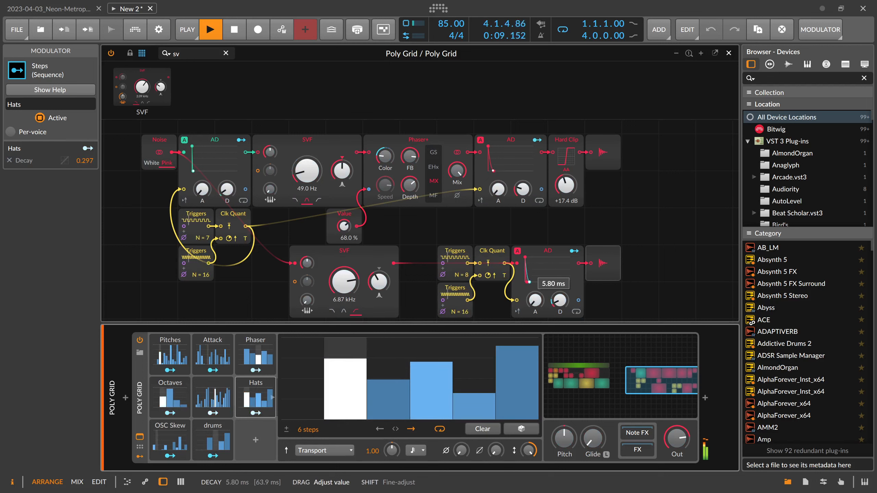
Set the hat's upper Triggers module to N = 12 and lower the high-pass SVF's cutoff to about 482 Hz
drag(462, 275, 461, 266)
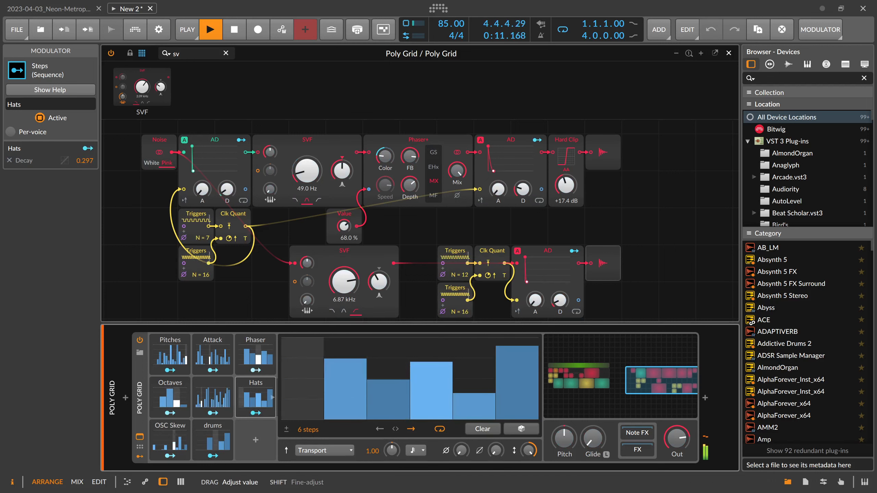
mouse_move(344, 281)
mouse_down()
mouse_move(344, 315)
mouse_move(344, 296)
mouse_move(380, 274)
mouse_move(344, 299)
mouse_move(344, 261)
mouse_move(344, 297)
mouse_up()
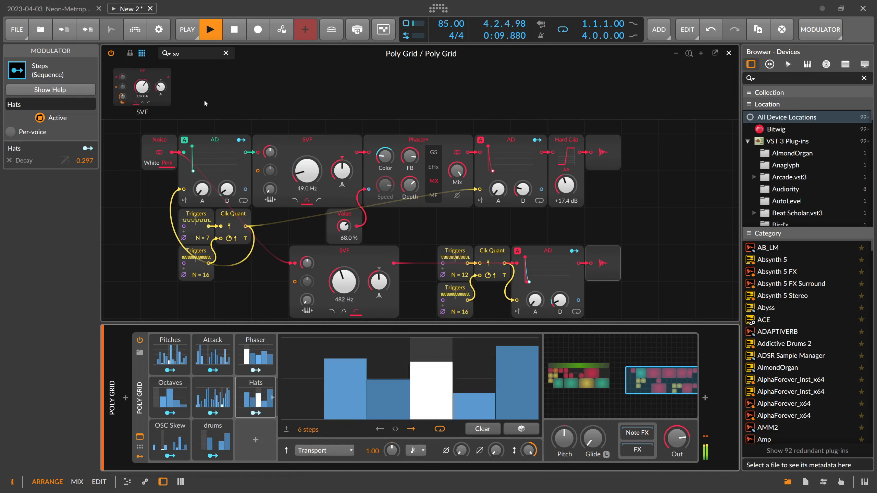
Insert a Gain - Vol module before each Audio Out, at -22.1 dB for the hats and -6.0 dB after the Hard Clip
drag(182, 54, 123, 55)
text(vol)
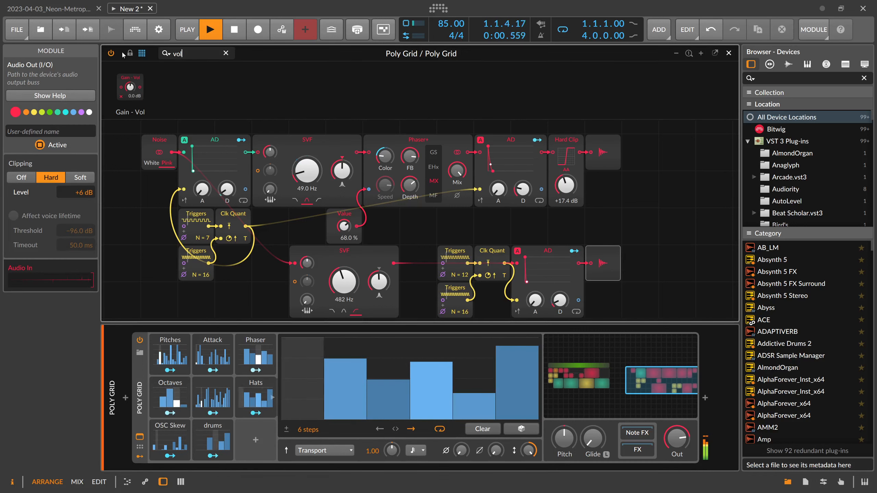
drag(130, 87, 605, 261)
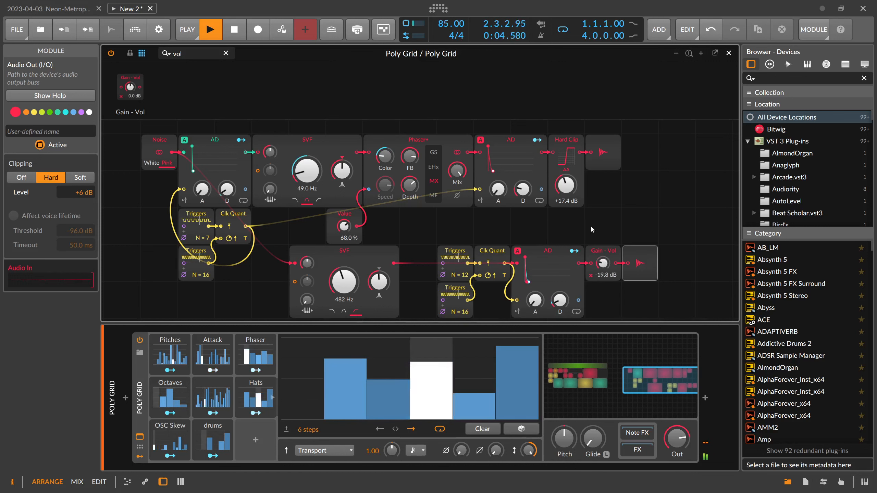
drag(578, 149, 603, 165)
drag(607, 263, 607, 266)
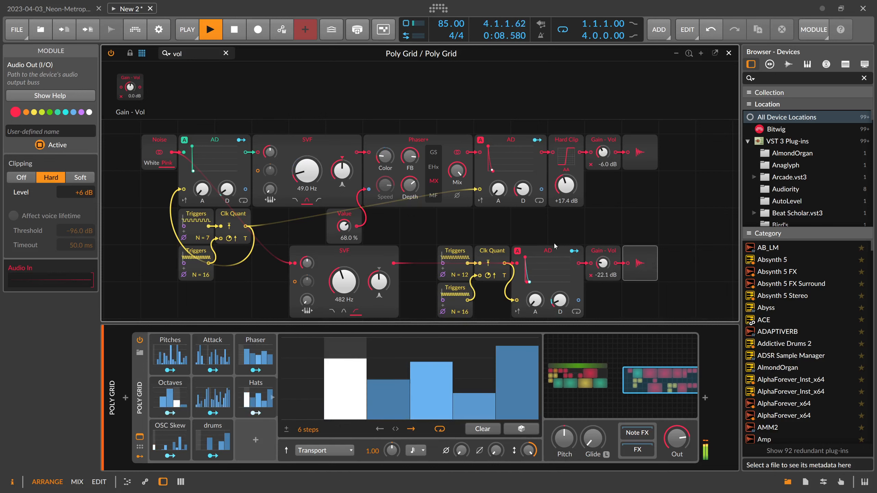
Move the Value module beneath the percussion Gain - Vol and shift the whole hat chain one slot left, aligning its SVF with the one above
click(349, 214)
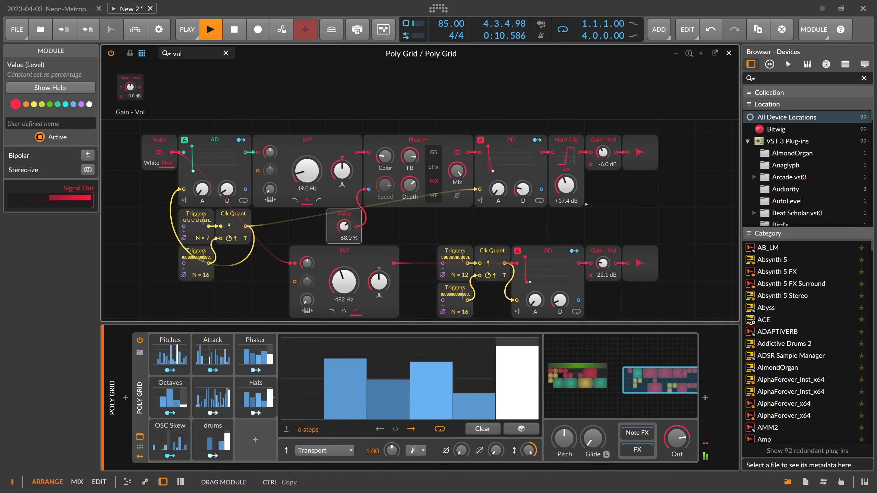
drag(349, 214, 608, 177)
scroll(608, 177, down, 3)
drag(656, 258, 297, 144)
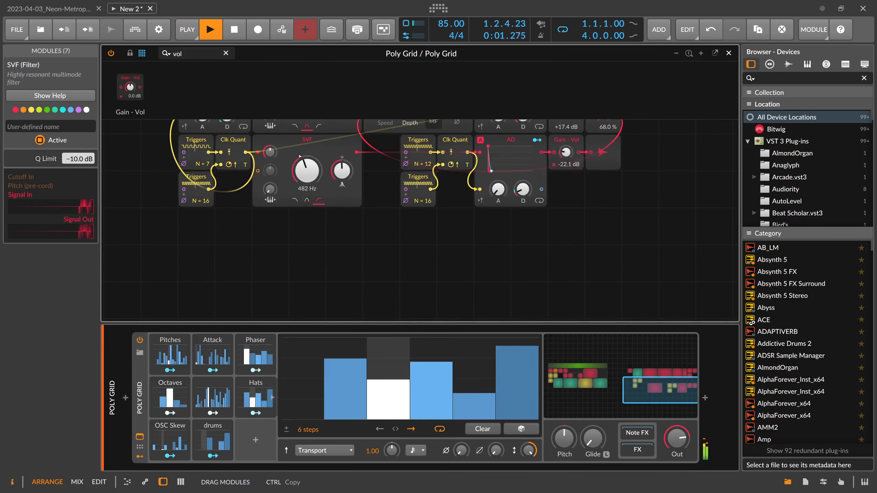
Set the melody's Arp volume module to -8.6 dB
scroll(301, 148, up, 2)
drag(366, 294, 465, 297)
drag(262, 283, 521, 319)
drag(415, 242, 534, 229)
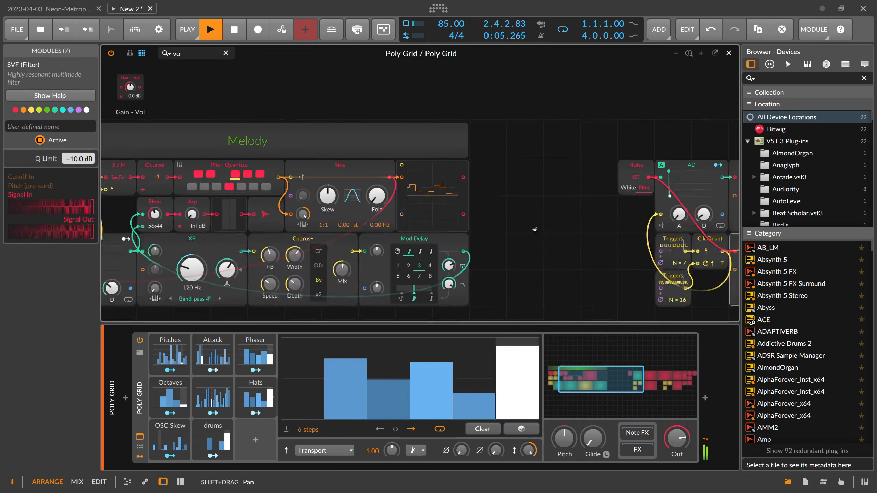
drag(192, 223, 193, 243)
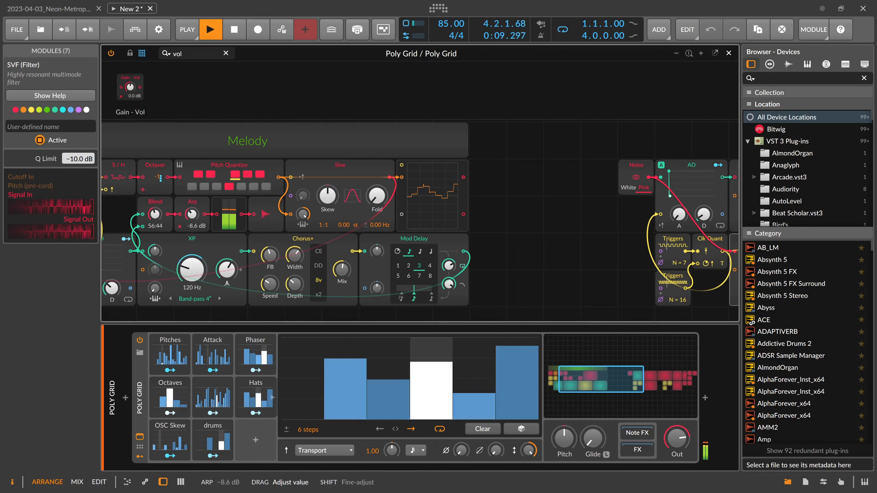
Paste a copy of the Melody label above the noise percussion modules and rename it Percussions
drag(555, 208, 333, 228)
scroll(333, 227, down, 5)
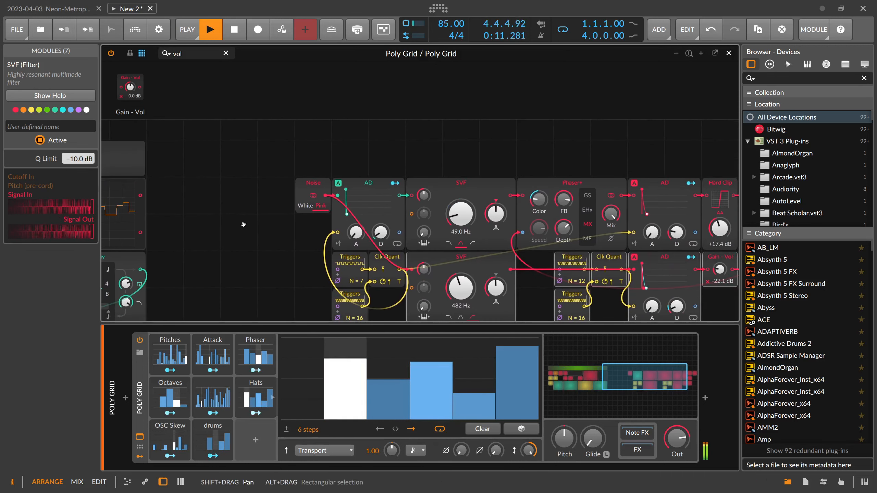
click(300, 199)
key(ctrl+c)
click(440, 193)
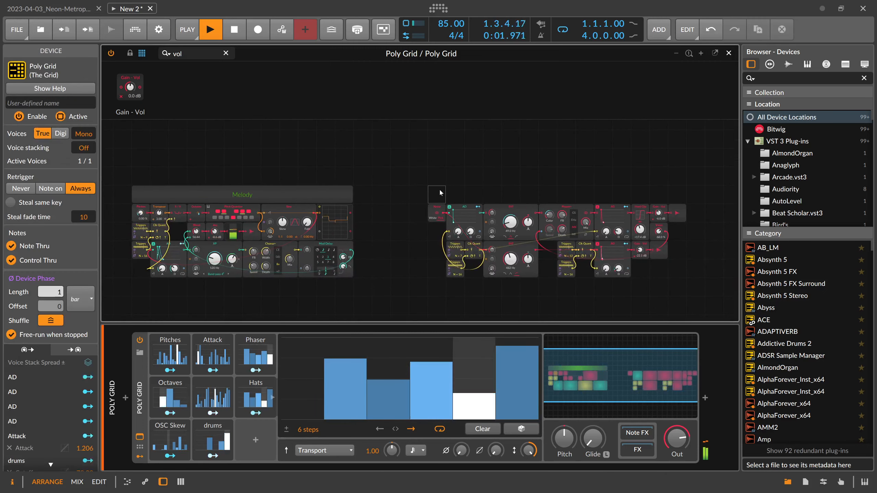
key(ctrl+v)
drag(42, 124, 1, 123)
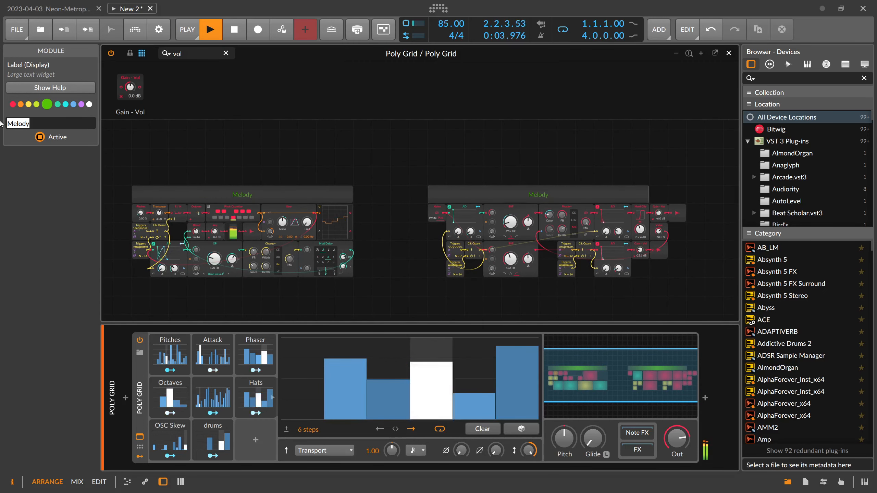
text(Percussions)
key(Return)
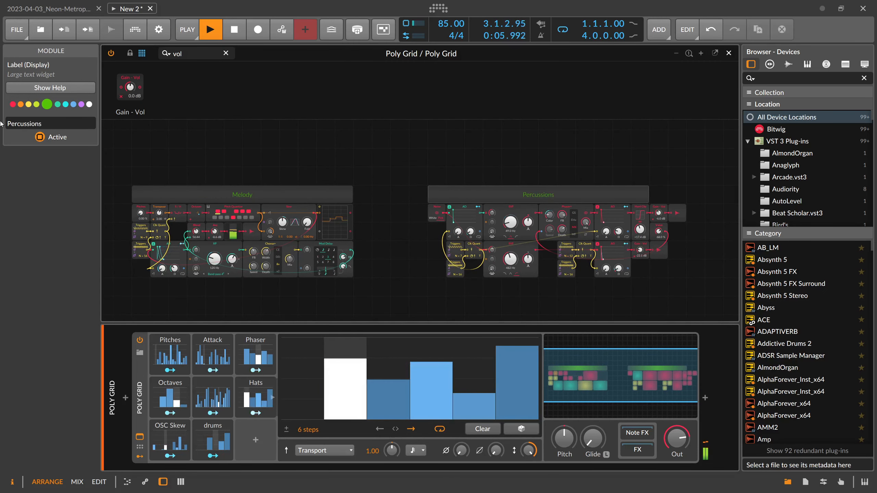
Widen the Percussions label to span all the percussion modules up to the Audio Out
click(658, 281)
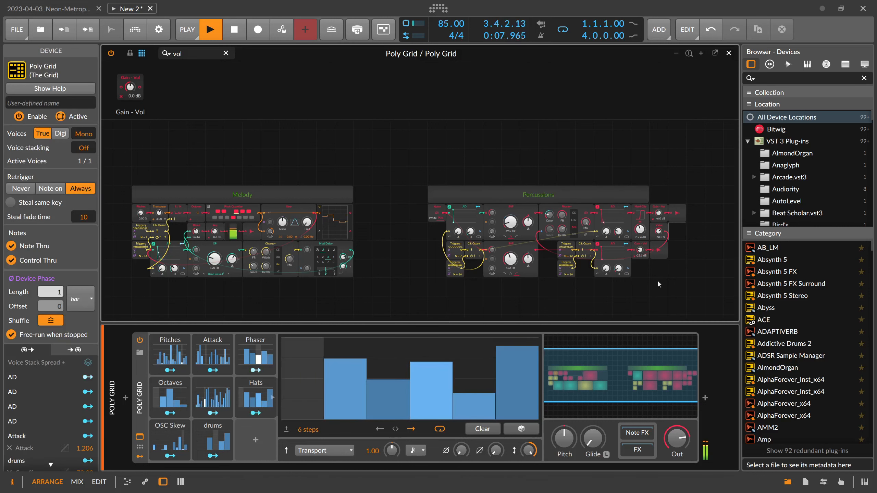
click(648, 199)
drag(649, 197, 675, 208)
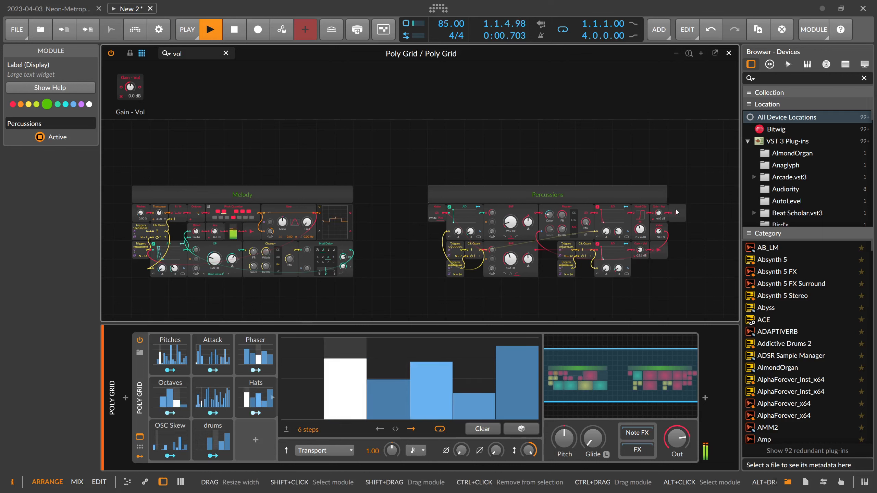
click(678, 212)
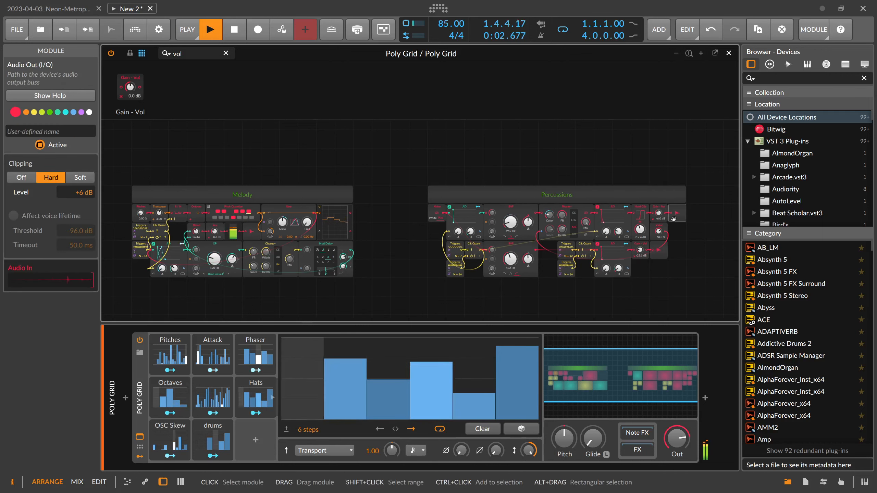
Move all the percussion modules and their label directly beneath the melody group, left-aligned with it
drag(688, 274, 381, 195)
drag(345, 167, 379, 122)
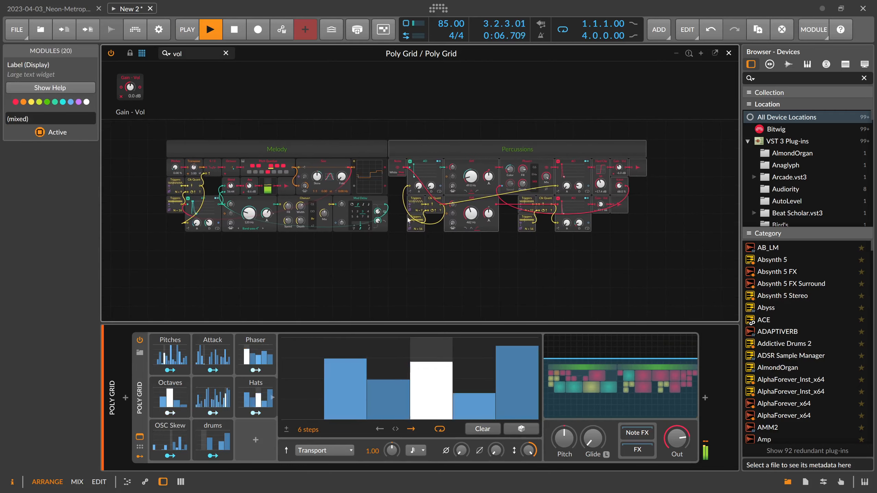
drag(438, 153, 197, 246)
drag(423, 211, 533, 190)
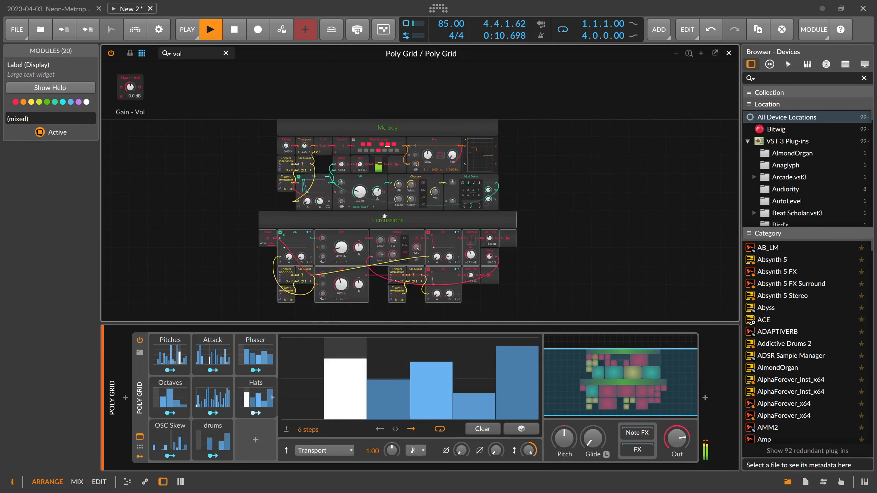
drag(355, 220, 375, 220)
Narrow the Percussions label to the same width as the Melody label
click(579, 218)
click(532, 219)
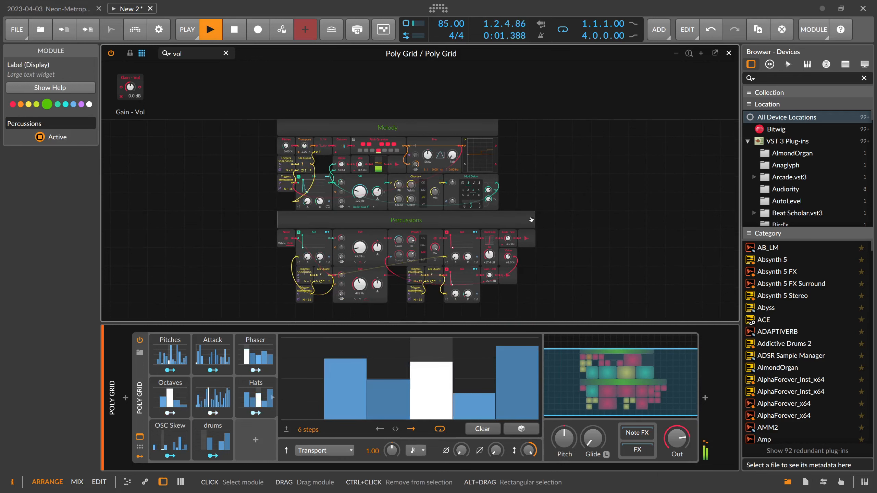
drag(534, 219, 497, 223)
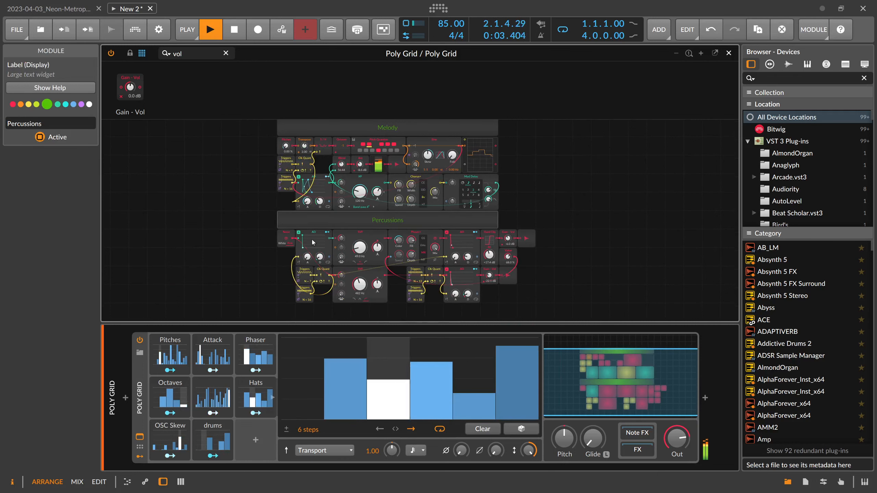
Stack the first Clk Quant and its two Triggers modules beneath Noise, and move the hat chain left against them
drag(283, 268, 321, 301)
drag(323, 271, 286, 253)
click(341, 270)
click(304, 270)
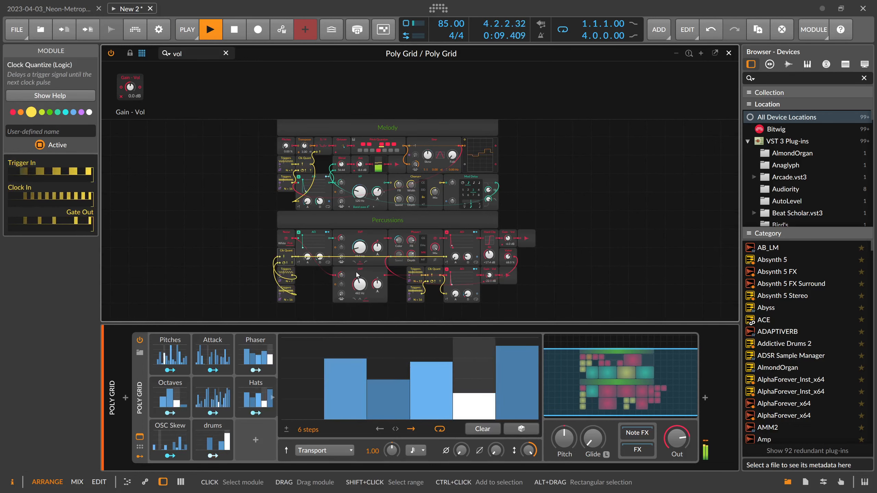
drag(356, 273, 318, 276)
drag(535, 299, 360, 270)
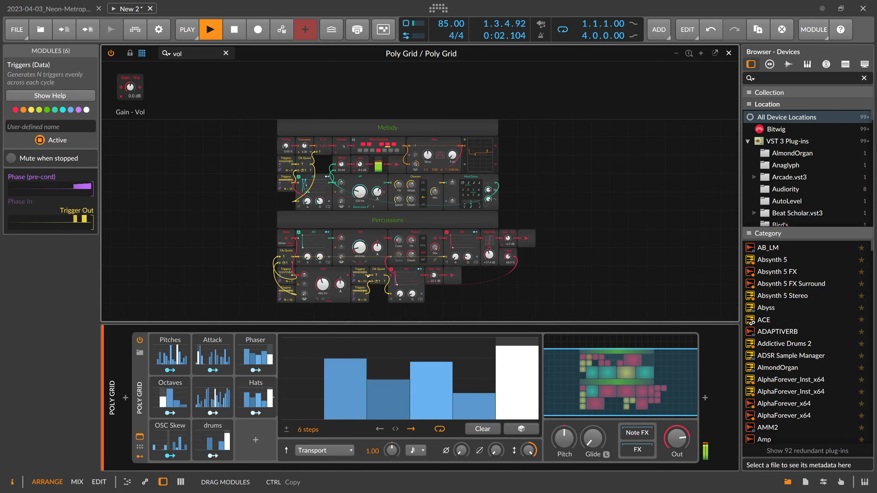
Place the hat's Audio Out directly beneath its Gain - Vol module
click(481, 281)
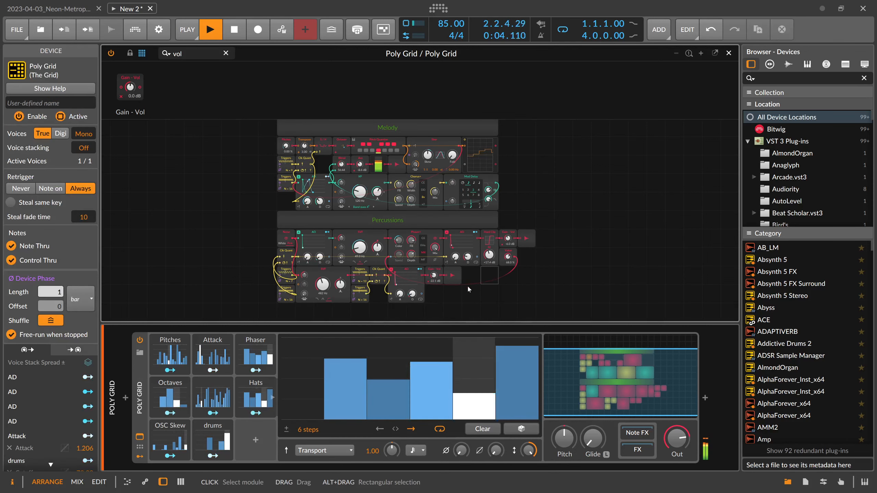
drag(467, 286, 434, 273)
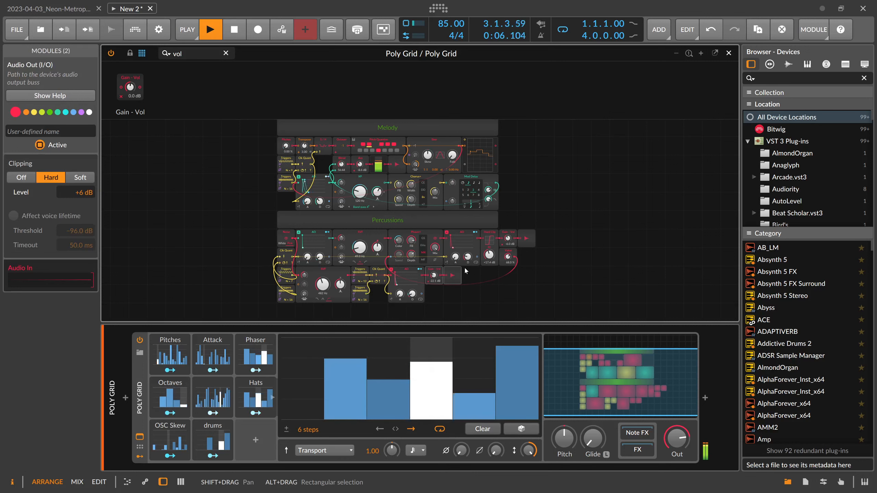
click(472, 282)
drag(455, 276, 437, 293)
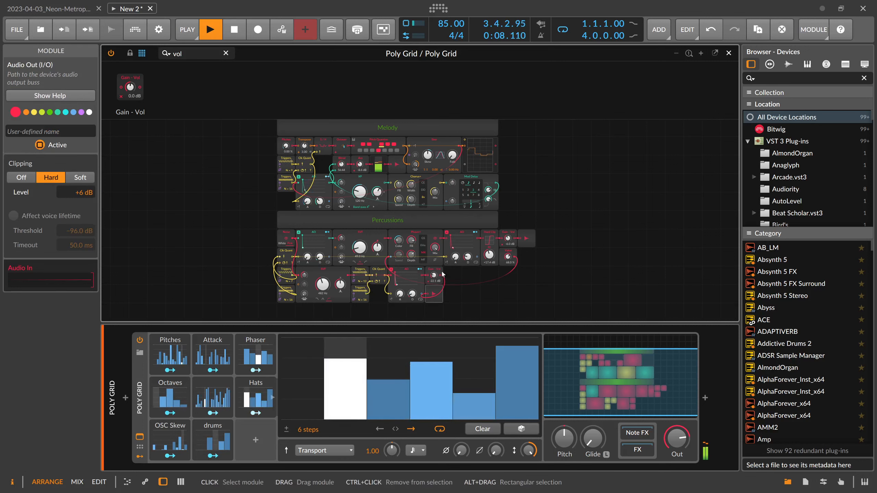
Move the AD after the Phaser+ down beside the hat's Gain - Vol, and close the gap with the Hard Clip, Value, Gain - Vol and Audio Out
click(459, 244)
drag(460, 244, 460, 280)
drag(553, 266, 458, 238)
click(506, 253)
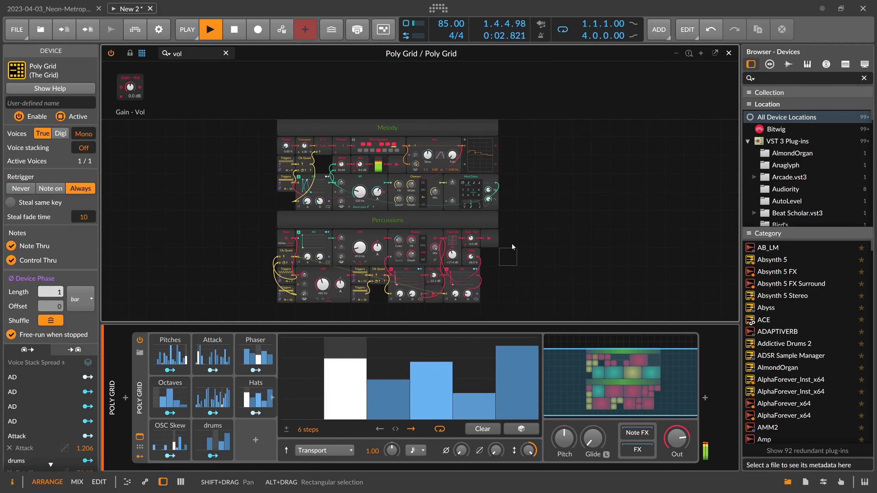
Recolour the Percussions label to yellow-green
scroll(520, 262, up, 1)
drag(545, 239, 563, 268)
click(444, 242)
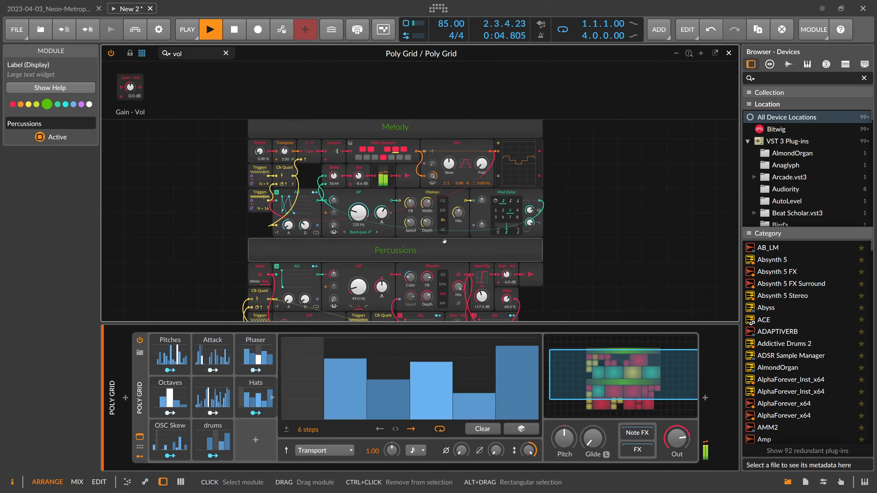
click(37, 105)
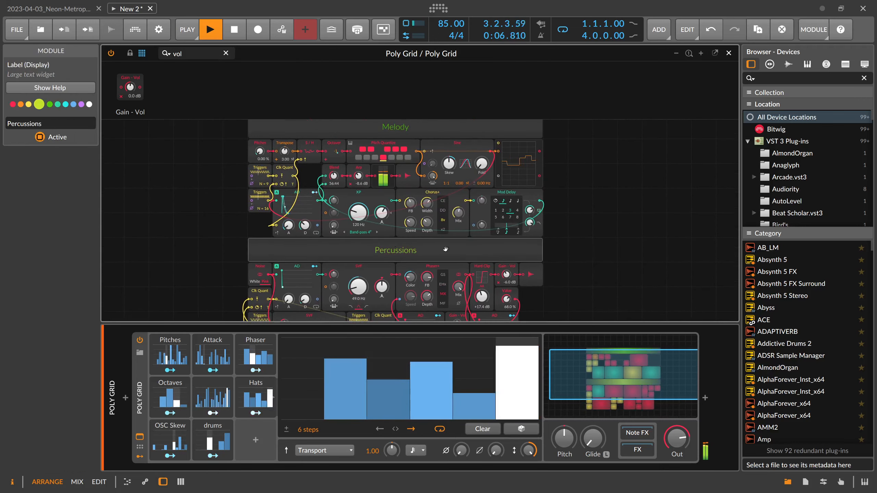
drag(568, 240, 596, 249)
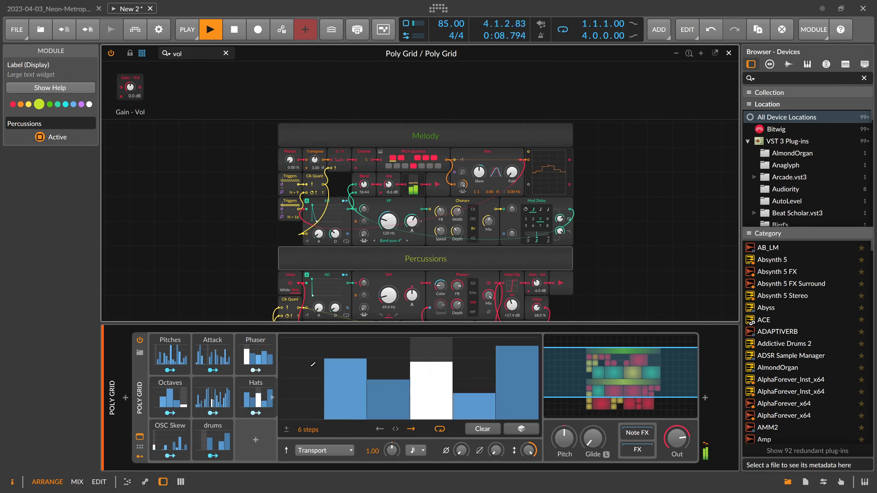
Slightly raise the decay of both AD modules in the lowest percussion row and hide the device panel
scroll(483, 297, down, 2)
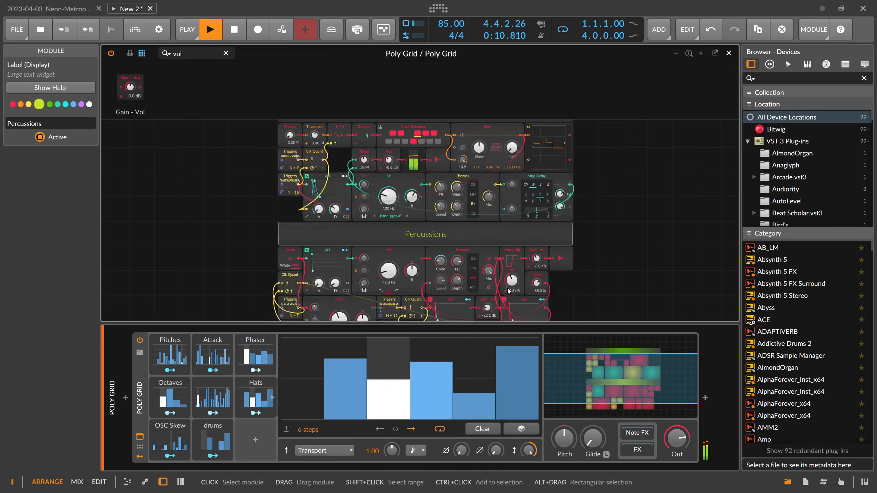
drag(458, 308, 458, 303)
mouse_move(533, 307)
mouse_down()
mouse_move(533, 290)
mouse_move(532, 298)
mouse_up()
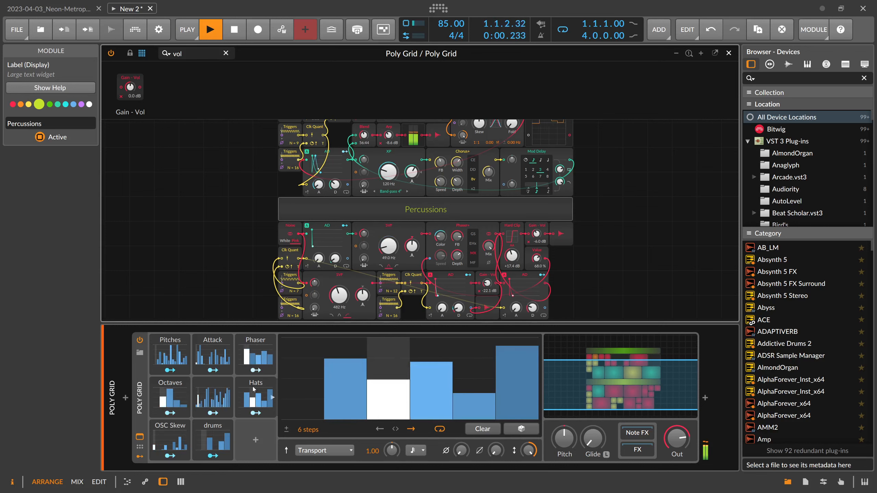
click(165, 481)
scroll(231, 293, up, 2)
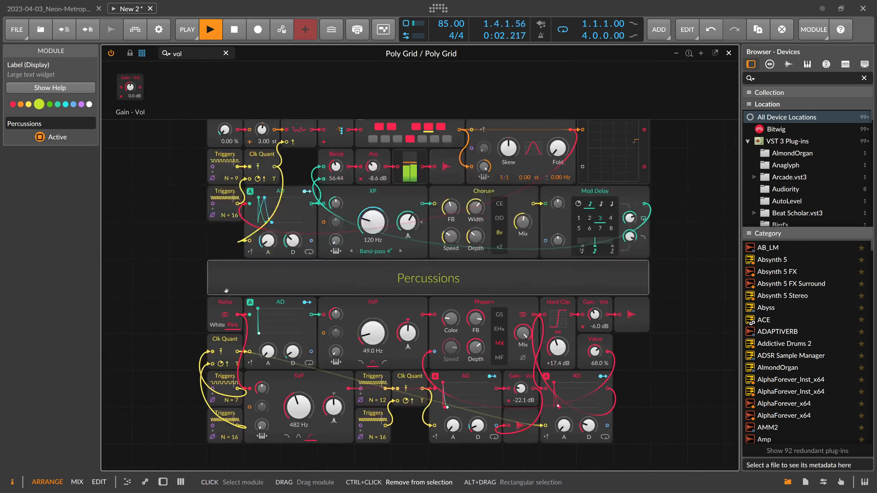
Apply the Octaves modulator to the Octaver's octave shift and set the base shift to -3
drag(172, 269, 182, 327)
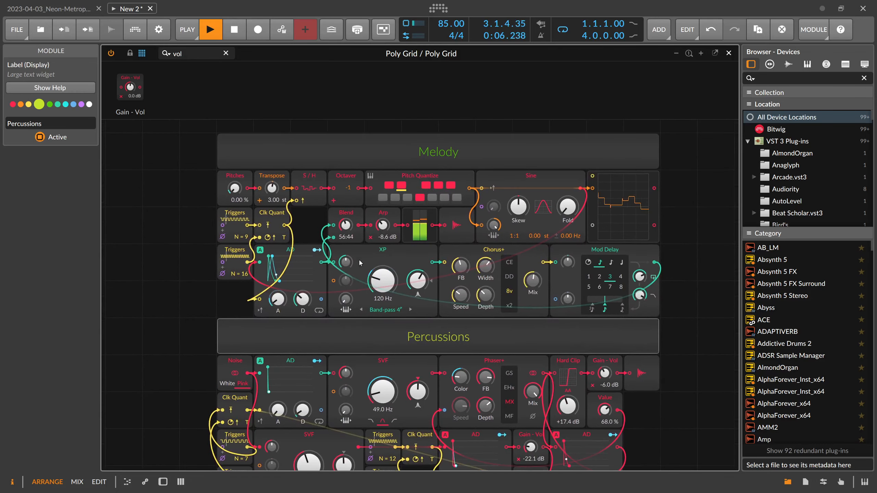
drag(352, 194, 350, 200)
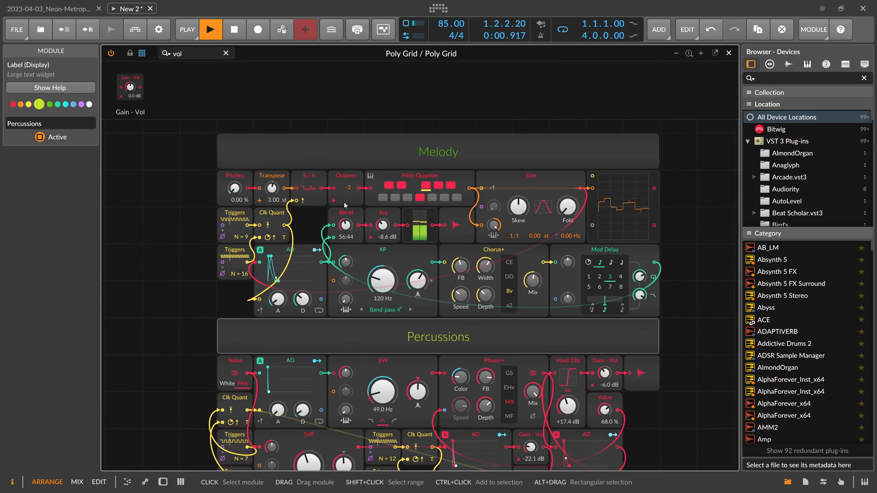
right_click(348, 190)
click(355, 195)
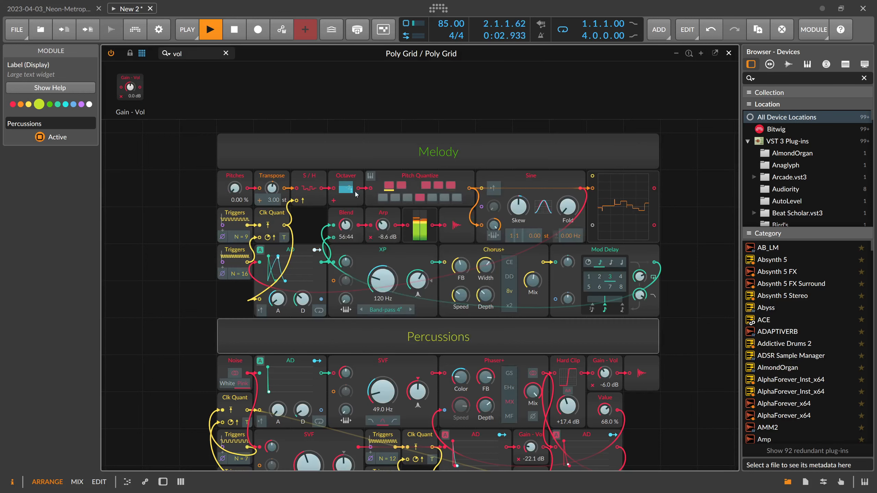
drag(349, 192, 349, 189)
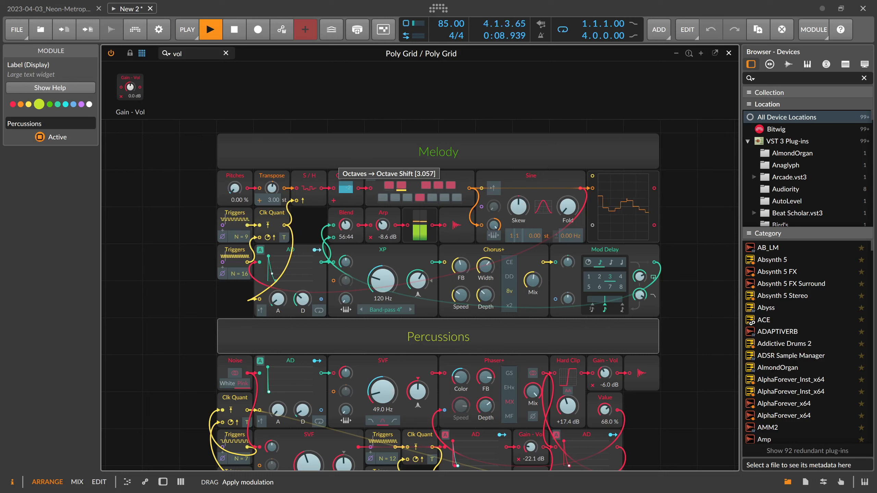
key(Escape)
drag(352, 189, 352, 191)
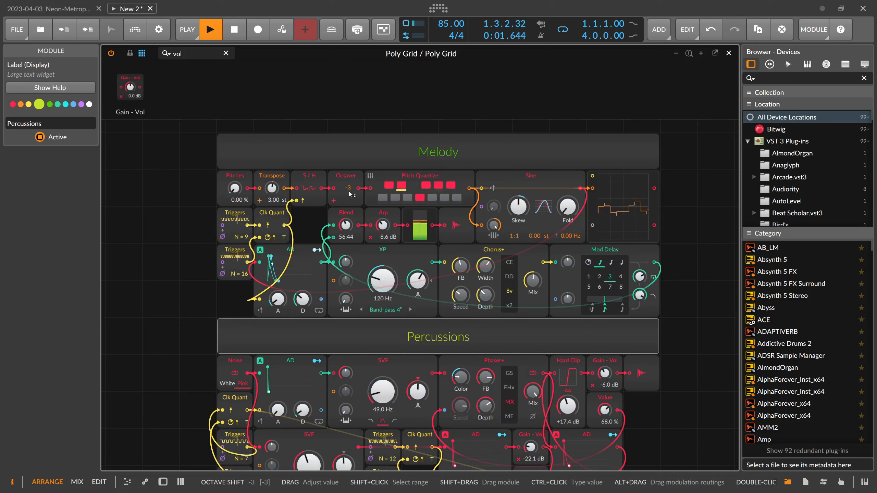
Set the Octaves modulator's amount on the Octaver's octave shift to 5
right_click(349, 192)
click(379, 294)
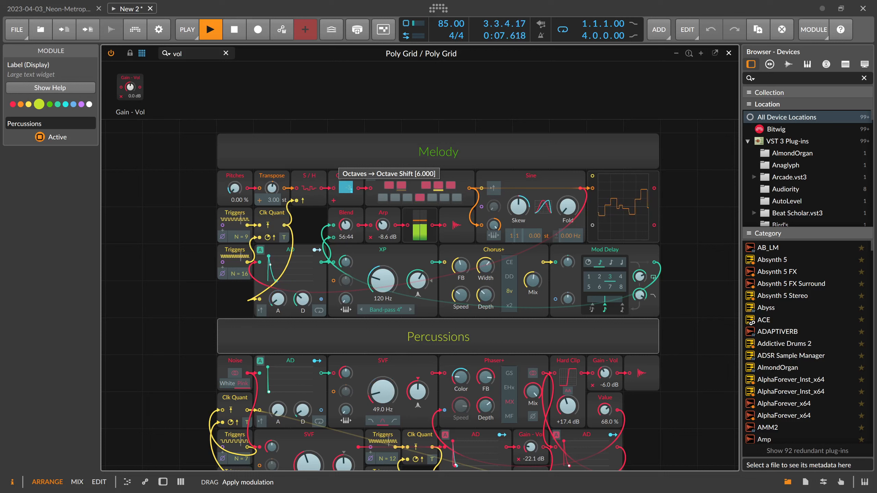
mouse_move(347, 194)
mouse_down()
mouse_move(347, 186)
mouse_move(348, 194)
mouse_up()
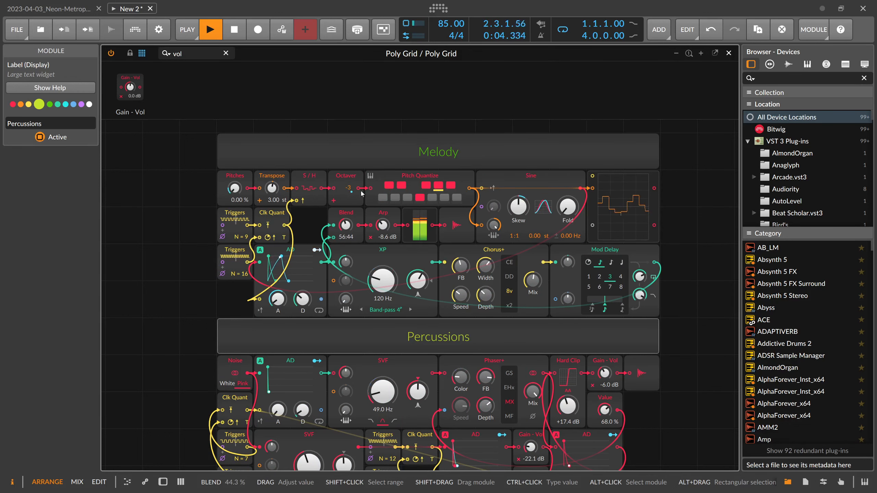
Reset the Gain - Vol module at the end of the percussion chain to 0.0 dB
scroll(194, 267, down, 1)
drag(201, 281, 161, 261)
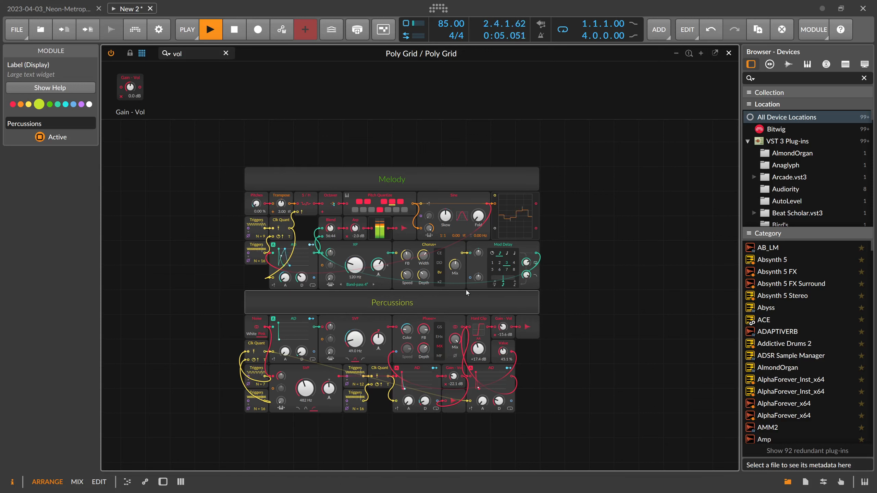
double_click(504, 330)
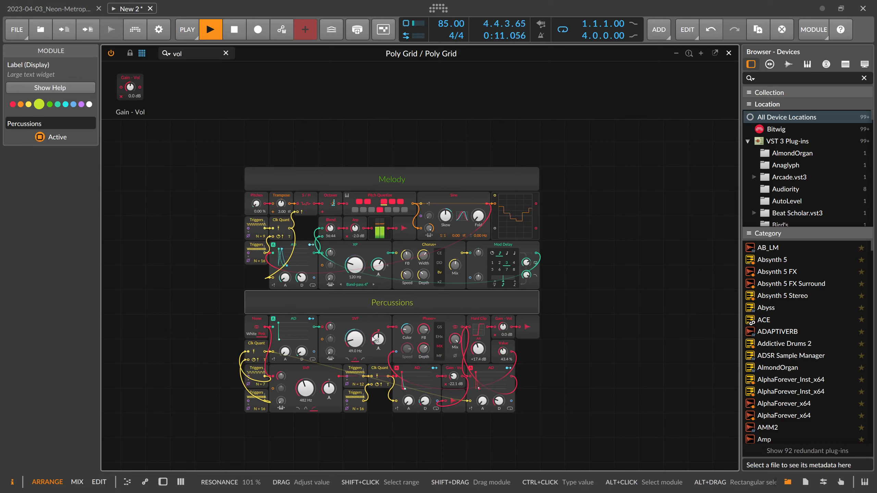
Show the device's modulators and name the unnamed Steps modulator that drives the melody filter cutoff "Cutoff Mel FX"
click(163, 482)
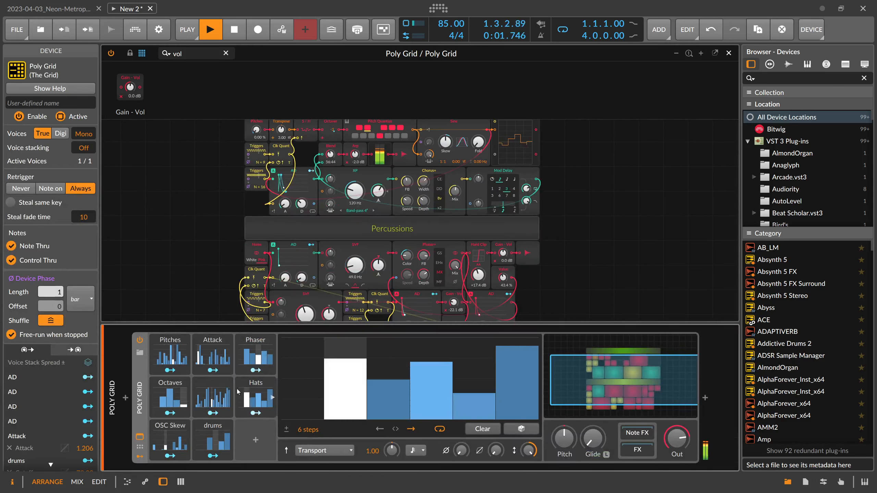
click(219, 398)
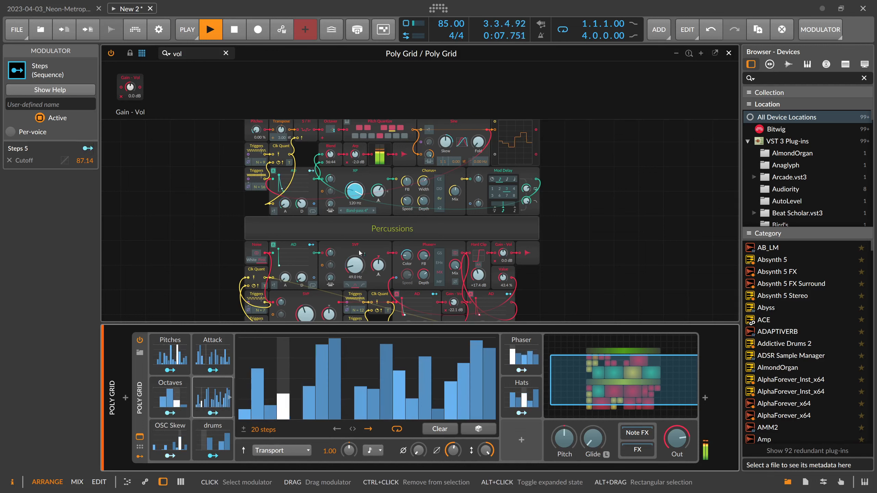
scroll(347, 227, up, 1)
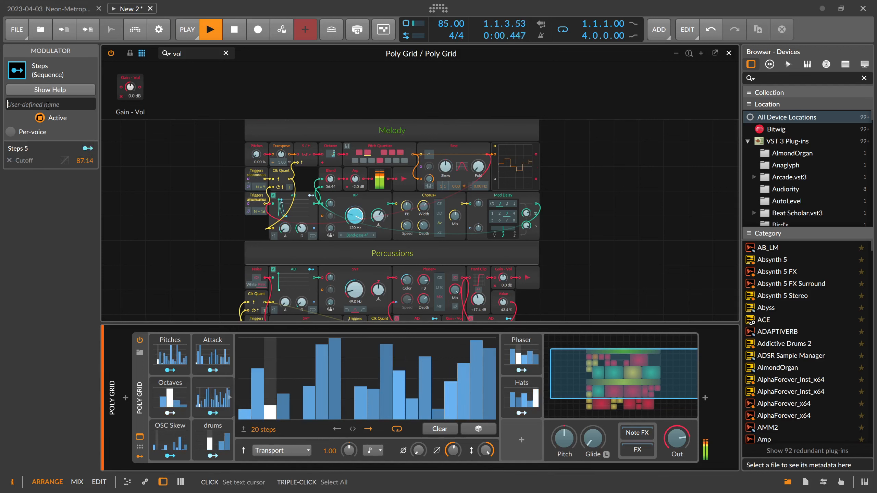
text(Cut)
key(Return)
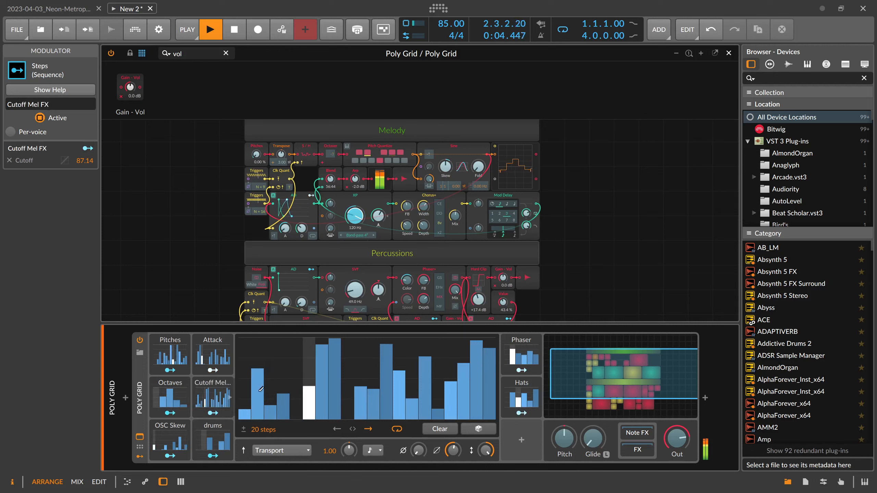
Randomize the Octaves modulator's step sequence and set its first and third steps to zero
click(179, 351)
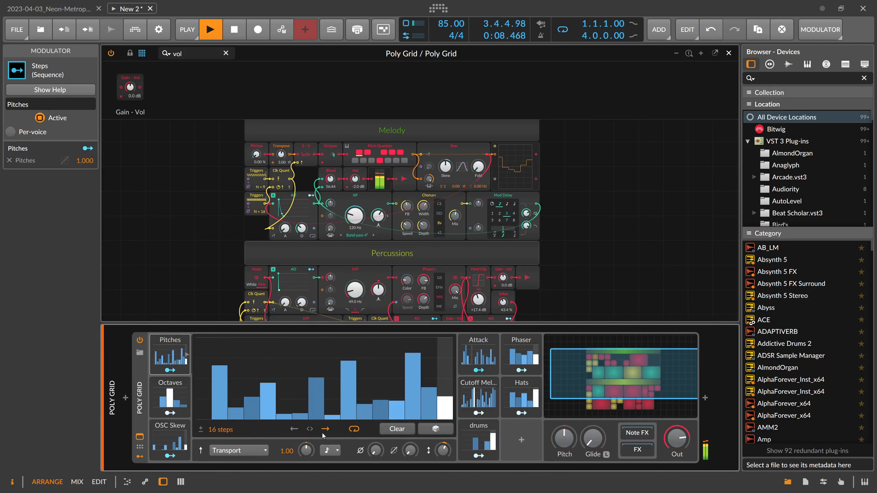
click(170, 395)
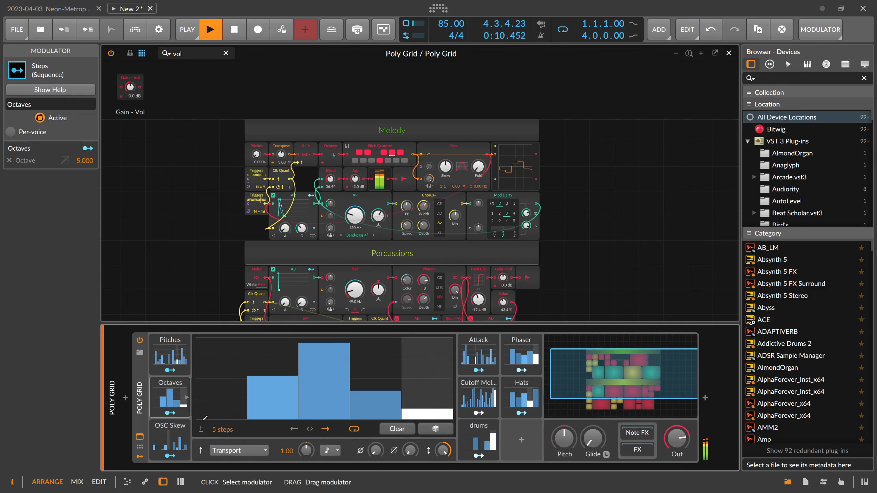
click(434, 429)
double_click(221, 404)
double_click(322, 403)
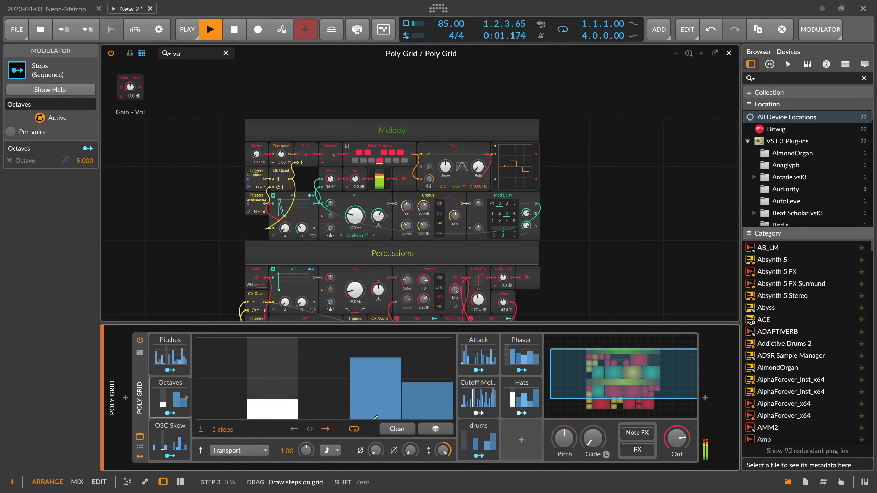
Randomize the OSC Skew modulator's step sequence and set its first step to zero
click(170, 438)
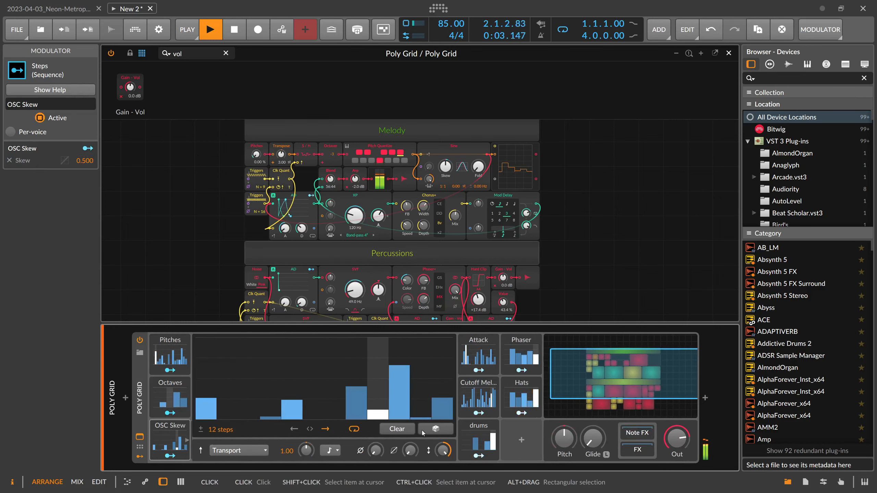
double_click(209, 410)
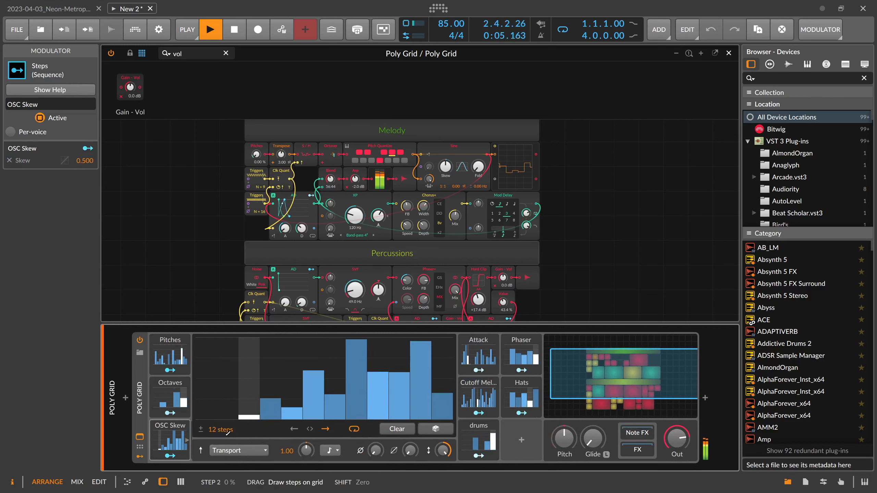
click(187, 440)
Rework the Attack modulator's 18-step sequence into mostly zero or very low steps with a few modest bars
click(219, 356)
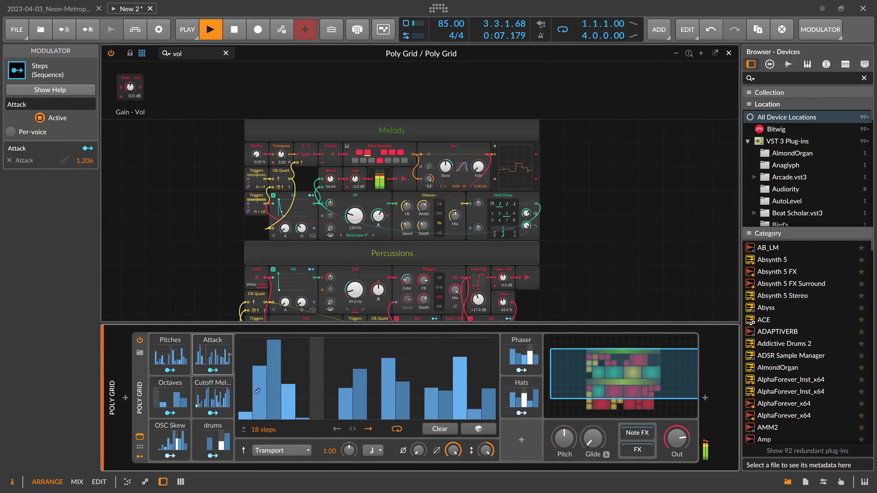
click(477, 429)
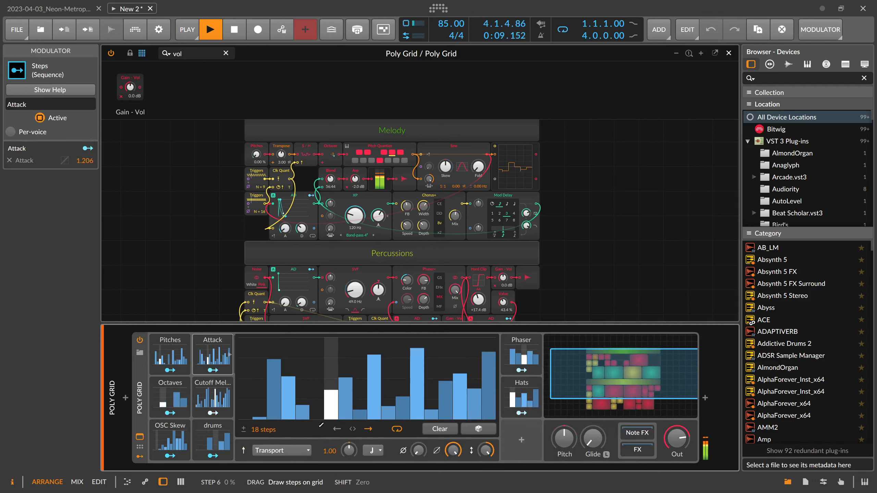
drag(359, 413, 382, 428)
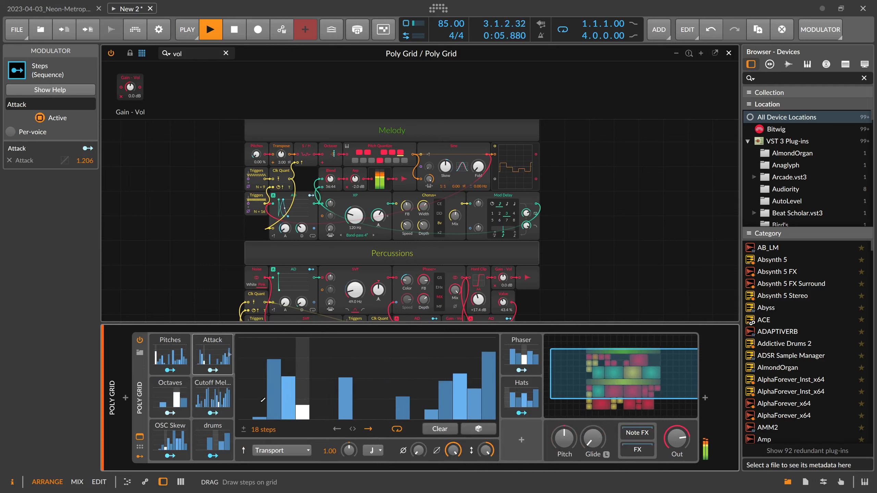
mouse_move(302, 336)
mouse_down()
mouse_move(437, 340)
mouse_move(301, 357)
mouse_up()
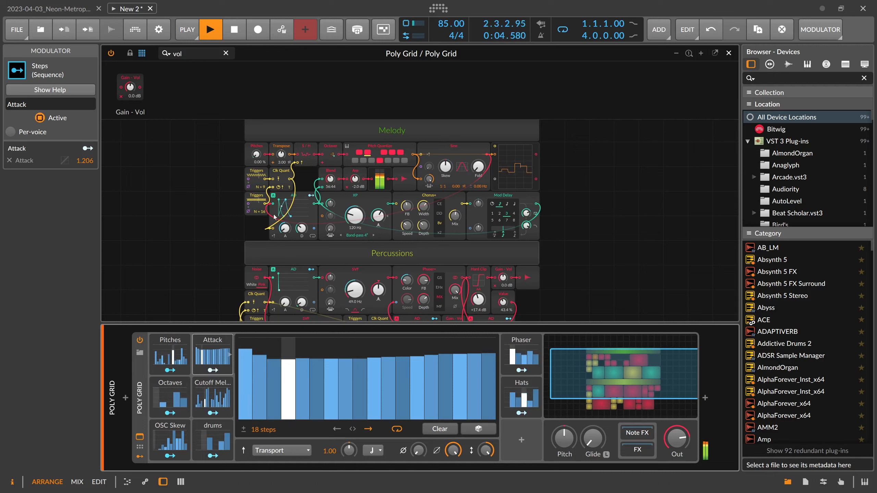
mouse_move(251, 390)
mouse_down()
mouse_move(450, 419)
mouse_move(324, 396)
mouse_move(251, 418)
mouse_up()
drag(443, 408, 419, 413)
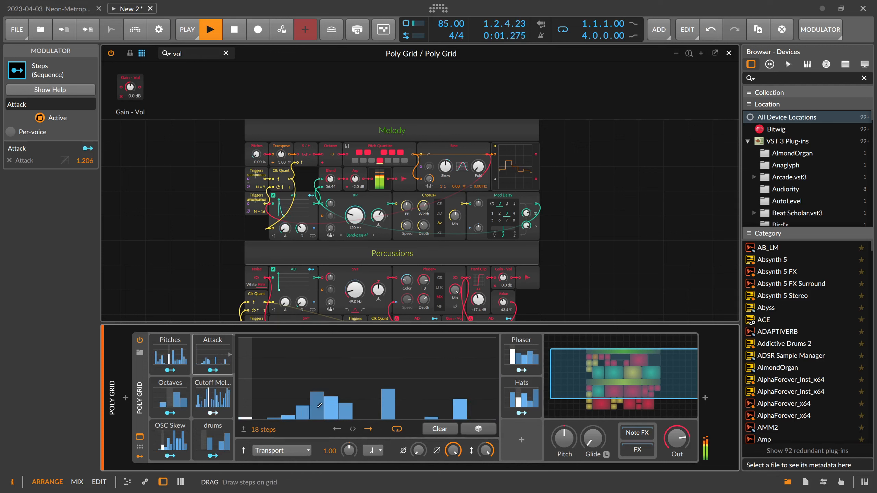
Insert ValhallaSupermassive into the Poly Grid's FX chain and set its Mix to 30.8 %
scroll(297, 301, down, 3)
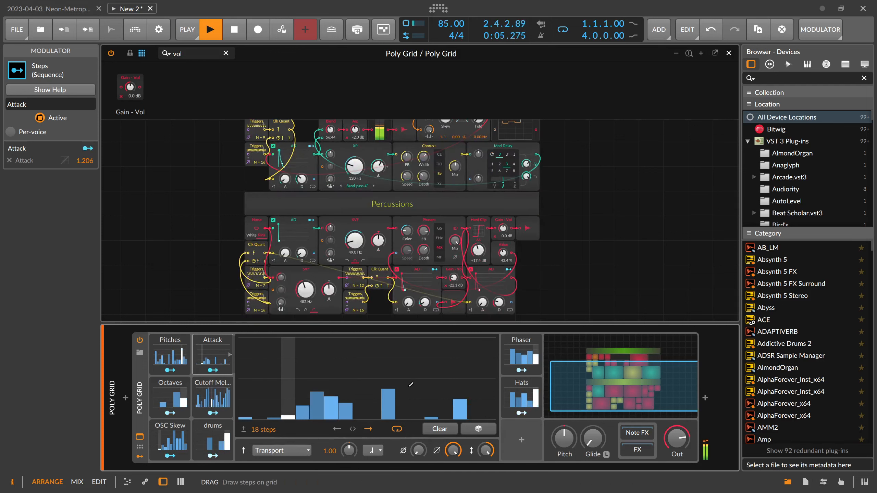
click(701, 398)
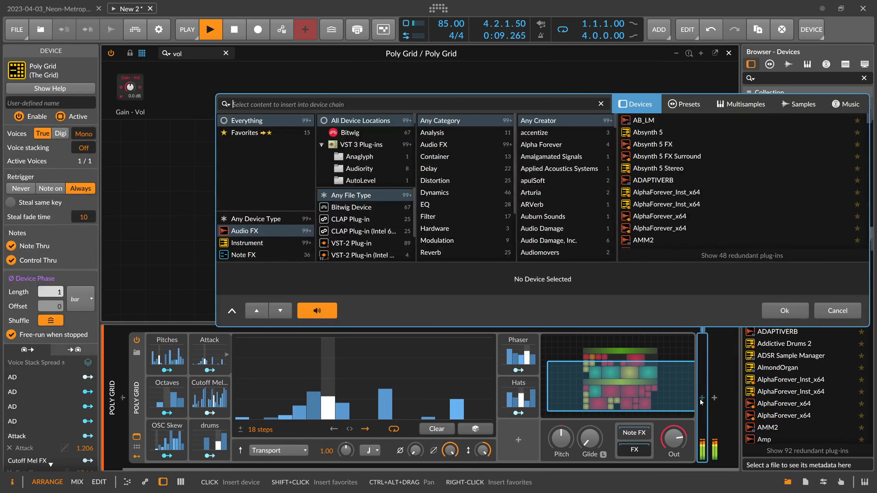
text(super)
key(Down)
key(Down)
key(Down)
key(Return)
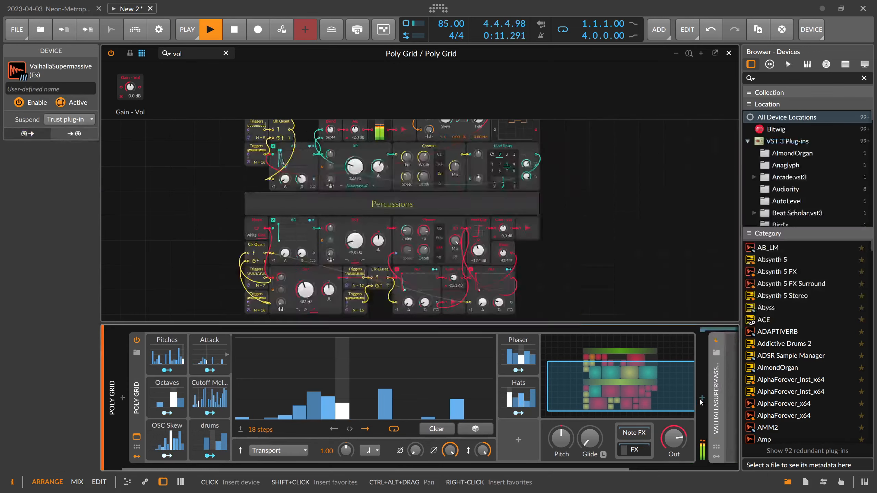
drag(332, 218, 331, 229)
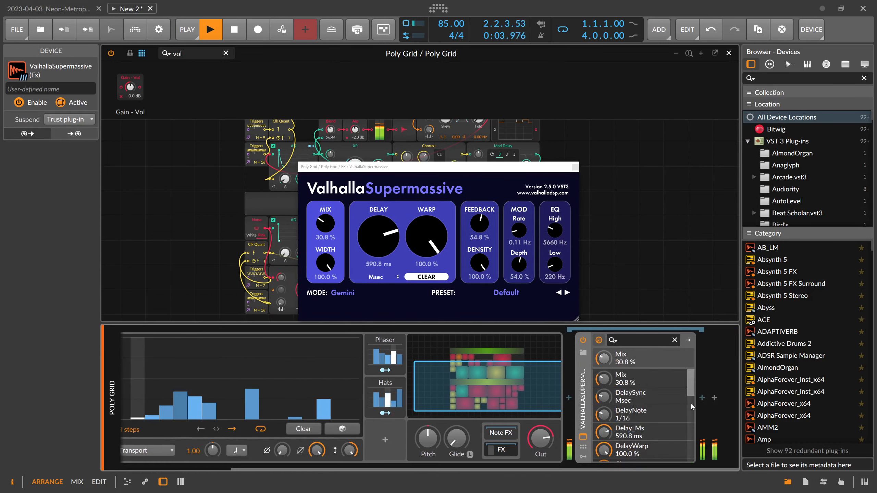
Insert the Auto-Level-Fancy preset after ValhallaSupermassive in the FX chain
click(703, 402)
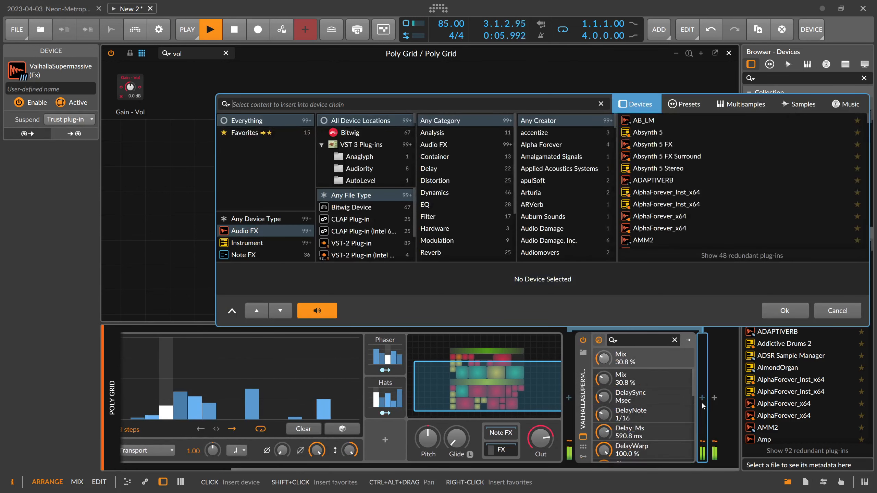
text(fancy)
click(685, 104)
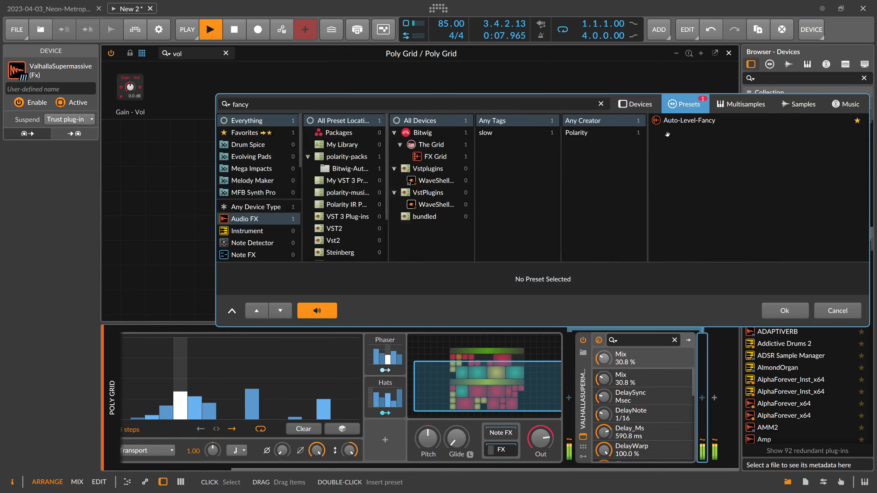
double_click(697, 122)
Set the Auto Level device's Threshold to 11.0 % and its Fall to about 373 ms
drag(537, 469, 702, 468)
drag(522, 376, 522, 374)
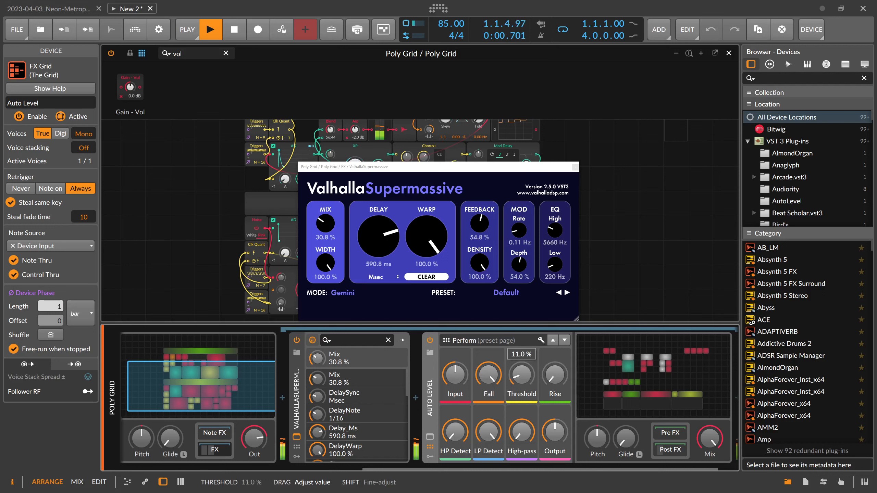
drag(379, 469, 301, 470)
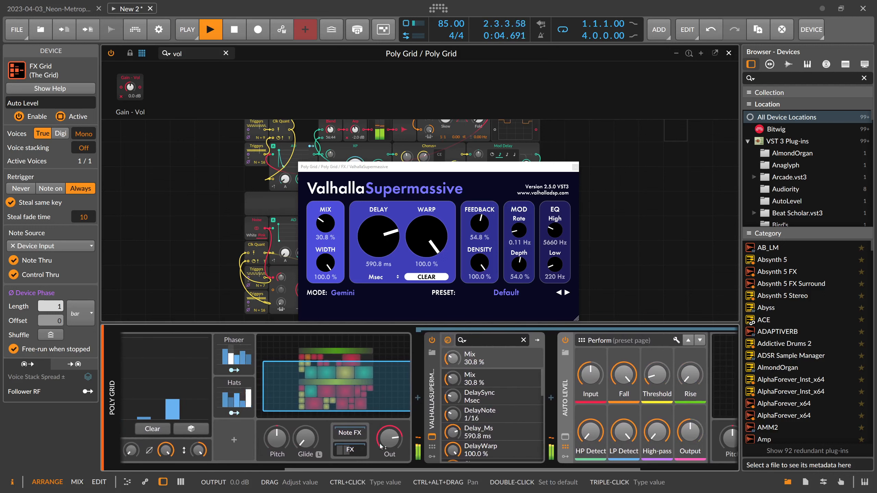
drag(383, 469, 485, 469)
drag(487, 377, 452, 378)
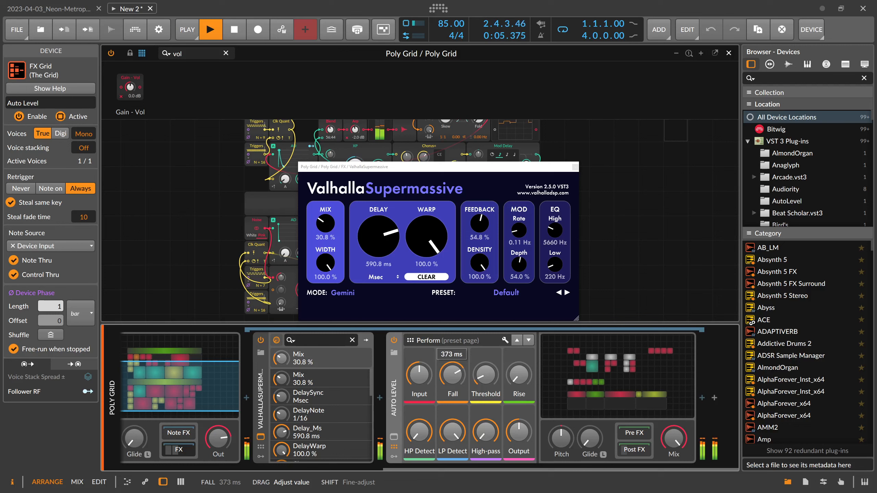
drag(452, 375, 453, 374)
Close the ValhallaSupermassive window, collapse the Poly Grid's FX chain and hide the device panel
drag(503, 146, 536, 177)
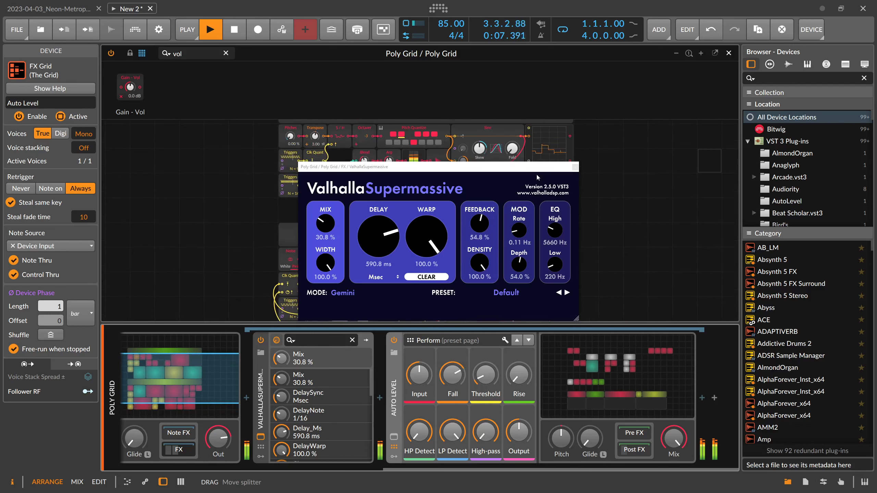
click(575, 167)
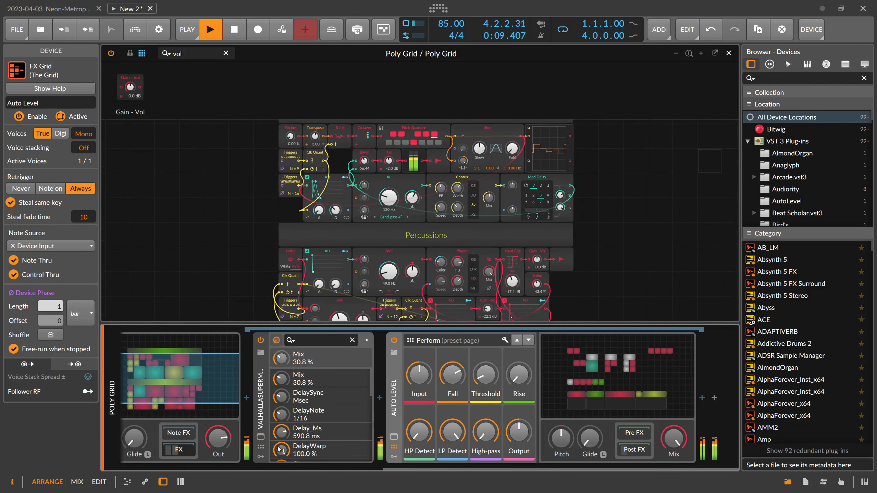
click(179, 450)
click(163, 481)
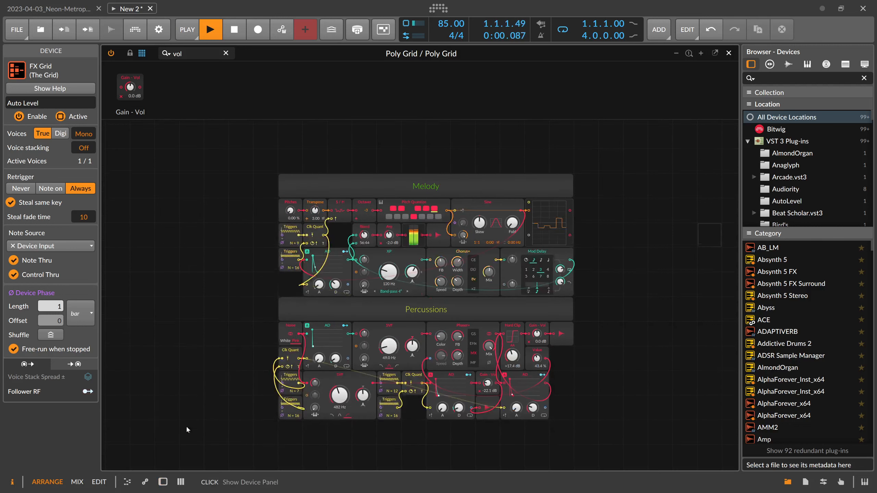
Set the decay of the first AD envelope in the Percussions section to 4.30 ms
scroll(242, 307, down, 2)
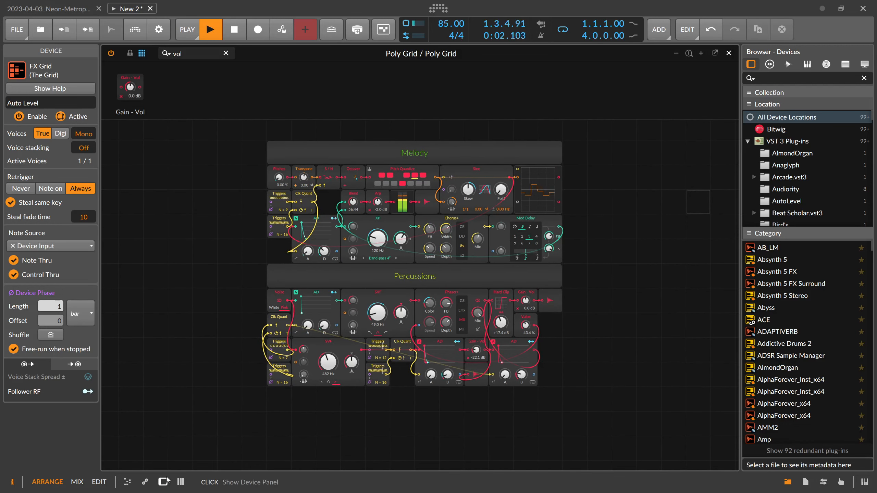
drag(326, 331, 325, 330)
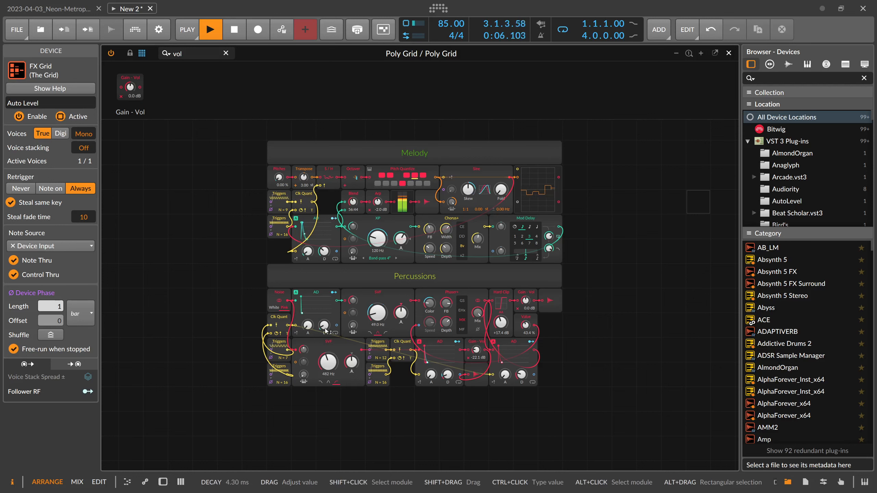
scroll(221, 315, up, 3)
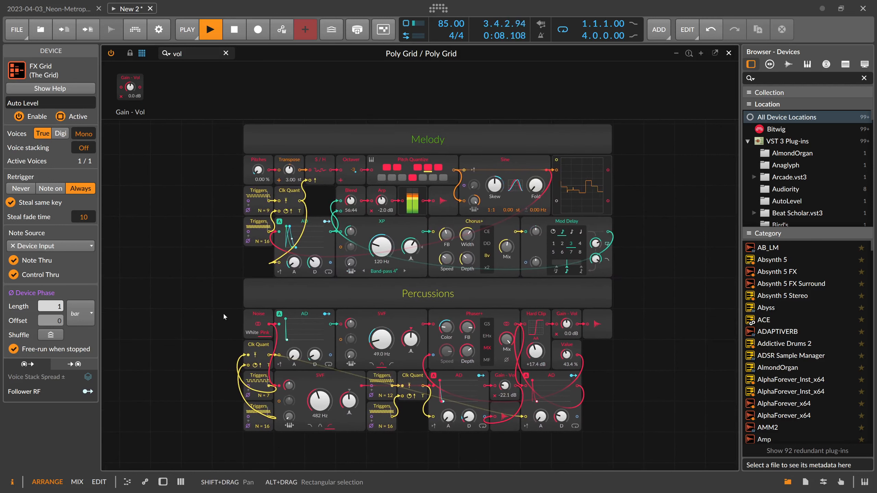
Reduce the interface scale one level and colour the Percussions label yellow
key(ctrl+alt+minus)
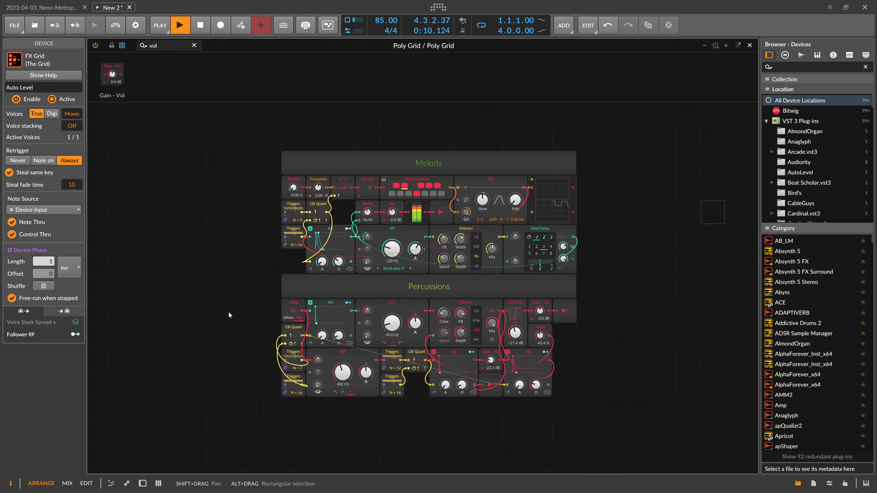
scroll(228, 312, up, 2)
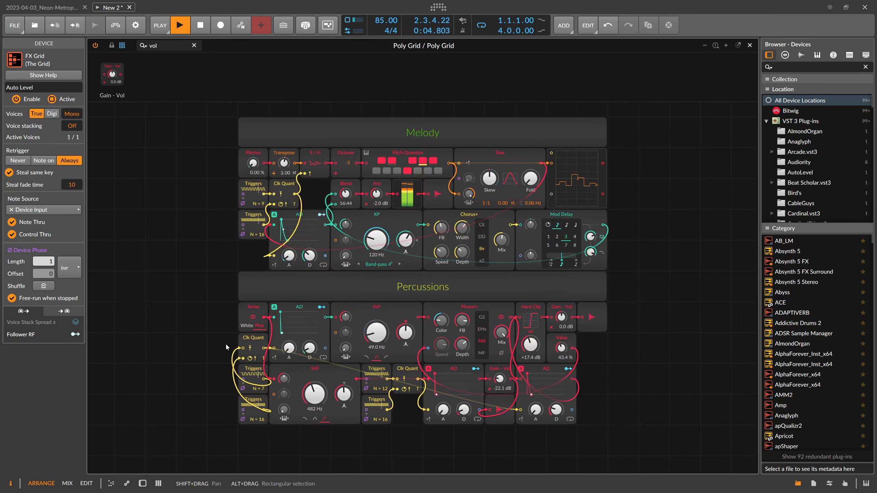
click(361, 293)
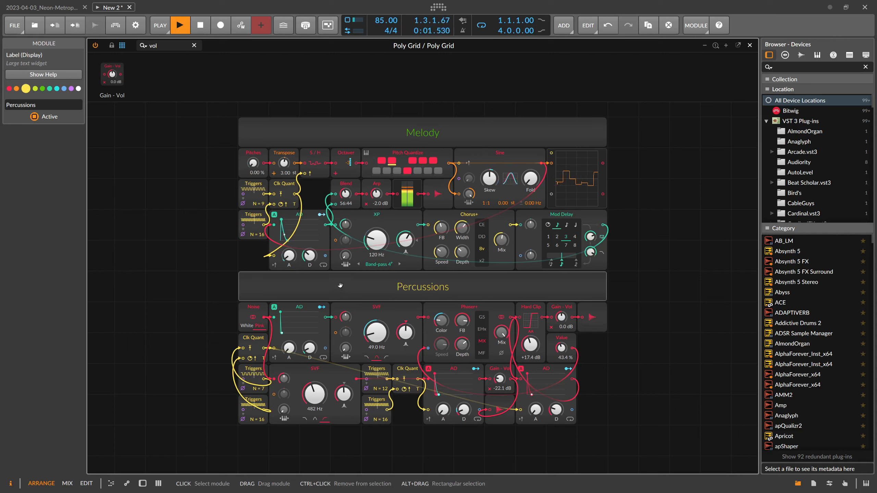
click(473, 168)
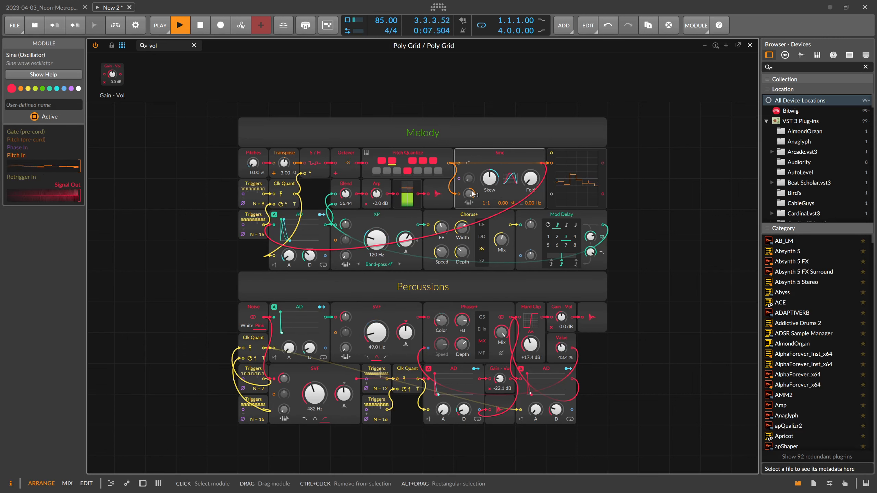
Insert a Sine oscillator in the free space below the Percussions section and attach an AD envelope to its output
scroll(454, 195, down, 2)
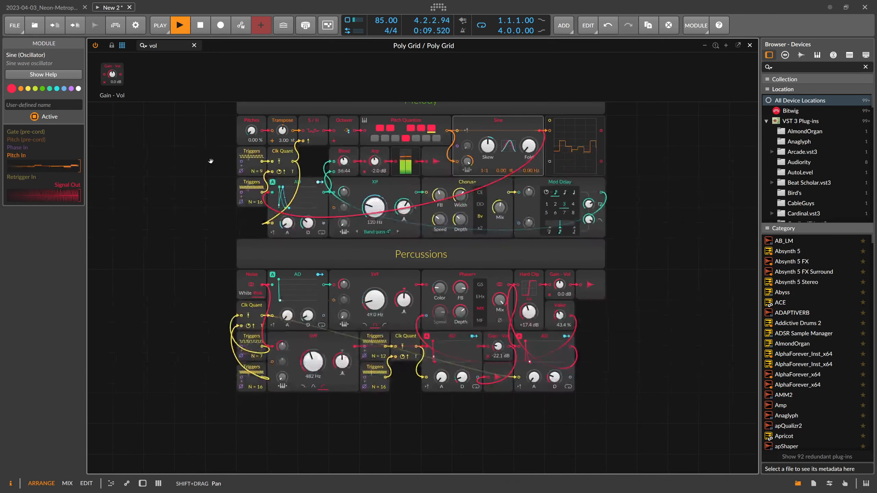
click(194, 45)
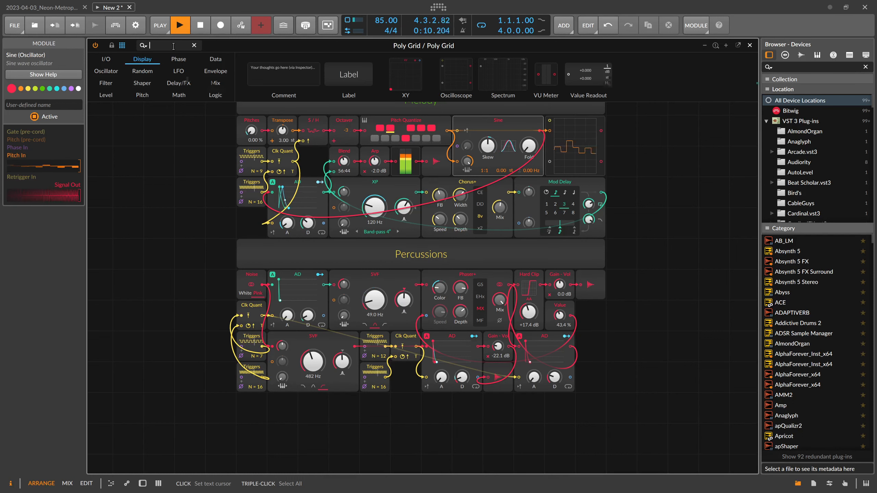
text(sin)
drag(122, 74, 296, 435)
scroll(311, 425, down, 2)
scroll(397, 389, left, 1)
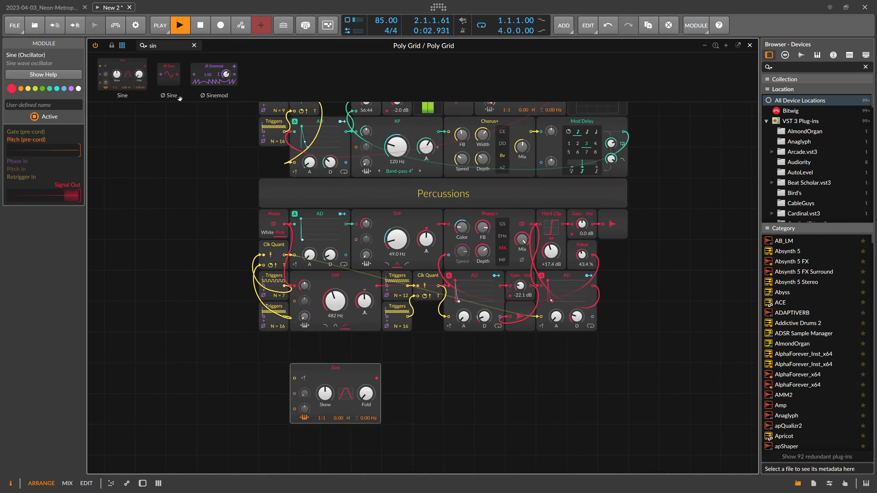
text(ad)
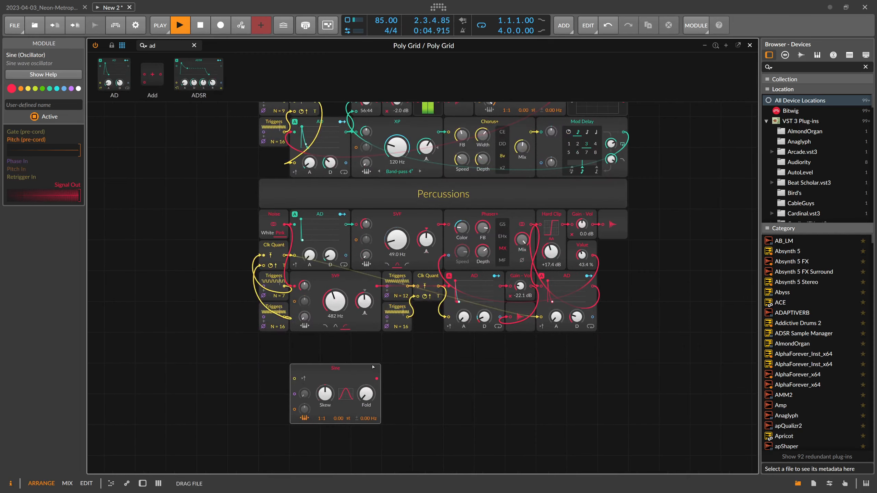
key(Return)
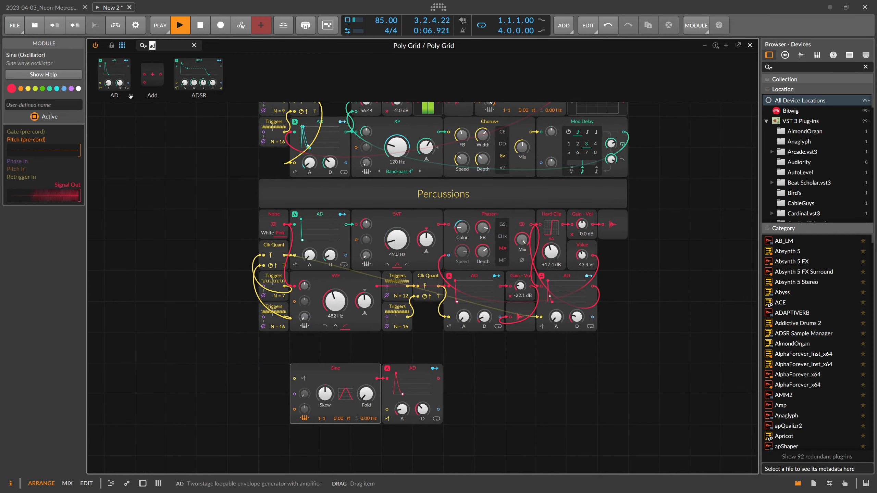
Duplicate the Melody's Sample / Hold module, fed by Transpose, and place the copy directly before the new Sine oscillator
scroll(216, 179, up, 2)
click(292, 132)
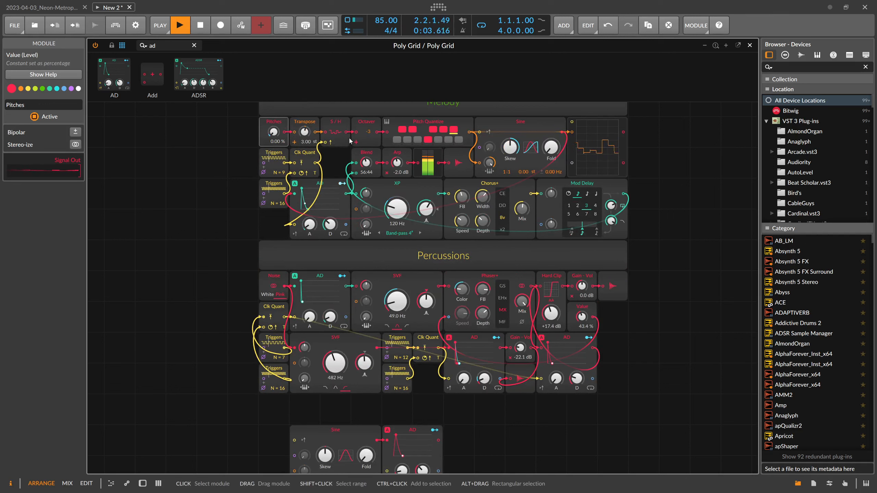
click(315, 135)
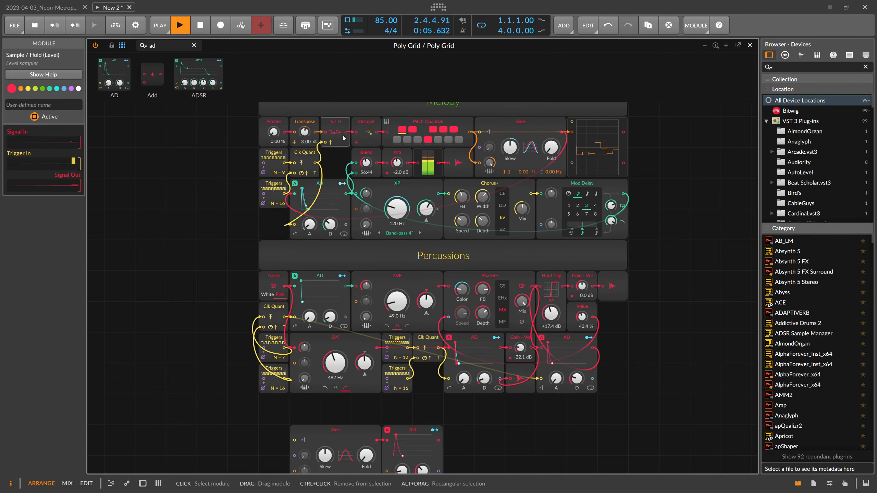
key(ctrl+d)
drag(315, 136, 262, 441)
Duplicate the Melody's Pitch Quantize module behind the copied Sample / Hold, shifting the new Sine and AD aside to make room
click(412, 126)
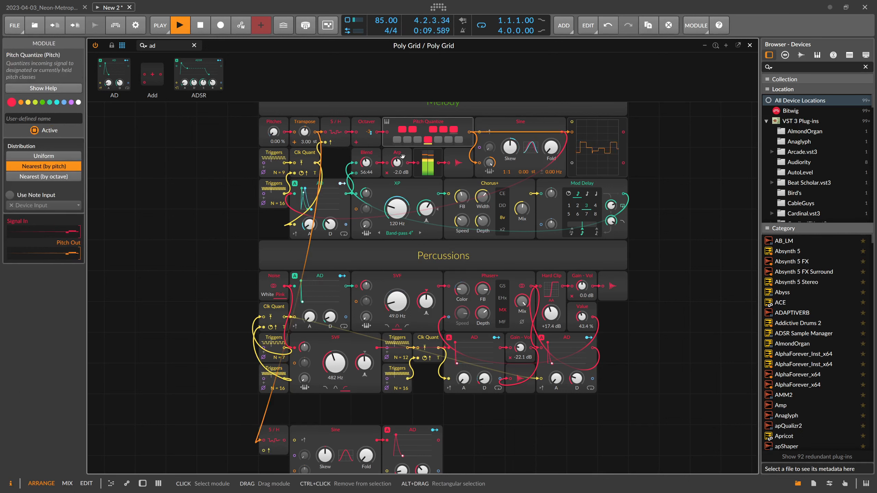
scroll(300, 384, down, 1)
key(ctrl+d)
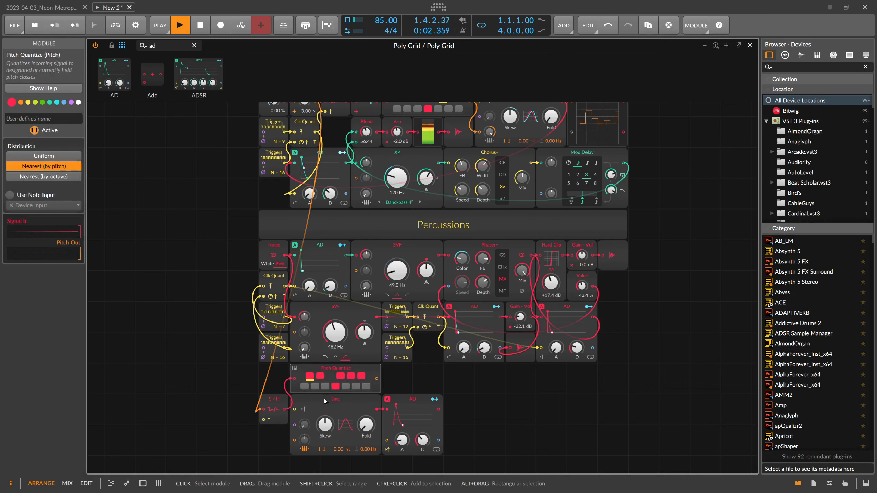
drag(503, 456, 460, 407)
drag(349, 379, 350, 410)
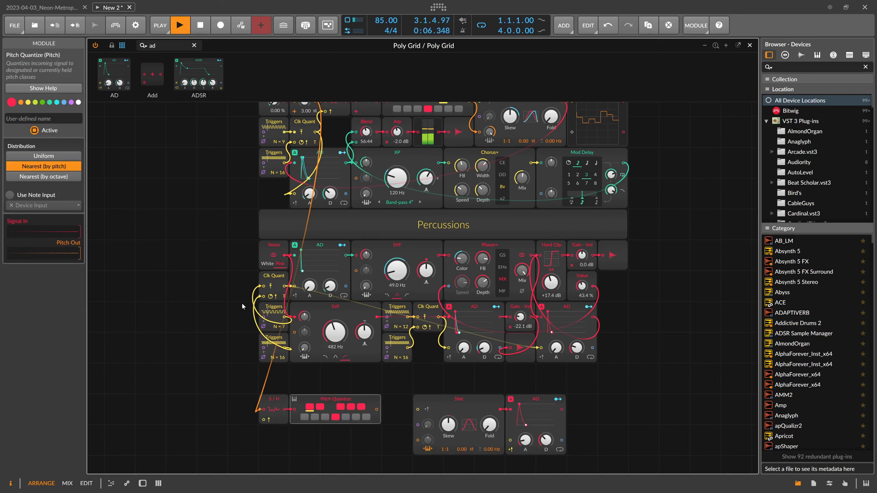
Copy the Percussions' first Clk Quant and its two Triggers modules to the space below the copied Sample / Hold
drag(249, 284, 279, 364)
scroll(271, 360, down, 3)
click(270, 353)
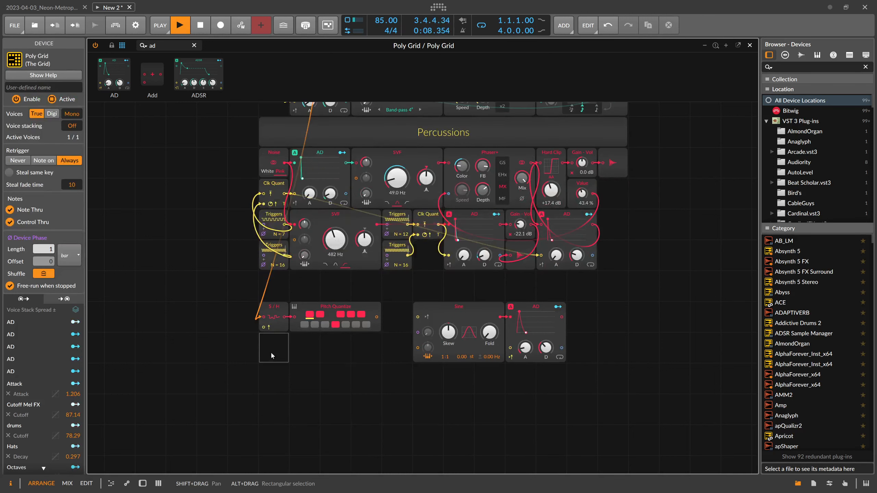
key(ctrl+v)
Connect the copied Clk Quant to the Sample / Hold trigger input and set the upper copied Triggers to N = 4
drag(284, 347, 264, 328)
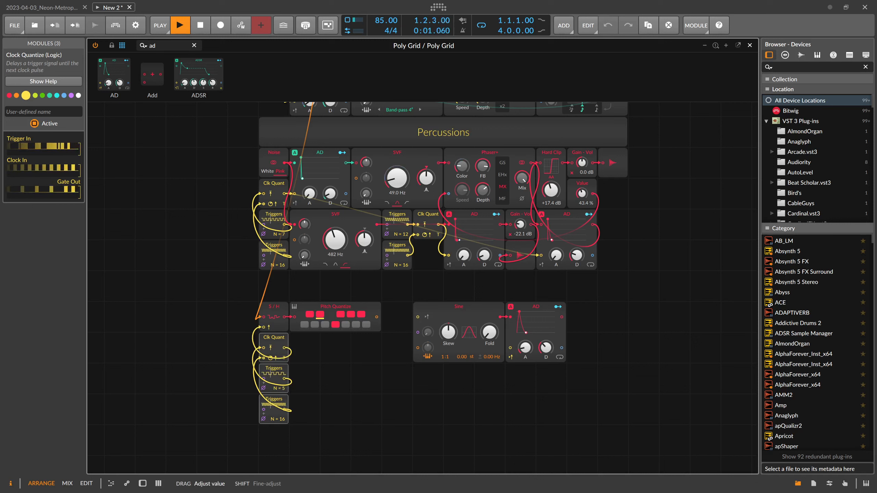
drag(278, 388, 279, 392)
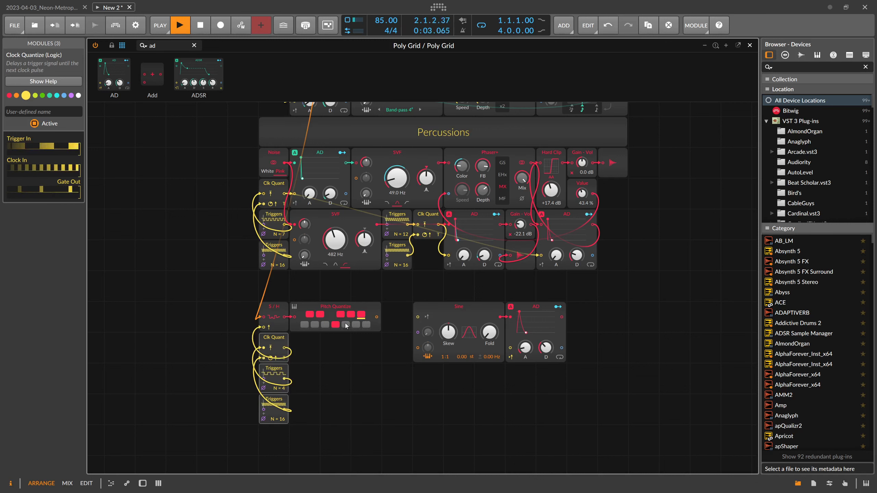
Insert an Octaver set to -3 between the copied Pitch Quantize and the new Sine, connecting it to the Sine's pitch input
drag(173, 46, 60, 48)
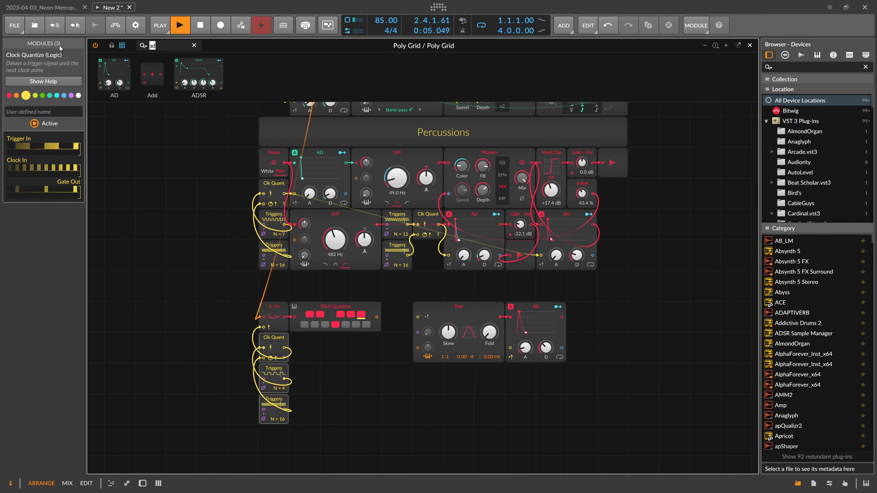
text(oc)
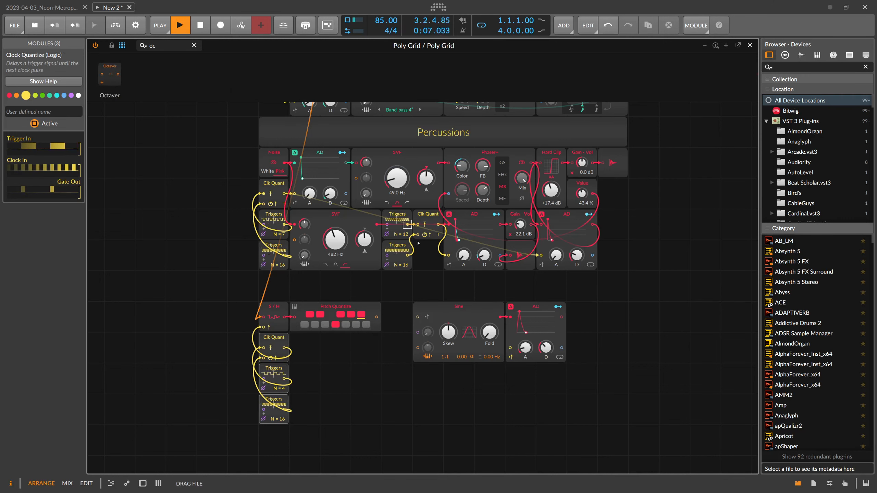
drag(418, 243, 399, 317)
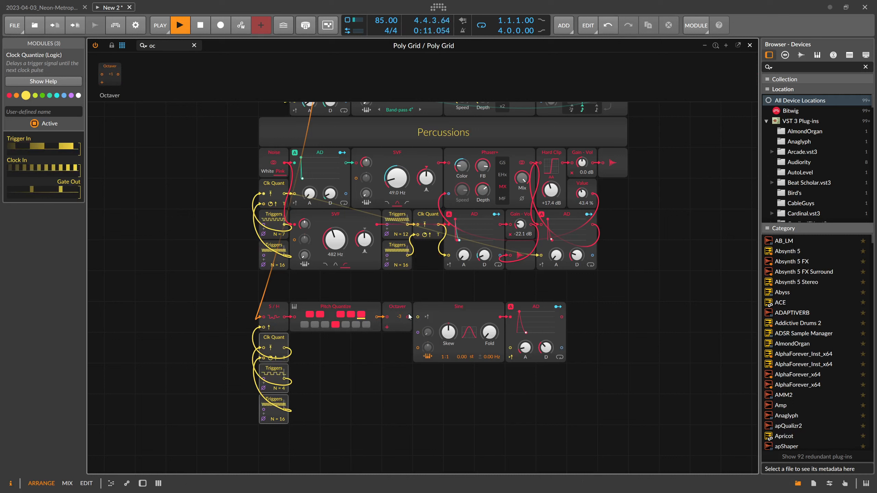
drag(409, 317, 418, 348)
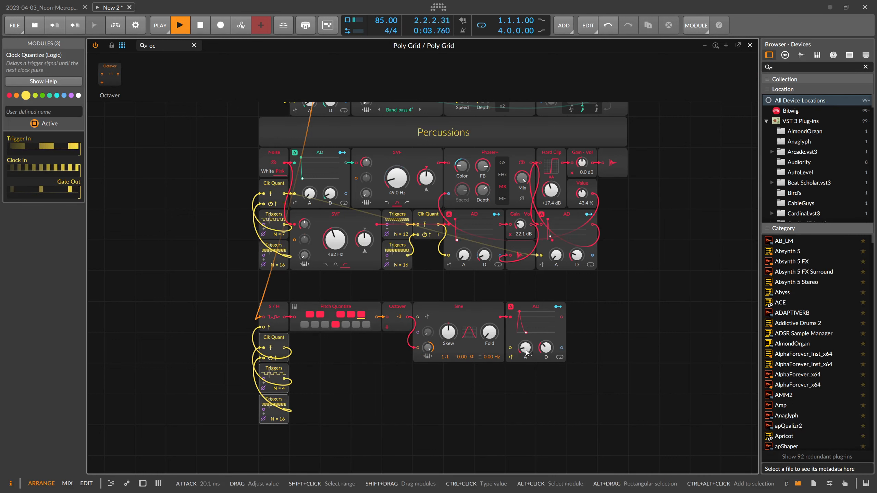
Trigger the new AD envelope from the copied Clk Quant's output and set its attack to 0.09 ms
drag(284, 347, 514, 351)
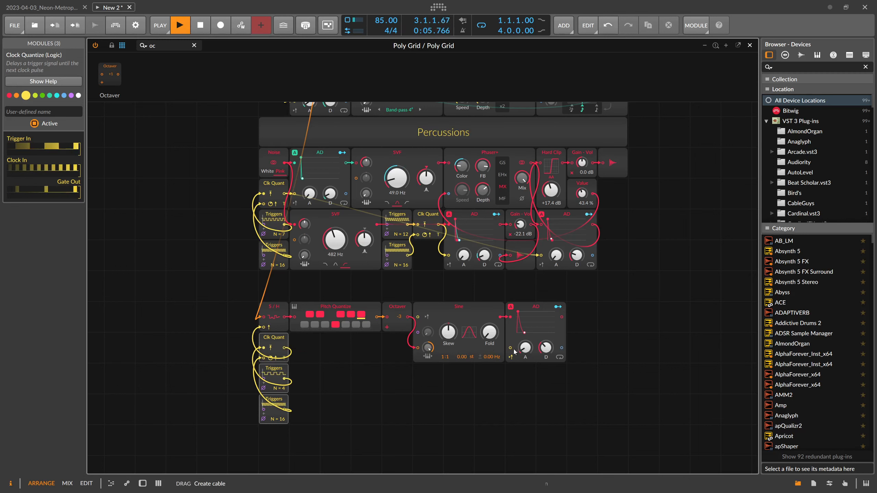
drag(283, 348, 524, 351)
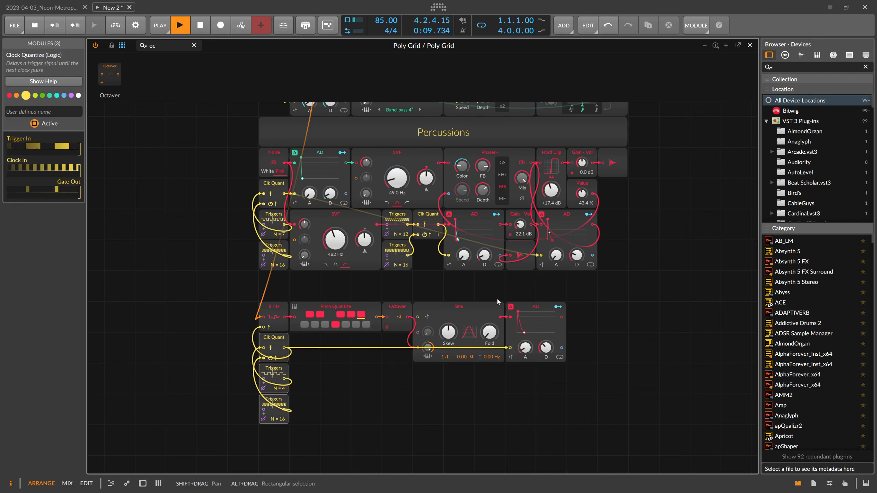
scroll(511, 304, up, 8)
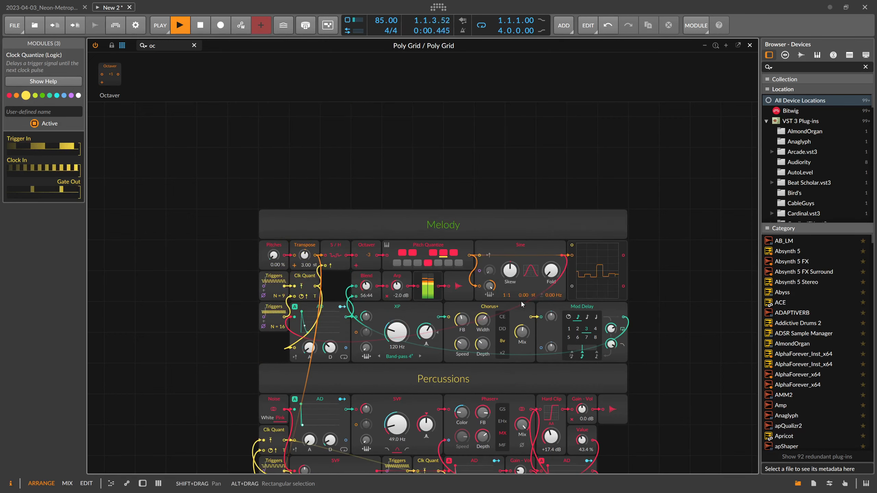
scroll(521, 300, down, 8)
click(520, 301)
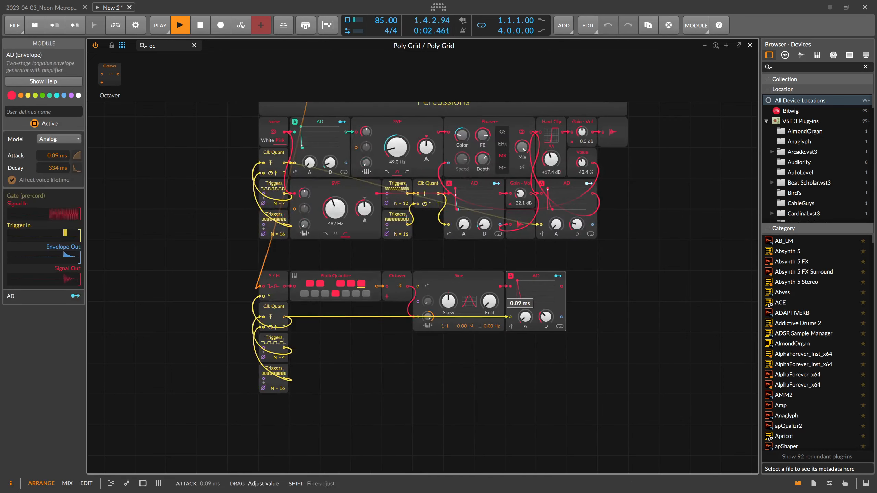
Copy the Percussions' final Gain - Vol and audio output modules behind the new AD envelope and connect the envelope to them
scroll(615, 171, up, 2)
click(586, 184)
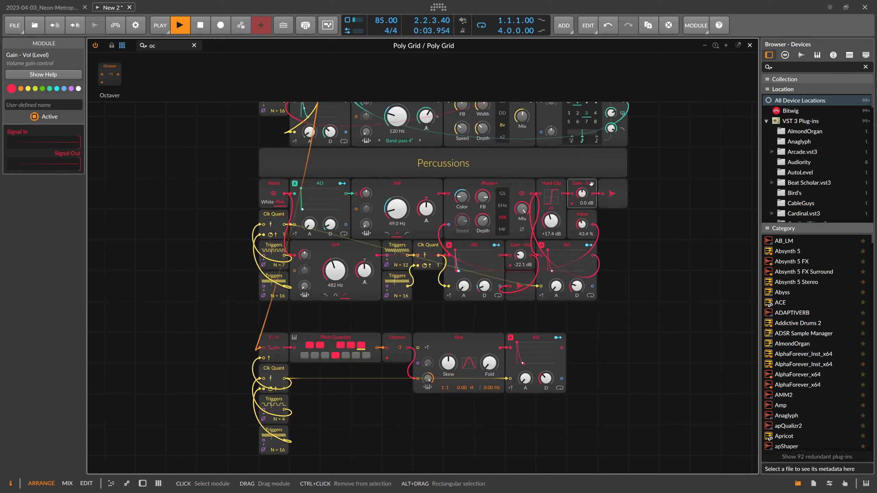
ctrl+click(610, 188)
key(ctrl+c)
click(579, 337)
key(ctrl+v)
drag(562, 348, 572, 347)
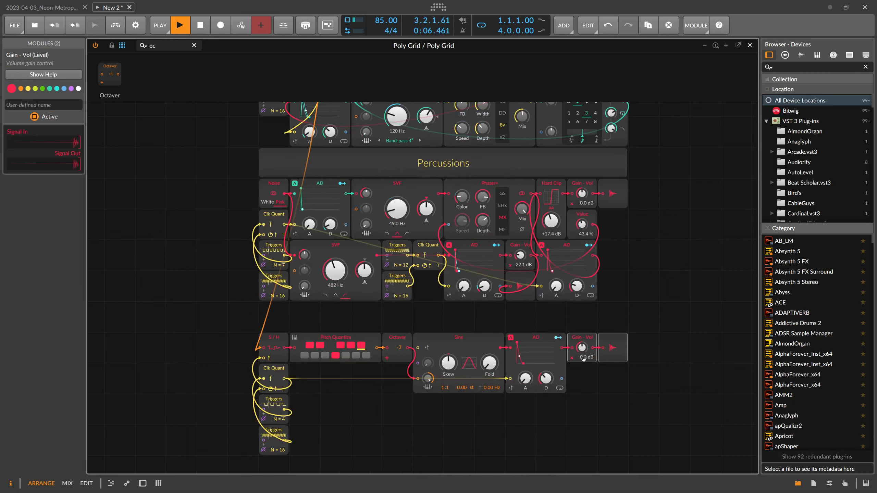
Set the new AD's decay to 1.15 s and the new Sine's Fold to +10.56 st
drag(546, 379, 545, 375)
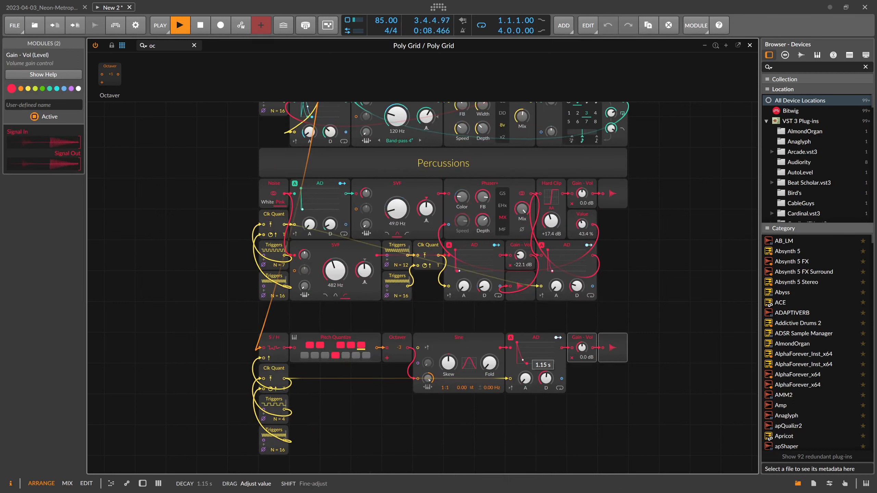
drag(490, 363, 490, 368)
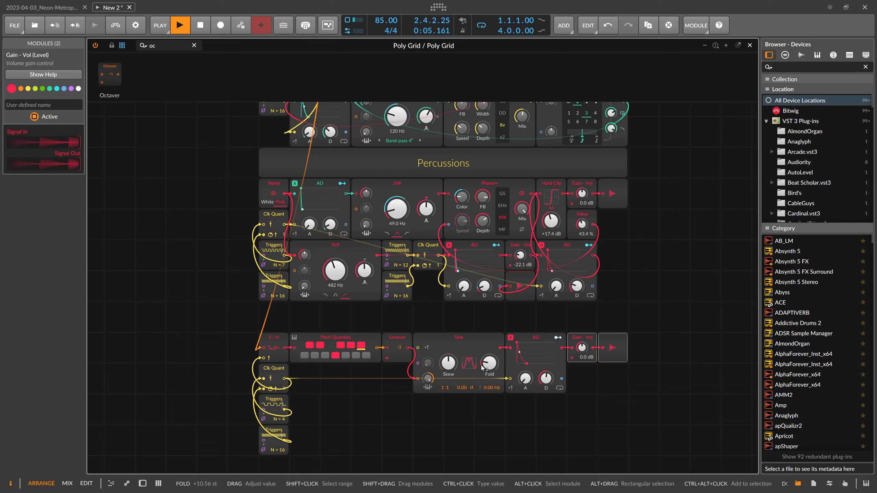
Set the upper Triggers module below the new Clk Quant to N = 5
click(285, 373)
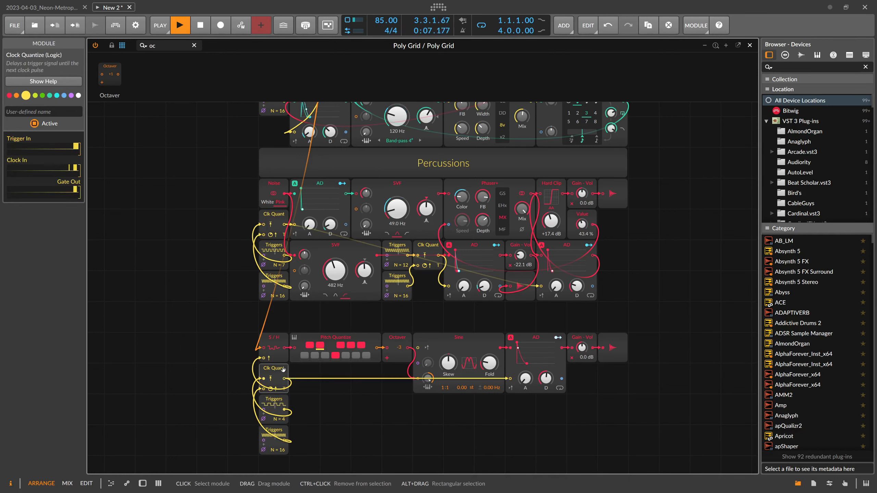
drag(278, 419, 279, 415)
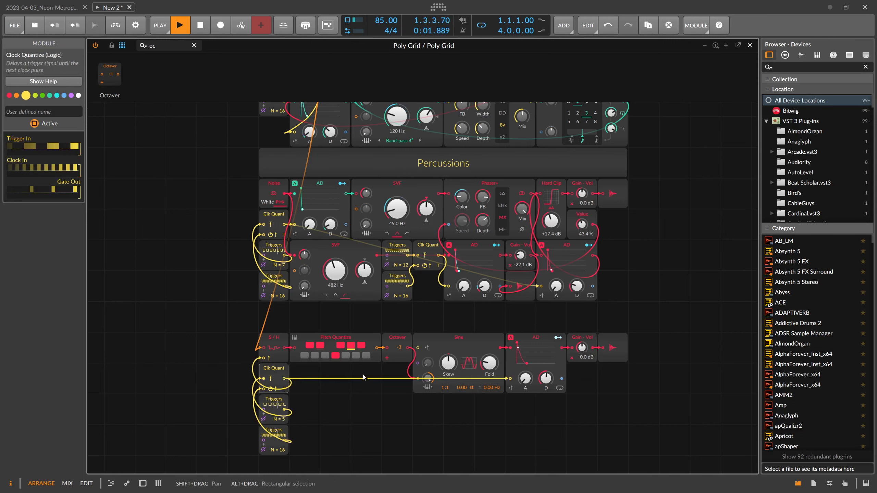
Return the new Sine's Fold to its minimum and set the new AD's decay to 464 ms
drag(545, 378, 546, 383)
drag(491, 365, 491, 384)
drag(545, 378, 525, 382)
drag(545, 379, 545, 377)
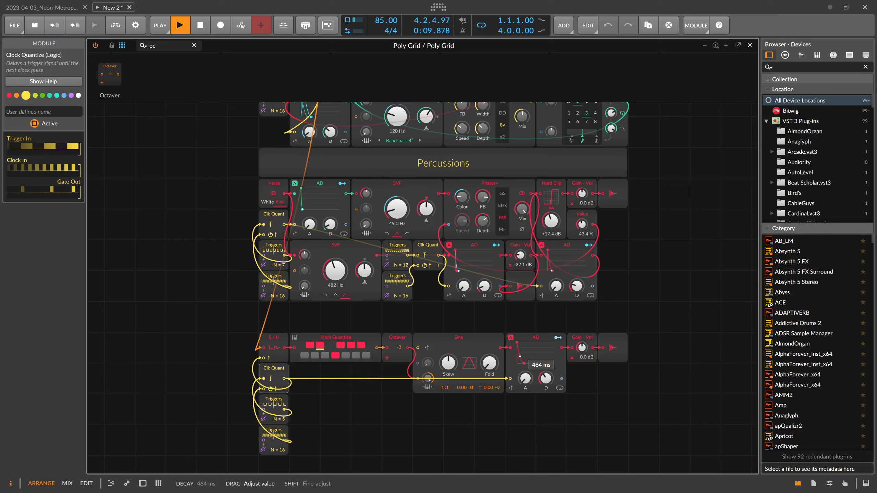
Set the new AD's decay to 683 ms and return the new Sine's Skew to its default 50 %
drag(545, 379, 546, 378)
drag(448, 364, 448, 362)
double_click(448, 364)
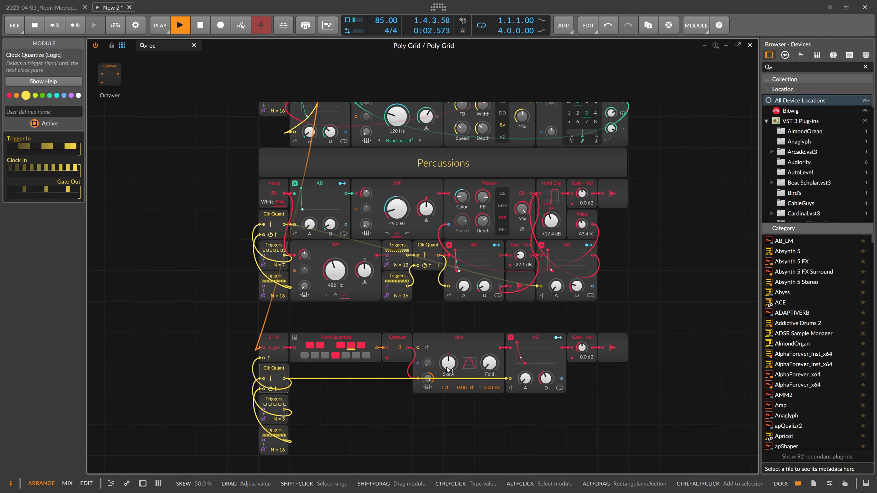
click(525, 380)
Copy the new AD envelope, paste it directly below the original and connect its envelope output to the Sine's middle input
click(533, 348)
key(ctrl+c)
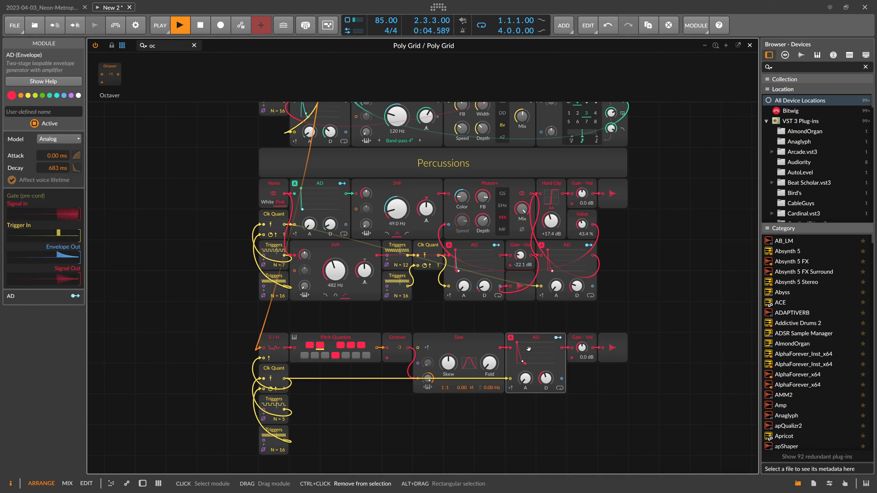
scroll(522, 374, down, 2)
click(519, 355)
key(ctrl+v)
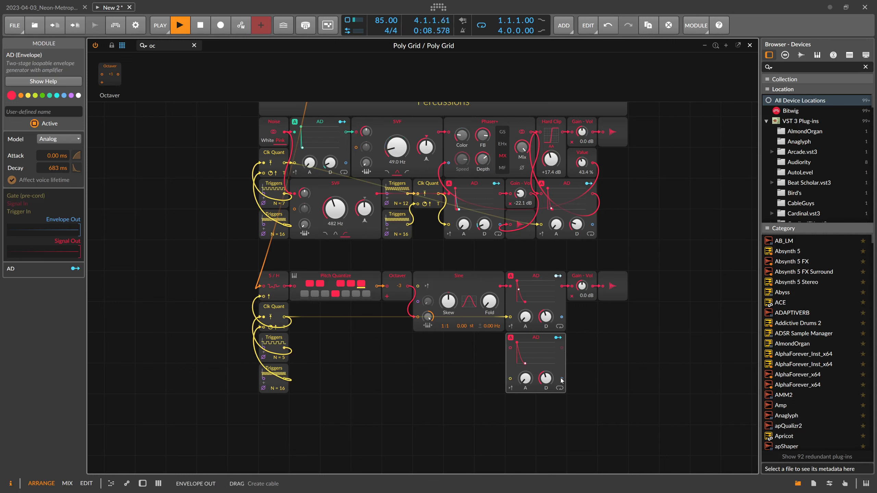
drag(562, 379, 429, 306)
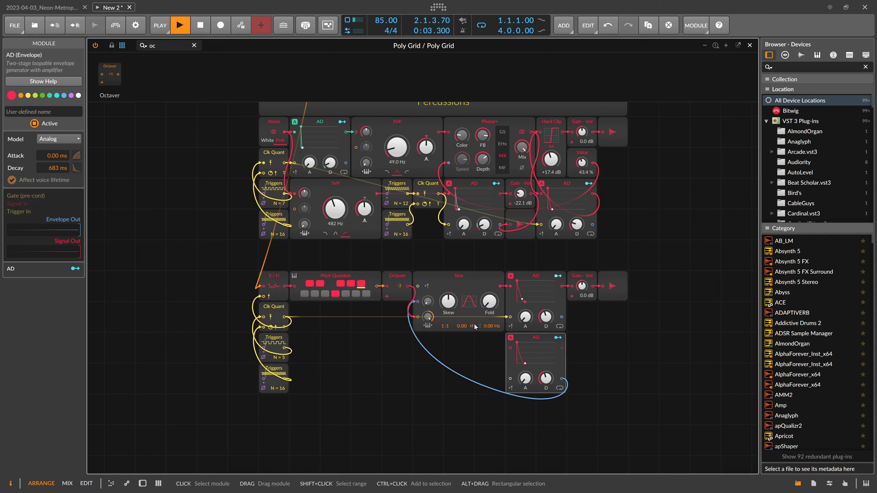
Insert an Add module between the Octaver and the new Sine's pitch input
click(167, 50)
text(ad)
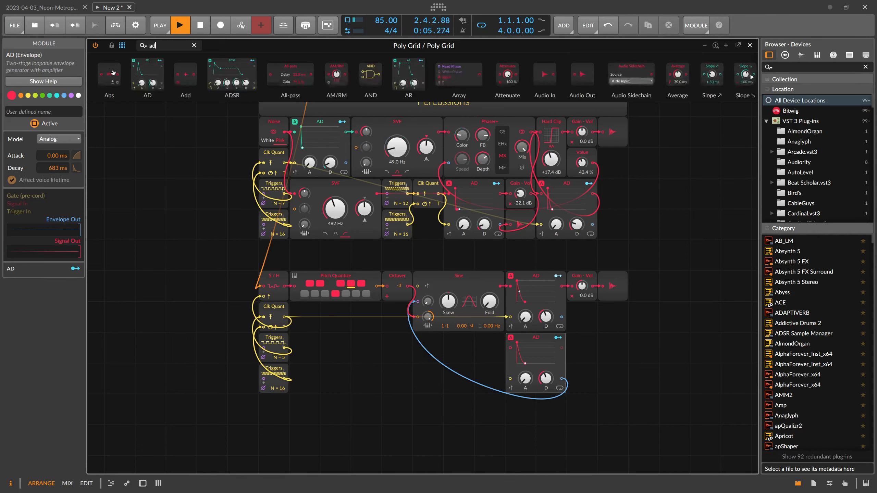
drag(152, 77, 406, 316)
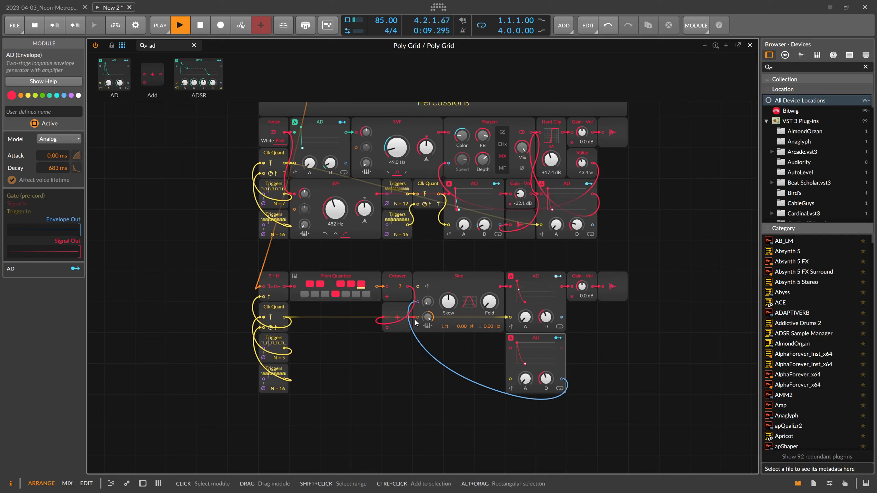
Wire the copied AD between the Clk Quant and the Add module in place of its direct Sine cable, with a 52.3 ms decay
double_click(418, 301)
drag(561, 379, 387, 327)
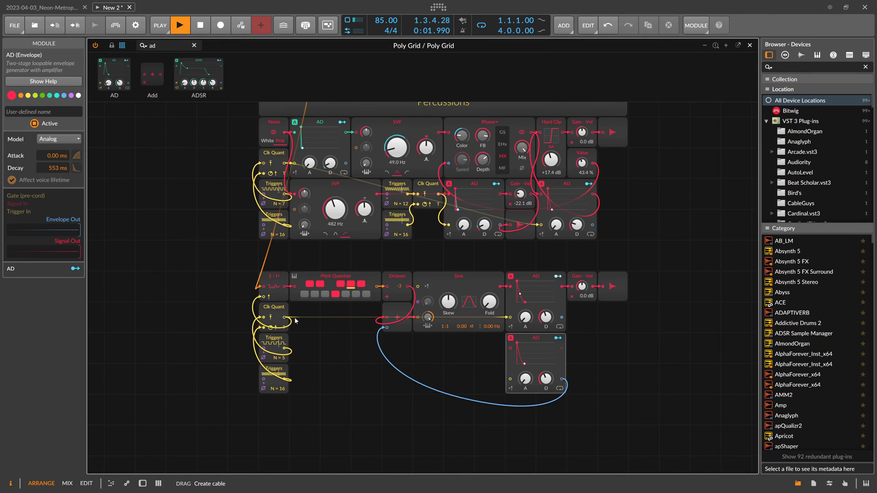
drag(284, 317, 545, 395)
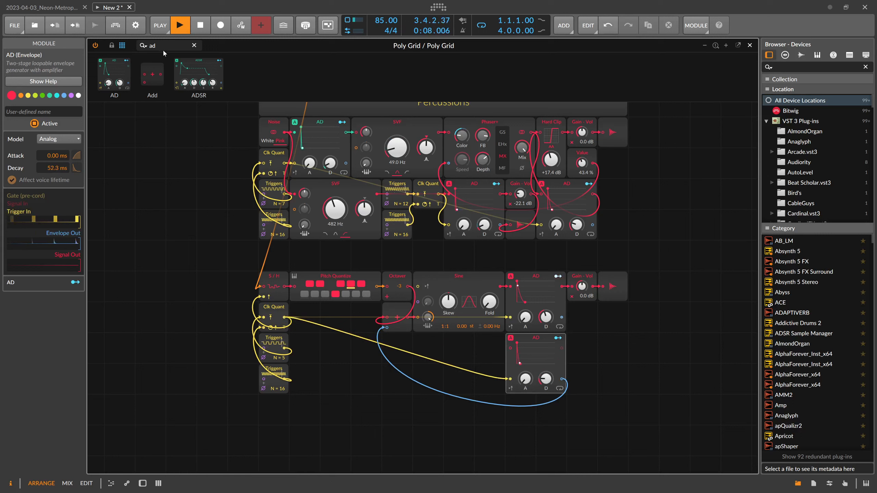
Insert an Attenuate module between the copied AD's envelope output and the Add module, and set it to 22.7 %
text(d)
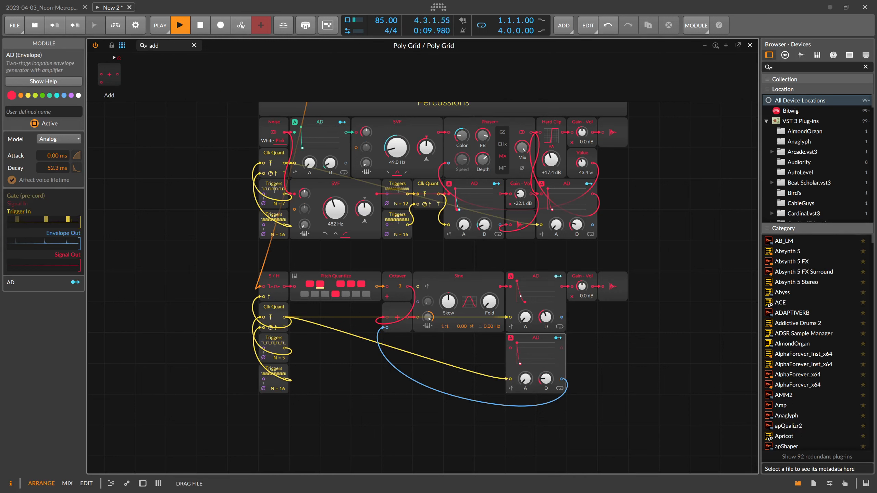
text(ad)
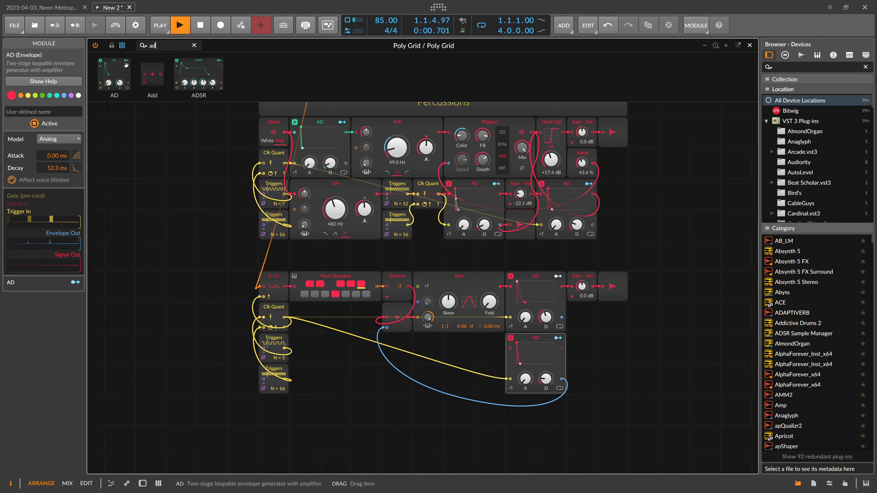
key(BackSpace)
text(tt)
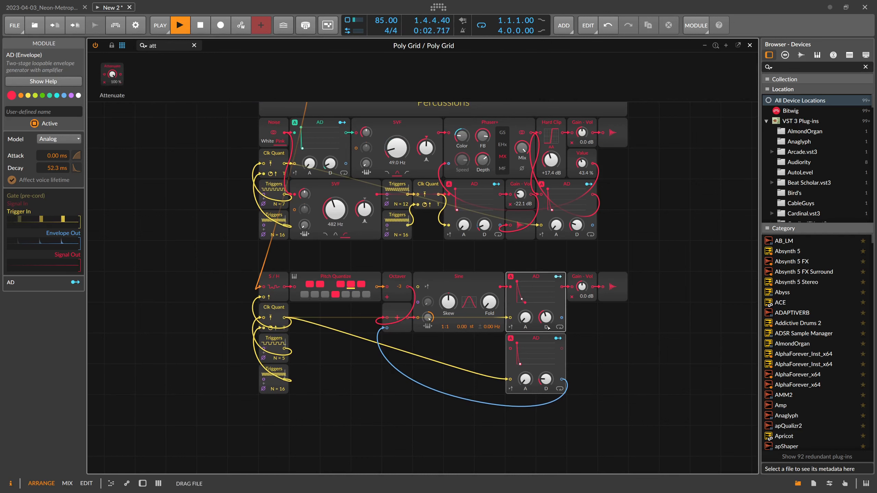
drag(385, 329, 385, 298)
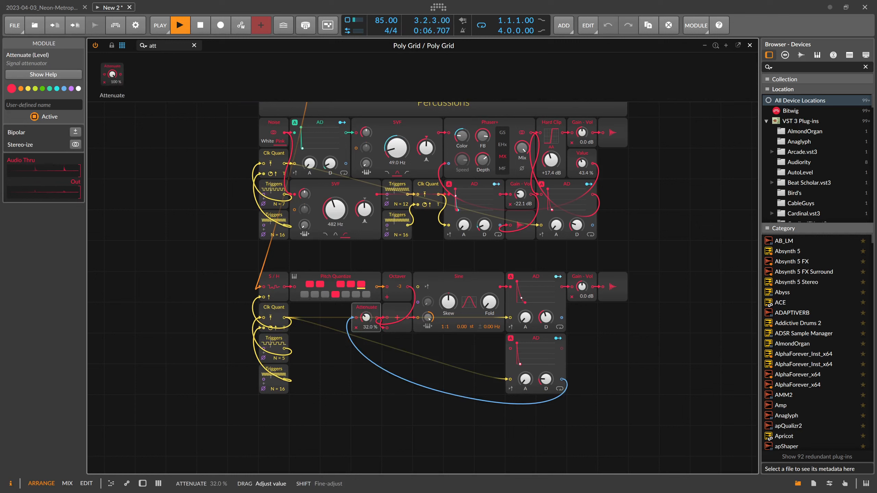
drag(366, 317, 365, 320)
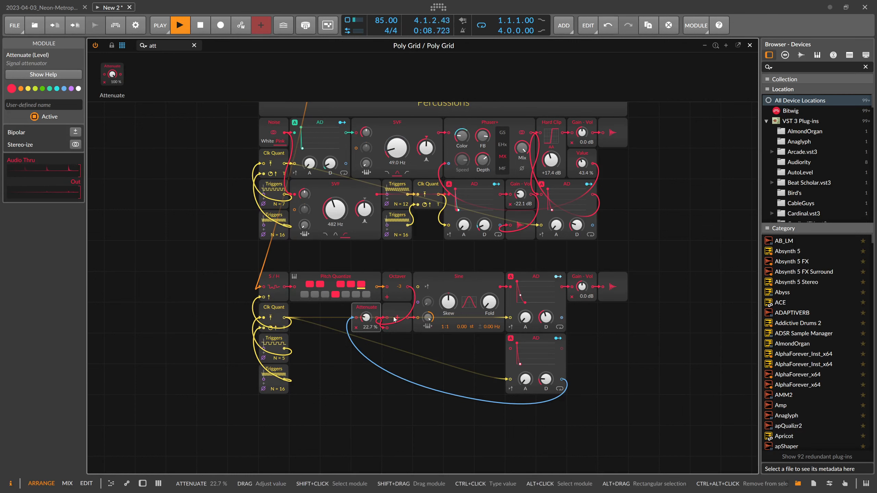
Set the copied AD's decay to 39.5 ms and name that envelope PitchMod
drag(545, 379, 546, 379)
click(527, 332)
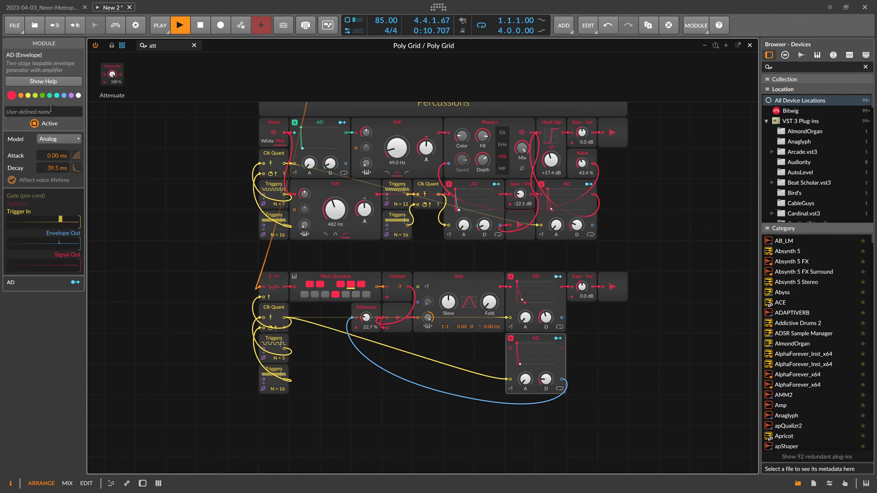
click(49, 109)
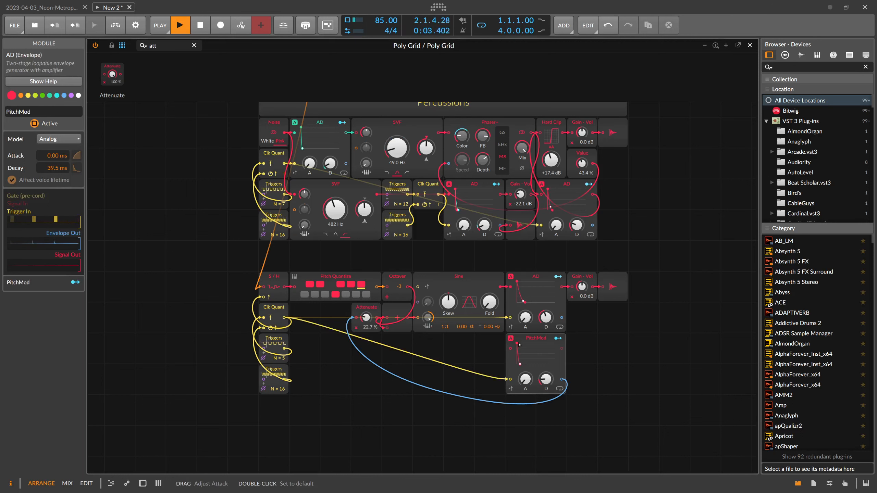
Switch the new voice's upper AD envelope to the Relative model and set its decay to 887 ms
drag(546, 317, 546, 318)
right_click(507, 283)
click(531, 302)
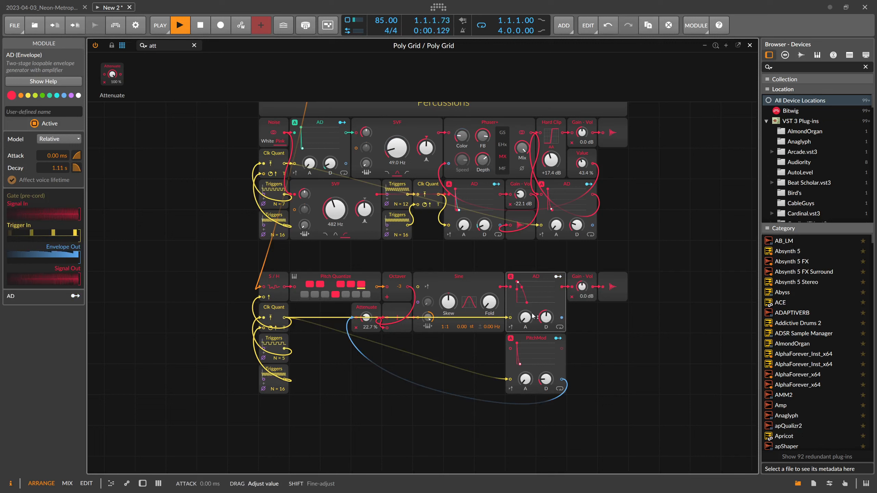
drag(527, 303, 546, 320)
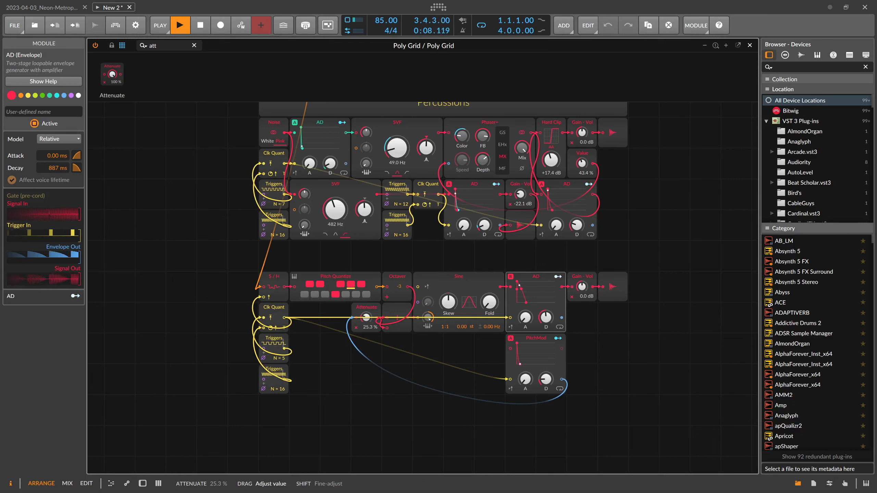
Set the Attenuate to 19.3 % and modulate the new Sine's Skew from PitchMod with an amount of 0.400
drag(448, 302, 448, 284)
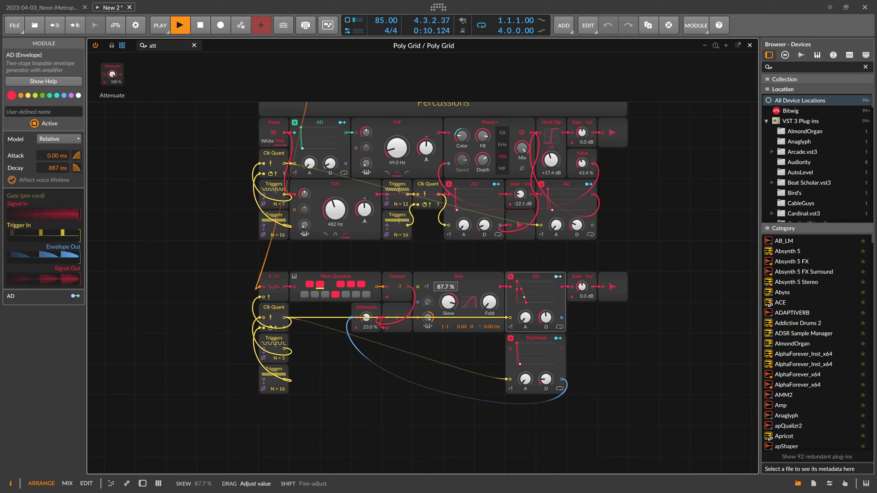
double_click(450, 308)
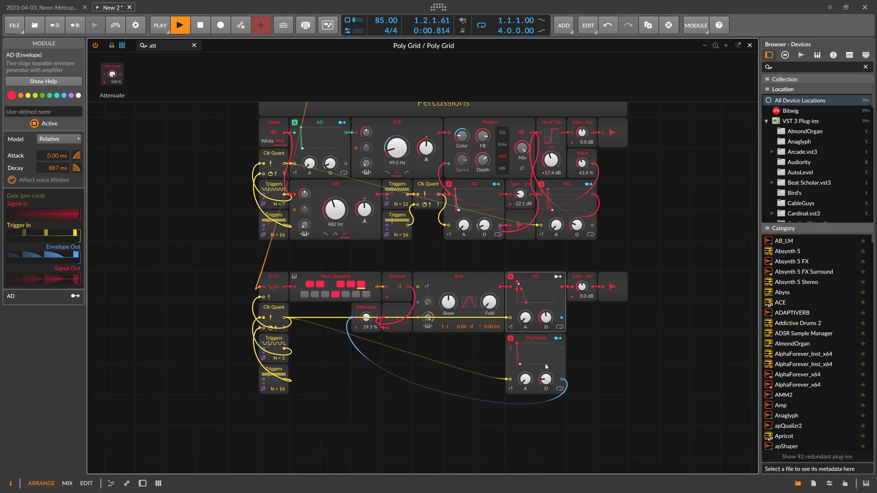
click(558, 338)
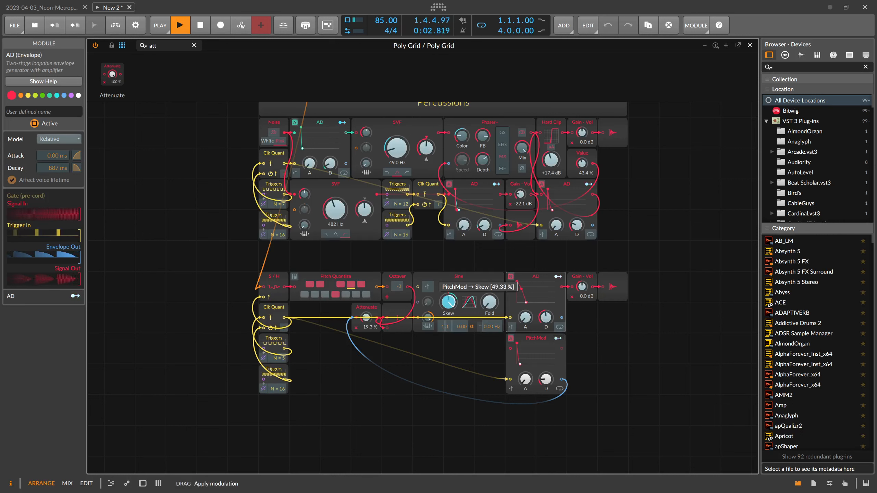
drag(449, 302, 448, 300)
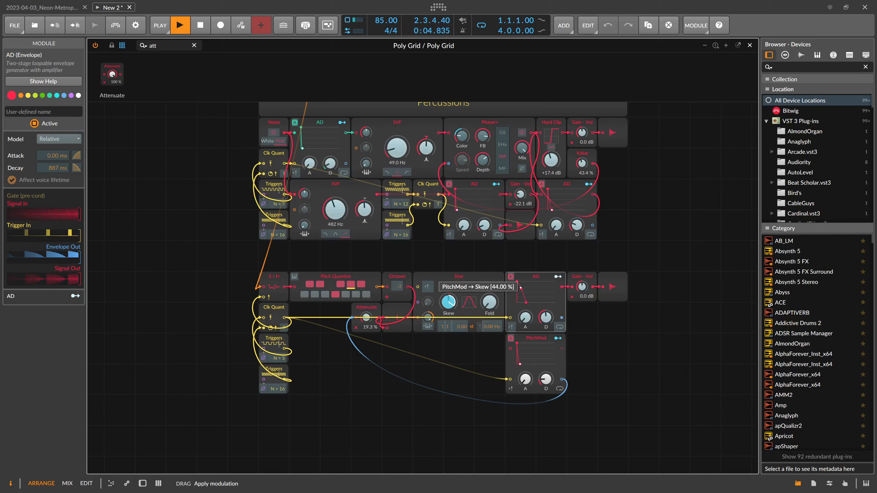
click(385, 337)
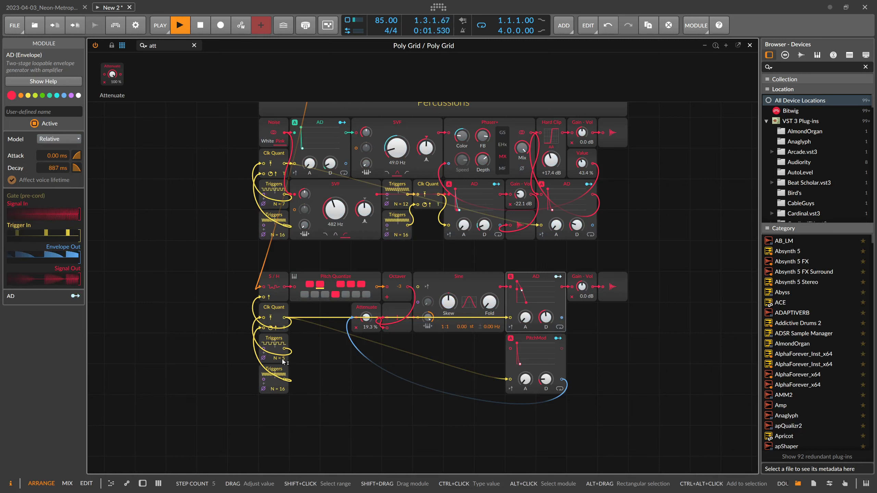
Add a Steps modulator to the Poly Grid device and expand its step editor
click(143, 484)
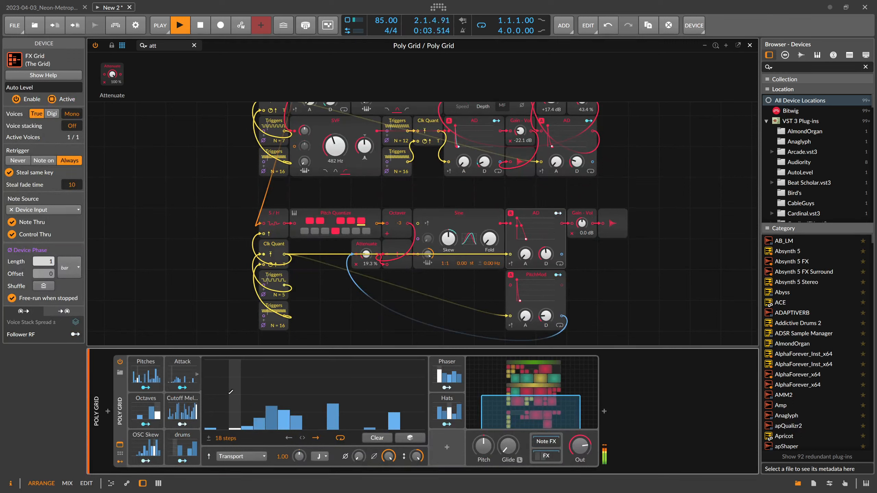
click(447, 448)
text(steo)
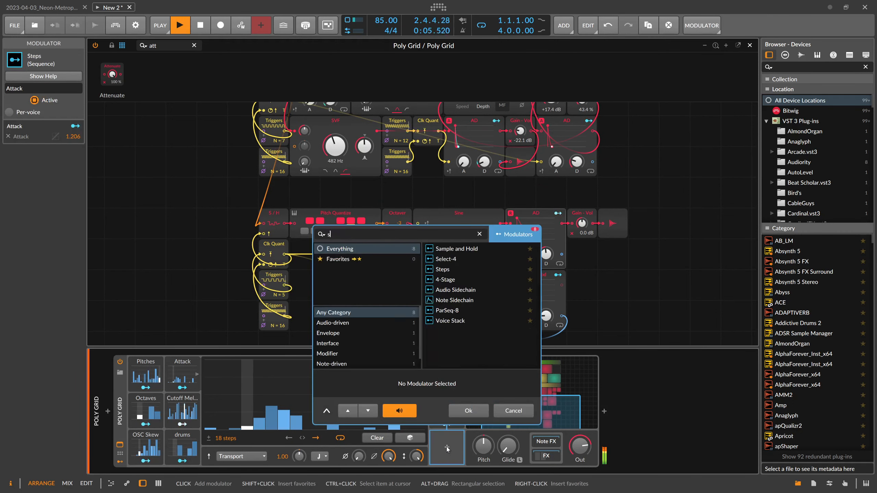
key(Return)
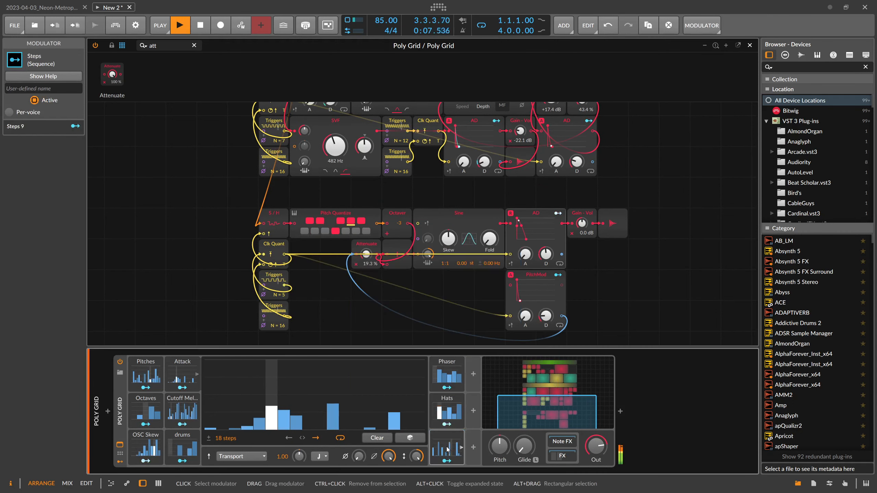
click(461, 447)
Name the new Steps modulator Bass
click(45, 92)
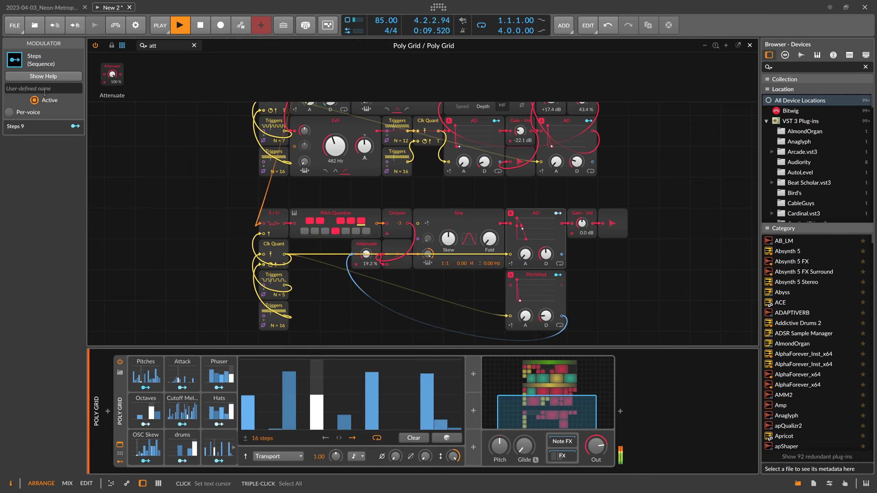
key(a)
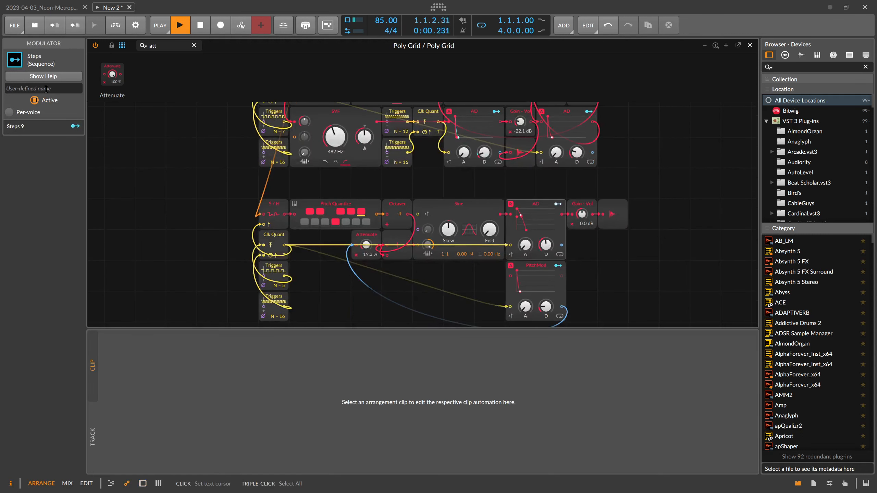
click(230, 183)
click(512, 279)
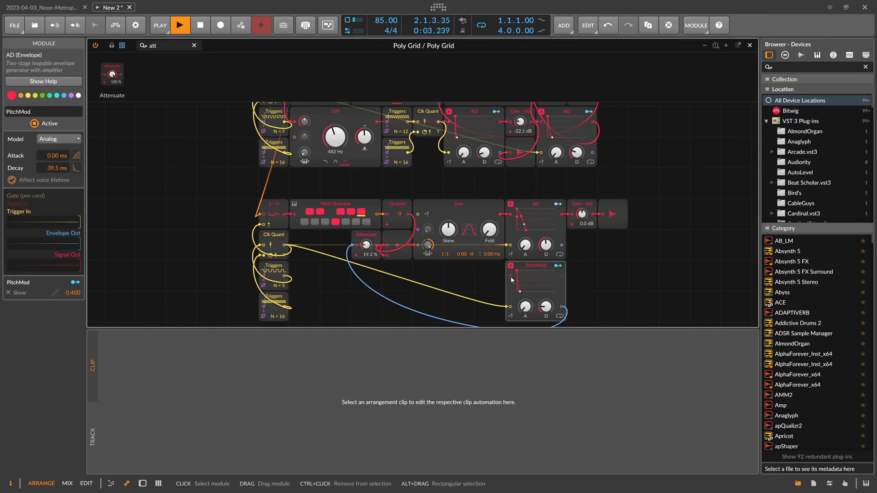
click(142, 484)
click(219, 446)
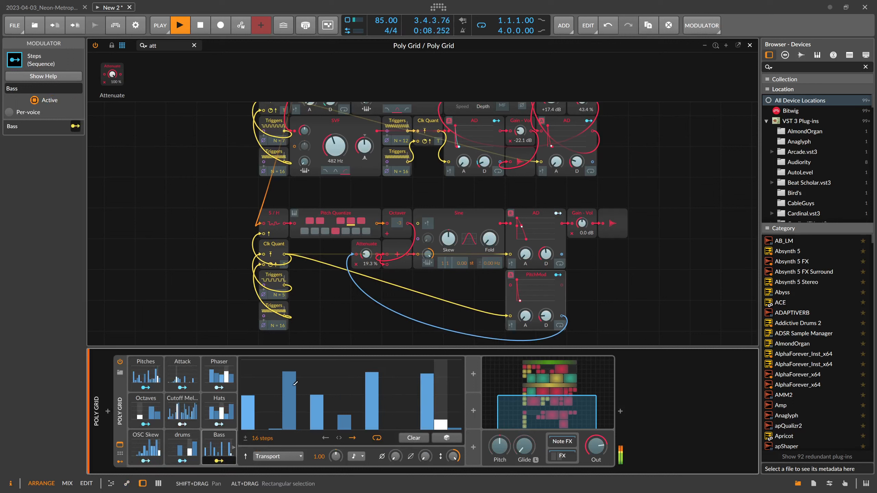
Randomize the Bass modulator's 16 steps and set steps 3, 4 and 6 to zero
click(447, 438)
drag(276, 429, 289, 429)
click(316, 429)
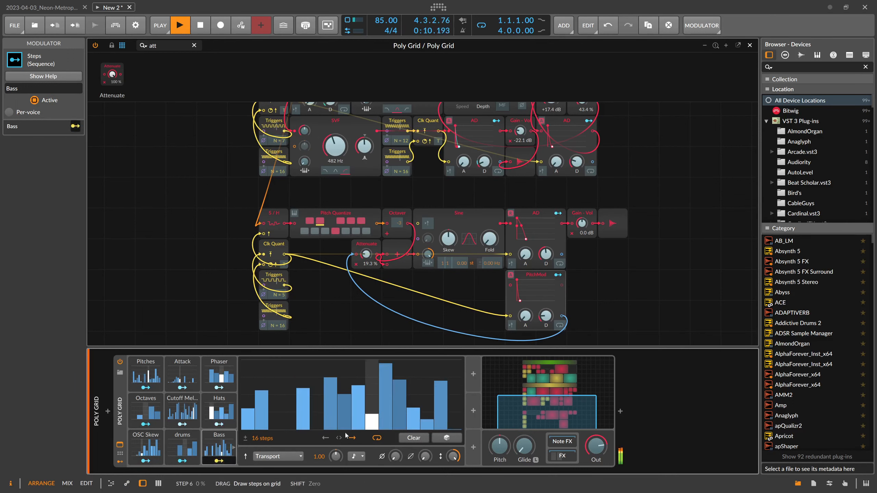
Map Bass to the step count of the new voice's upper Triggers by 2.000 and zero Bass steps 9, 11 and 12
drag(278, 294, 278, 282)
drag(400, 419, 389, 439)
drag(442, 406, 441, 402)
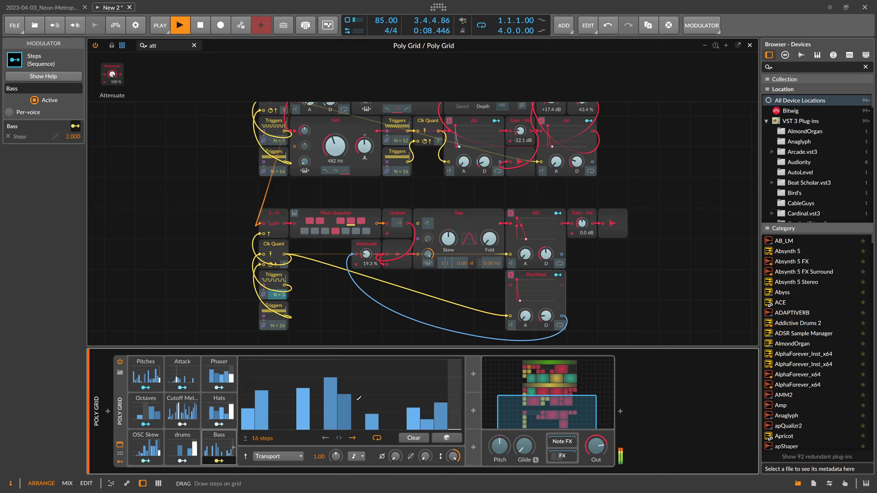
click(226, 461)
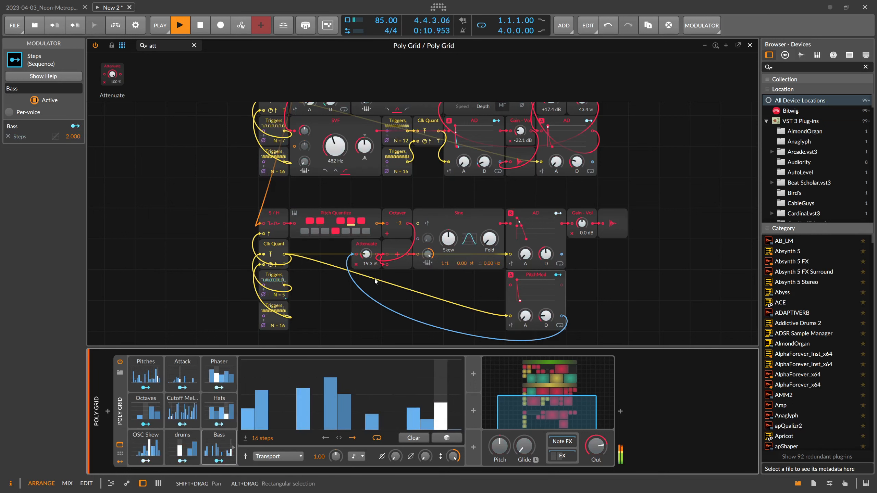
Move the new voice's Octaver to the start of its chain, ahead of the S/H and Pitch Quantizer
drag(366, 255, 366, 254)
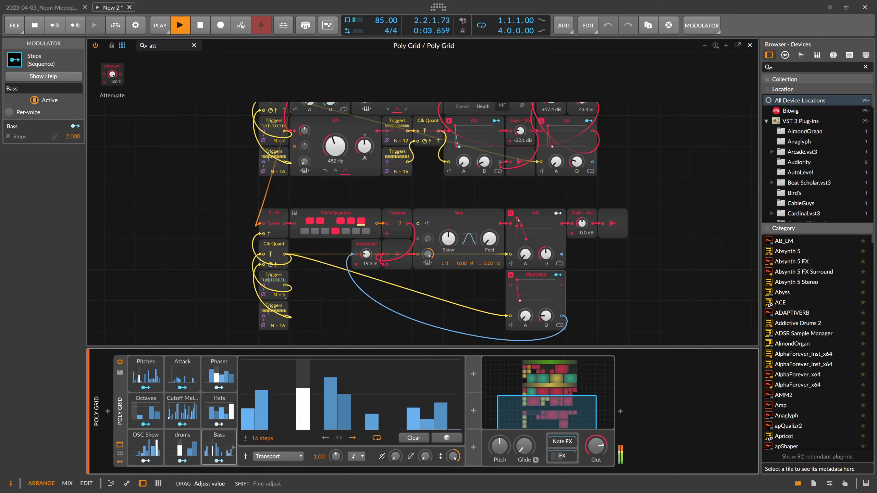
drag(393, 214, 275, 215)
click(337, 215)
shift+click(245, 215)
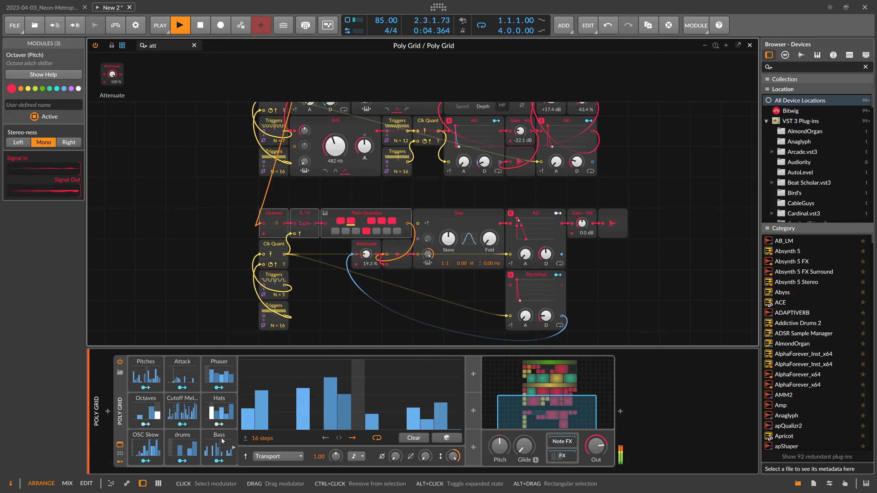
Collapse the Bass modulator's step editor and duplicate the modulator into the next empty column
click(233, 447)
ctrl+drag(223, 438, 255, 387)
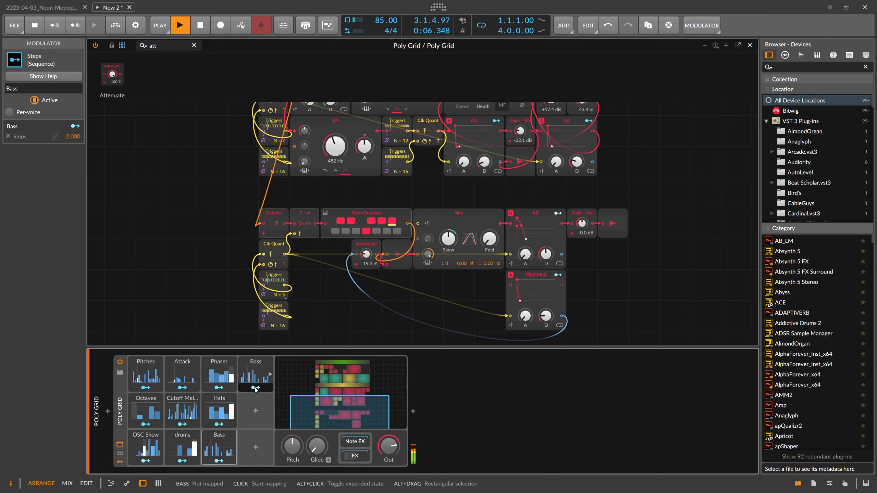
Map the duplicated Bass modulator to the bass voice's Octaver shift by 1.000 and open its step editor
click(255, 387)
mouse_move(277, 228)
mouse_down()
mouse_move(277, 217)
mouse_move(273, 234)
mouse_up()
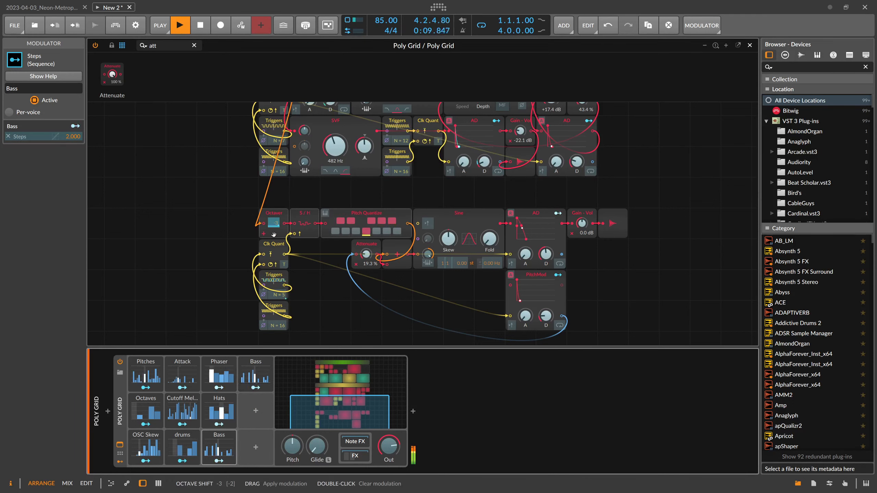
click(266, 380)
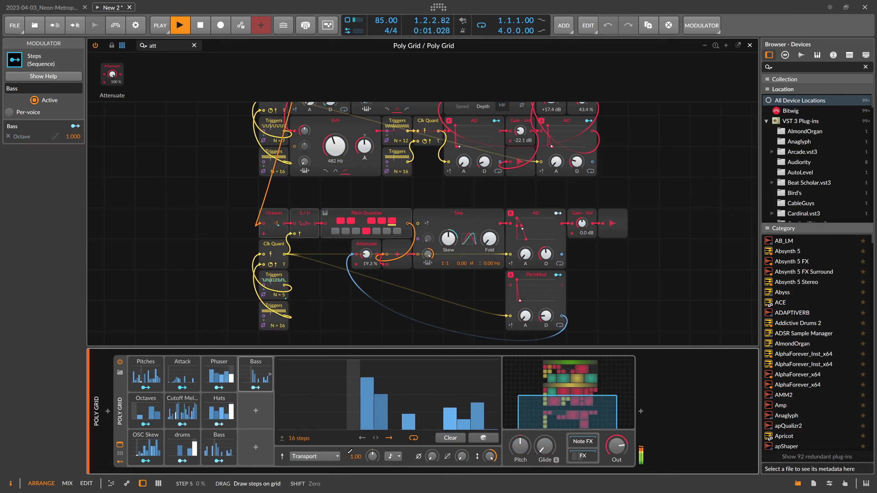
Zero steps 8, 13 and 15 of the duplicated Bass modulator, shorten it to 10 steps and raise step 7 to full
drag(381, 420, 381, 447)
drag(450, 421, 450, 447)
drag(477, 421, 477, 448)
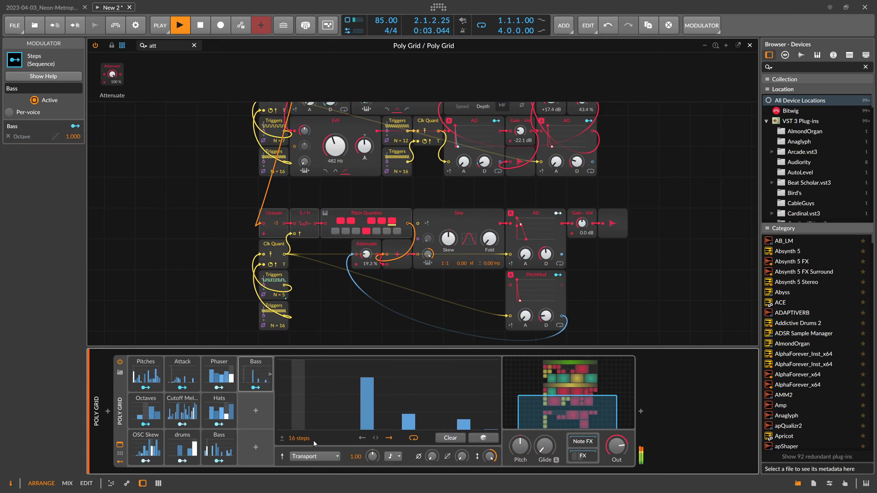
drag(305, 439, 304, 460)
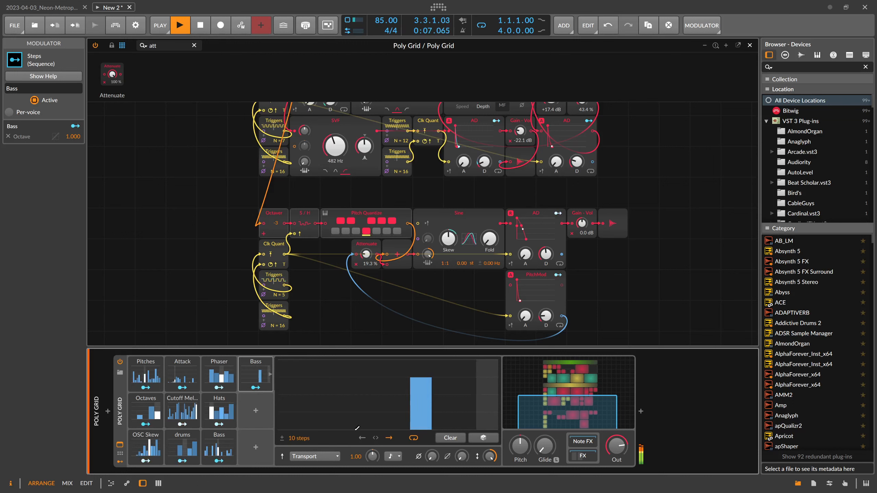
drag(420, 375, 419, 358)
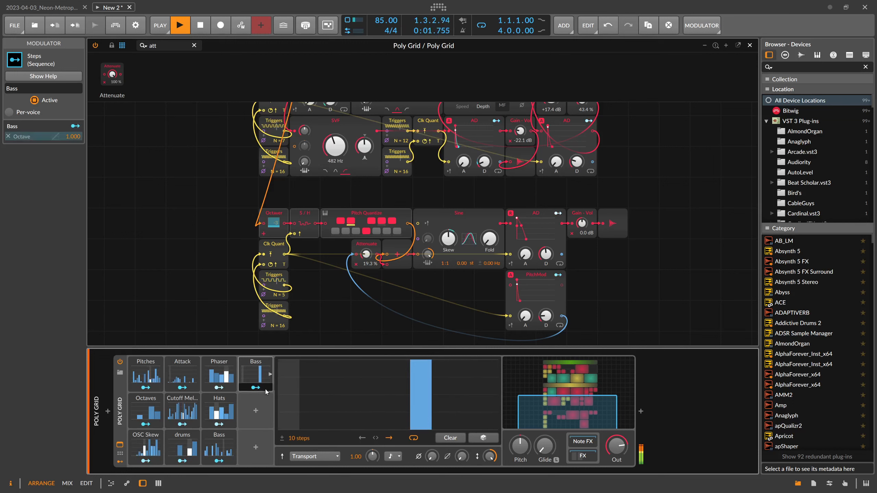
In the original 16-step Bass modulator, zero step 2, raise step 1 and lower step 10
click(228, 440)
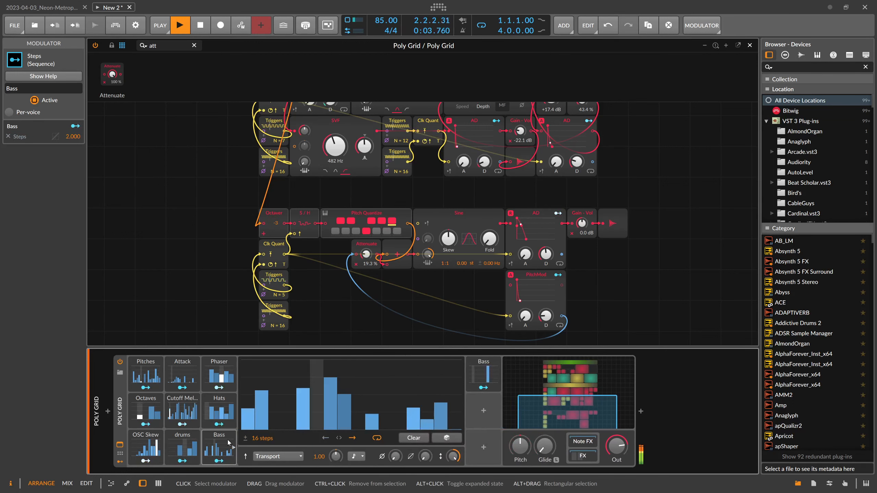
click(256, 426)
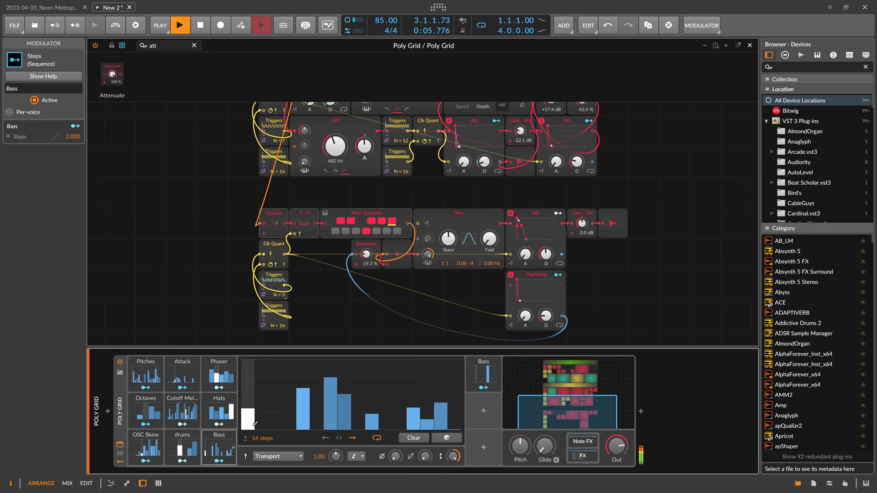
click(374, 422)
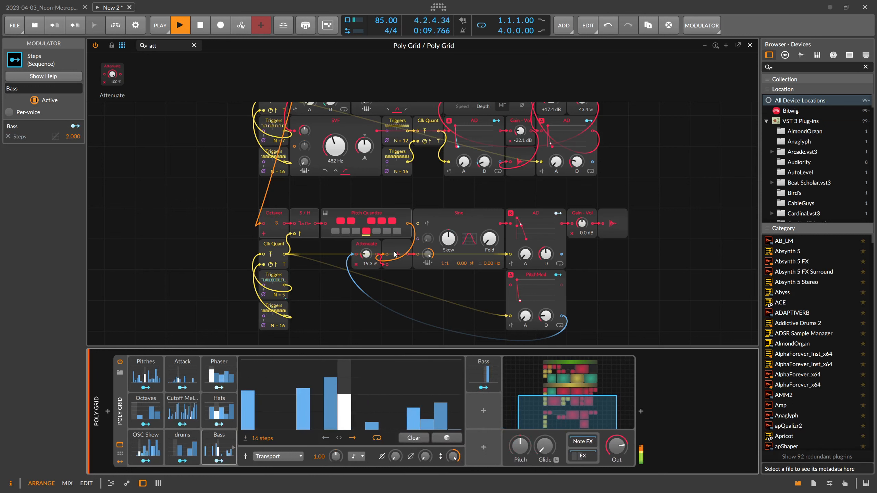
Set the bass voice's Attenuate to 17.0 % and replace its Sine oscillator with a Wavetable oscillator
right_click(447, 220)
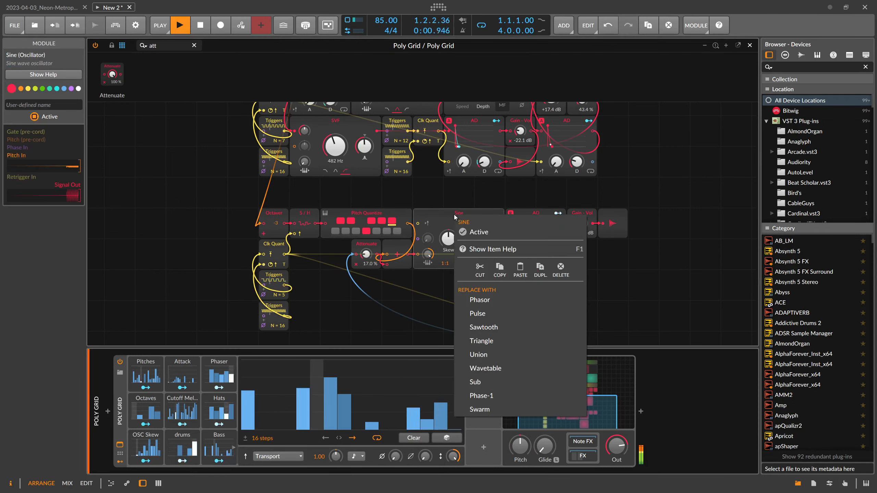
click(485, 369)
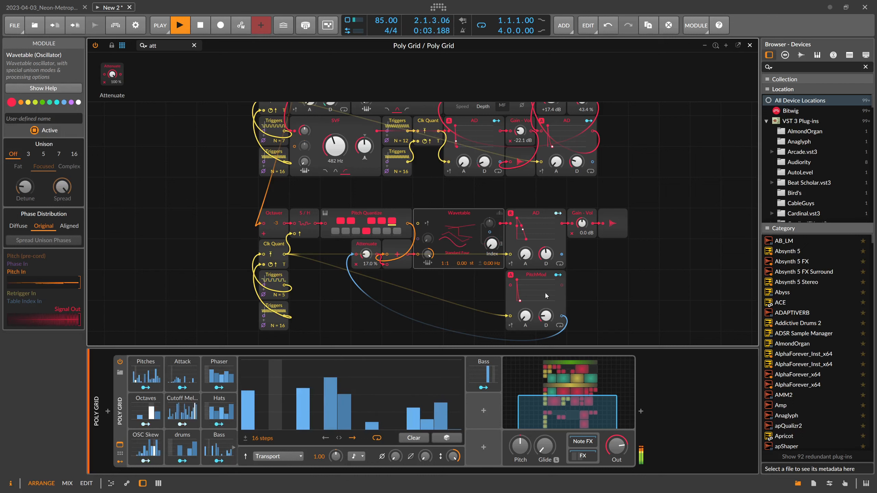
Try PitchMod as the Wavetable's phase modulation, remove that cable and route PitchMod to the table index input at 100 % modulation
drag(562, 316, 417, 239)
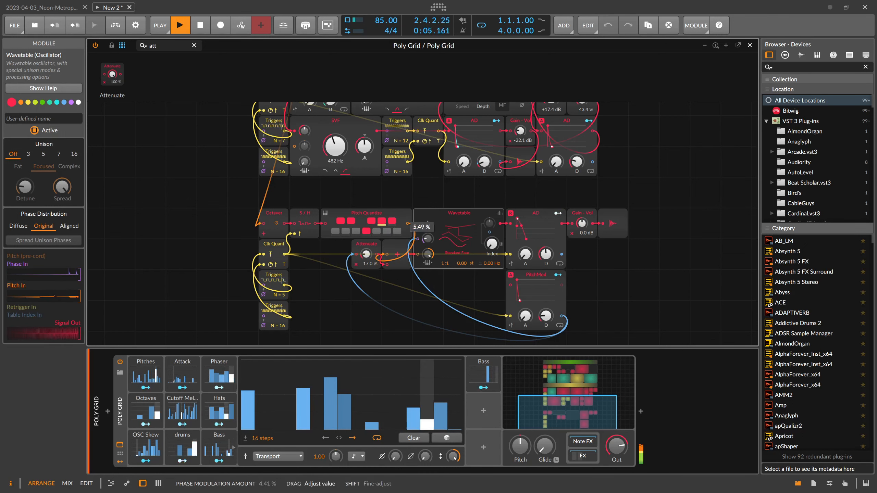
drag(562, 316, 490, 232)
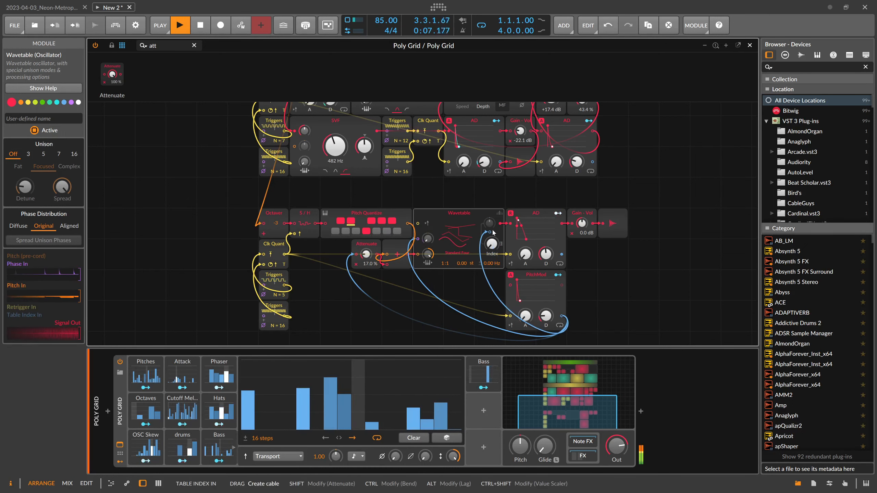
drag(418, 239, 417, 252)
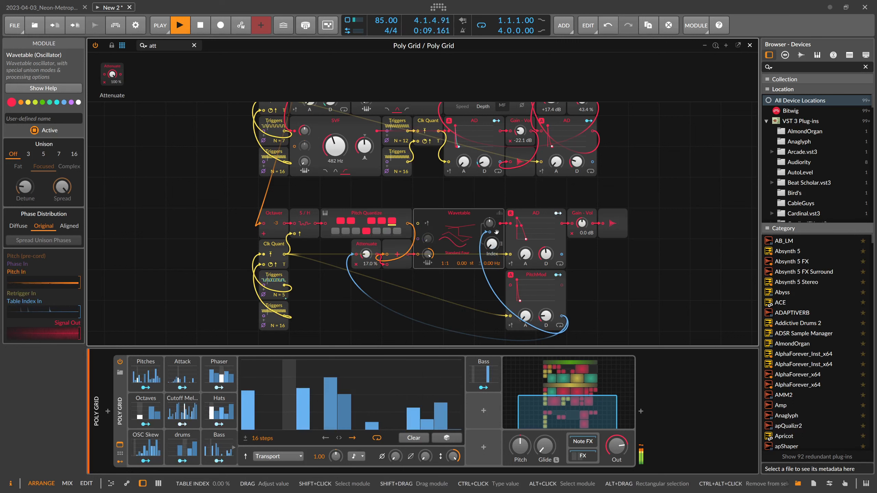
drag(490, 224, 489, 183)
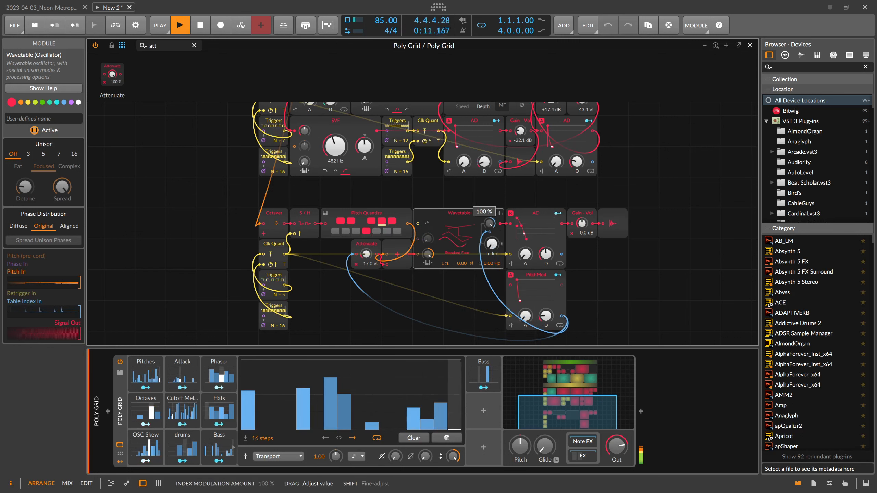
Lengthen the PitchMod envelope's decay slightly and lower the Wavetable's index modulation amount to about 13 %
drag(545, 316, 545, 309)
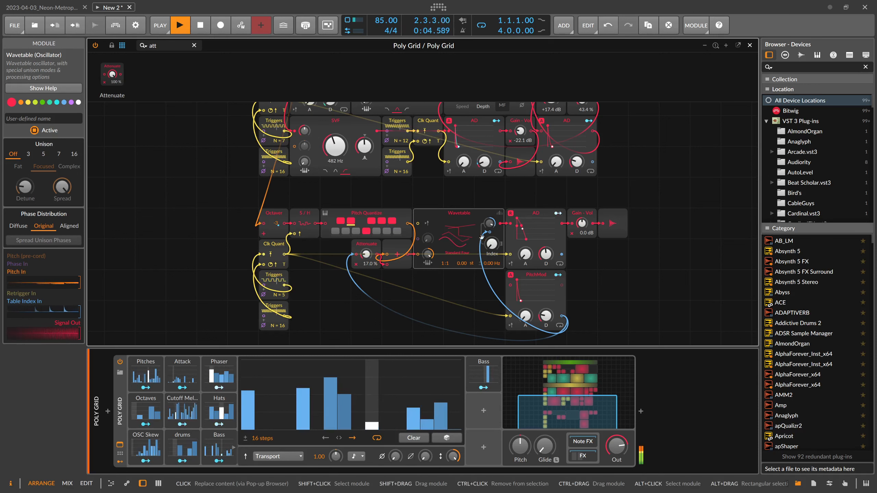
drag(488, 223, 488, 235)
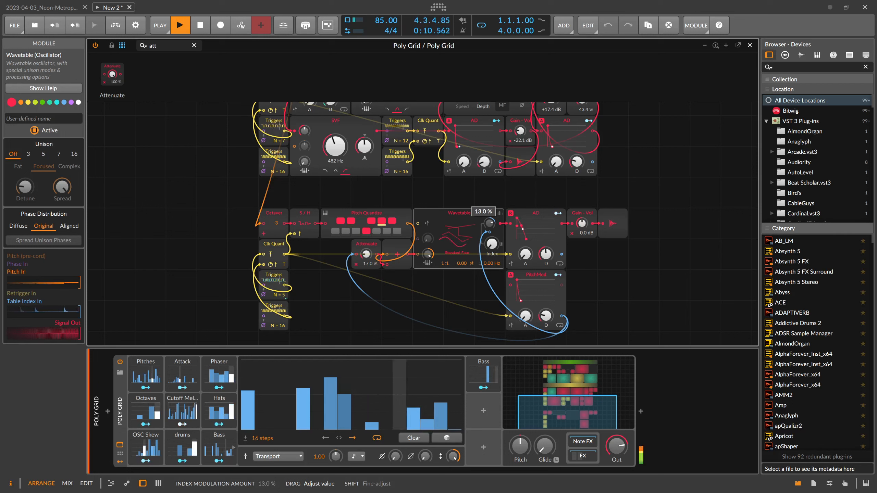
drag(489, 235, 489, 239)
Zero steps 6 and 10 of the Pitches modulator and collapse its step editor
click(156, 368)
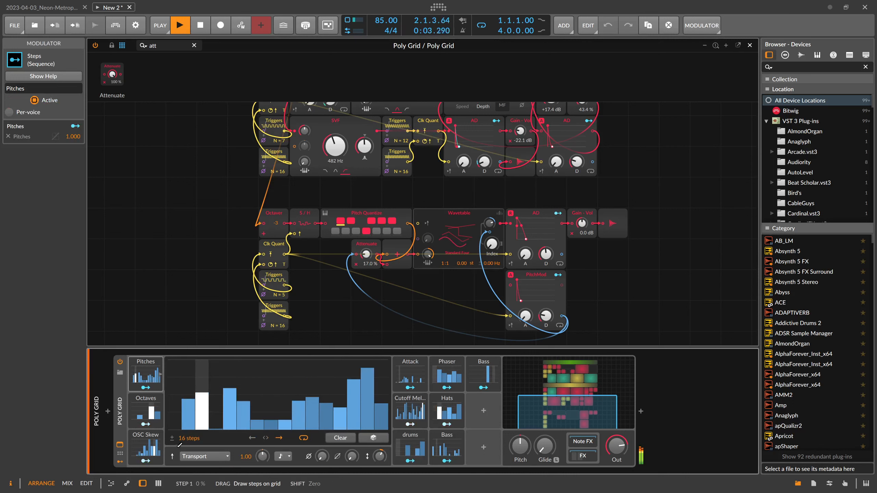
click(243, 429)
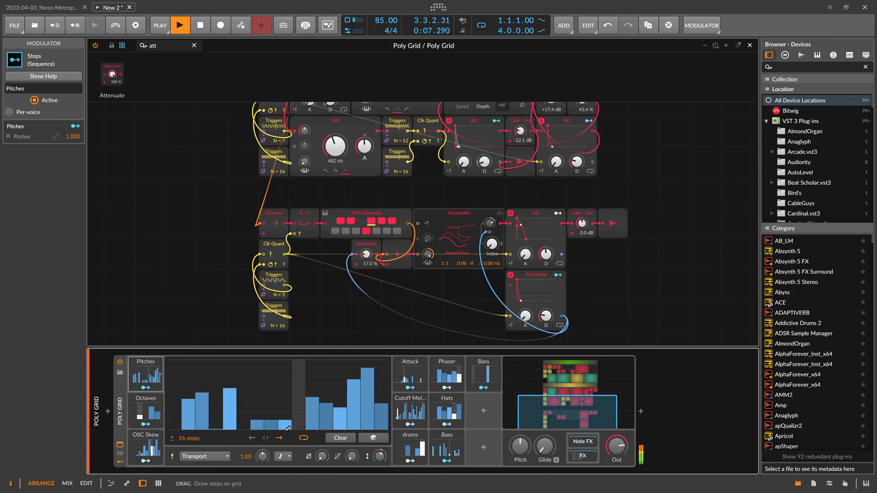
click(160, 373)
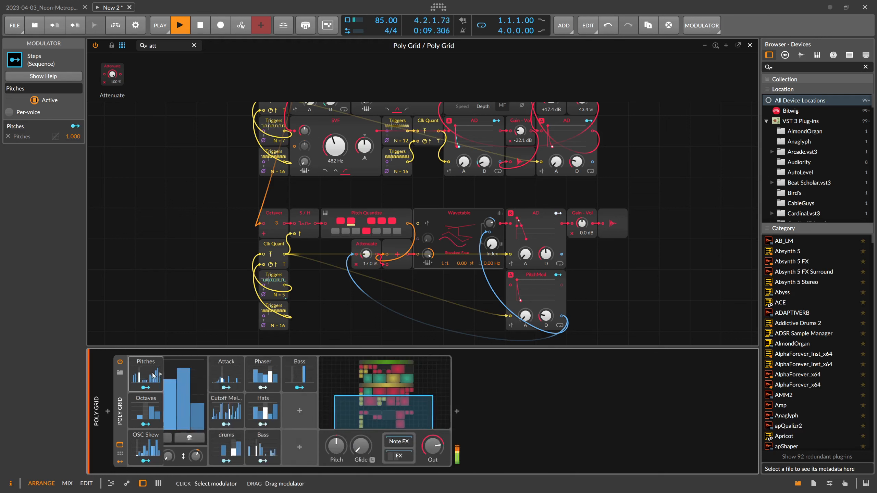
Open the Poly Grid's FX chain and insert a Transient Split device ahead of ValhallaSupermassive
click(361, 456)
click(428, 425)
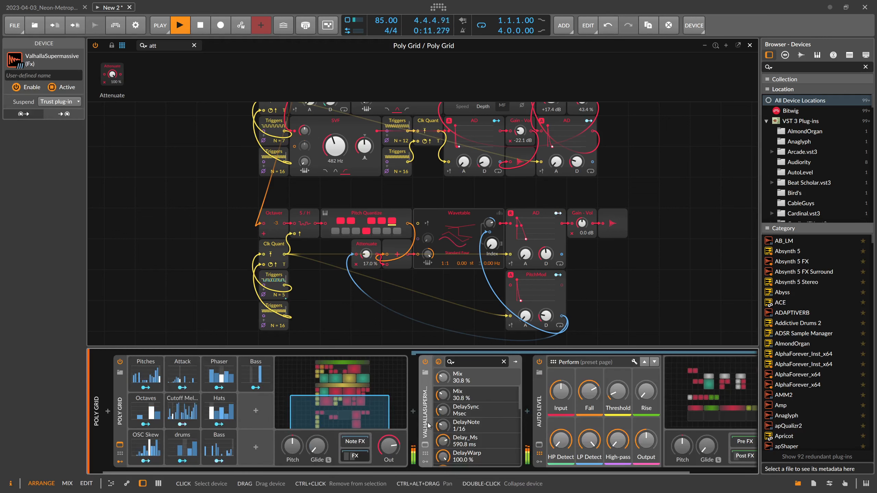
click(413, 412)
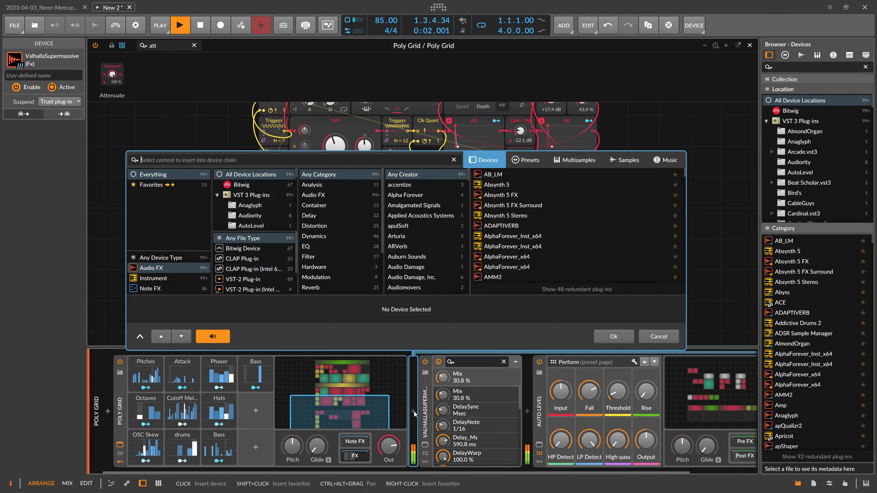
text(tran)
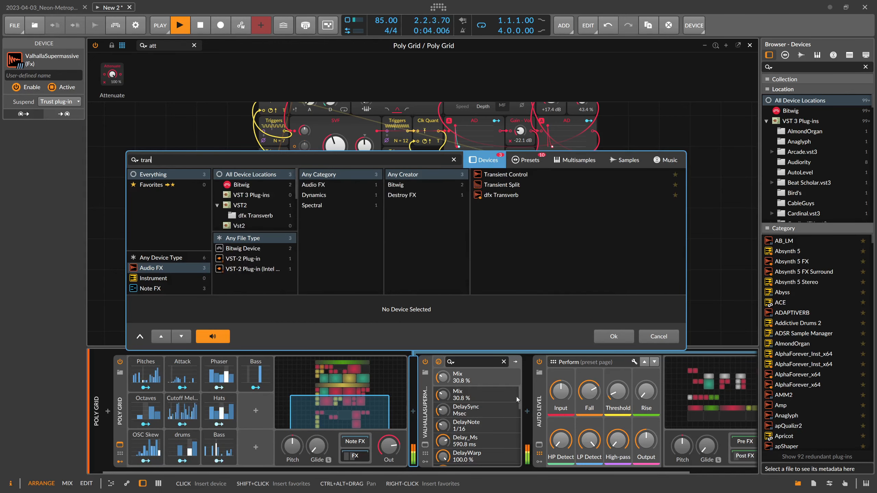
double_click(501, 185)
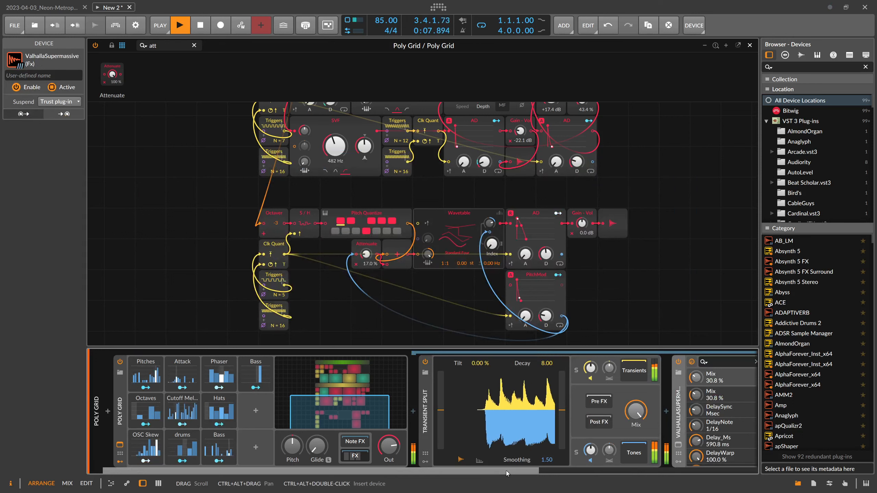
Set ValhallaSupermassive's mix to 100 % and move the plug-in into the Transient Split's Tones chain
drag(490, 472, 562, 459)
click(560, 444)
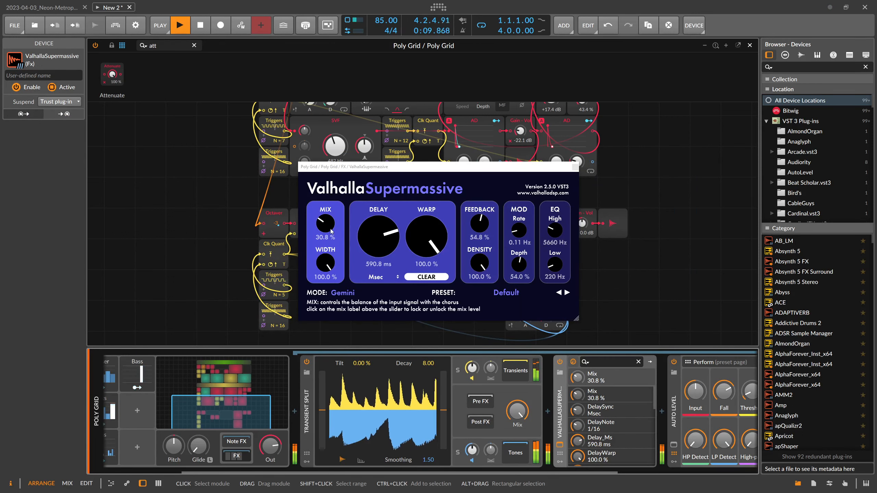
drag(325, 230, 443, 231)
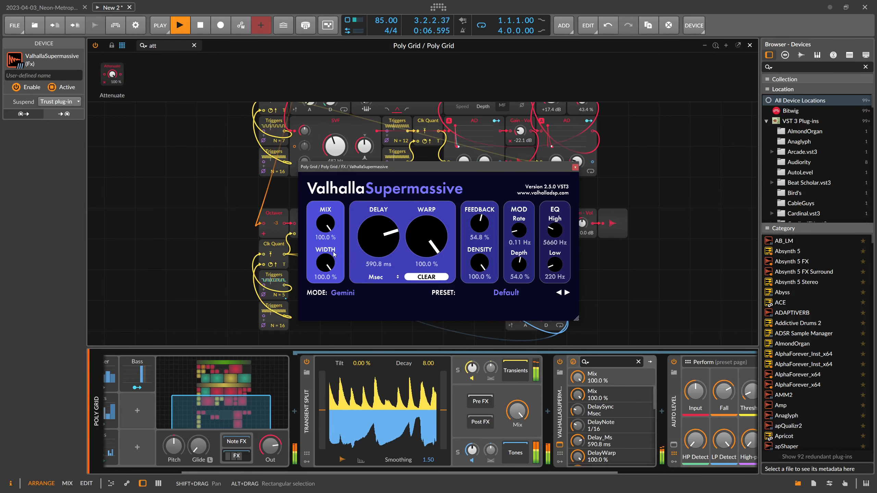
drag(561, 411, 516, 454)
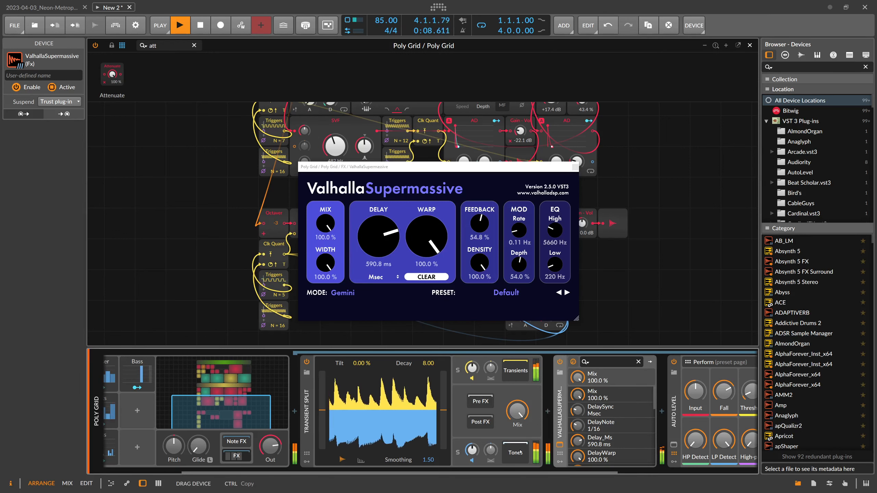
click(518, 454)
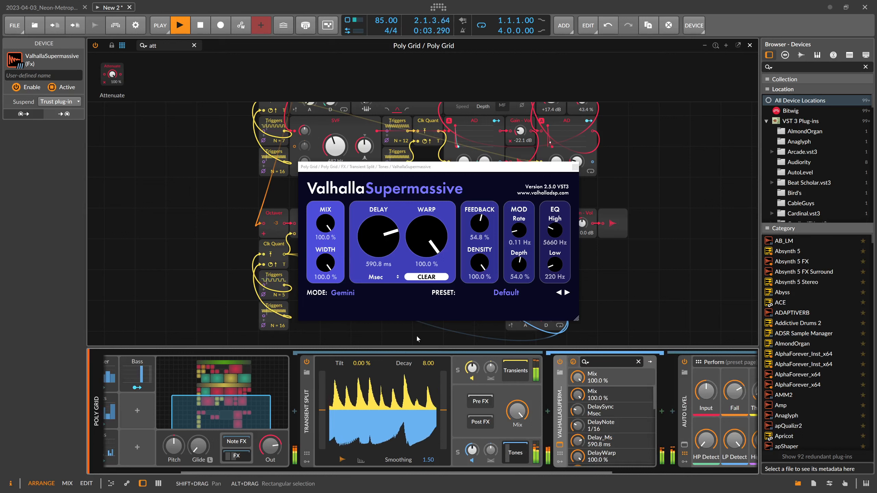
Set ValhallaSupermassive's mix to 48.0 % and delay to 700 ms, closing its window and the FX chain
drag(334, 229, 341, 272)
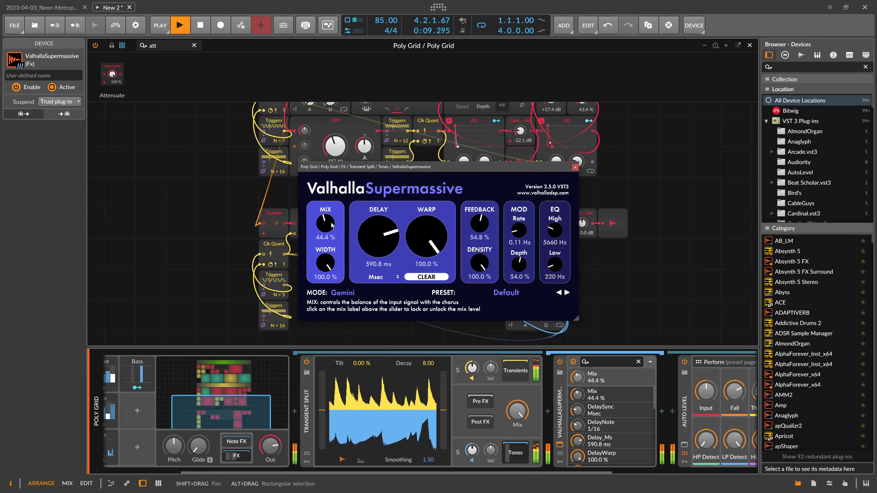
drag(332, 223, 375, 236)
drag(326, 223, 327, 223)
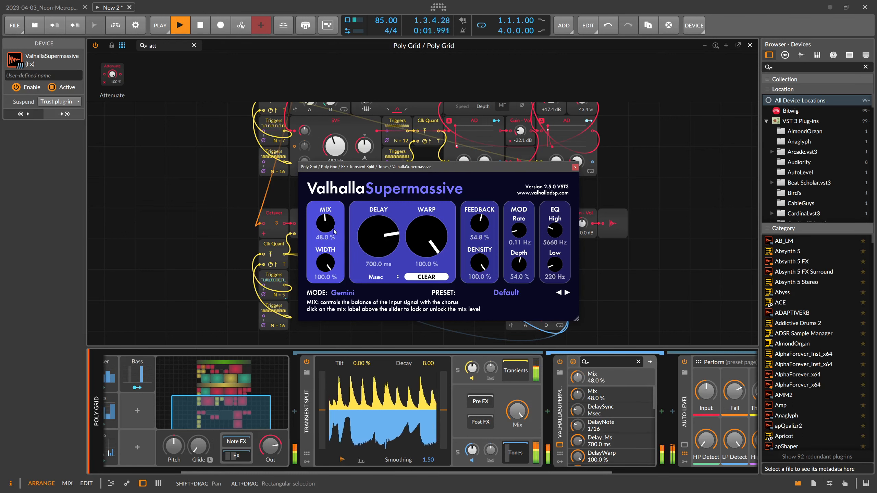
click(574, 167)
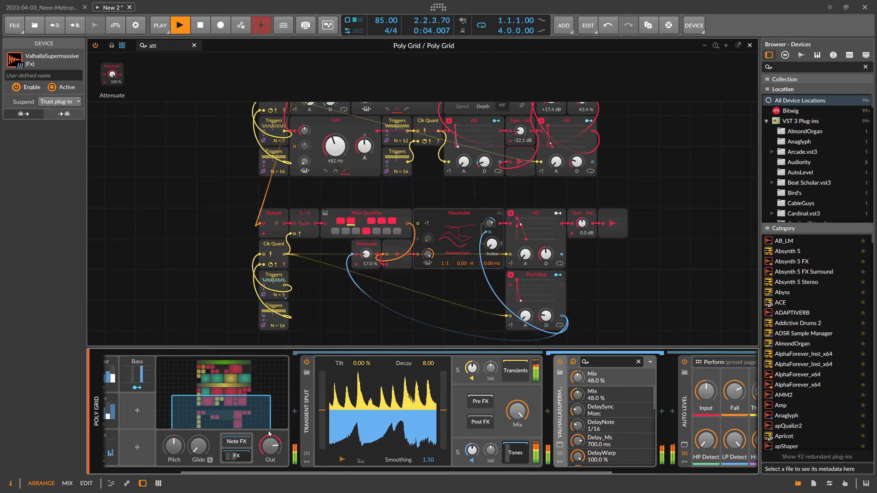
click(239, 456)
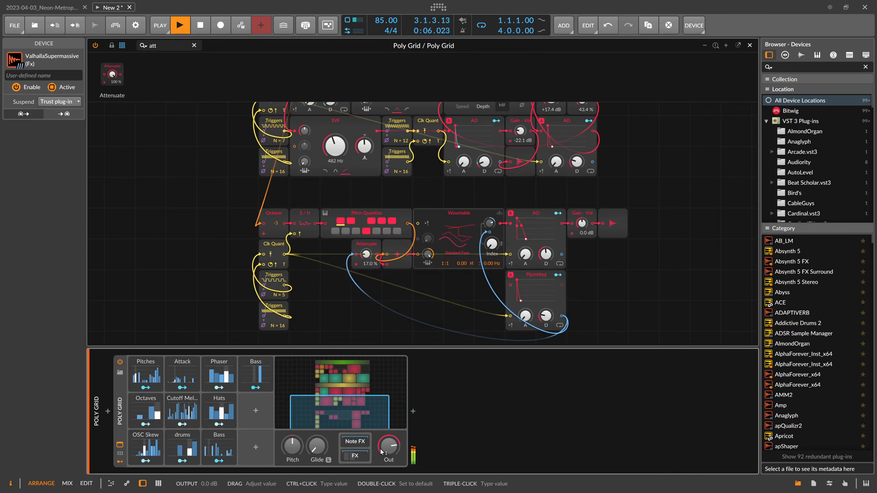
Move the bass voice's two Triggers modules side by side into the row next to its Clk Quant
scroll(376, 300, down, 2)
drag(326, 281, 264, 190)
scroll(349, 234, up, 1)
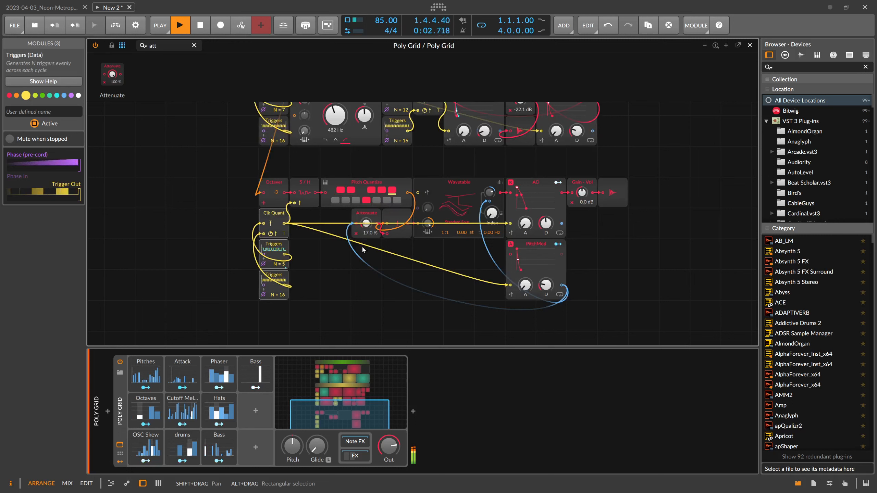
scroll(392, 215, up, 8)
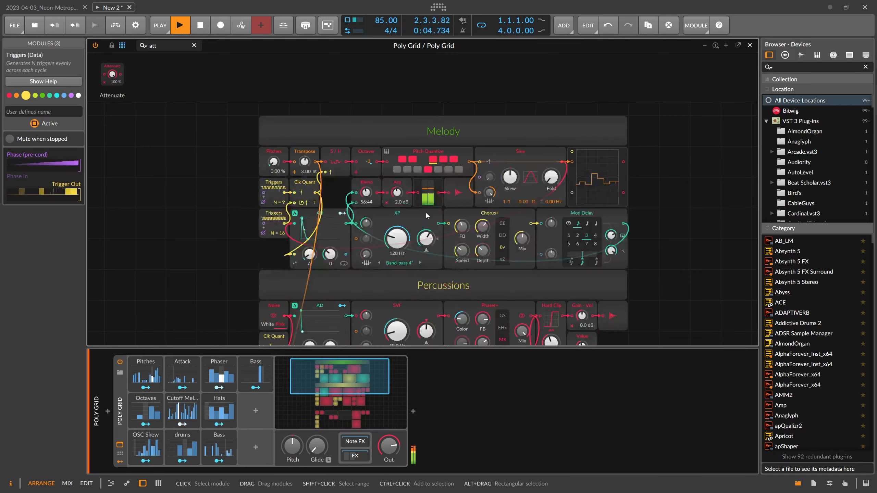
scroll(426, 215, down, 6)
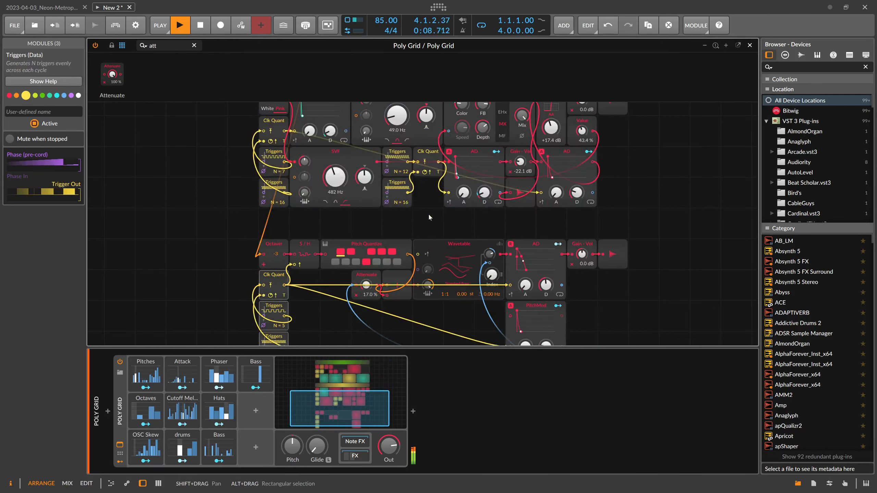
scroll(435, 216, down, 2)
scroll(436, 220, down, 1)
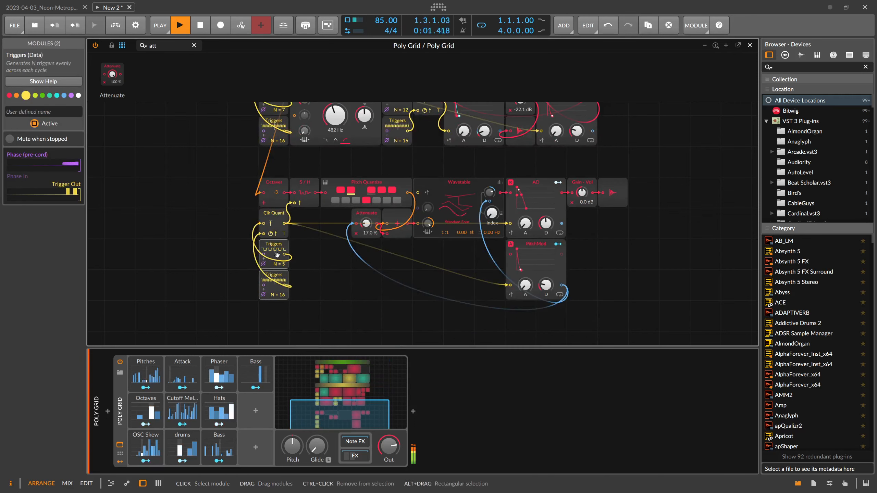
click(275, 248)
drag(275, 247, 305, 217)
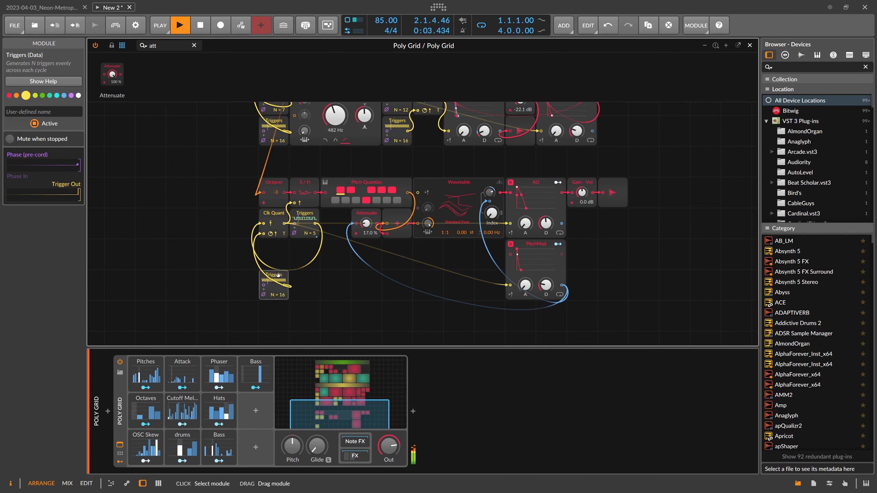
drag(274, 275, 336, 213)
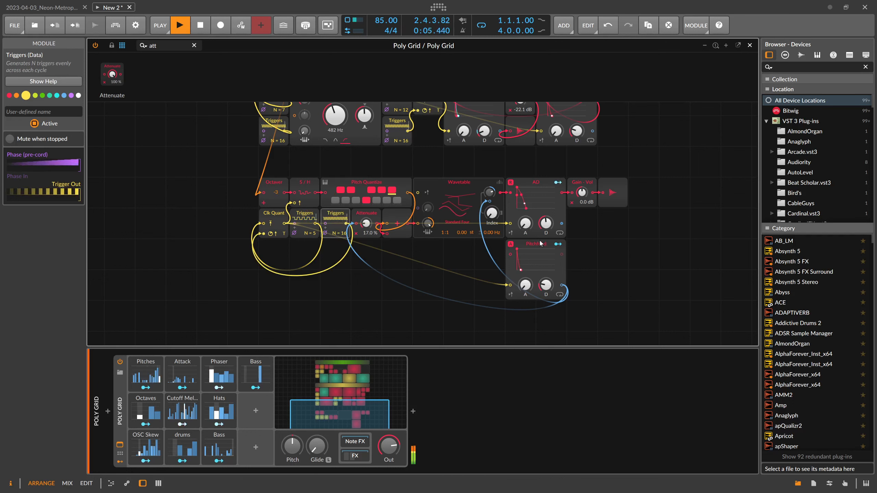
Compact the bass voice by moving PitchMod and Wavetable beneath the triggers, AD beside Pitch Quantize, and Gain - Vol with the output under AD
drag(523, 251, 280, 251)
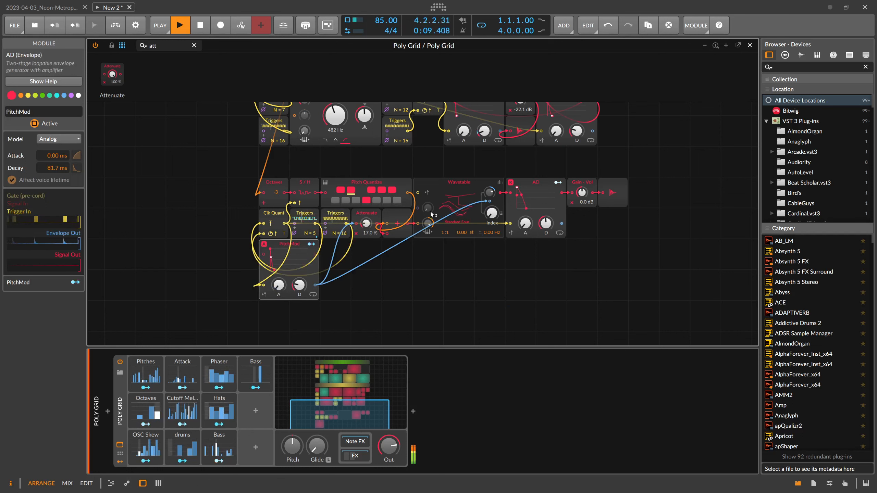
click(438, 189)
drag(437, 190, 346, 251)
drag(535, 182, 443, 182)
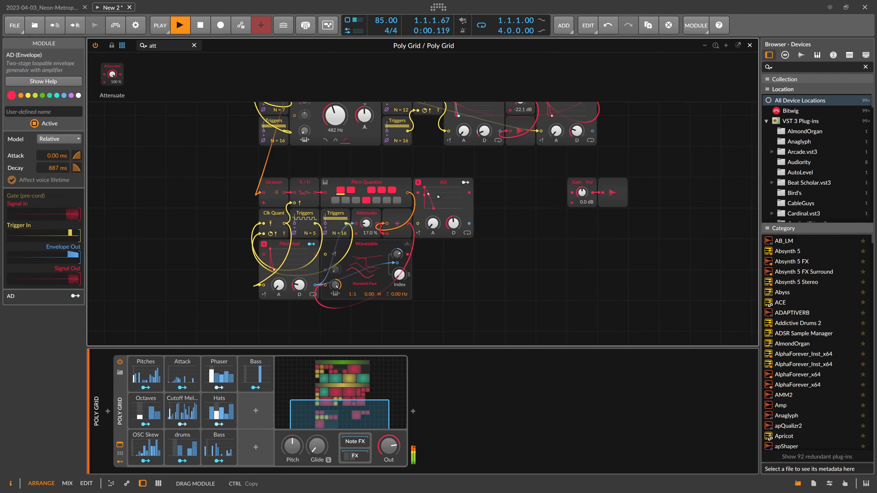
drag(631, 220, 429, 244)
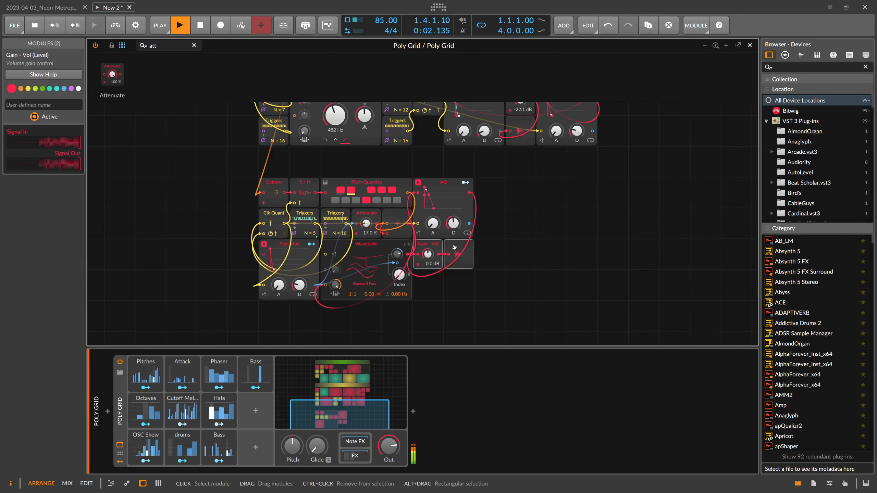
Copy the Percussions label above the bass voice, rename it Funky Bass, and narrow it to the width of the bass modules
scroll(334, 199, up, 2)
scroll(334, 200, up, 5)
click(382, 221)
scroll(373, 221, down, 6)
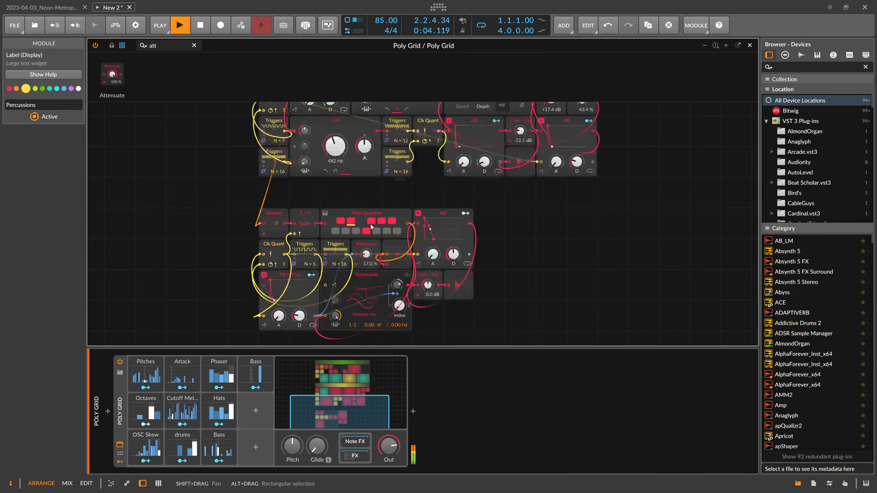
click(280, 201)
key(ctrl+v)
drag(50, 106, 0, 108)
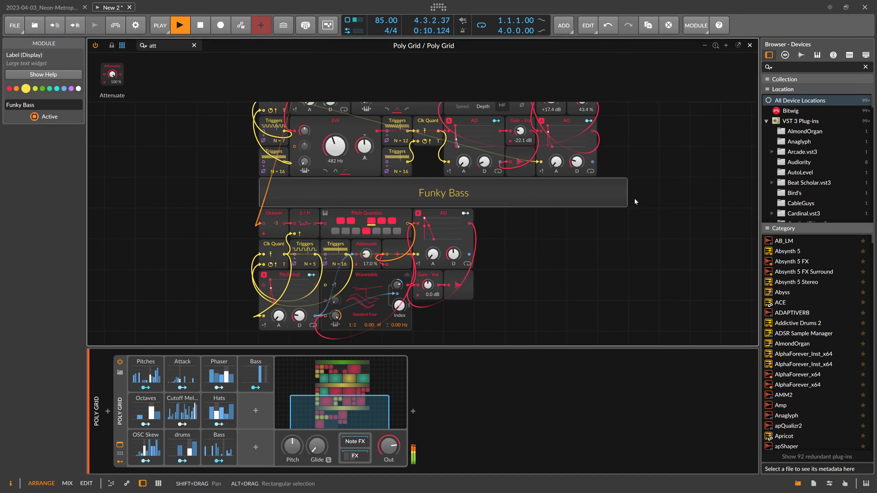
drag(627, 205, 472, 204)
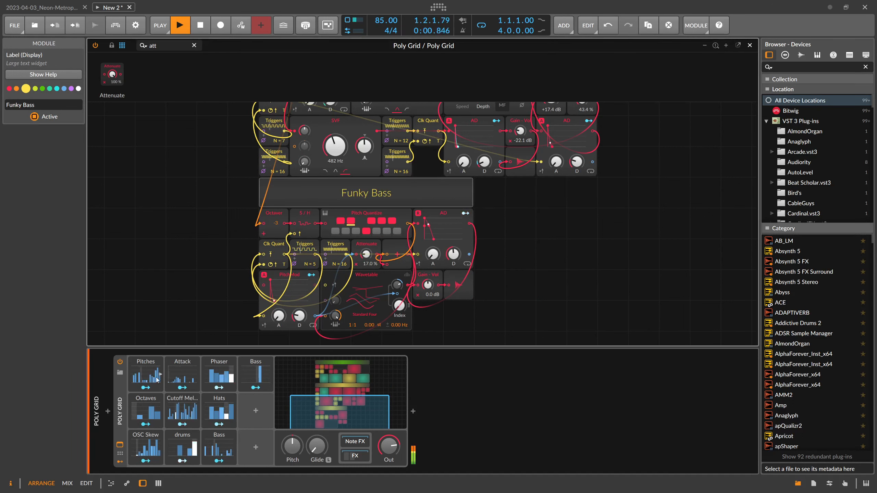
Enable the global groove and set its shuffle amount to 25.7 %
click(124, 398)
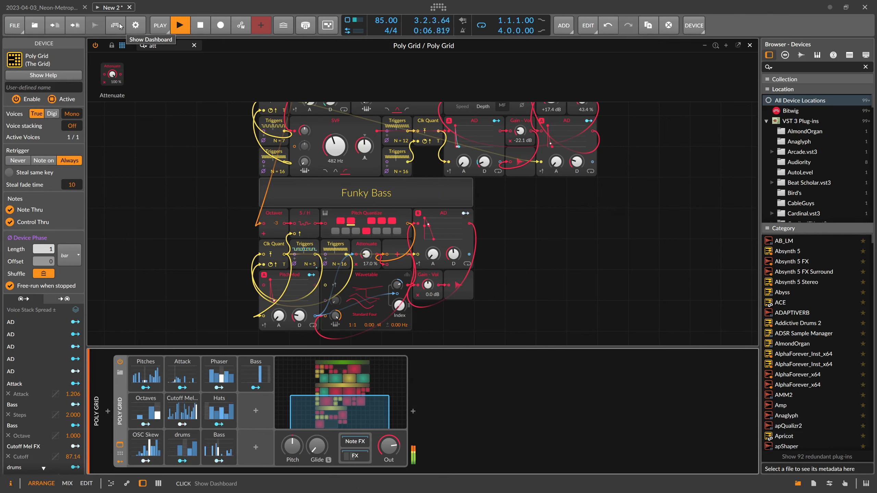
click(157, 24)
click(178, 26)
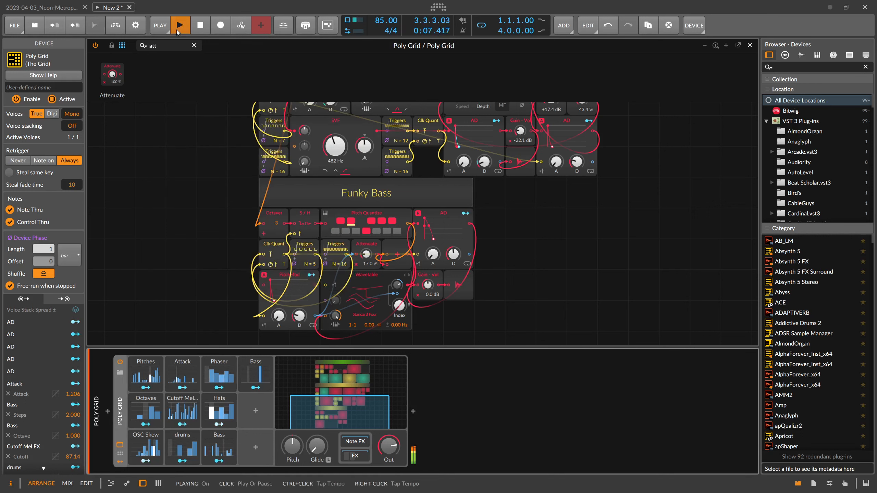
click(161, 29)
click(161, 162)
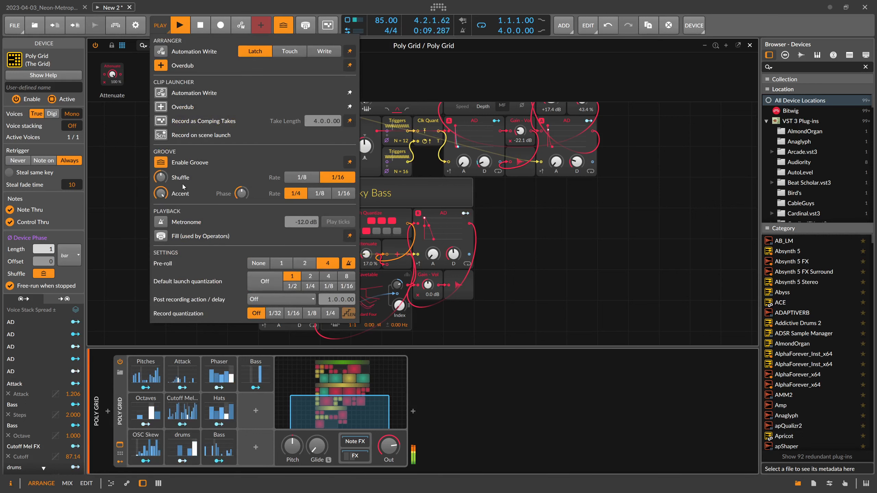
drag(165, 180, 165, 182)
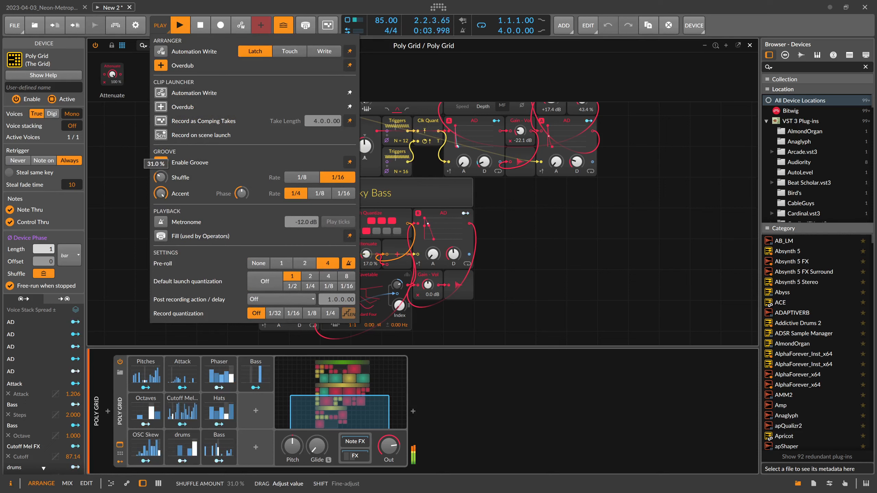
drag(165, 181, 165, 183)
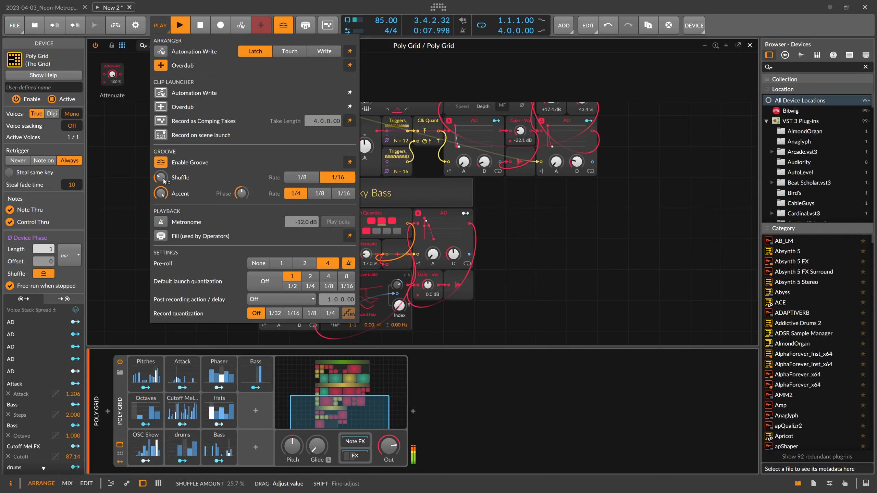
click(132, 174)
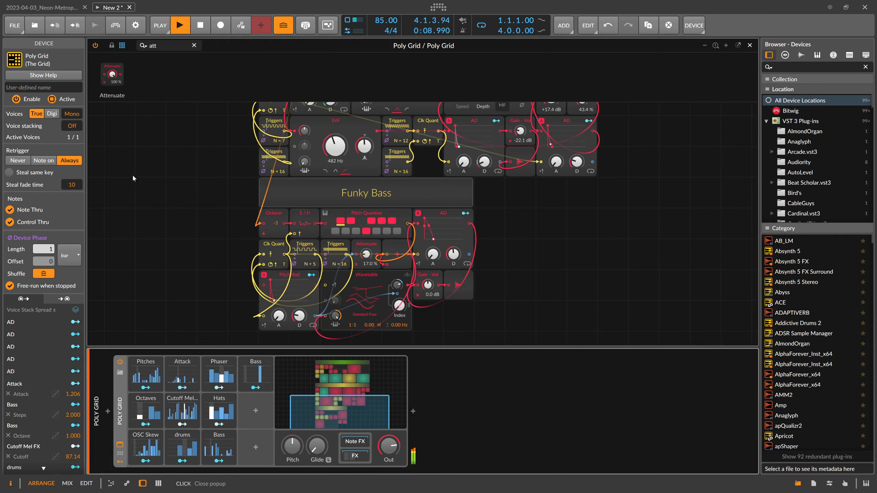
Colour the Funky Bass label lime green and disable the global groove
click(398, 197)
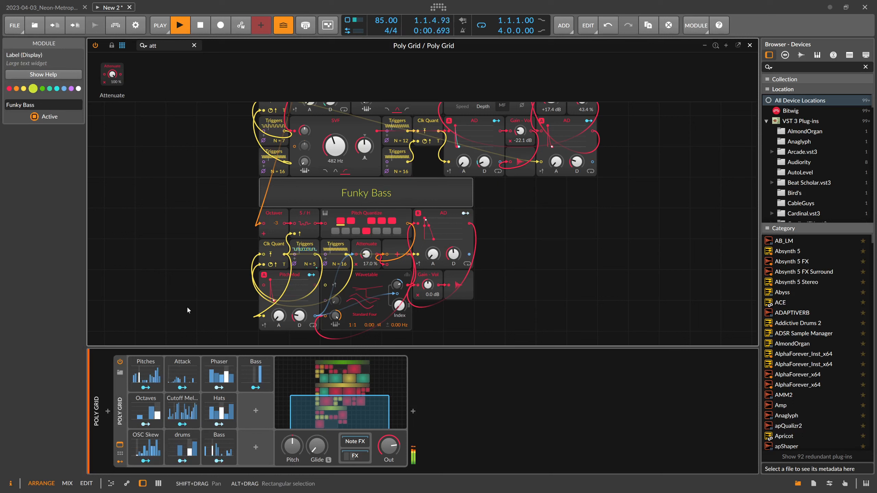
click(161, 26)
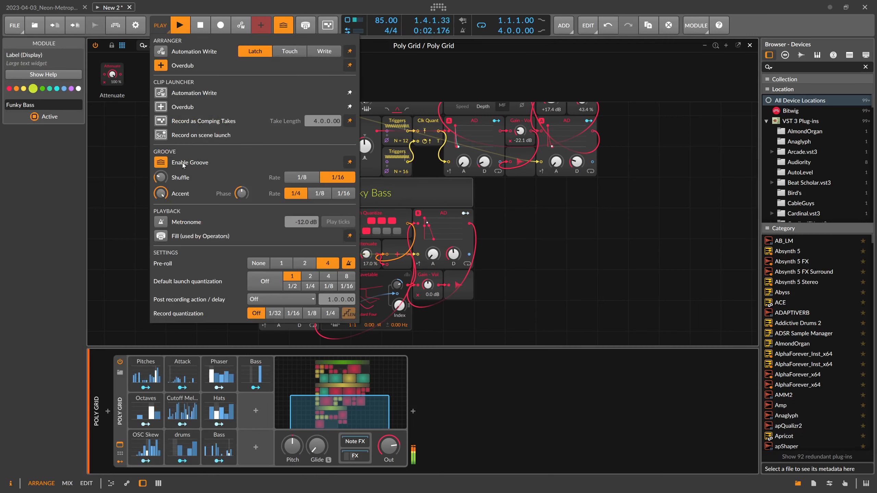
click(162, 163)
click(129, 174)
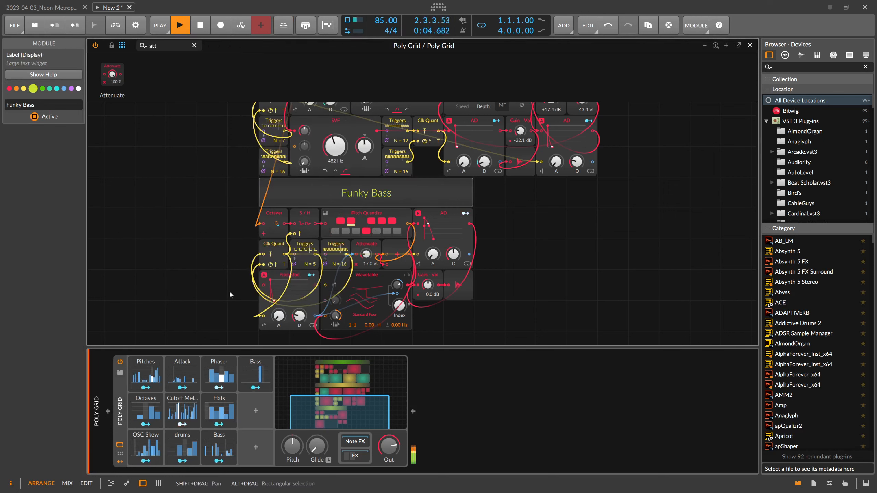
Add a Macro modulator in the empty Poly Grid slot below the Bass modulator
scroll(405, 298, up, 5)
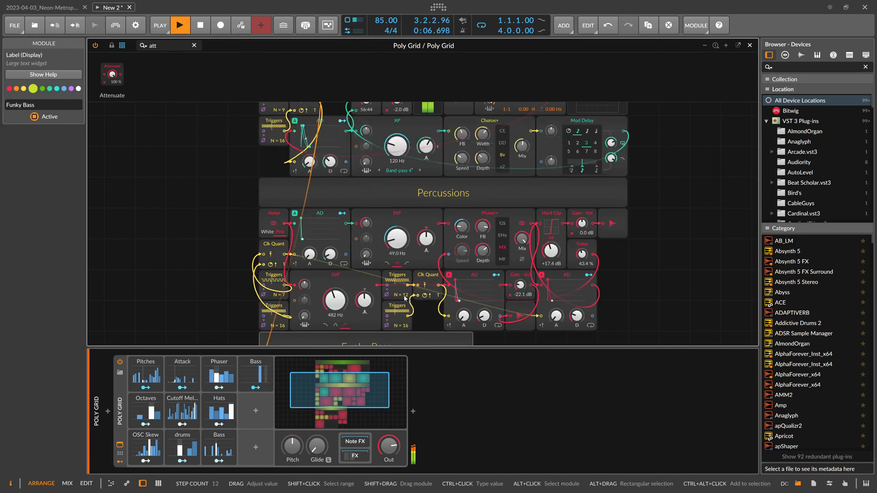
scroll(405, 298, up, 2)
scroll(539, 231, up, 5)
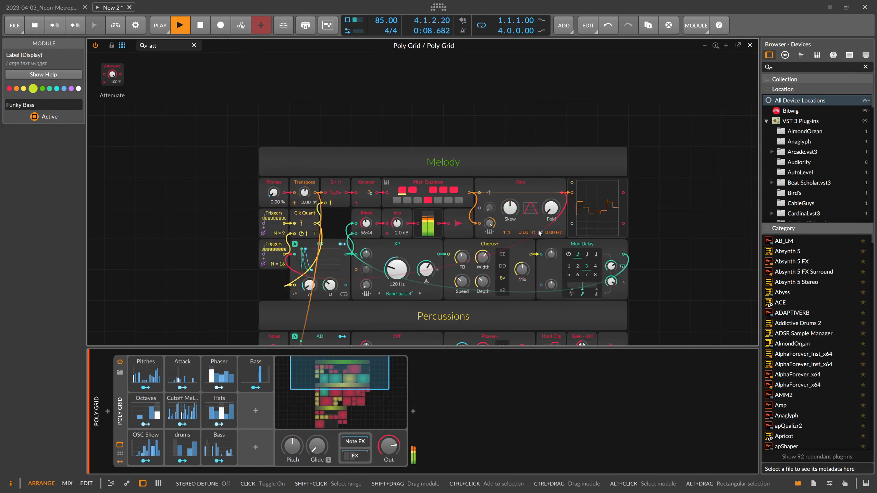
scroll(538, 229, down, 6)
scroll(539, 229, up, 5)
scroll(539, 232, down, 4)
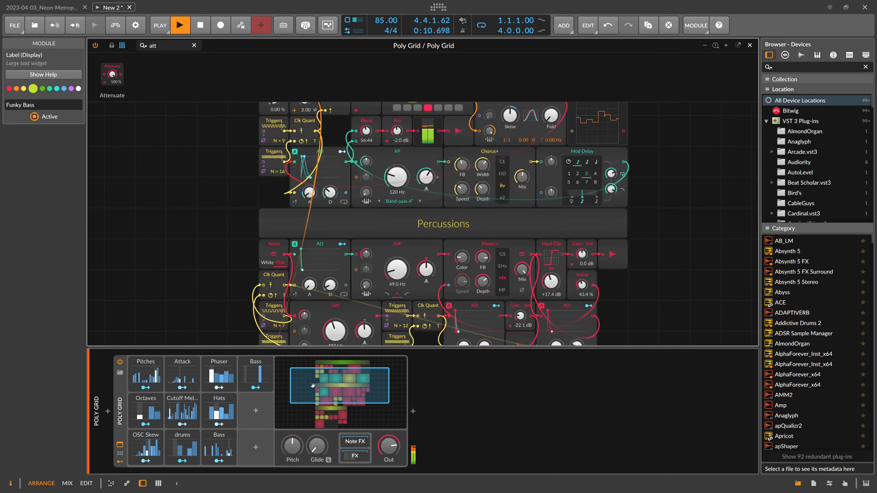
click(255, 414)
text(macro)
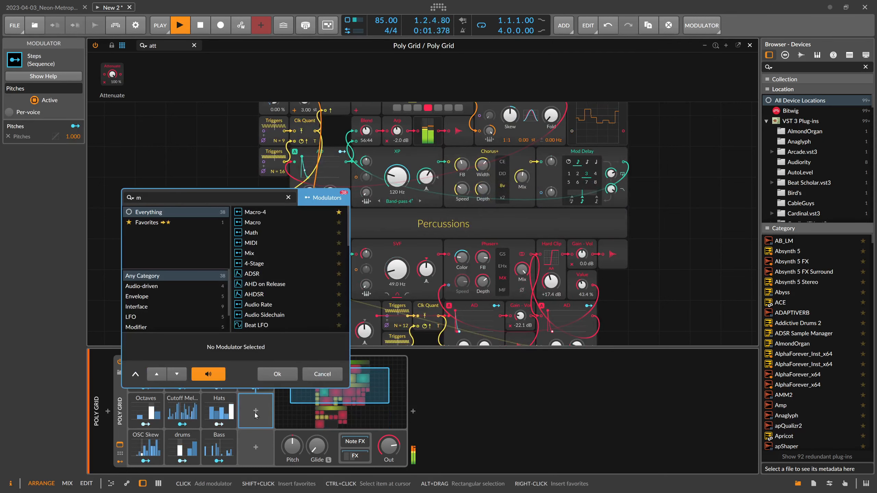
key(Return)
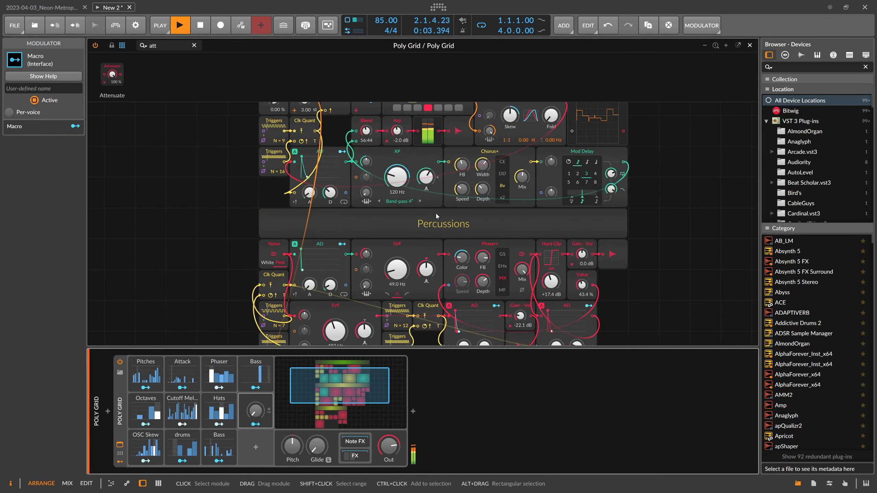
Lower the Melody section's Arp gain to -Inf dB and name the new macro Vol Arp
scroll(473, 196, up, 6)
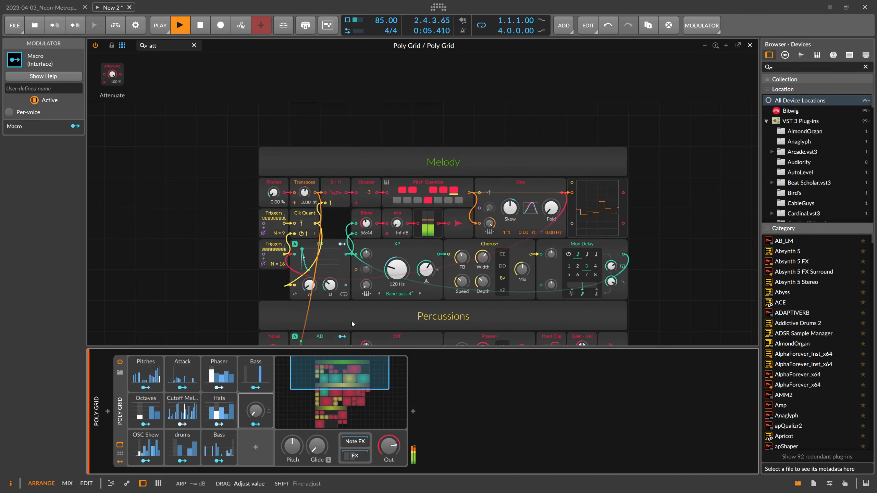
click(47, 89)
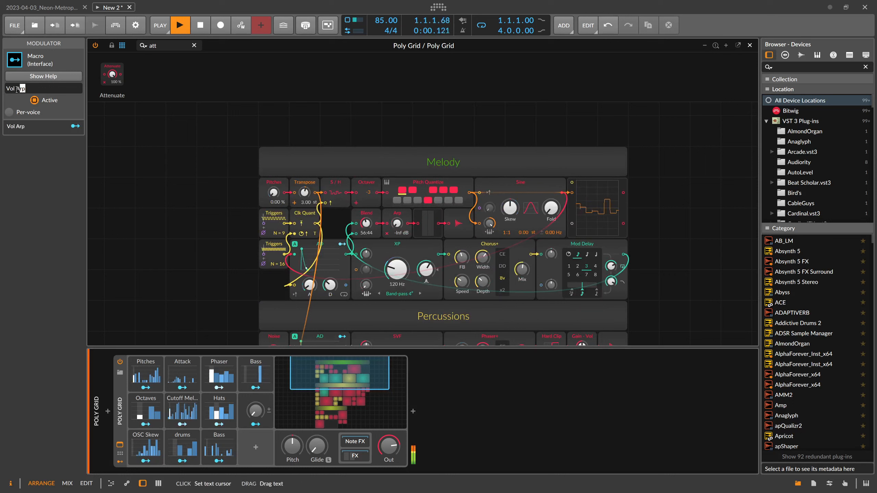
triple_click(17, 90)
key(BackSpace)
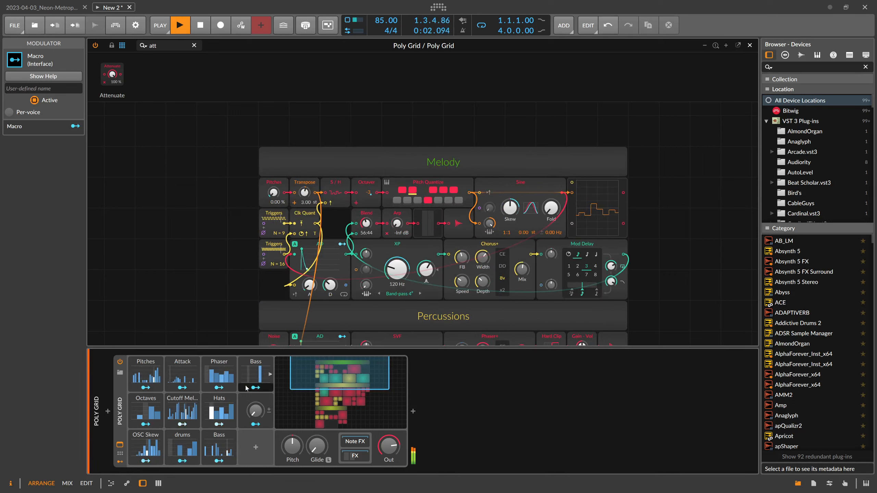
click(248, 399)
click(58, 90)
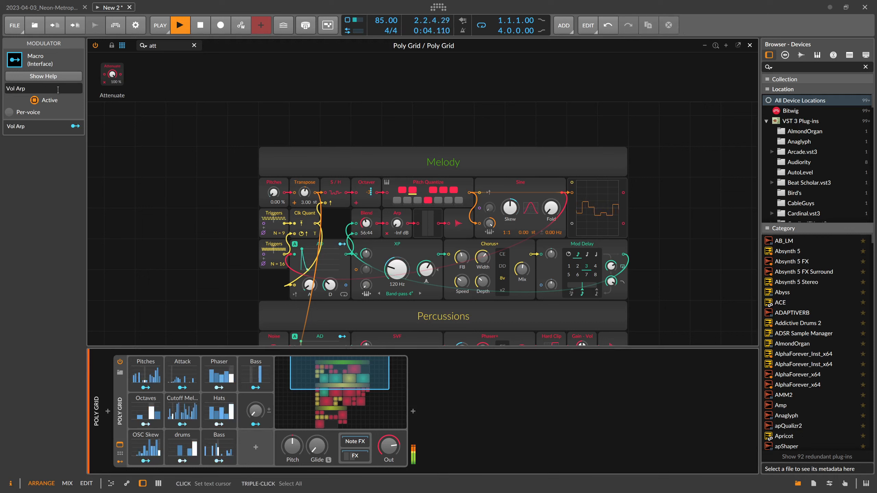
Map the Vol Arp macro to the Arp gain with an amount of 1.000 and set the macro to 100 %
click(255, 424)
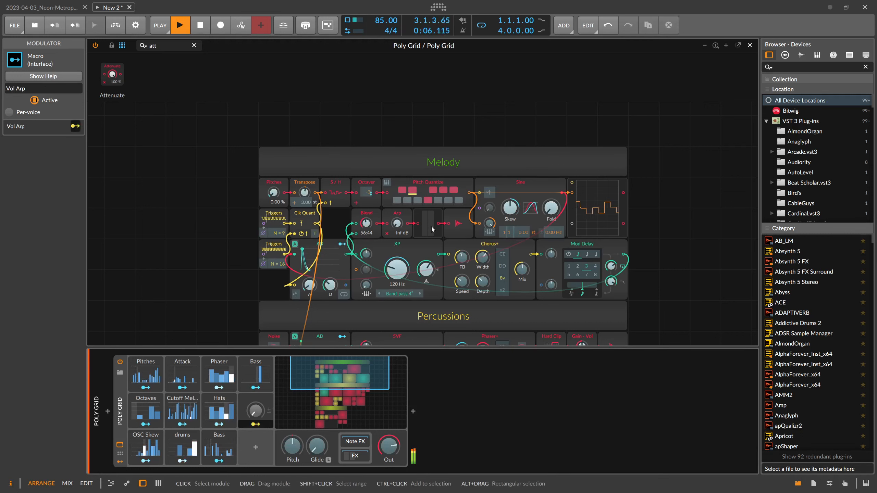
drag(397, 224, 397, 211)
click(247, 405)
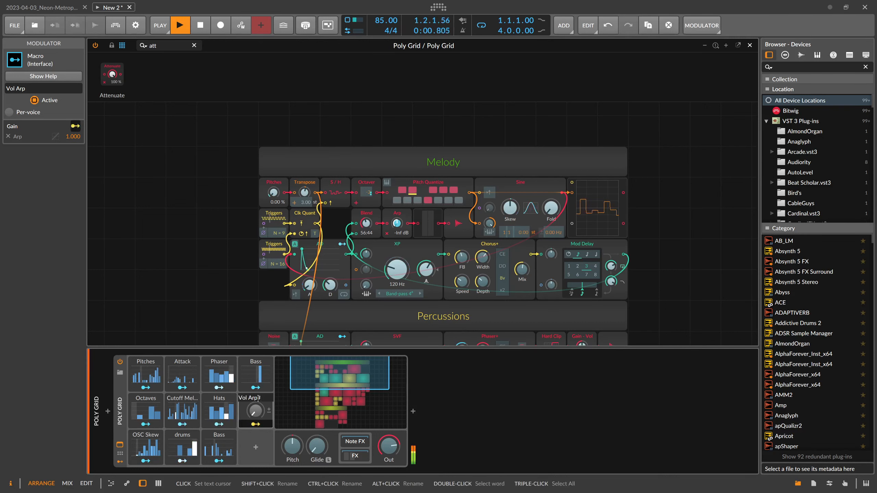
key(Return)
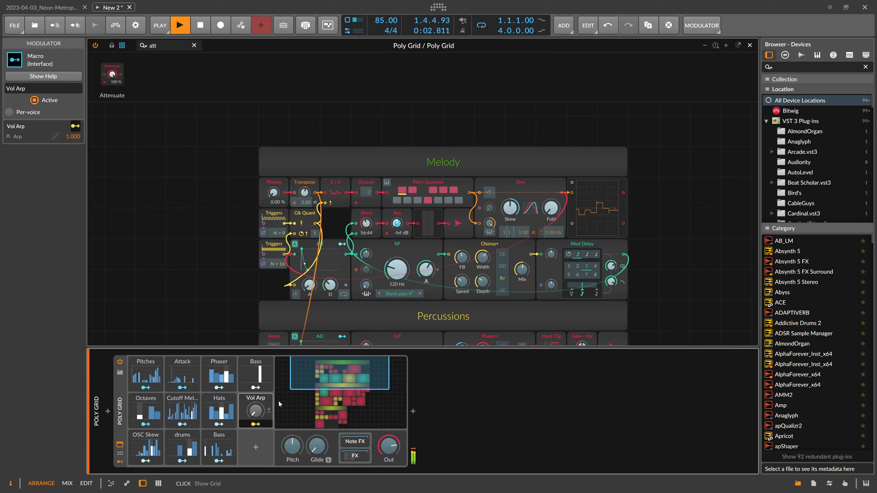
click(255, 410)
drag(255, 410, 255, 394)
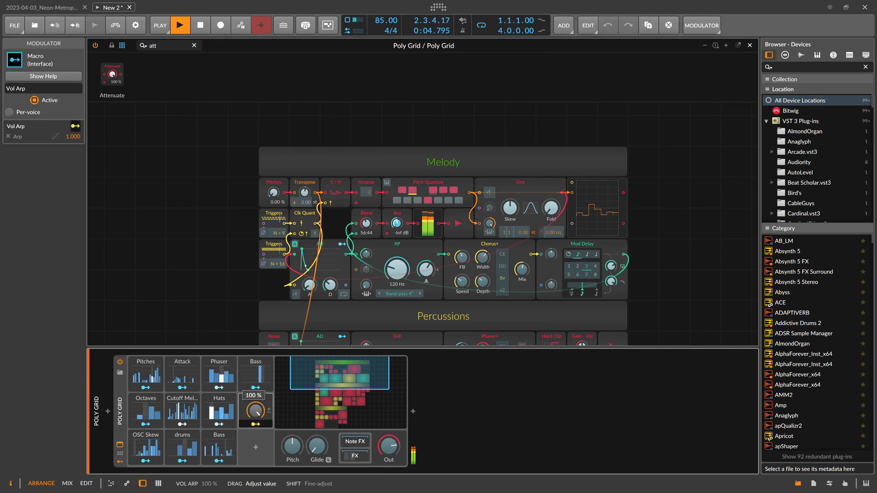
Add a Macro modulator in the slot below Vol Arp and name it Percs
click(255, 448)
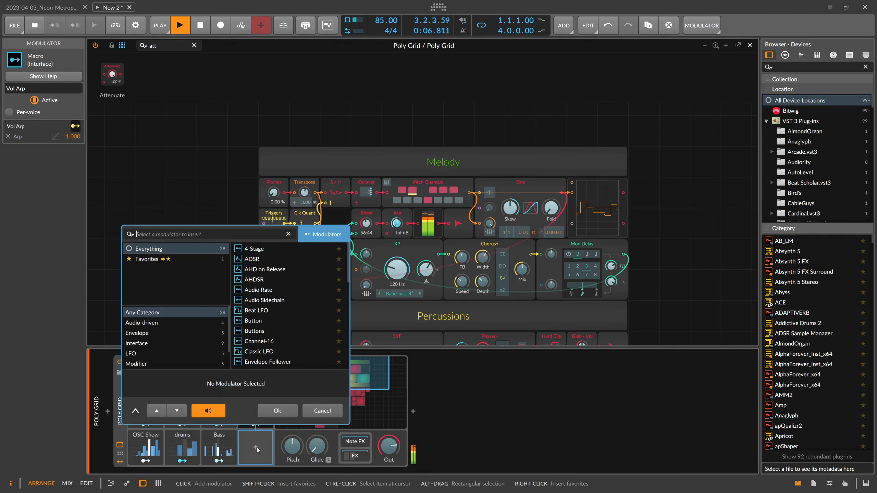
text(mac)
key(Down)
key(Down)
key(Return)
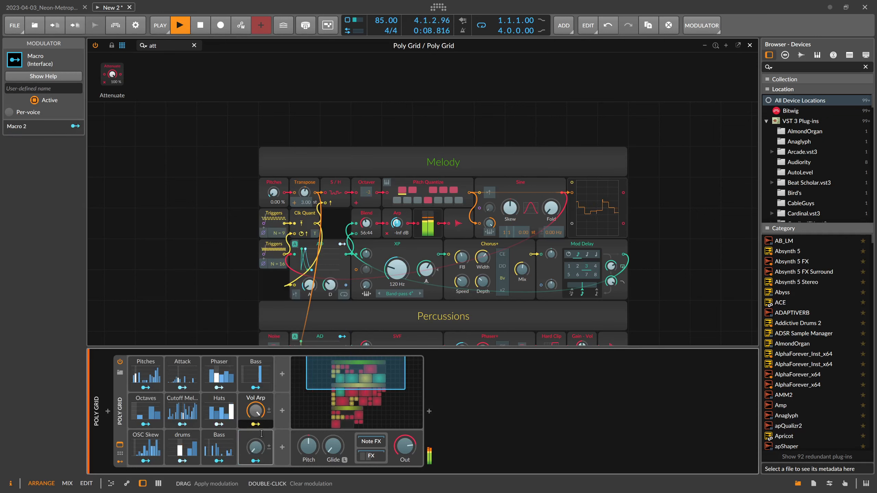
double_click(261, 434)
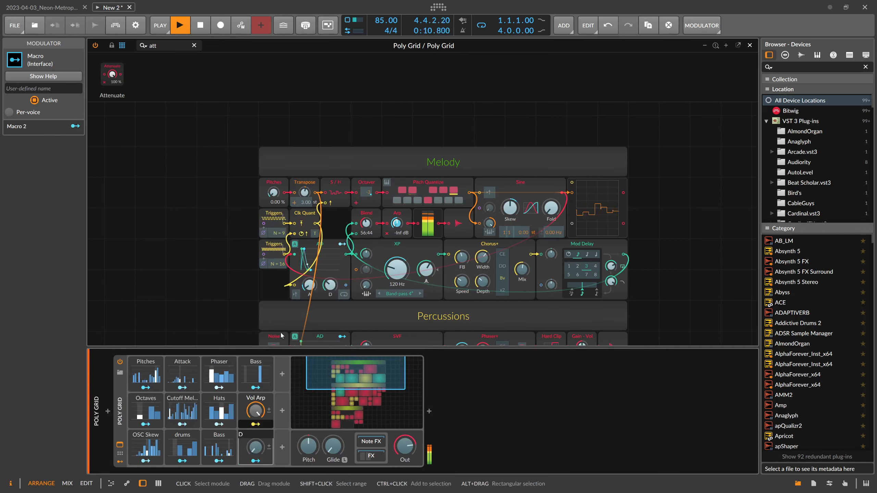
text(Percs)
key(Return)
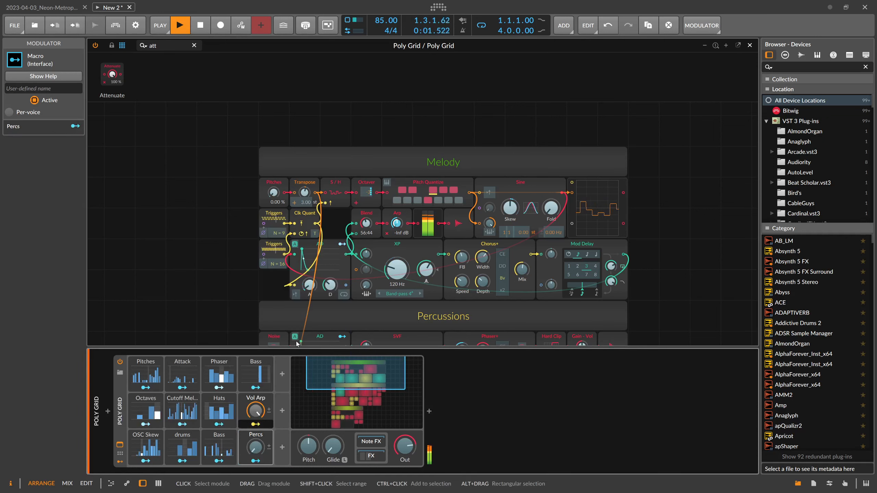
Lower the Percussions section's output Gain - Vol to -Inf dB and map the Percs macro to it with an amount of 1.000
scroll(437, 247, down, 5)
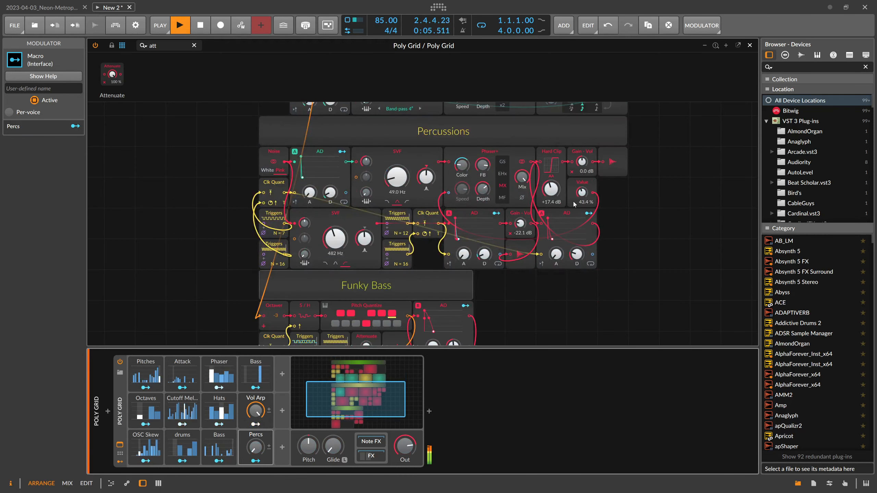
drag(582, 170, 574, 200)
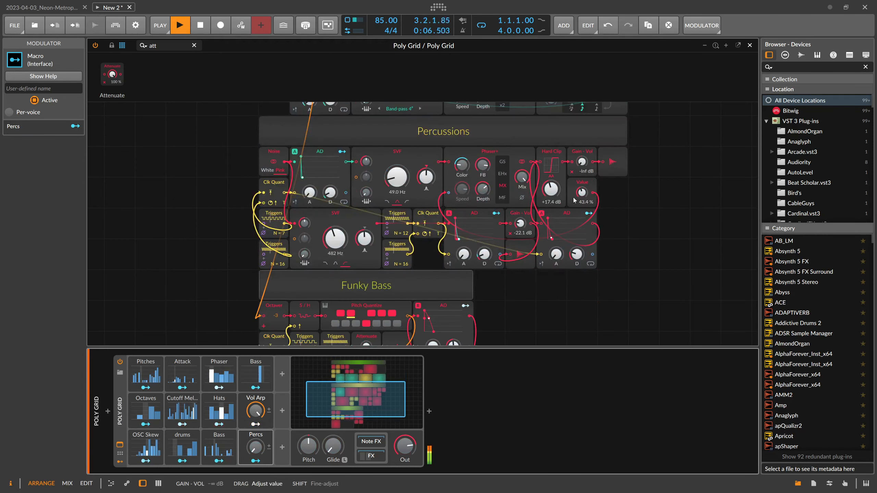
click(255, 461)
drag(582, 162, 571, 173)
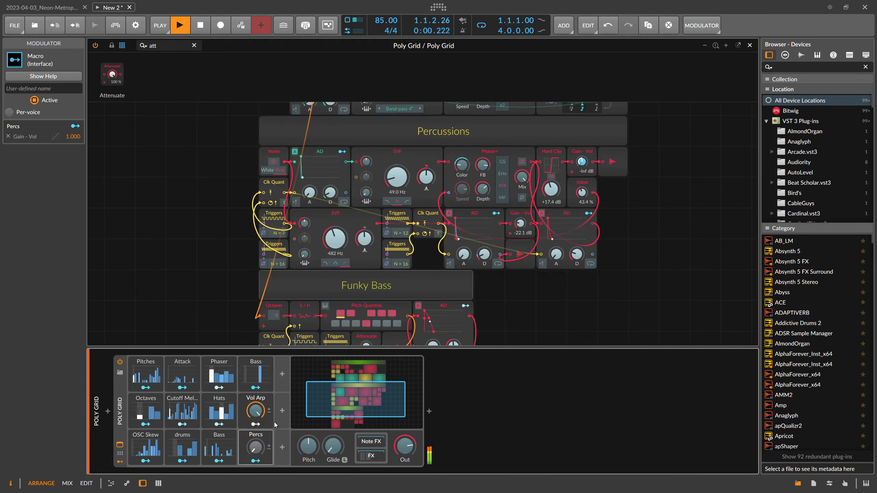
Add a Macro modulator beside the first-row Bass modulator and lower the Funky Bass Gain - Vol to -Inf dB
click(283, 373)
key(Down)
key(Down)
key(Return)
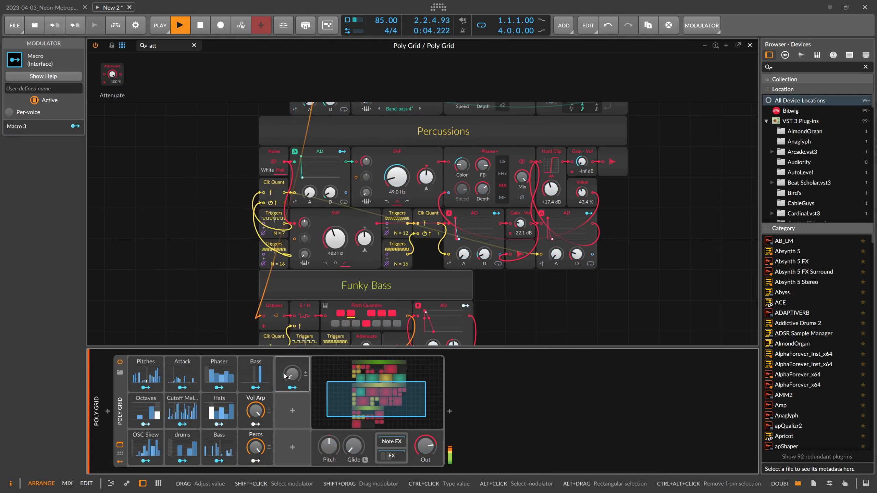
scroll(393, 294, down, 3)
drag(424, 286, 424, 339)
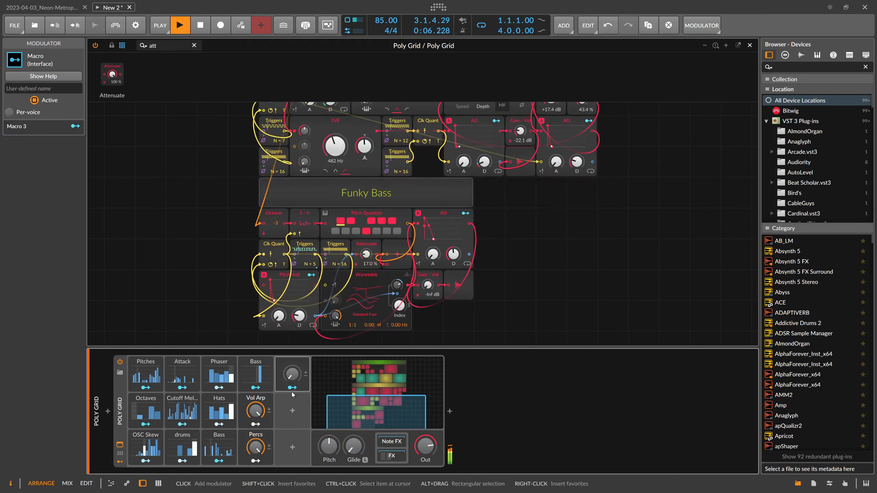
Map the new macro to the Funky Bass Gain - Vol with an amount of 1.000 and turn the macro fully up
click(293, 387)
drag(427, 285, 427, 269)
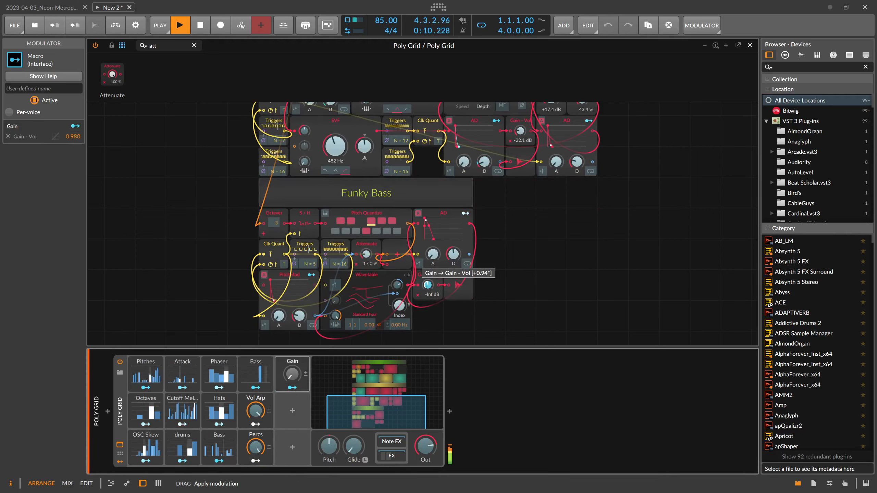
click(293, 388)
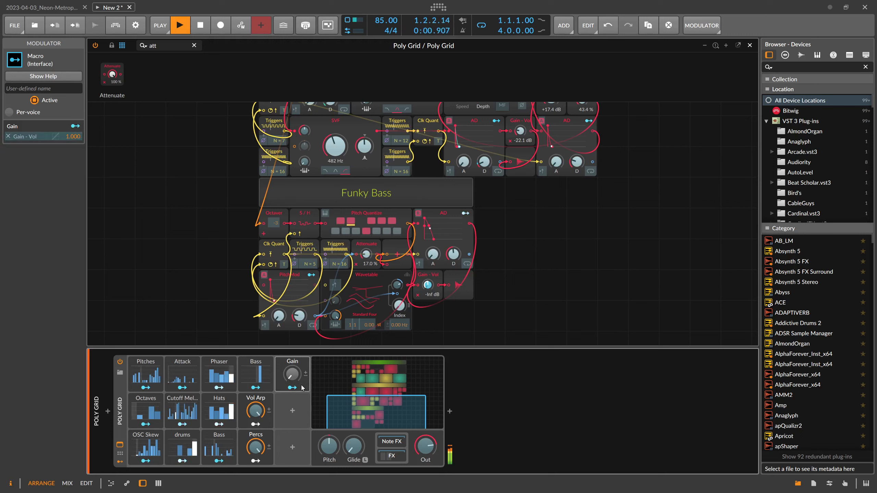
mouse_move(292, 375)
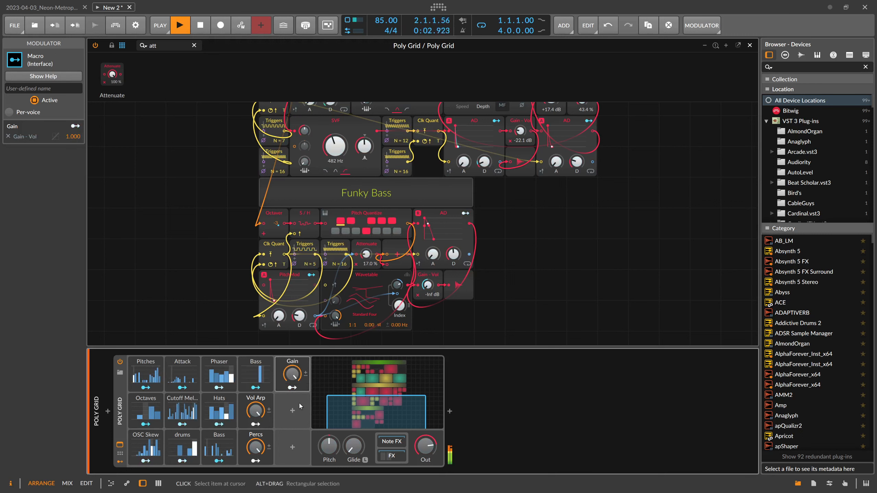
Name the new macro Bass and stack the Vol Arp, Percs and Bass macros in one column
double_click(298, 362)
text(Bass)
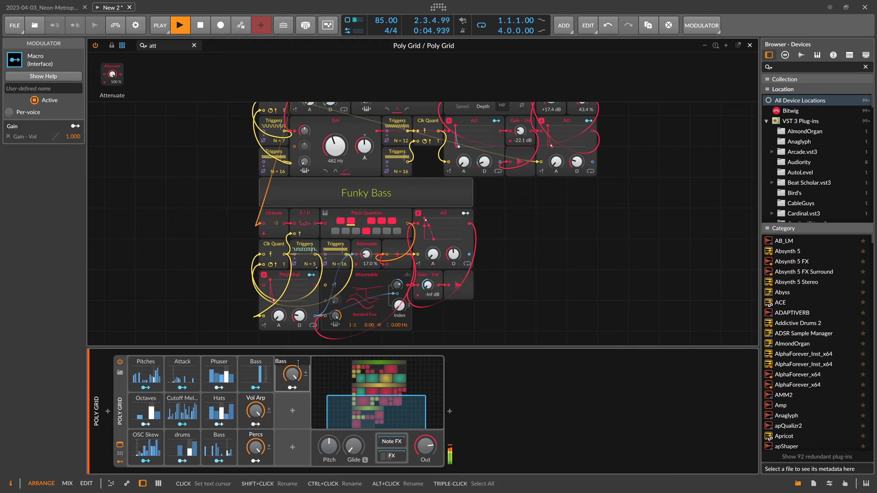
key(Return)
drag(289, 385, 292, 446)
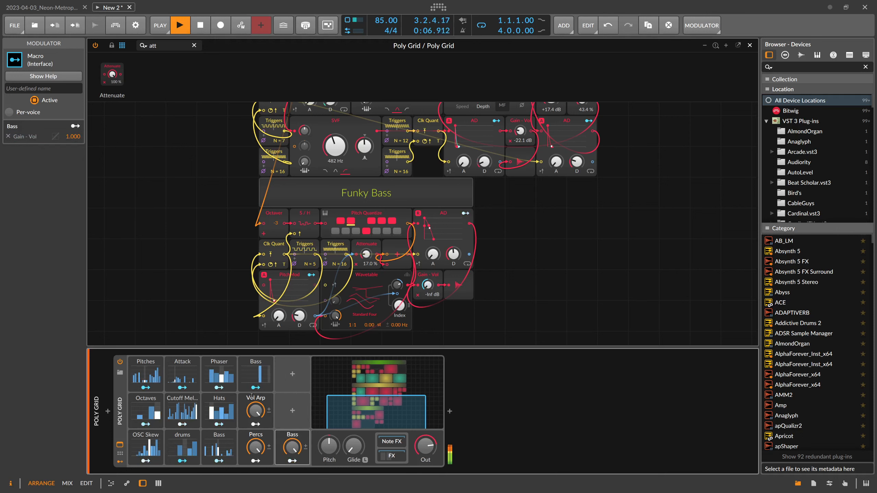
drag(243, 417, 293, 374)
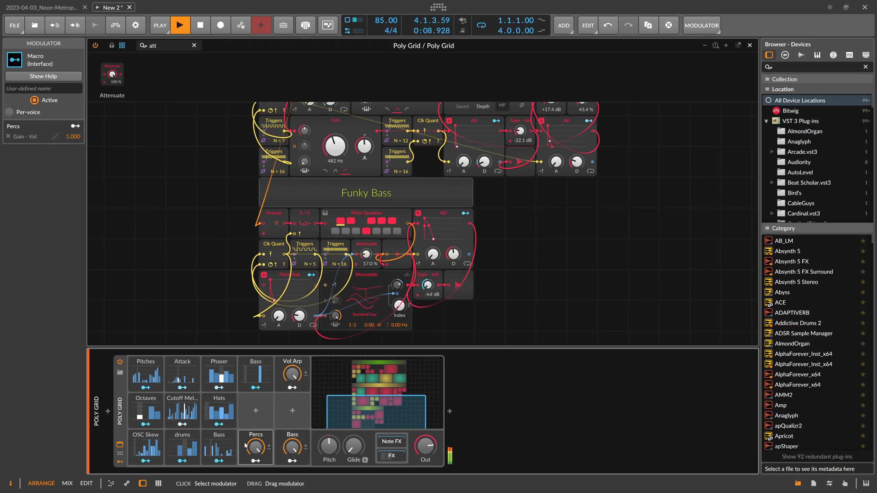
drag(245, 446, 293, 414)
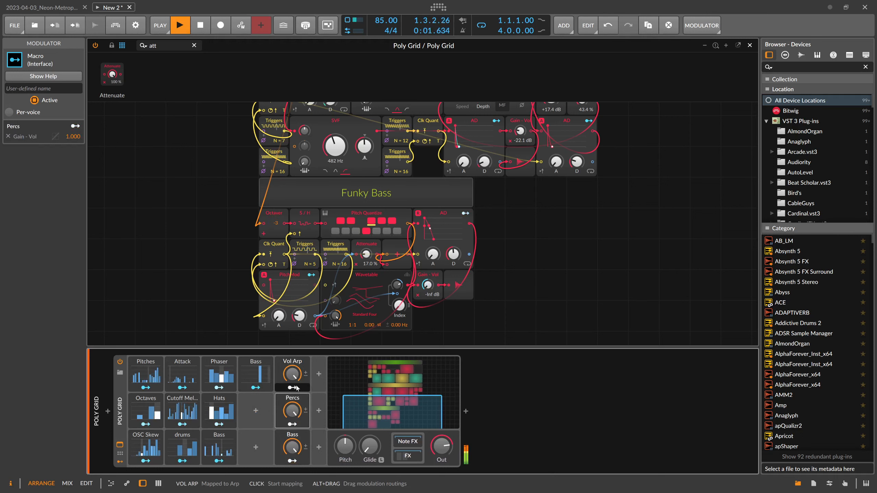
Expand the first-row Bass step modulator to examine its sequence and collapse it again
click(258, 375)
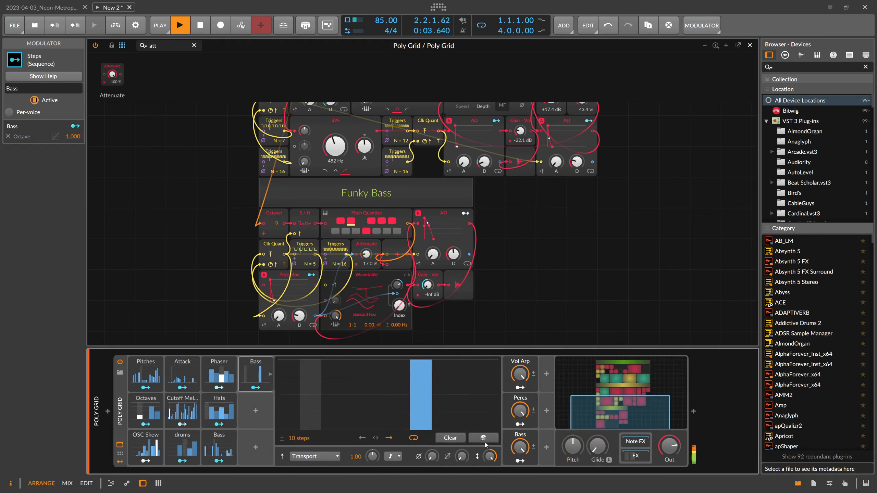
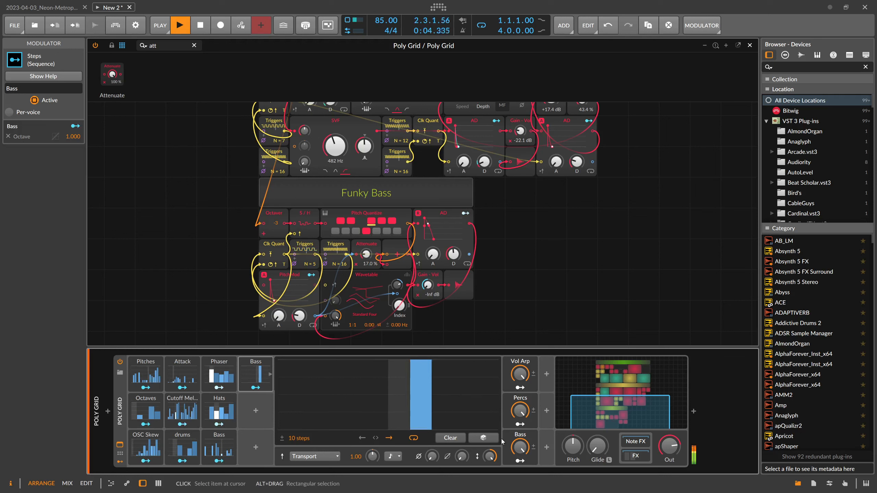
click(270, 374)
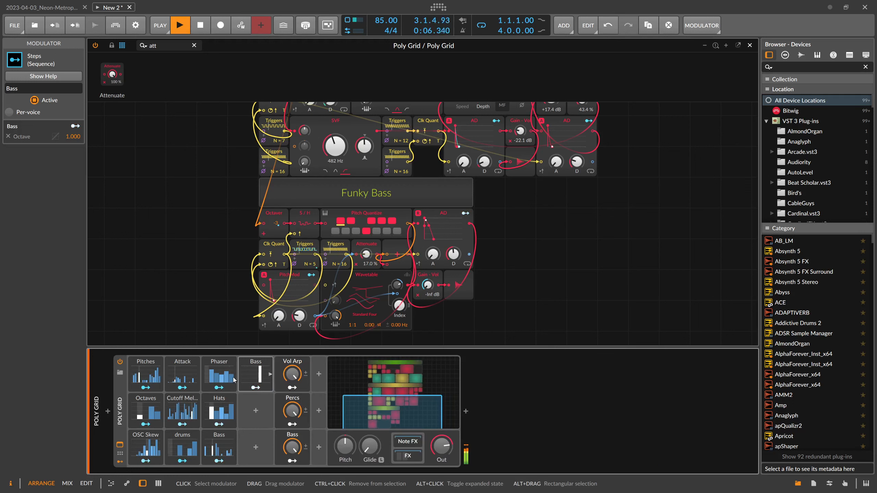
Lower steps 1, 3, 8 and 9 of the Pitches sequence to zero and collapse its editor
click(160, 374)
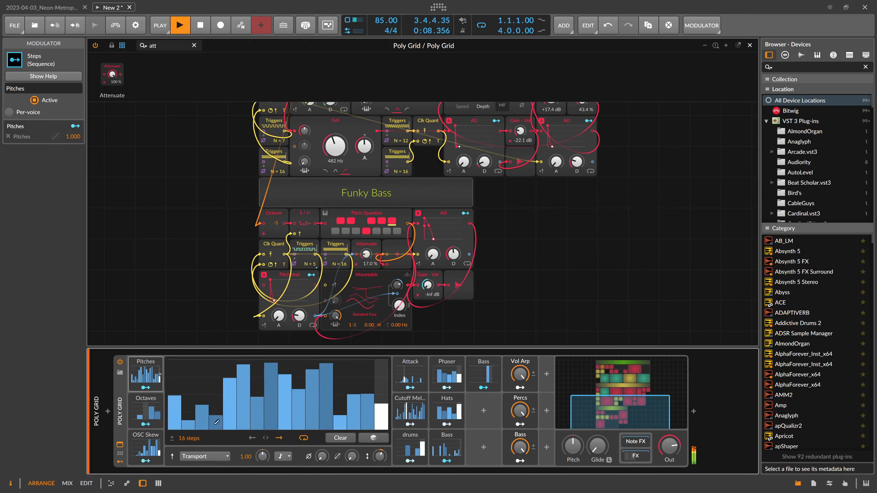
mouse_move(203, 424)
mouse_down()
mouse_move(203, 434)
mouse_move(176, 436)
mouse_up()
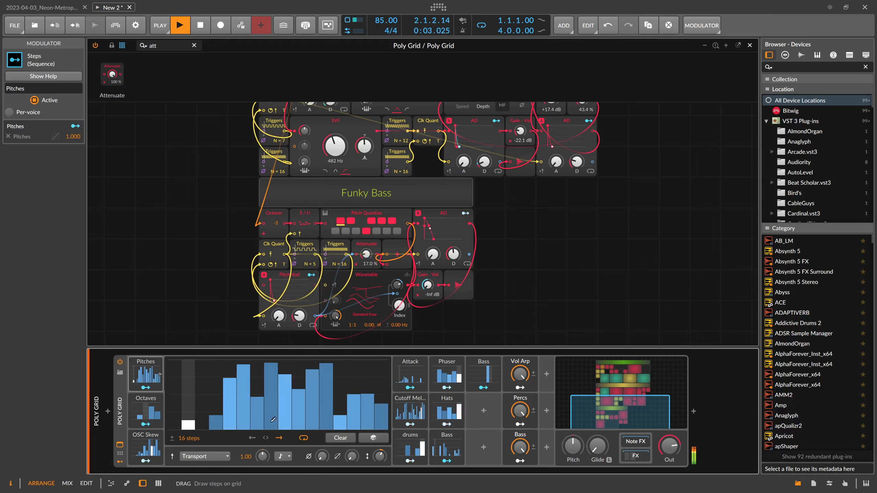
drag(271, 429, 283, 432)
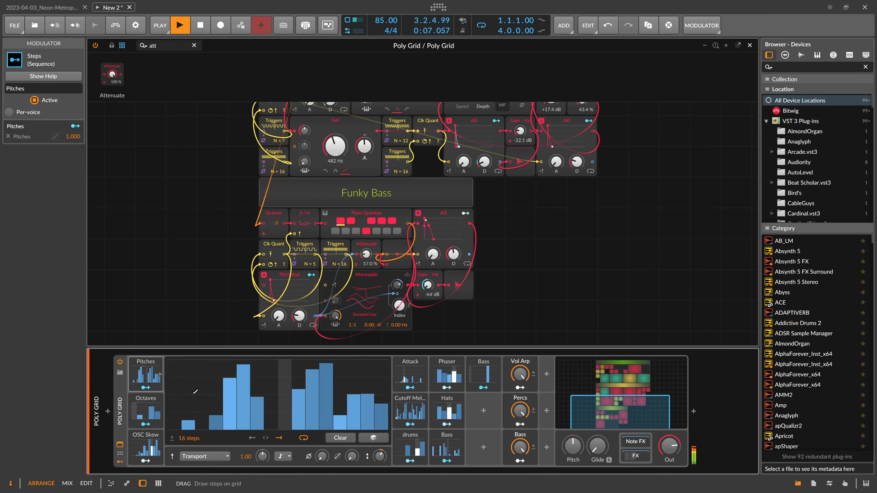
scroll(344, 306, up, 2)
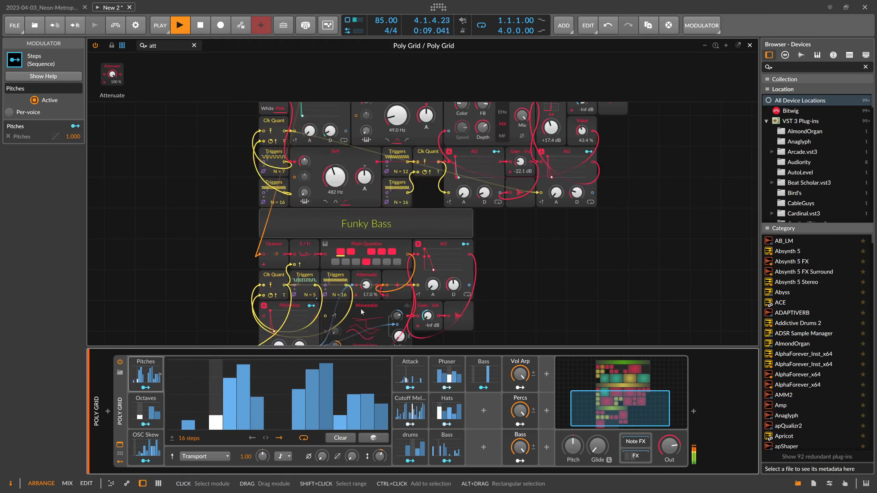
scroll(387, 306, down, 2)
drag(299, 285, 299, 295)
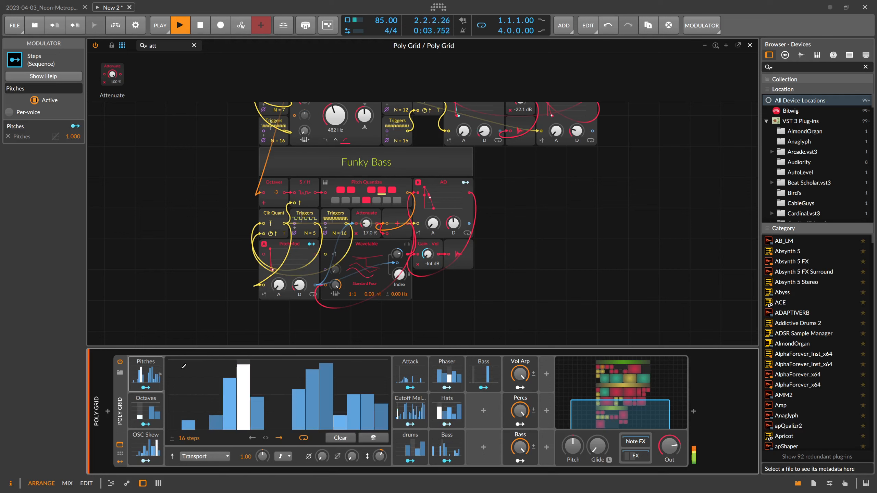
click(160, 374)
Hide the device panel and move the whole Funky Bass section up beside the Melody section
scroll(447, 235, up, 3)
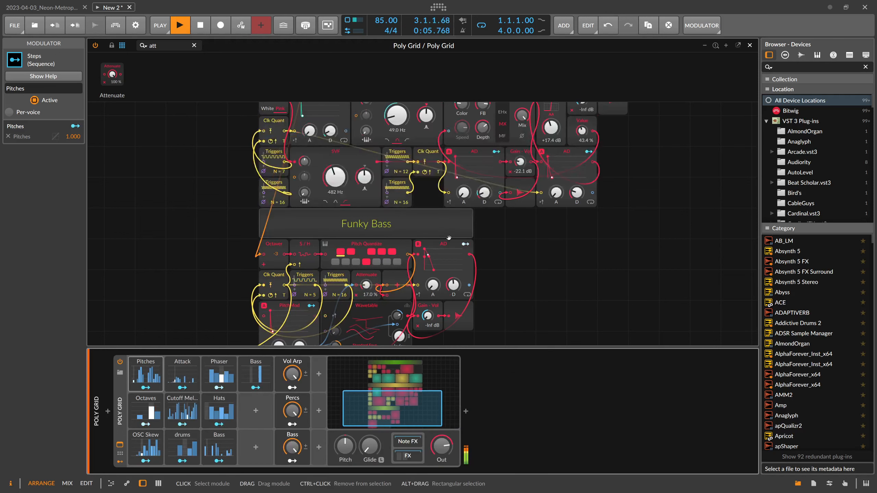
scroll(448, 236, down, 1)
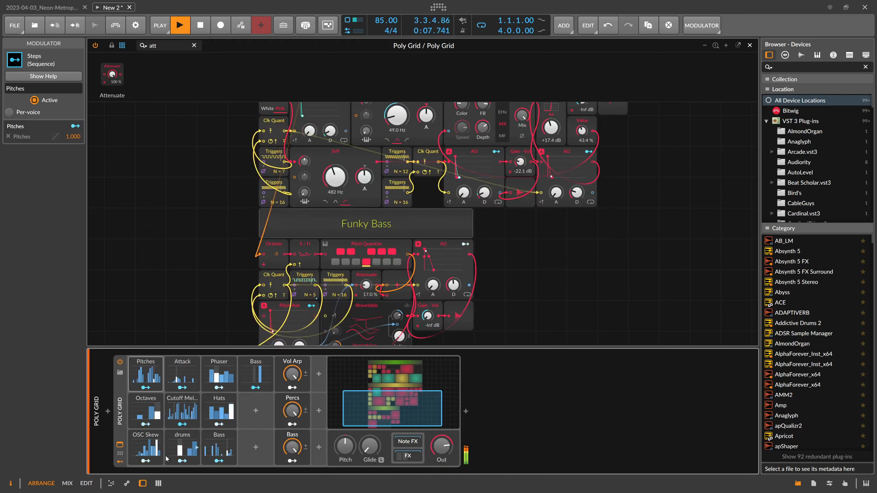
click(143, 484)
scroll(213, 288, down, 5)
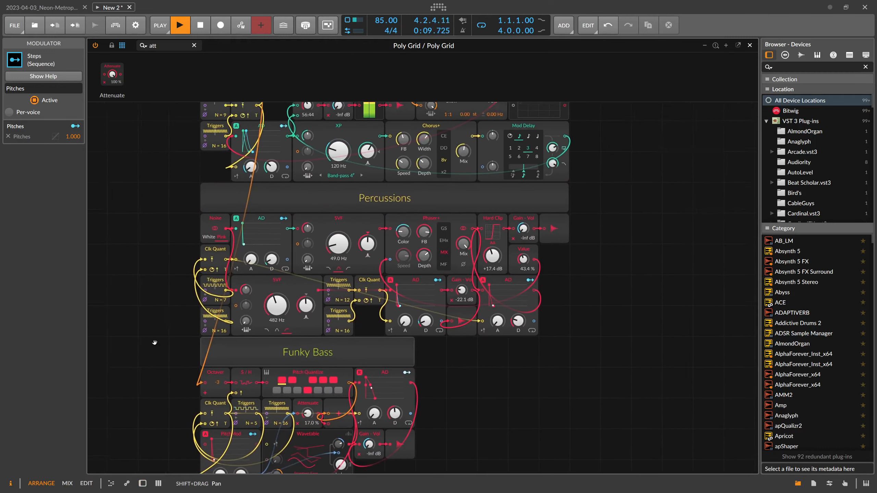
drag(176, 338, 120, 355)
scroll(193, 387, down, 2)
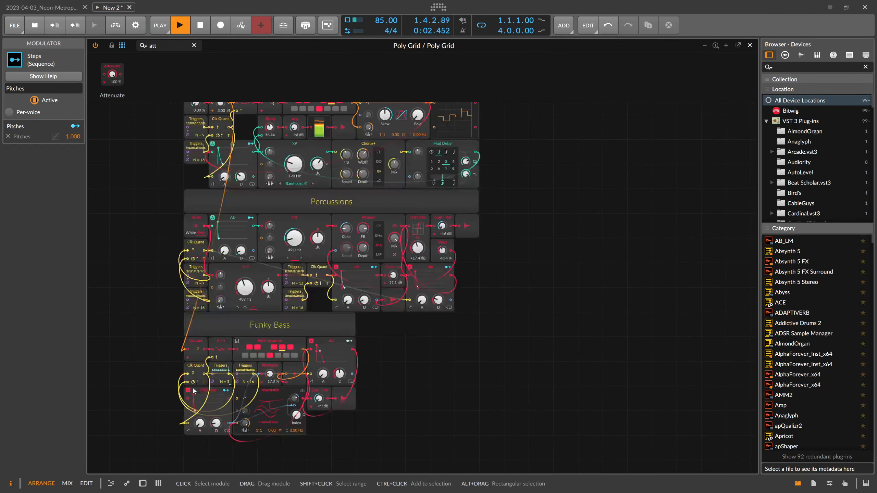
drag(170, 316, 388, 446)
drag(251, 328, 534, 150)
drag(437, 134, 402, 128)
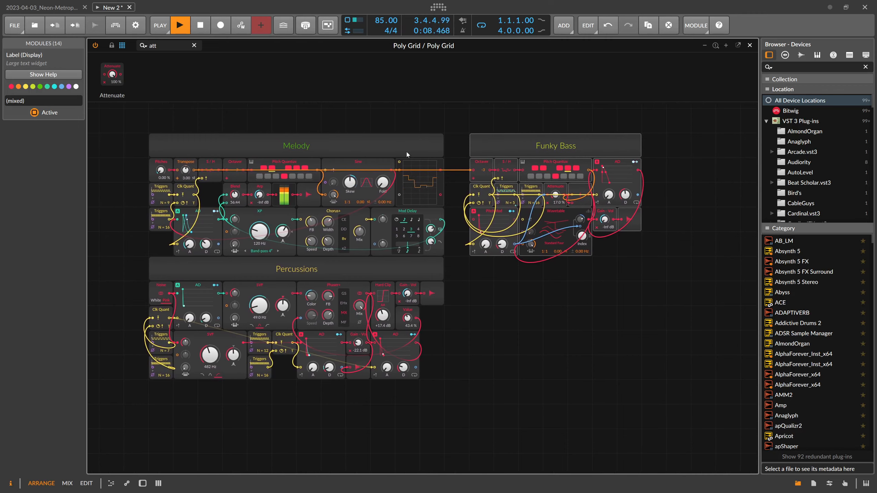
Search the modules for "not" and place a Note Out module below Funky Bass, deleting the mistakenly placed Note In
click(496, 337)
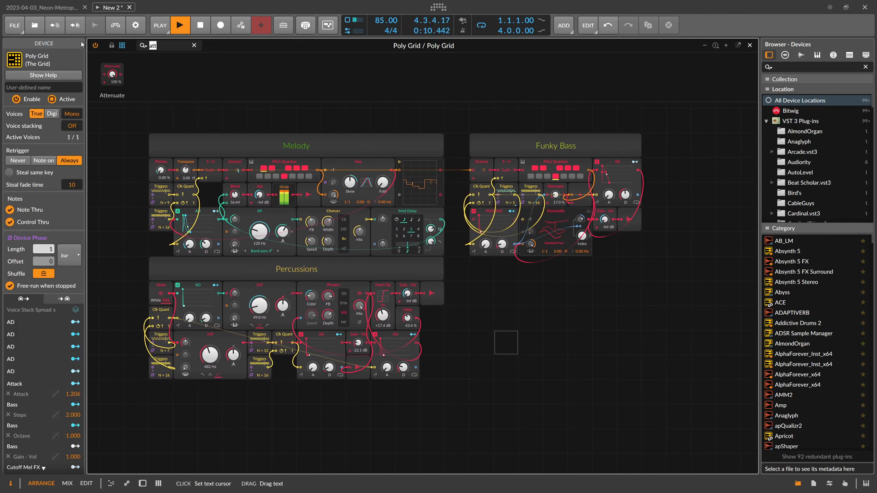
text(t)
key(BackSpace)
text(not)
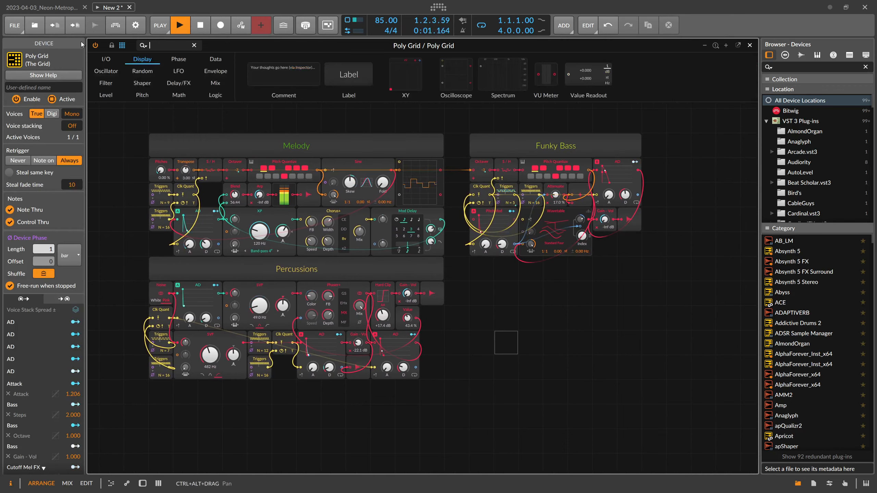
drag(138, 80, 480, 292)
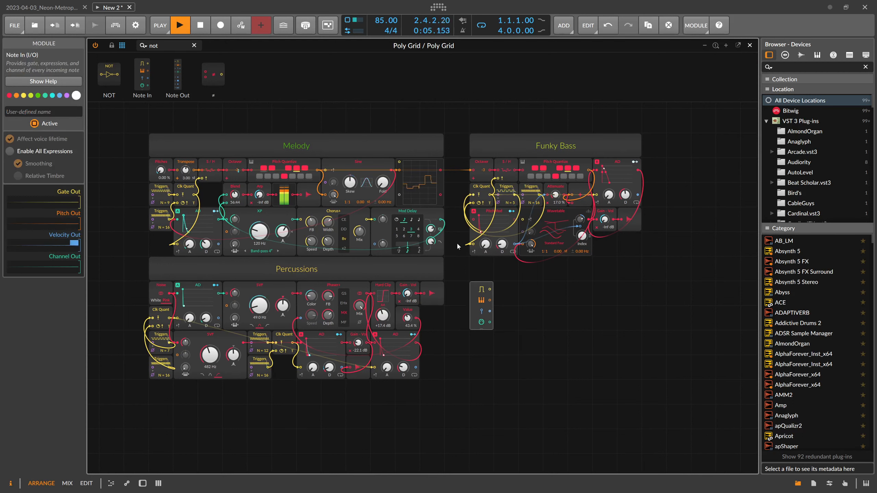
key(Delete)
drag(178, 76, 498, 305)
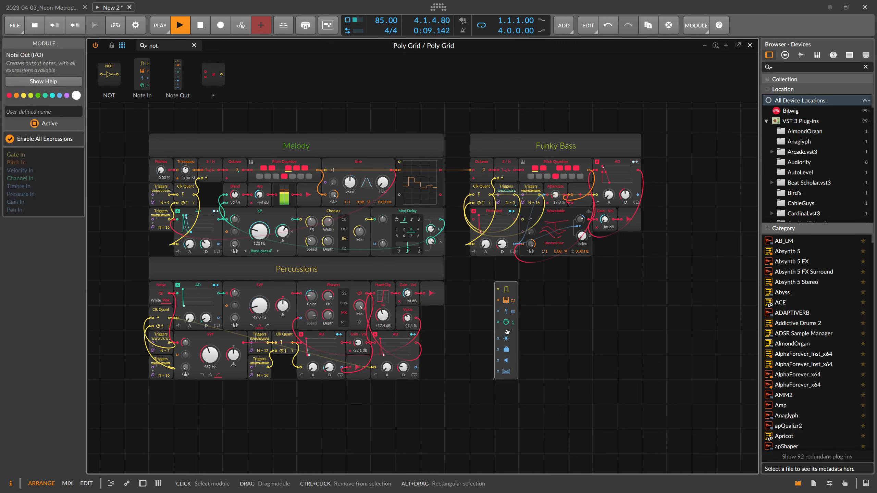
Place the Note Out module directly beside Melody with Funky Bass shifted further away, and disable its Enable All Expressions option
drag(507, 331, 456, 170)
drag(720, 268, 481, 141)
drag(499, 146, 548, 149)
click(463, 164)
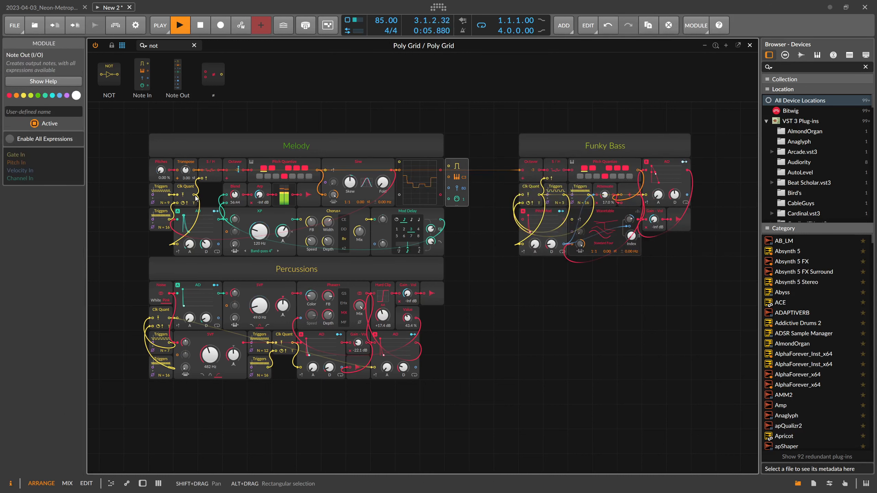
Wire Melody's Clk Quant trigger and Pitch Quantize output into its Note Out, name the module Melody and adjust its channel
drag(195, 195, 448, 167)
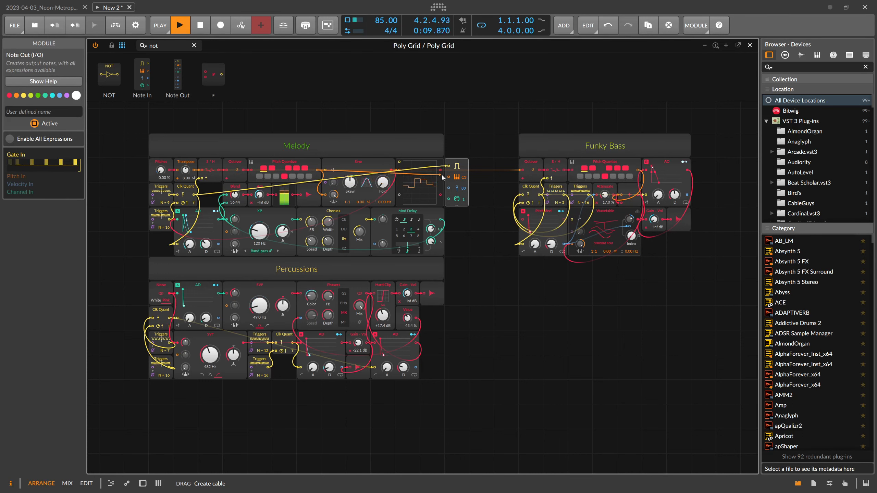
drag(441, 177, 448, 177)
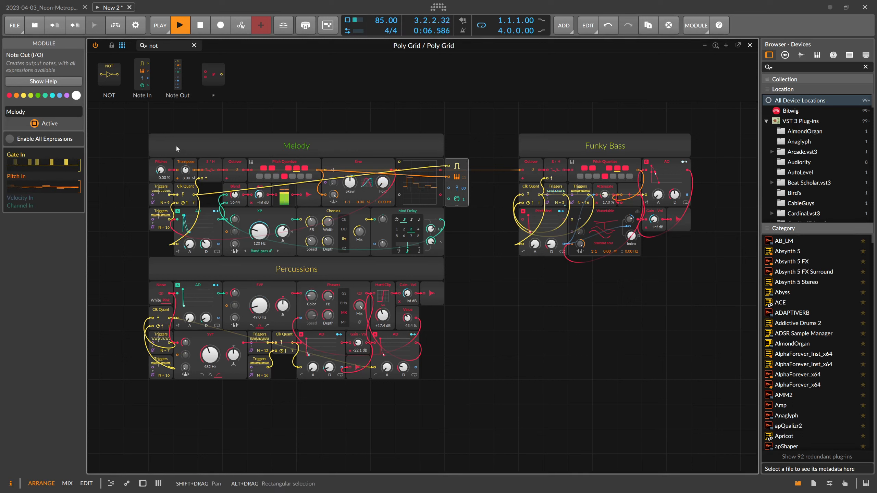
drag(463, 200, 464, 199)
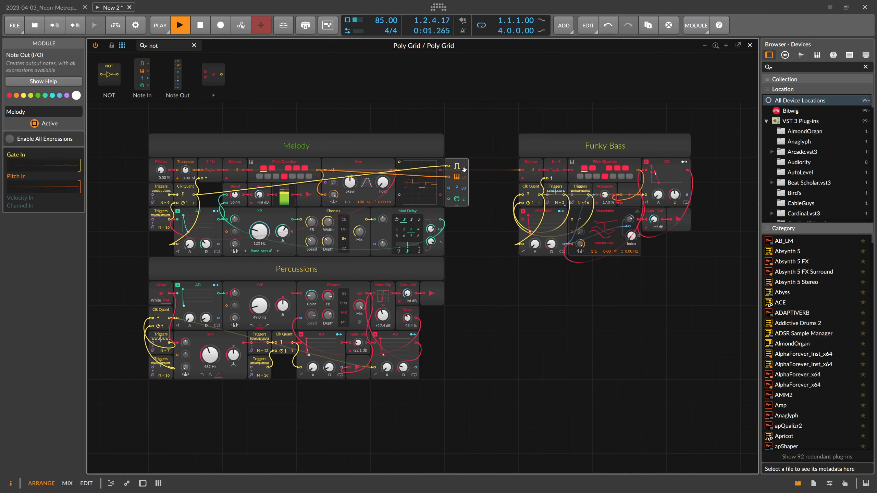
Paste a copy of the Note Out into Percussions, connect the Clk Quant trigger to its gate and set its pitch to C1
click(439, 313)
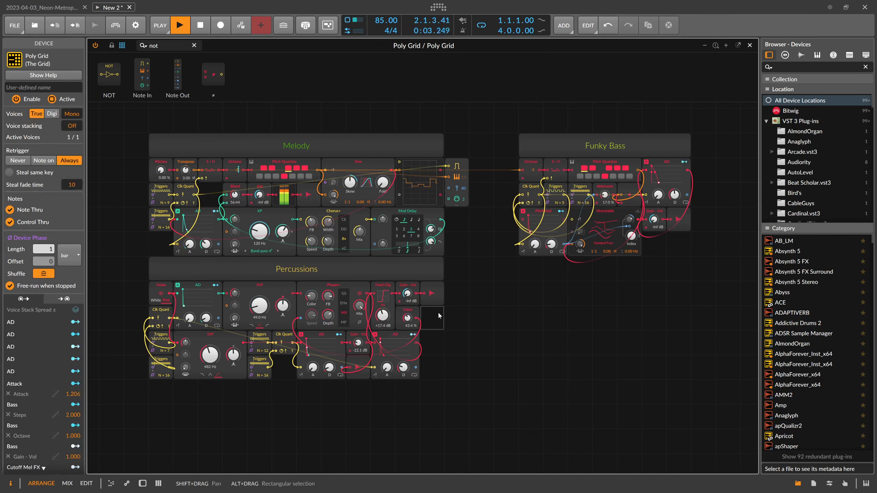
key(ctrl+v)
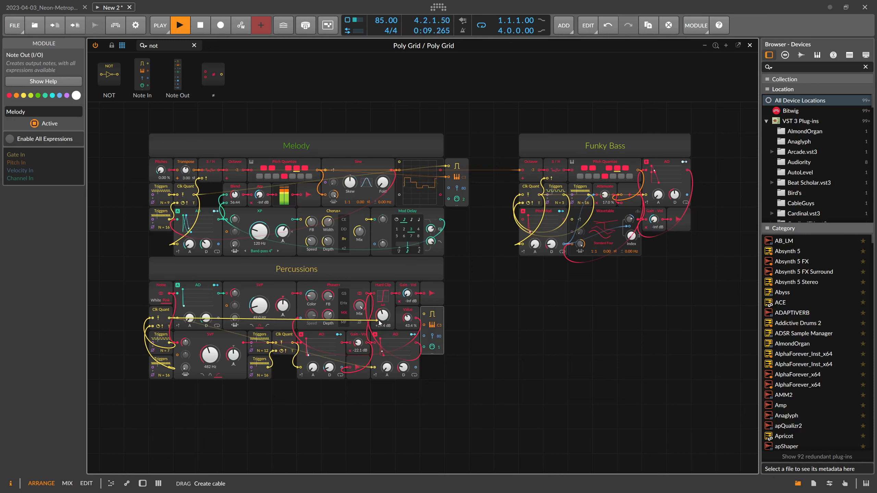
drag(380, 323, 424, 315)
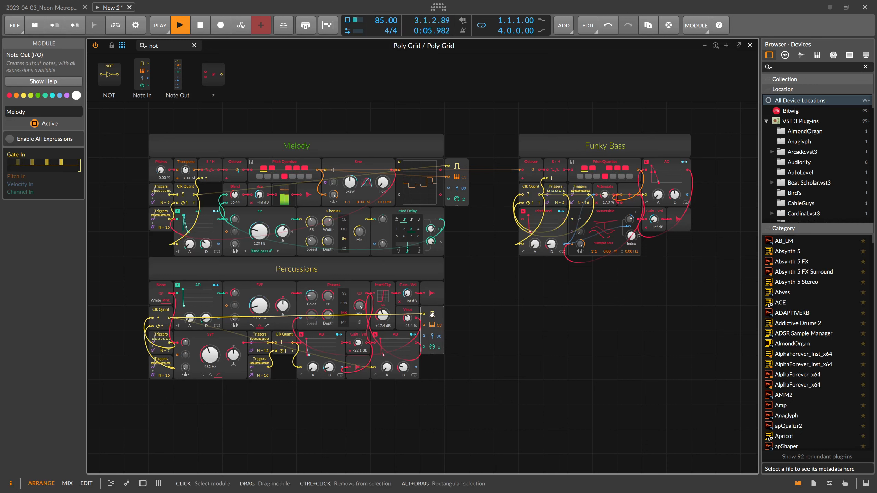
drag(441, 330, 440, 332)
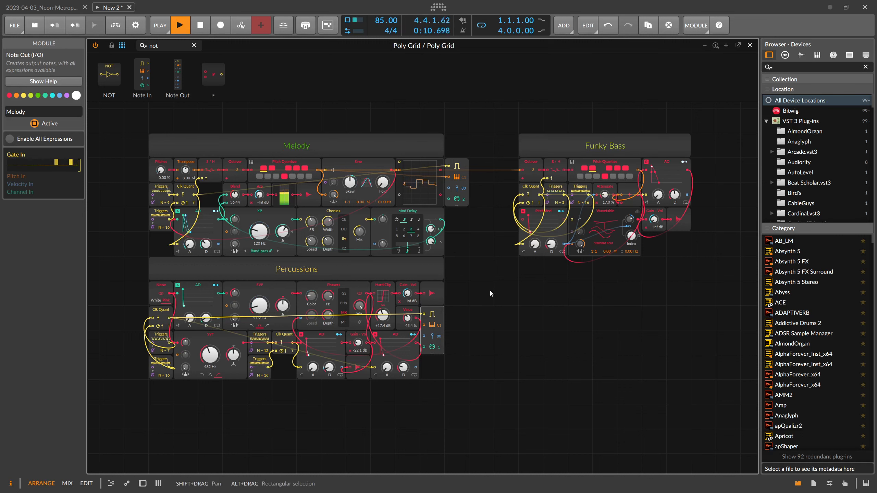
Add a copy of the Note Out to Funky Bass and fit it beside the Gain module below the AD envelope
drag(508, 294, 372, 304)
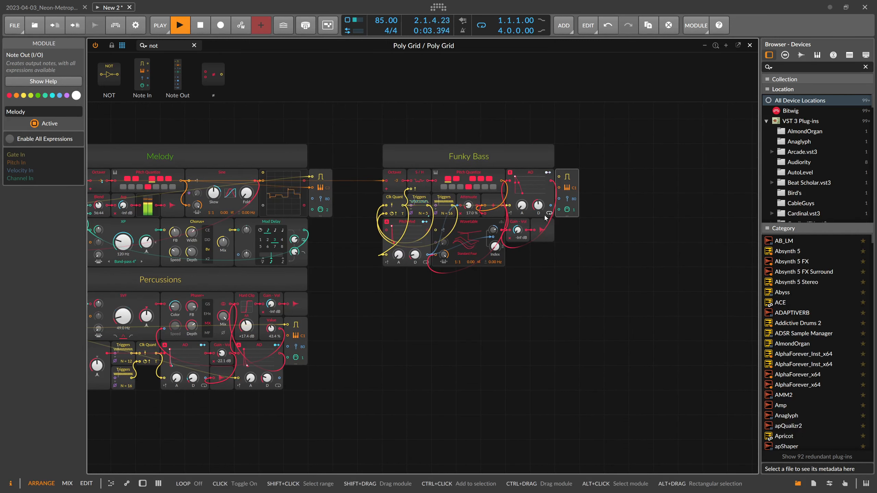
click(542, 229)
drag(541, 229, 518, 254)
drag(569, 181, 544, 231)
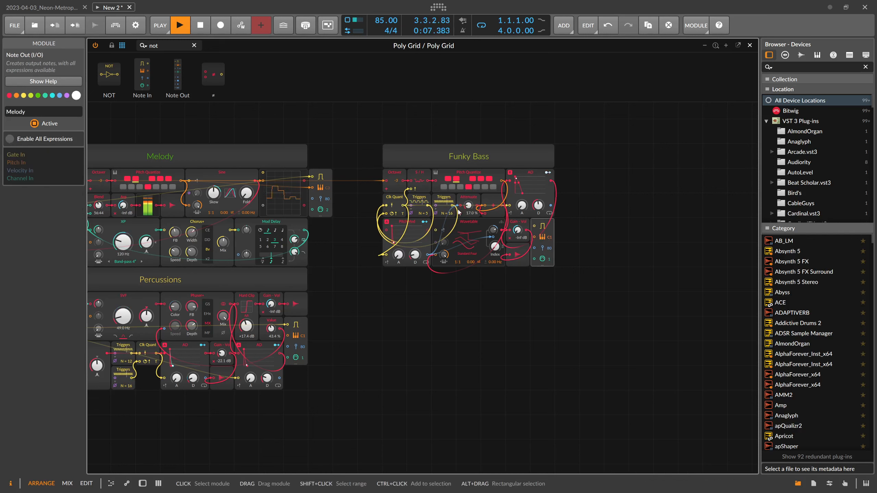
Connect Funky Bass's trigger and pitch signals to its Note Out's gate and pitch inputs and adjust the module's channel
click(445, 198)
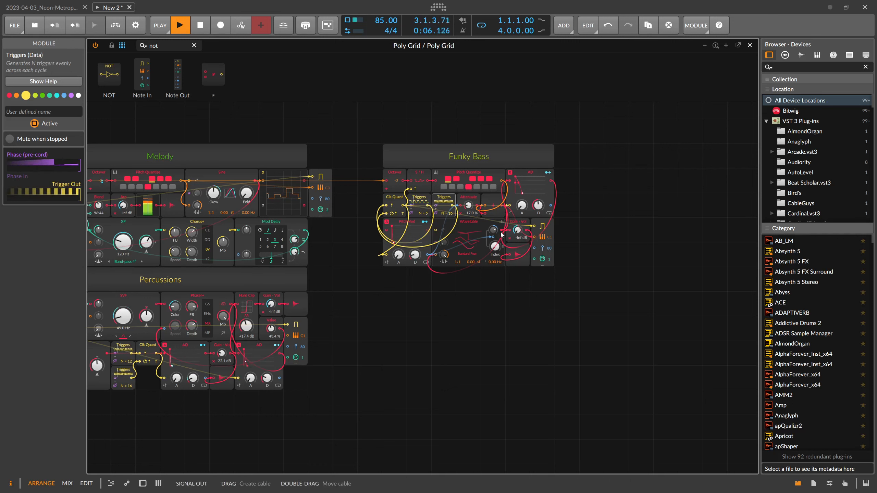
click(496, 202)
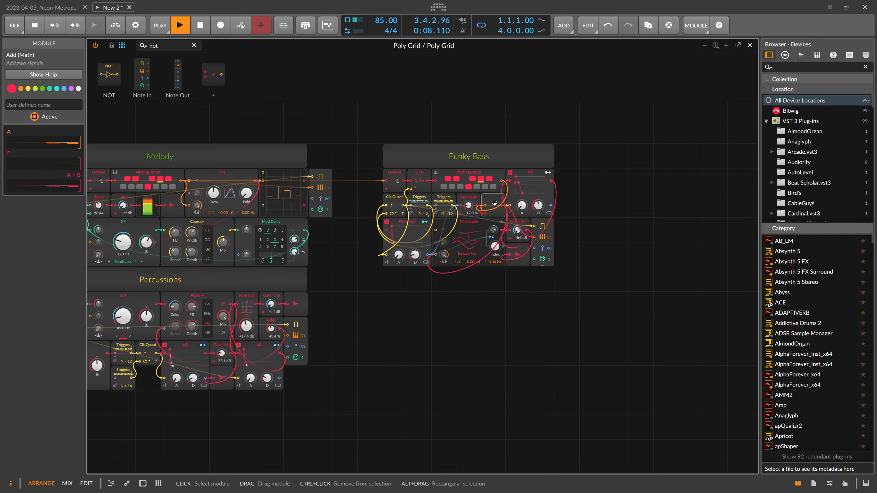
drag(495, 203, 591, 261)
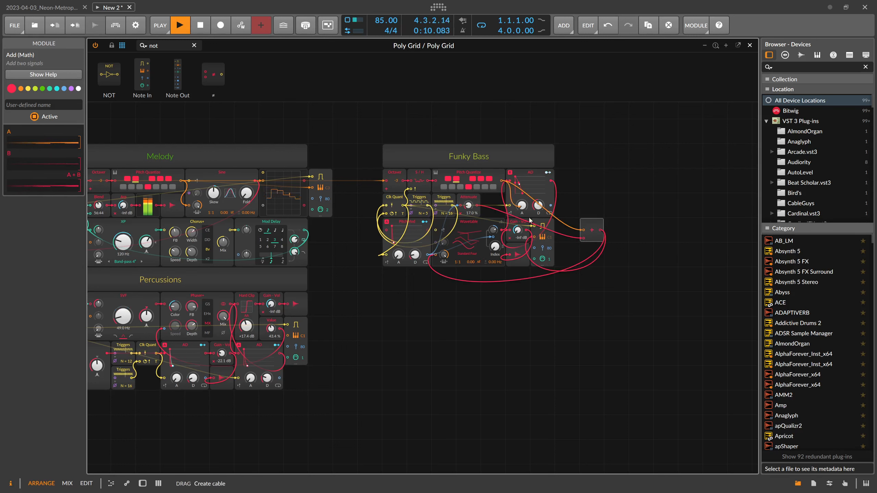
drag(589, 238, 491, 214)
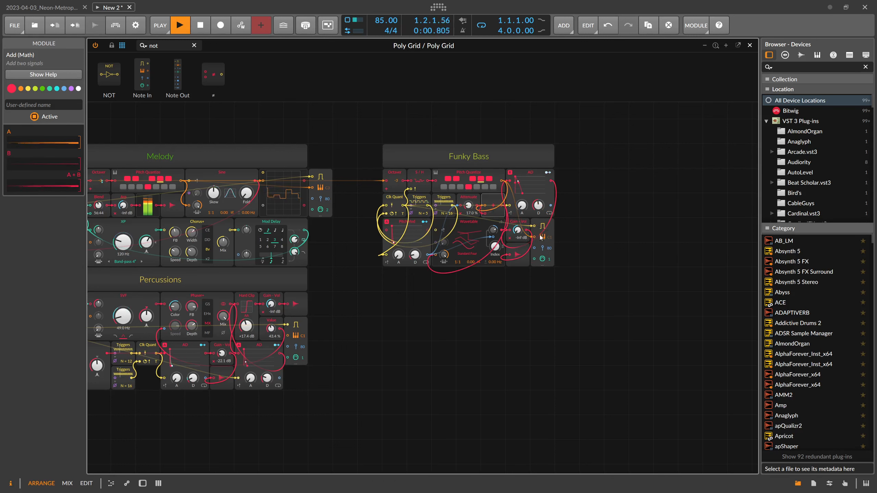
click(550, 230)
drag(544, 259, 544, 257)
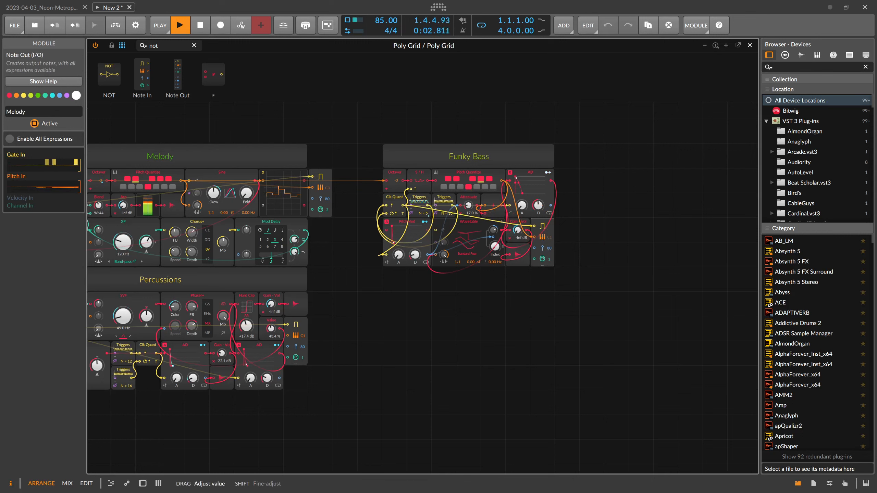
Close the Grid editor and add a new instrument track with Bitwig's Polysynth device
drag(376, 255, 443, 273)
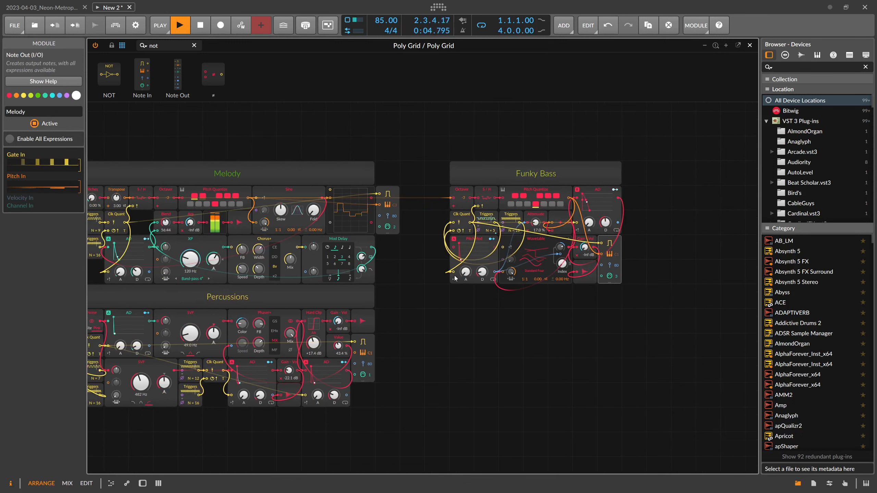
drag(435, 322, 490, 297)
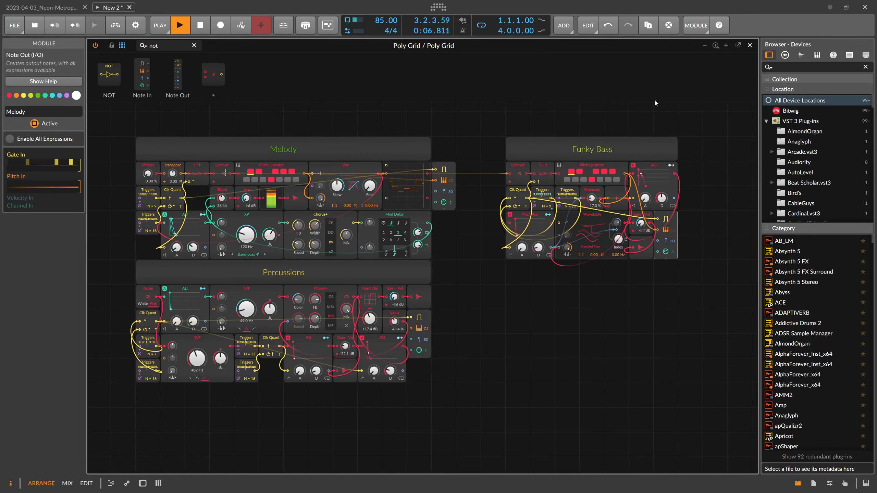
click(750, 46)
click(148, 69)
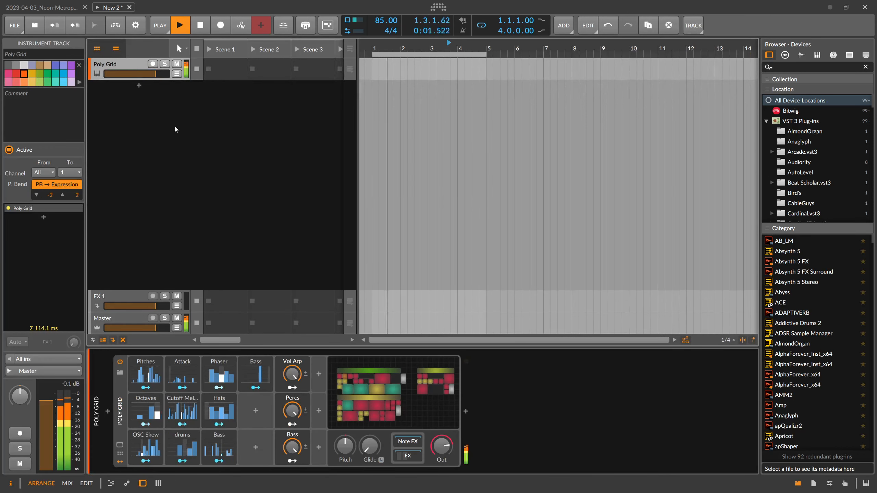
click(139, 85)
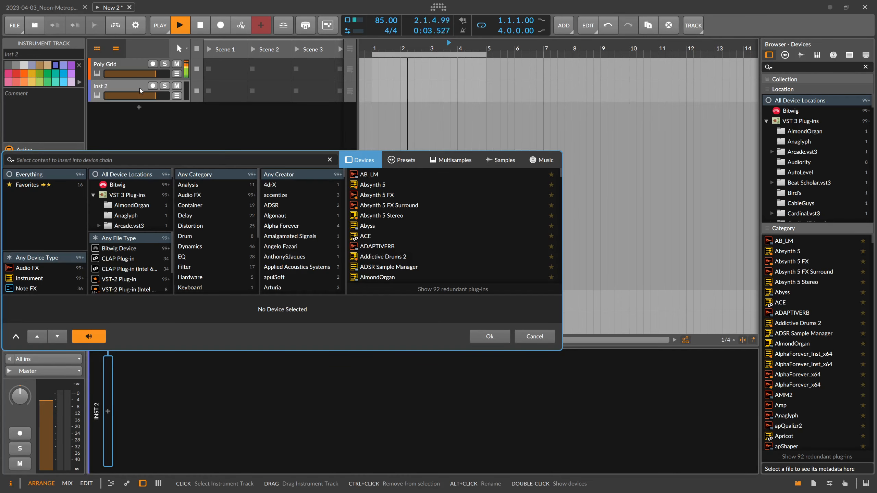
text(poly)
key(Down)
key(Down)
key(Down)
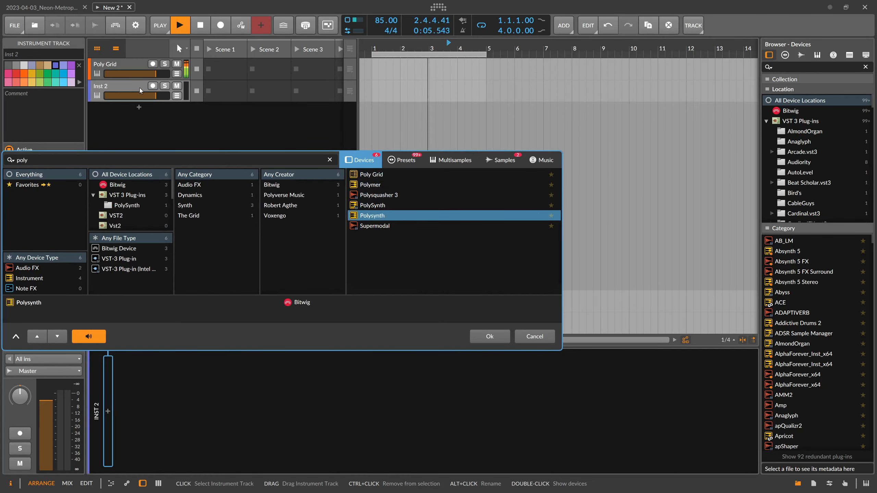
key(Return)
Mute the Poly Grid track, set the Polysynth track's note input to the Poly Grid device and arm it for recording
click(172, 65)
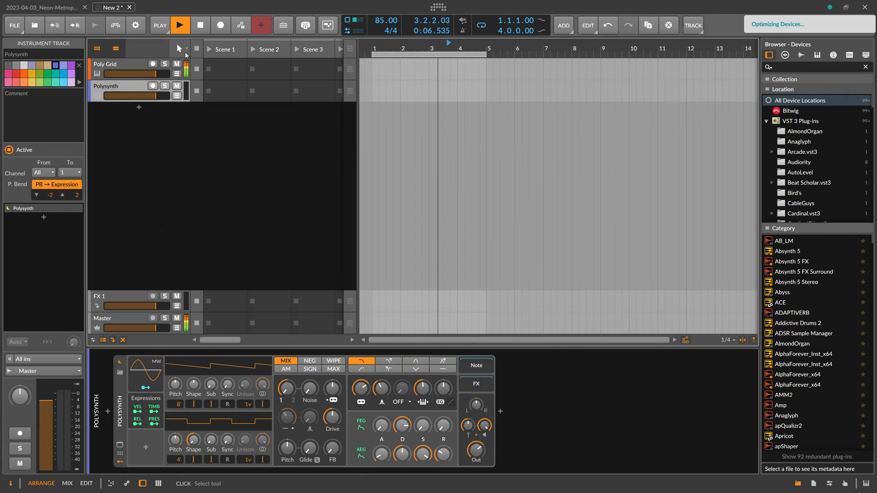
click(134, 67)
click(131, 87)
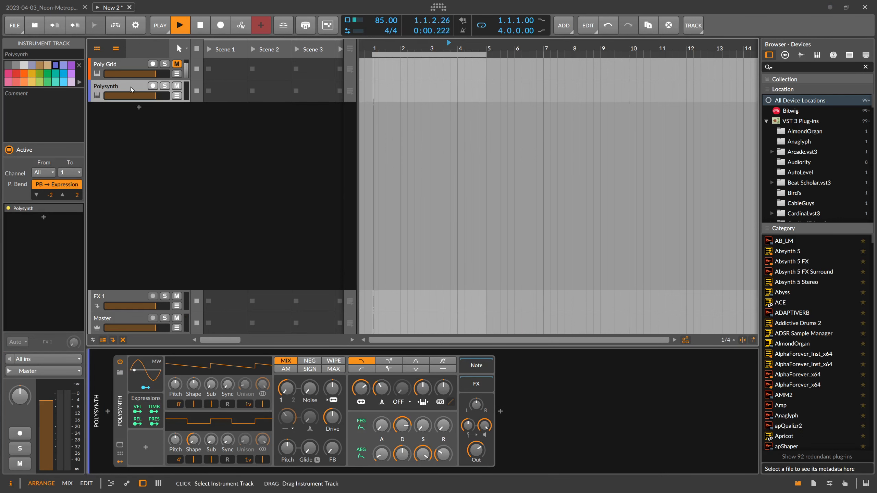
click(53, 359)
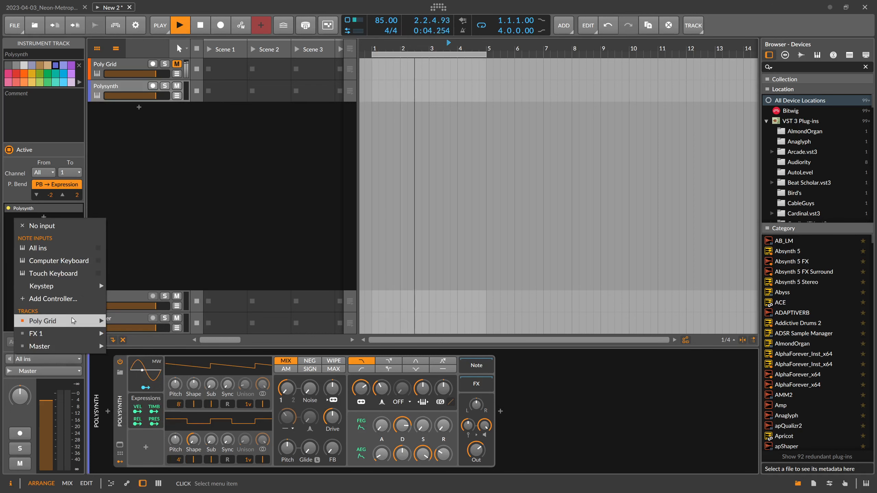
mouse_move(83, 321)
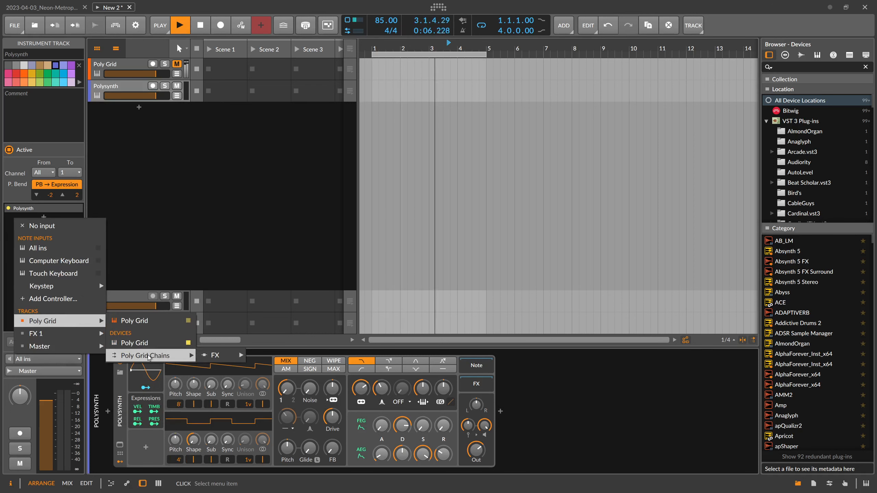
click(160, 346)
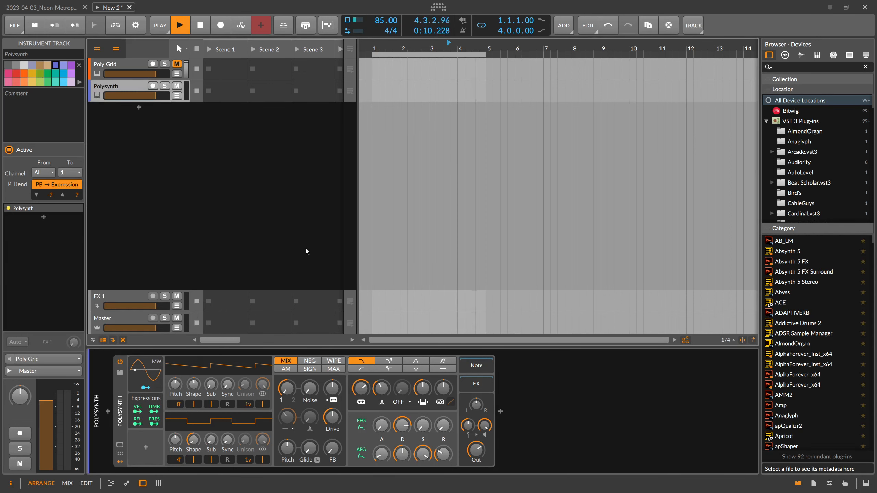
click(153, 86)
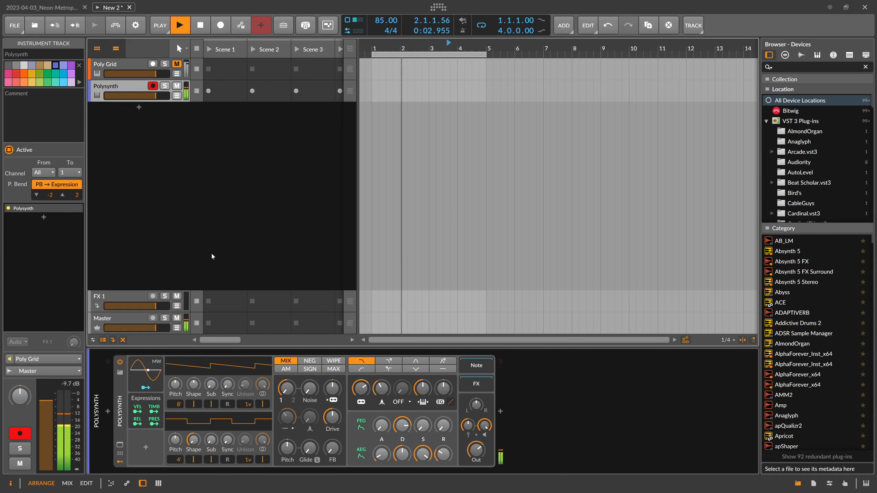
Insert a Channel Filter before Polysynth and let only channel 2 through
click(108, 409)
double_click(108, 410)
text(chann)
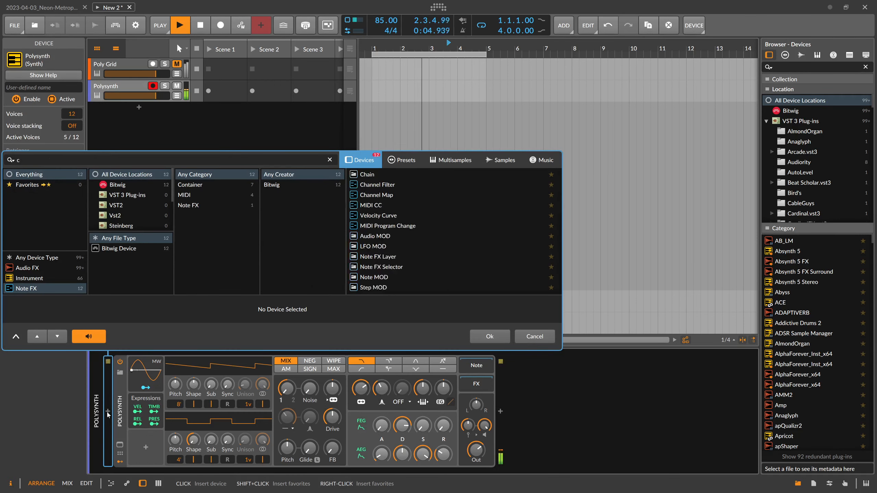
key(Return)
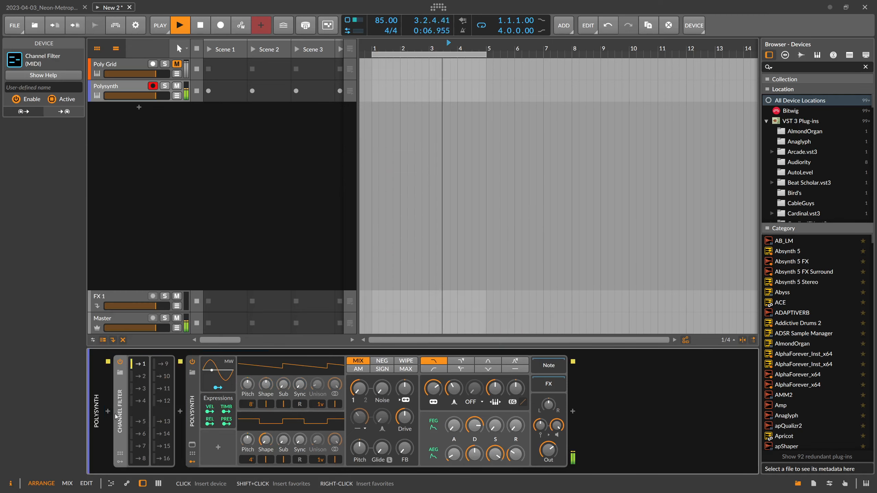
click(144, 377)
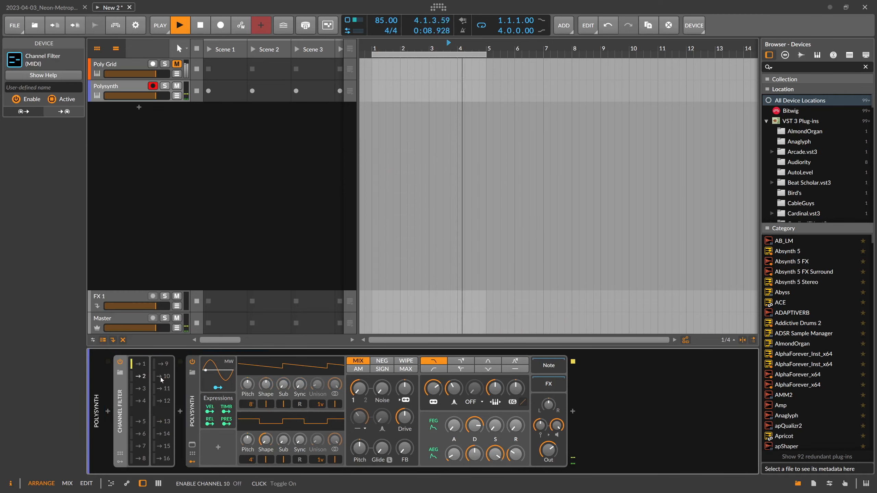
Check the Note Out modules inside the Poly Grid and compare channels 1 and 2 in the Polysynth track's Channel Filter
click(134, 67)
click(381, 382)
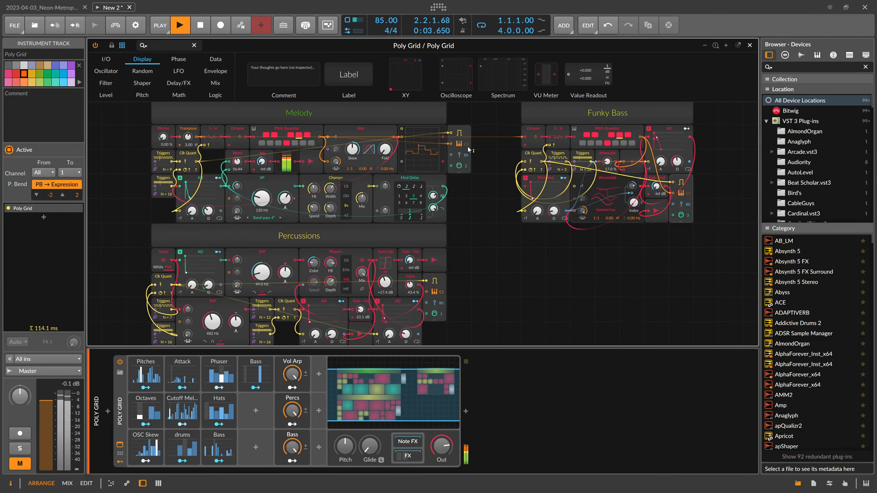
click(750, 45)
click(137, 99)
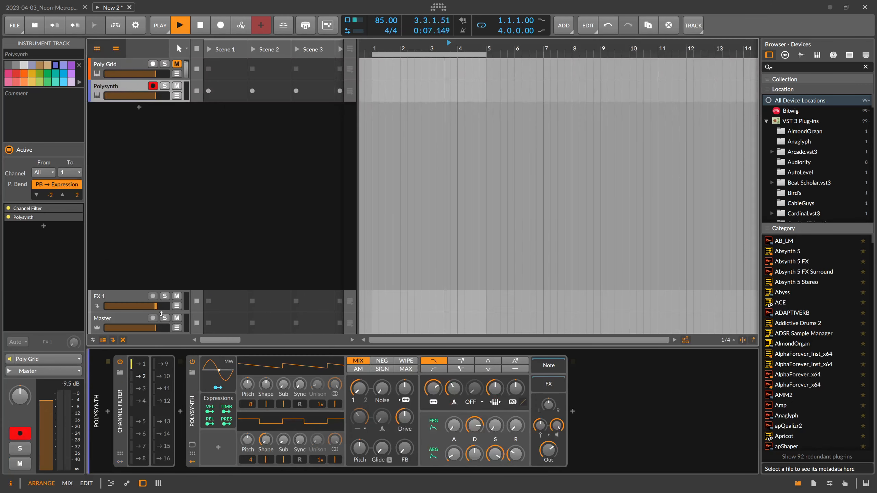
click(143, 378)
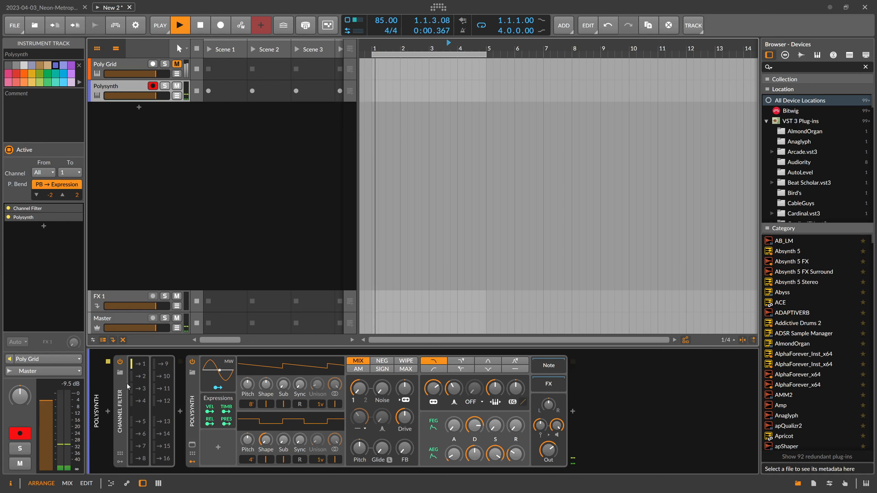
click(135, 400)
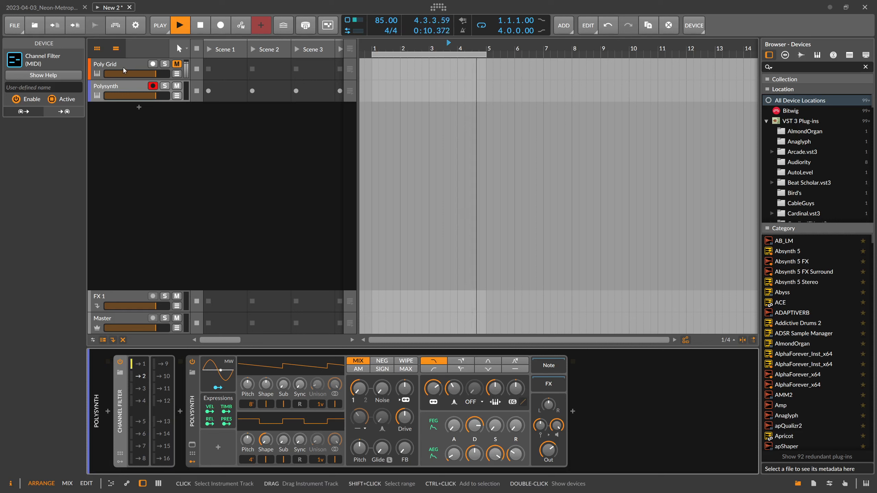
Try changing the source channel accepted by the Polysynth track, and reselect its Channel Filter
click(121, 81)
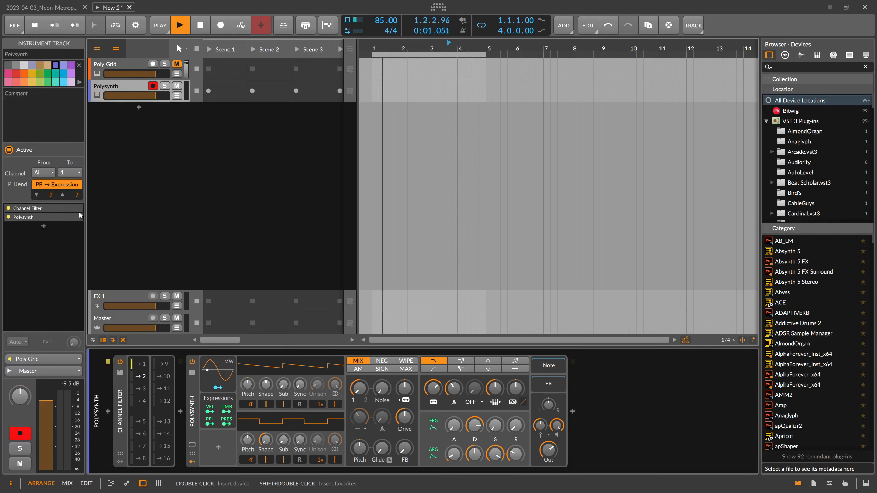
click(49, 173)
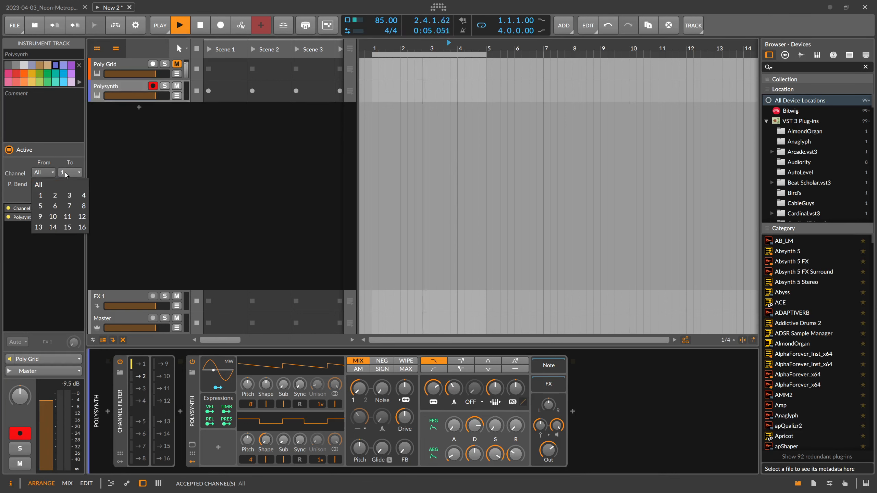
click(50, 197)
click(123, 397)
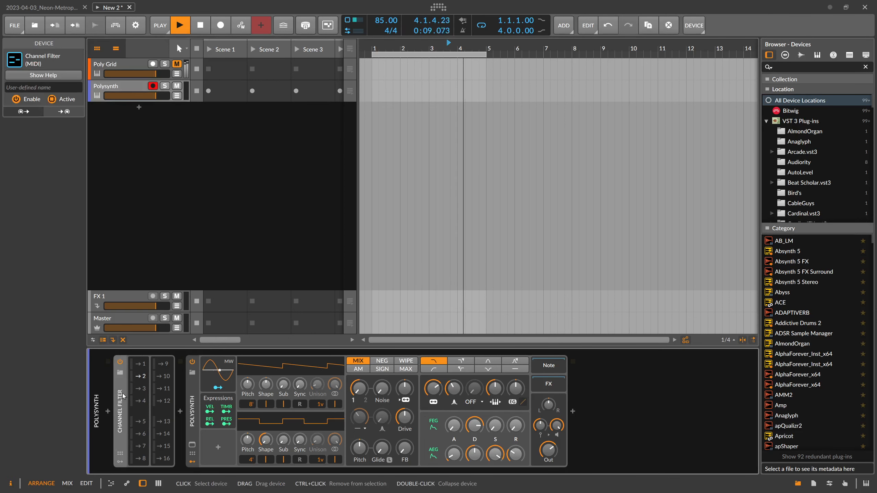
Delete the Channel Filter before Polysynth and add a Delay-2 effect after the synth
key(Delete)
click(151, 116)
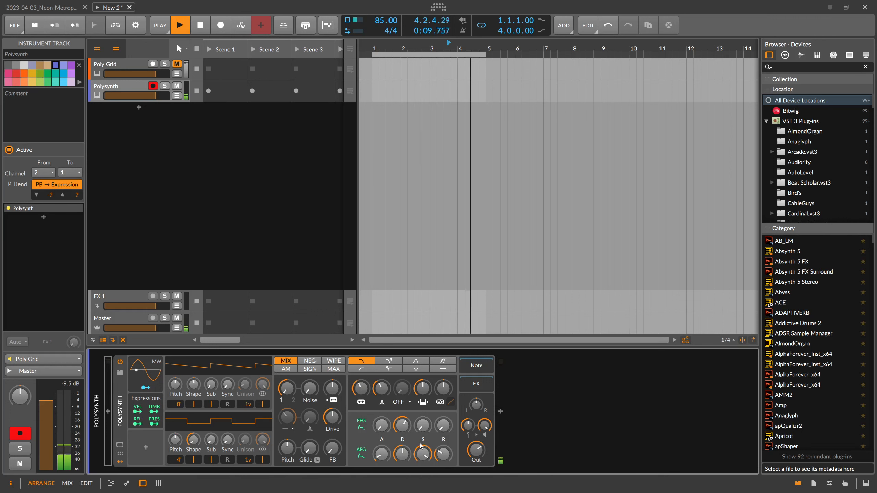
click(500, 411)
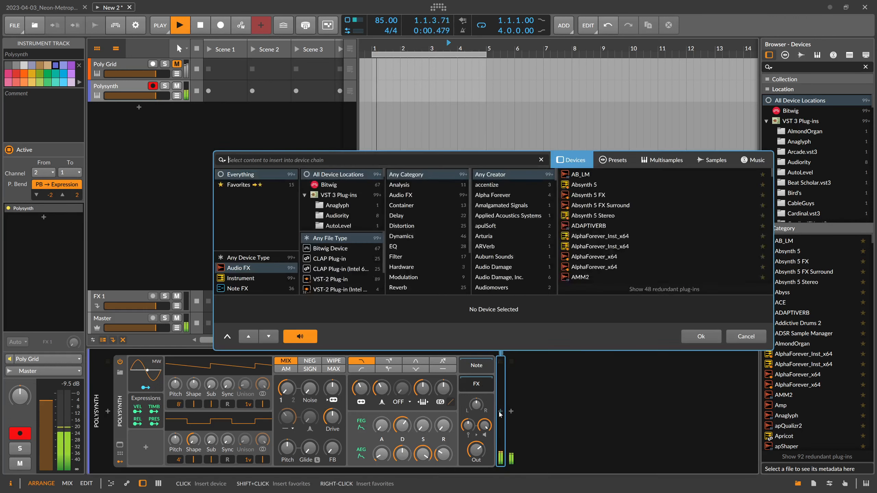
text(delay)
key(Down)
key(Return)
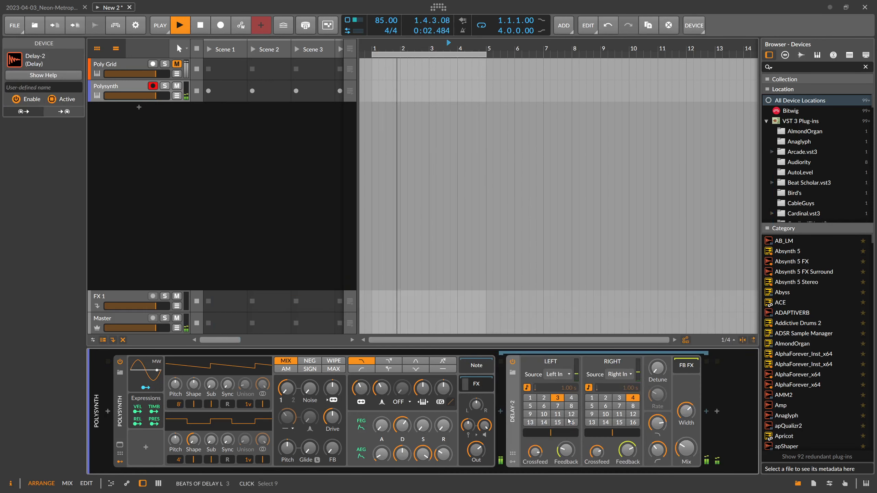
Insert the ValhallaSupermassive effect between Polysynth and Delay-2
click(501, 412)
text(super)
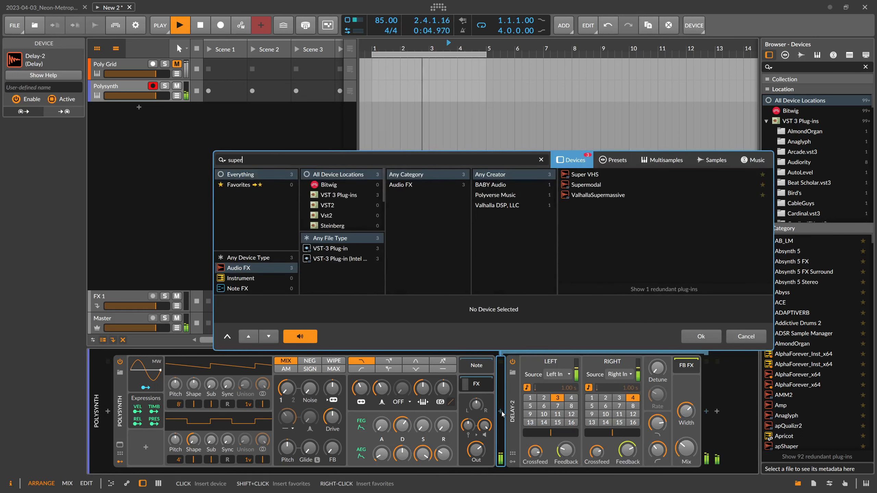
key(Down)
key(Down)
key(Return)
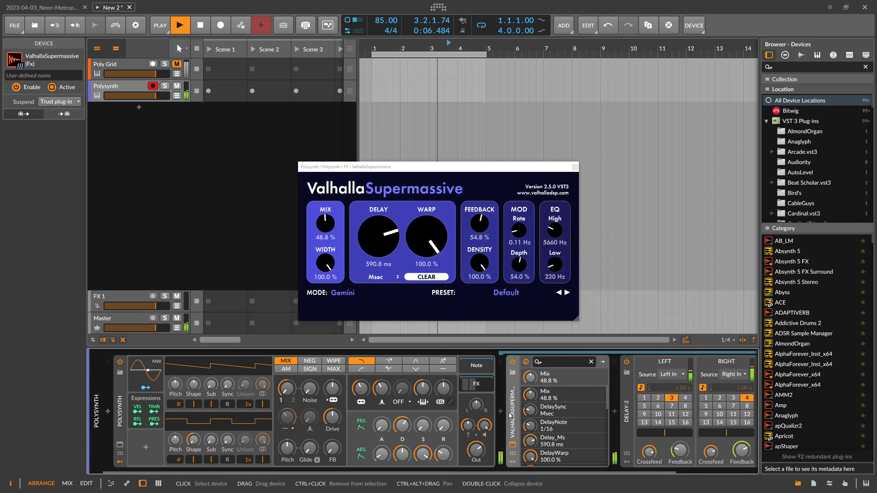
Adjust Polysynth's filter frequency and filter envelope amount, and close the ValhallaSupermassive window
drag(361, 388, 381, 380)
drag(444, 389, 443, 379)
click(575, 168)
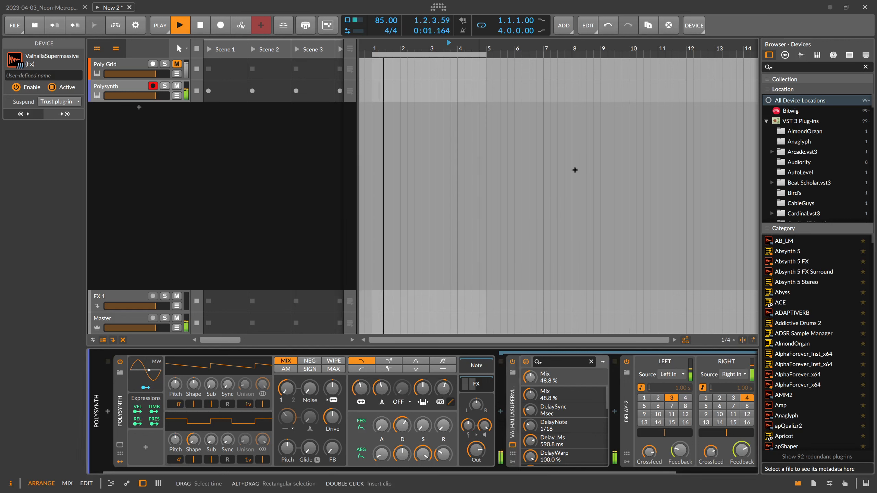
Open the Poly Grid patch and activate mapping for the OSC Skew modulator that drives the melody oscillator's Skew
click(132, 66)
click(394, 394)
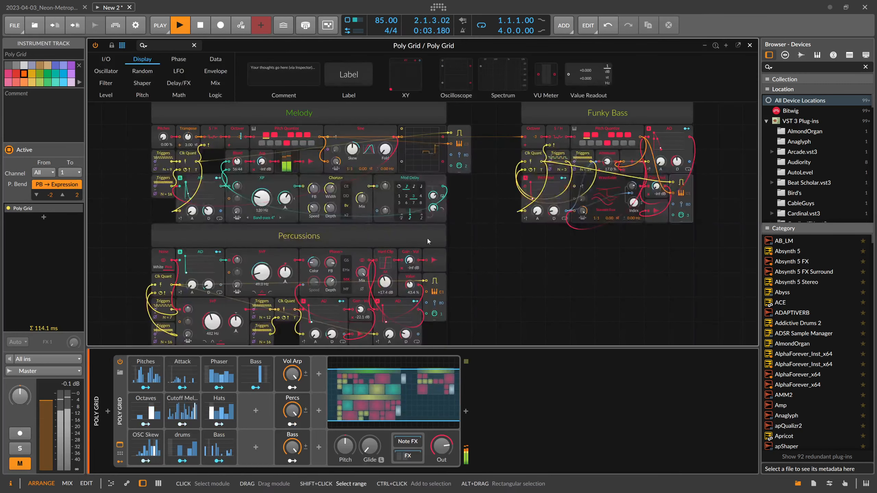
drag(515, 229, 552, 258)
mouse_move(497, 206)
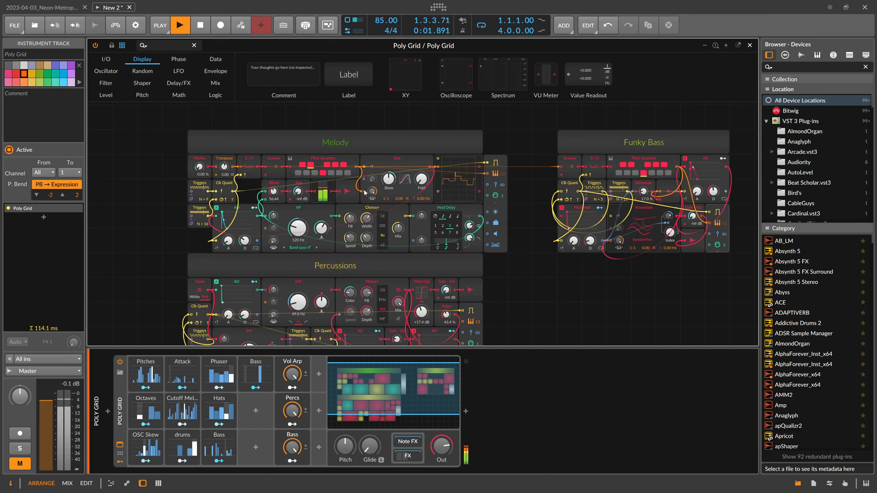
right_click(388, 178)
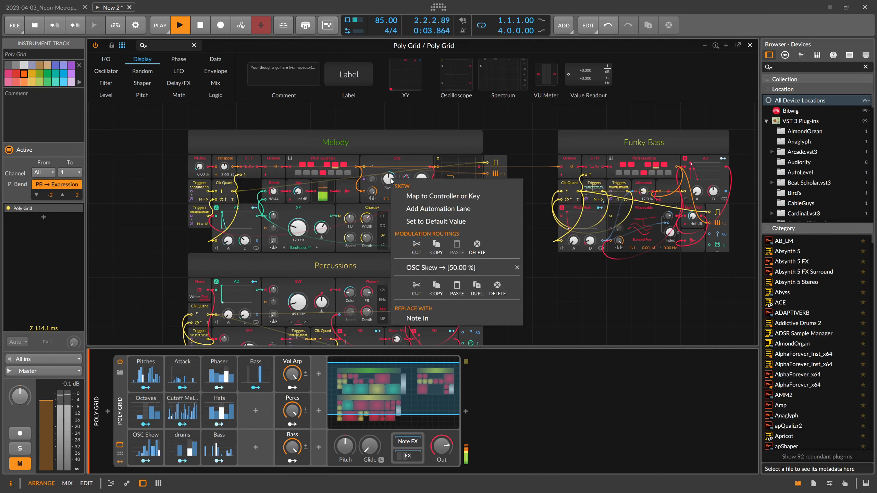
click(428, 268)
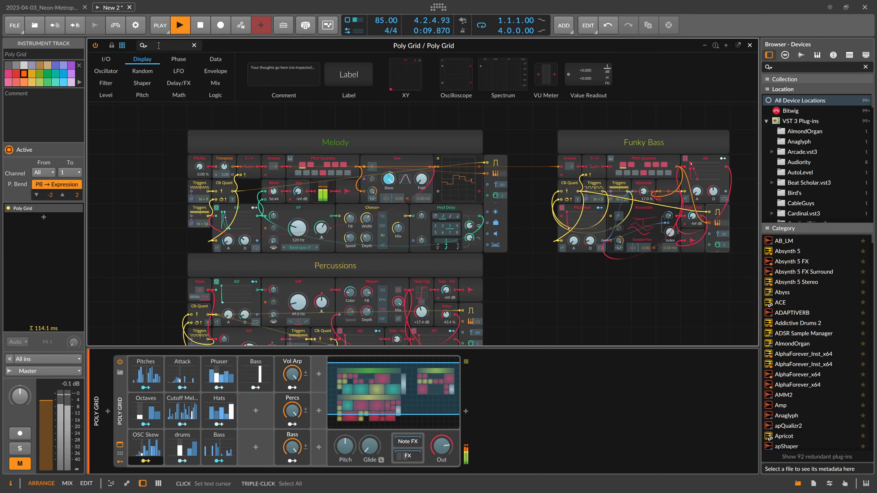
Add a Value module named Timbre to the Melody section, modulate it with OSC Skew and connect it to the Note Out's timbre input
text(valu)
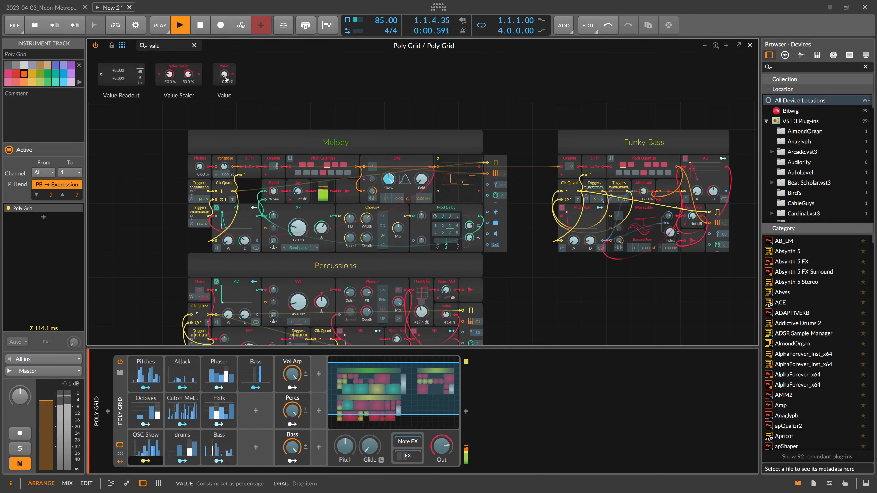
drag(256, 177, 252, 202)
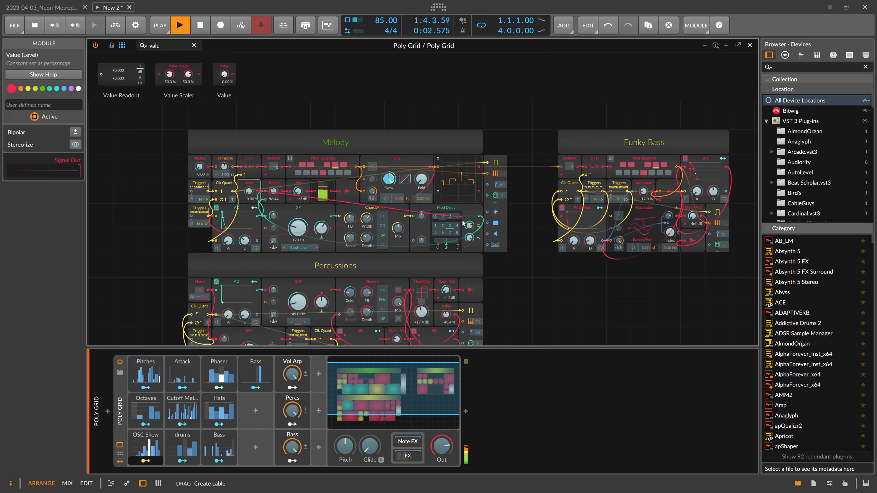
drag(486, 220, 495, 218)
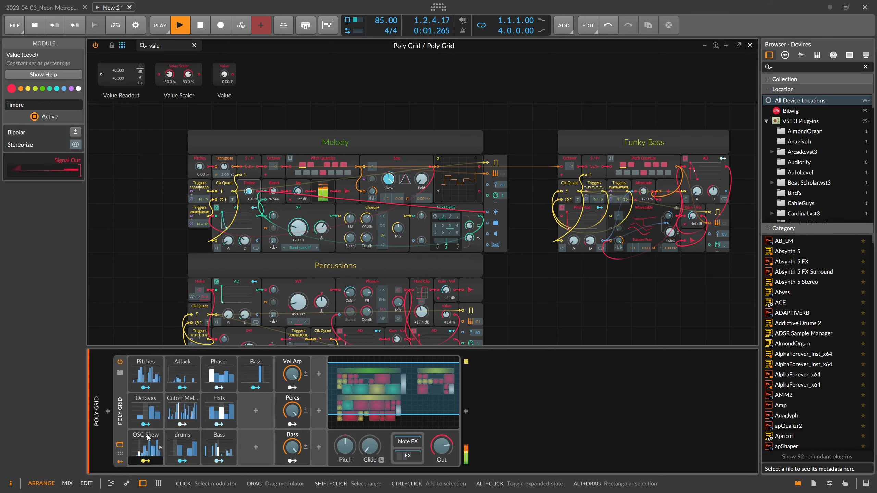
click(151, 460)
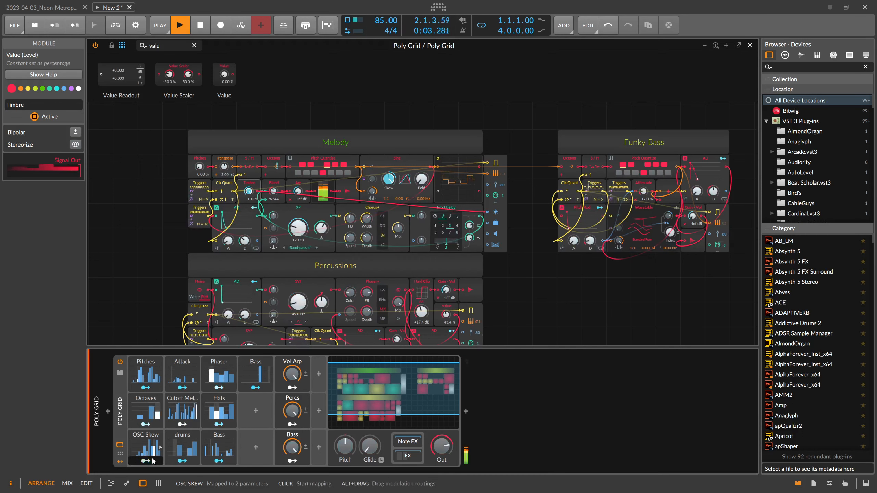
Colour the Timbre Value module cyan and close the Poly Grid patch editor
click(254, 183)
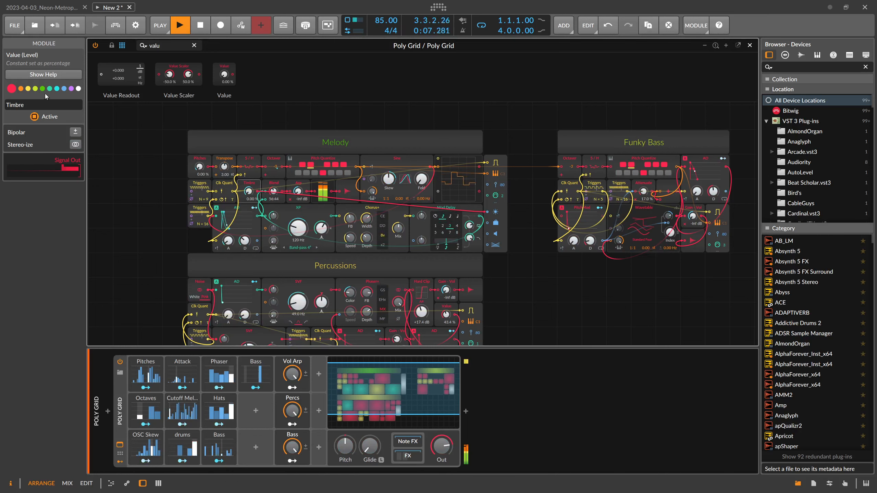
click(57, 89)
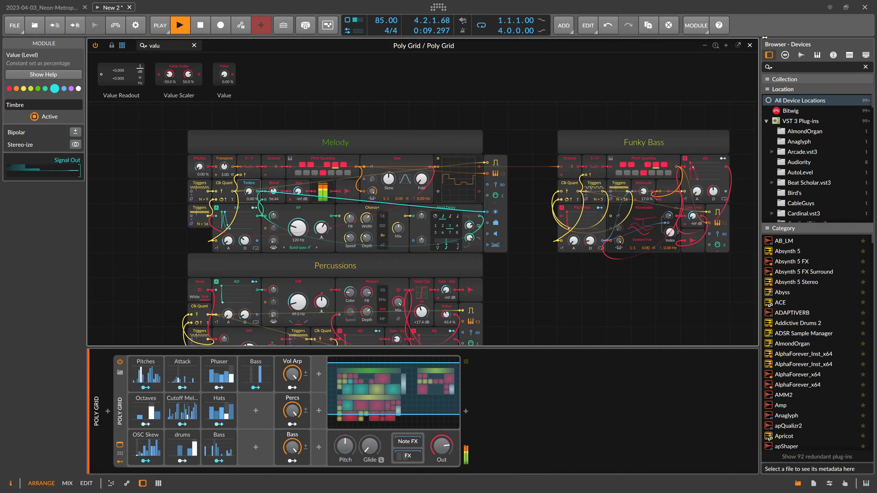
click(750, 46)
Map Polysynth's Timbre expression to its filter frequency
click(133, 87)
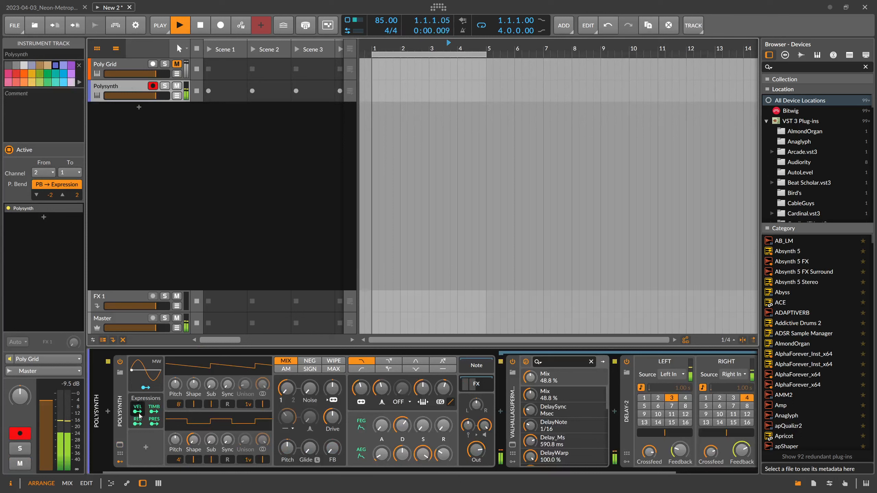
click(154, 412)
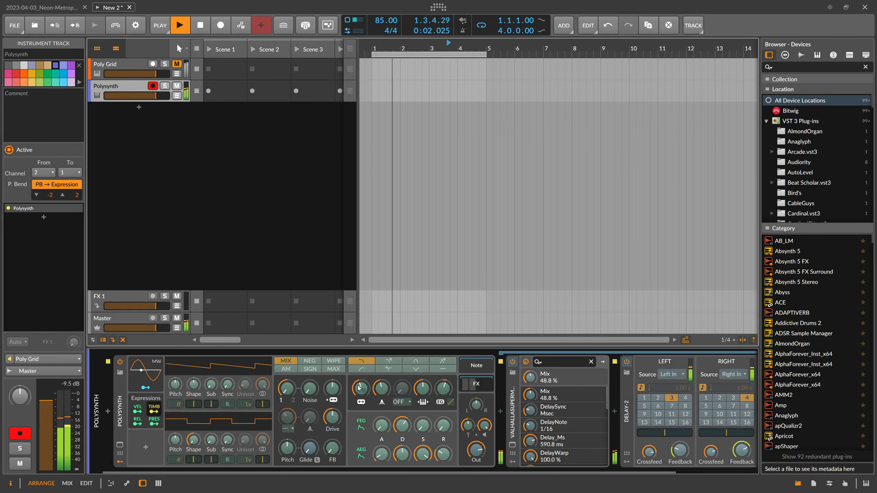
drag(361, 387, 361, 378)
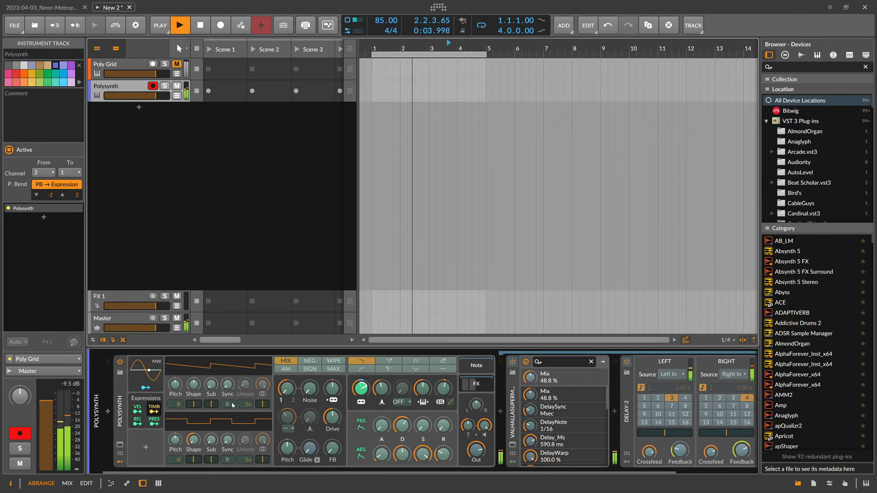
click(155, 411)
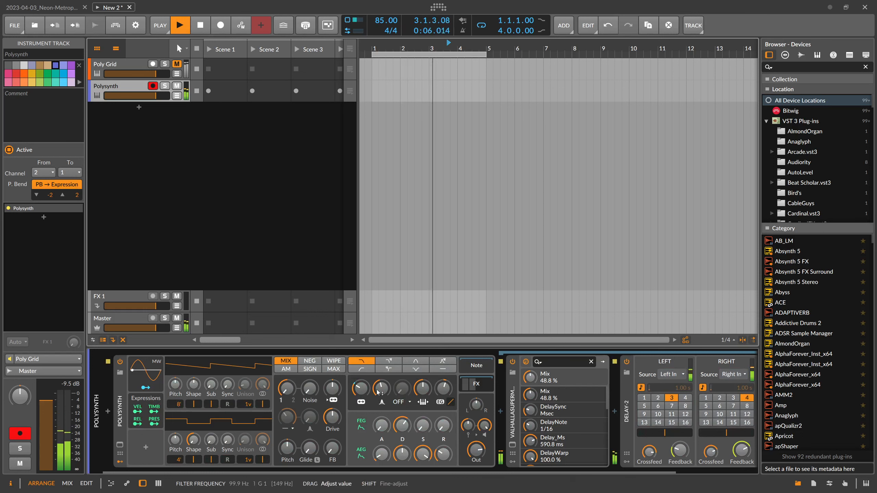
Set Polysynth's filter envelope sustain to 0% and adjust its attack, the filter envelope amount and the amplitude envelope attack
drag(400, 423, 423, 490)
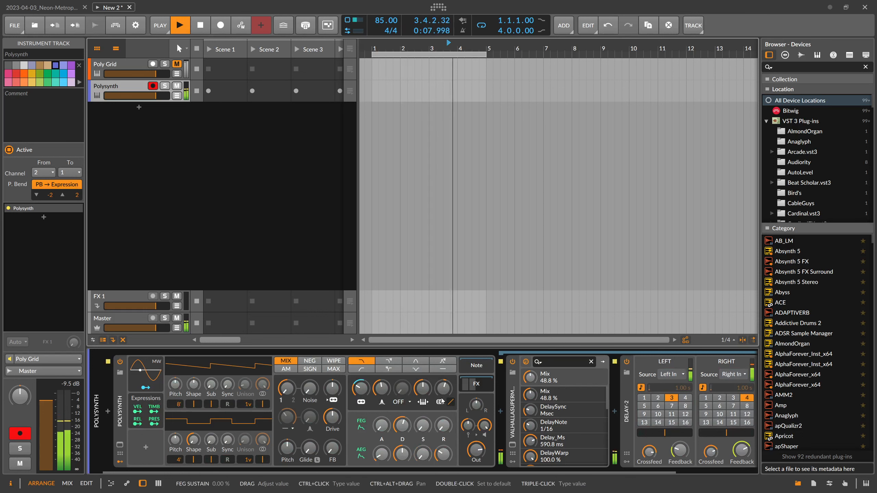
drag(443, 388, 443, 373)
drag(382, 454, 382, 458)
drag(381, 425, 382, 421)
Unmute the Poly Grid track and reselect the Polysynth track
click(137, 68)
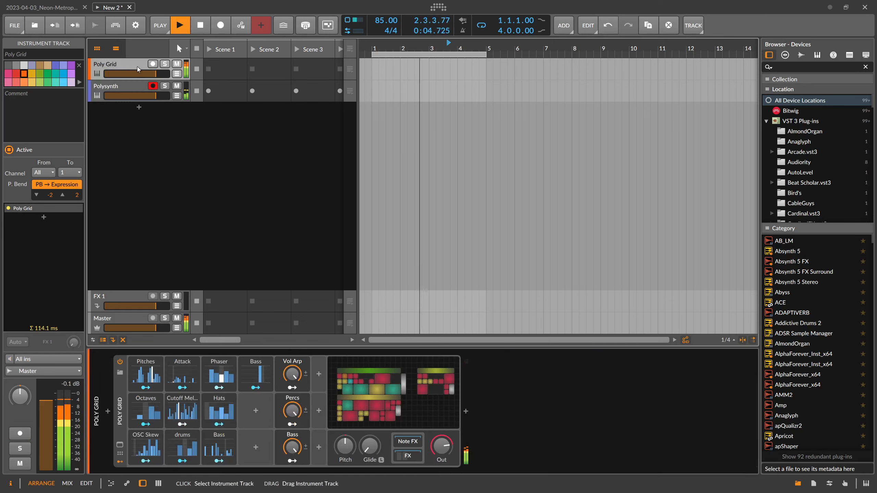
click(137, 91)
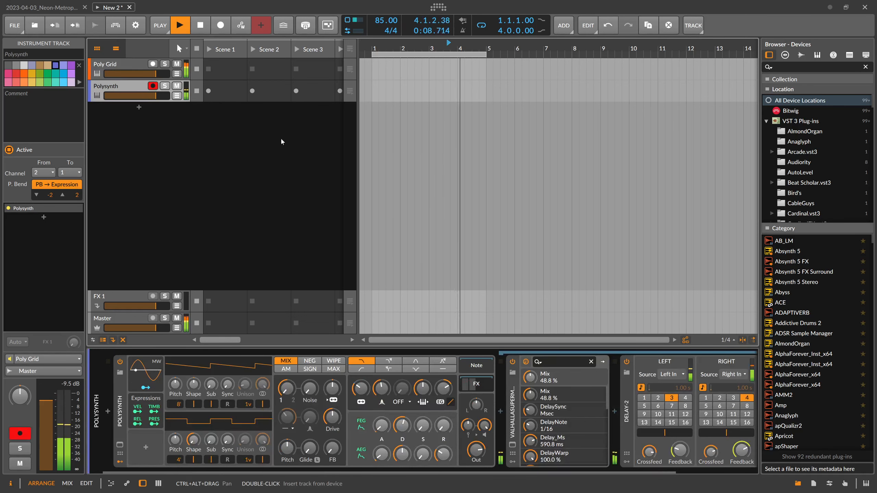
Record the incoming notes into a Scene 1 clip on the Polysynth track, inspect them in the note editor and delete the clip
click(210, 91)
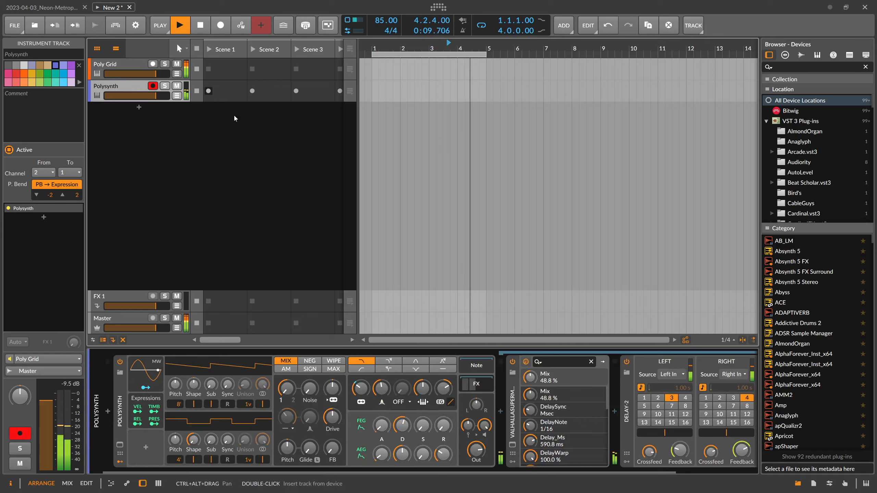
double_click(222, 98)
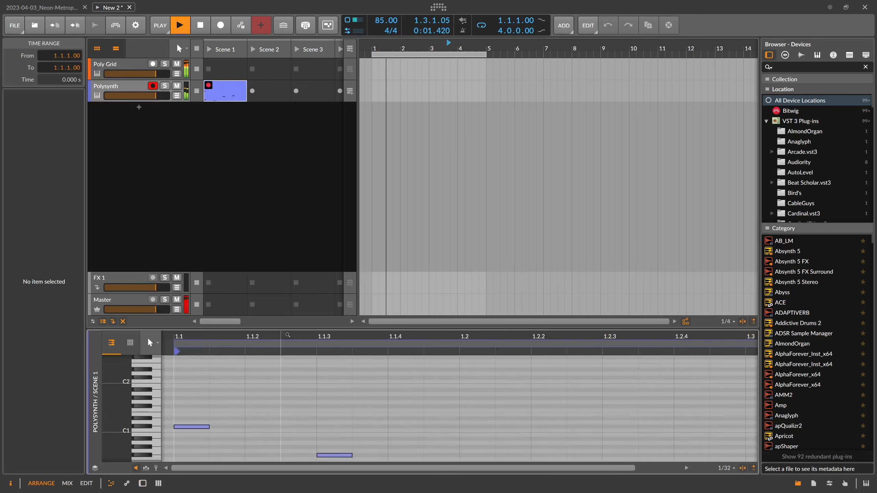
drag(288, 337, 297, 202)
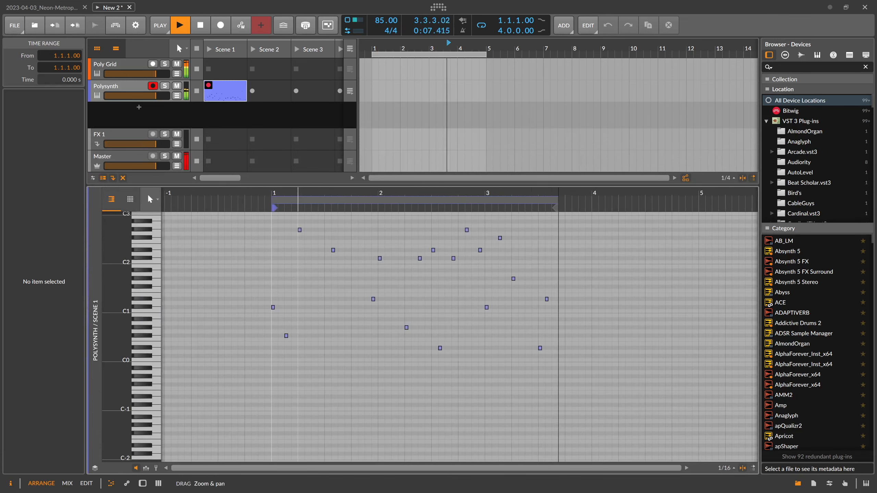
click(226, 100)
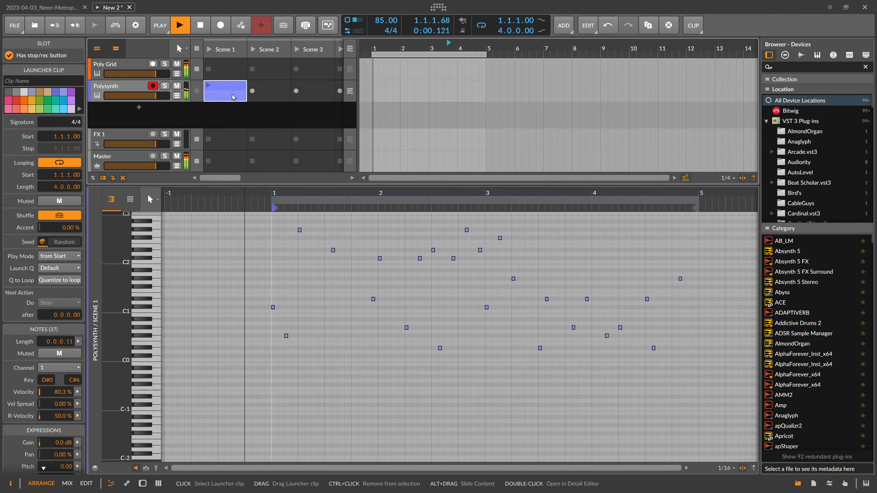
key(Delete)
Open the Poly Grid patch and place a Modulator Out module in the empty space between the Percussions and Funky Bass sections
click(133, 86)
double_click(129, 65)
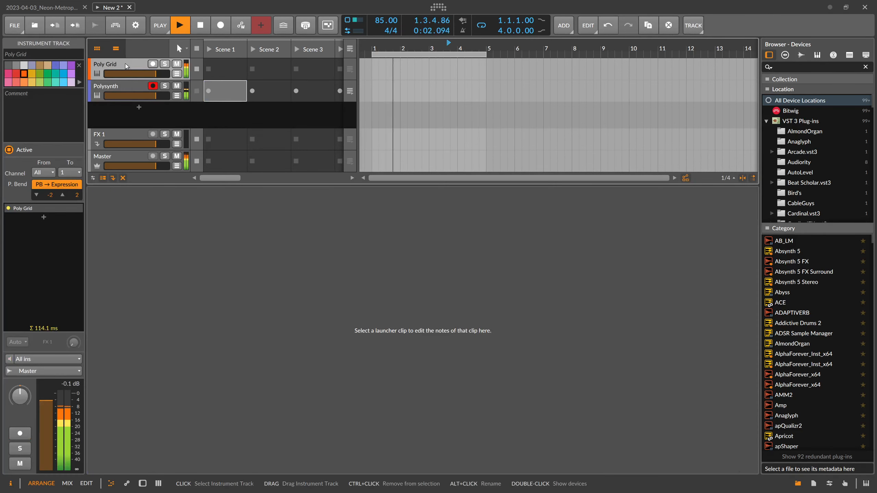
click(333, 371)
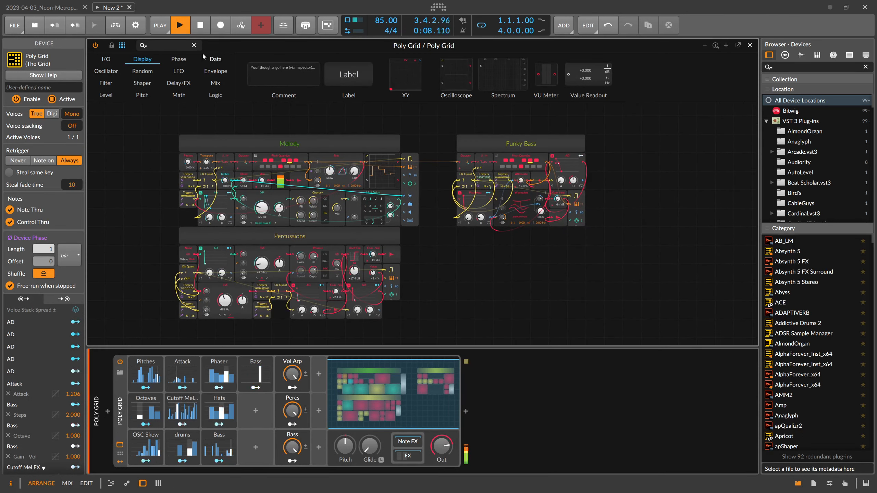
key(m)
key(d)
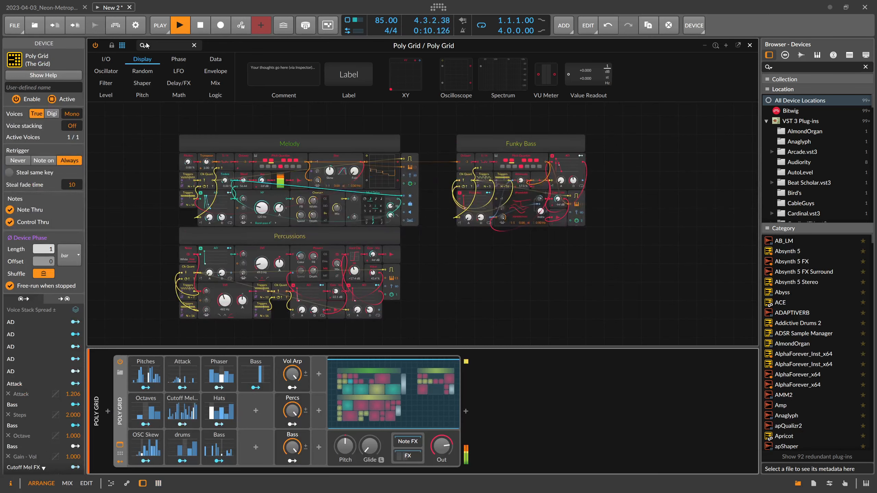
click(160, 48)
text(mod)
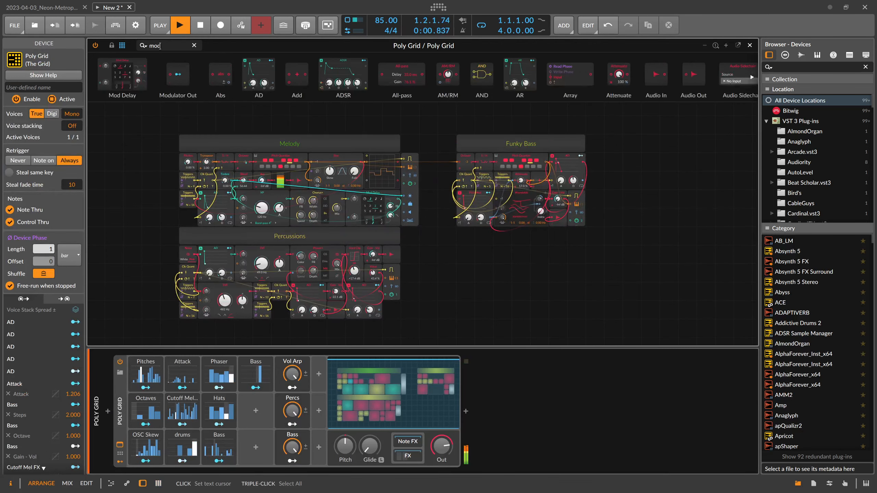
drag(439, 245, 438, 263)
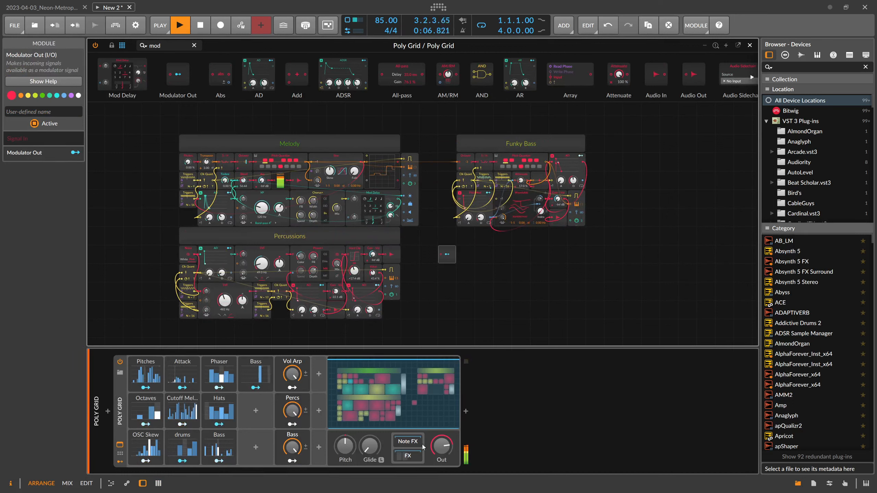
Show the Poly Grid's FX chain, collapse its Transient Split and Auto Level devices, and select Transient Split
click(409, 456)
double_click(479, 421)
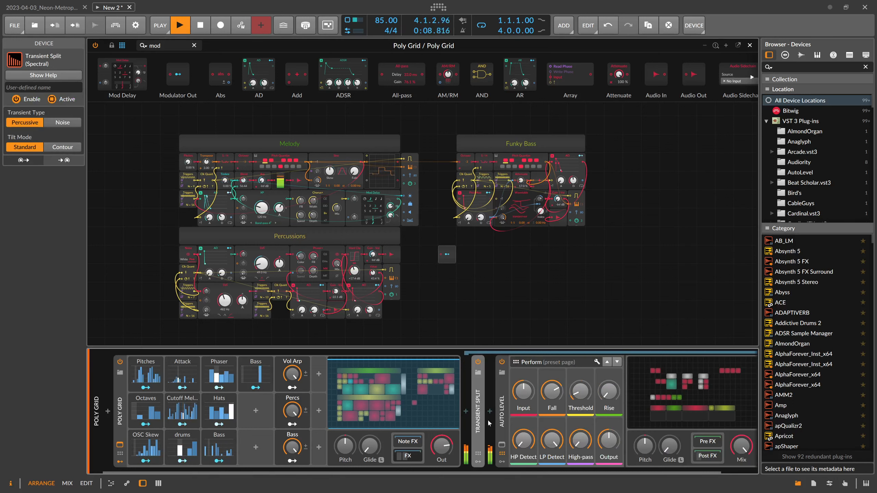
double_click(501, 419)
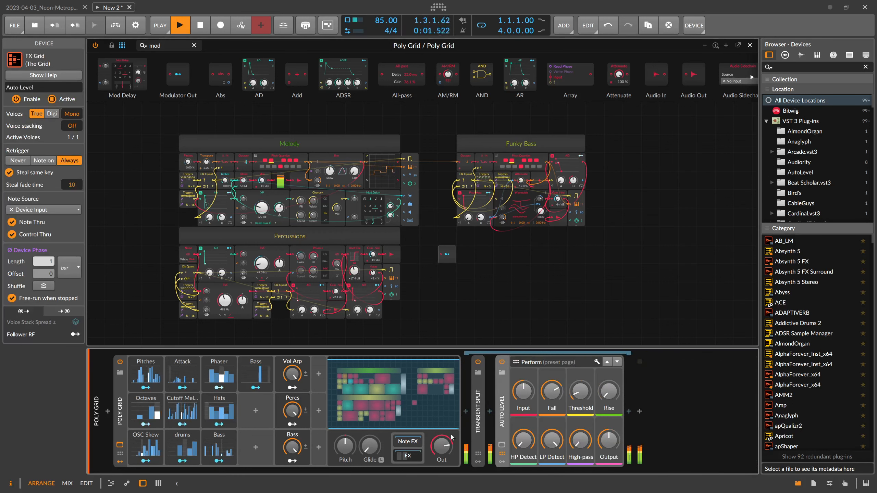
click(477, 425)
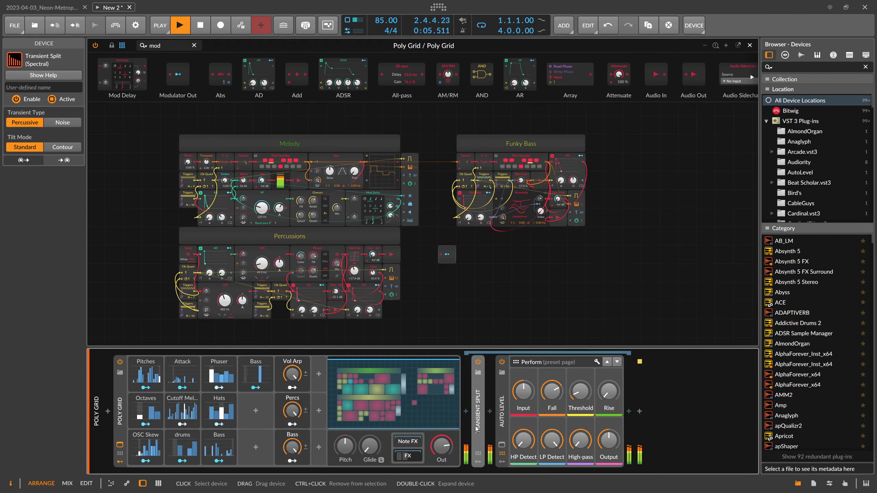
Try to group the Transient Split and Auto Level devices into an FX Layer, and undo the grouping
ctrl+click(500, 418)
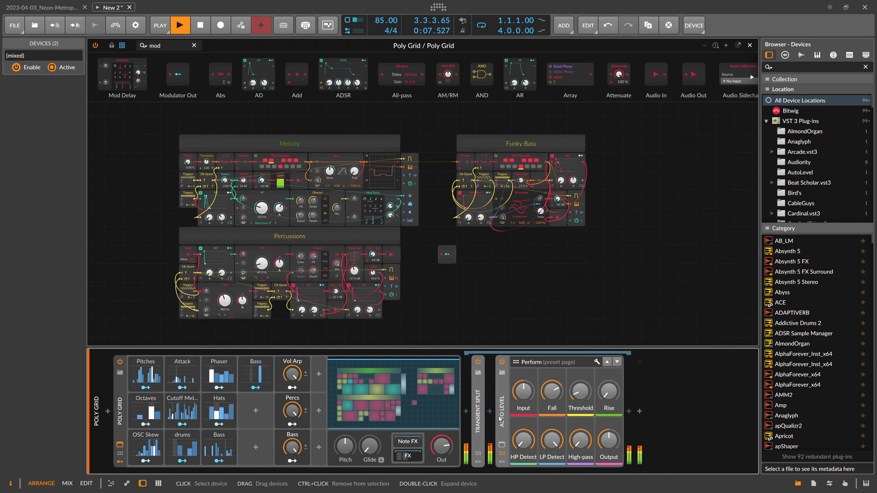
key(ctrl+g)
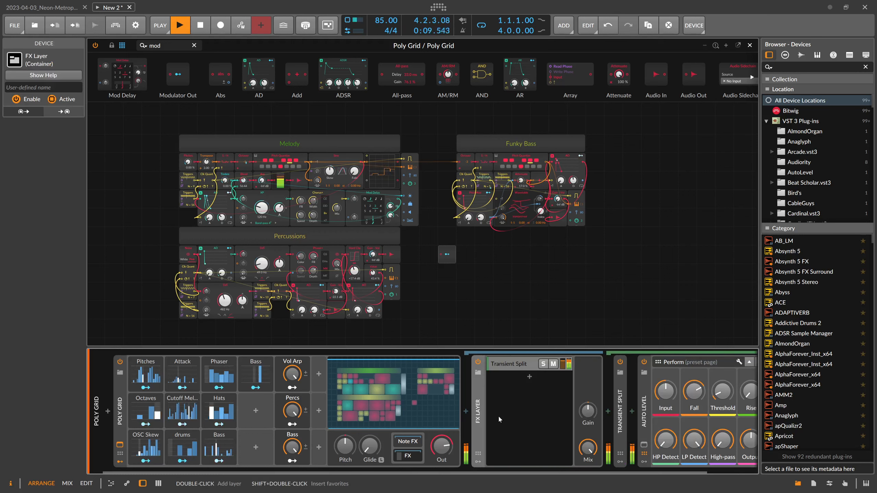
key(ctrl+z)
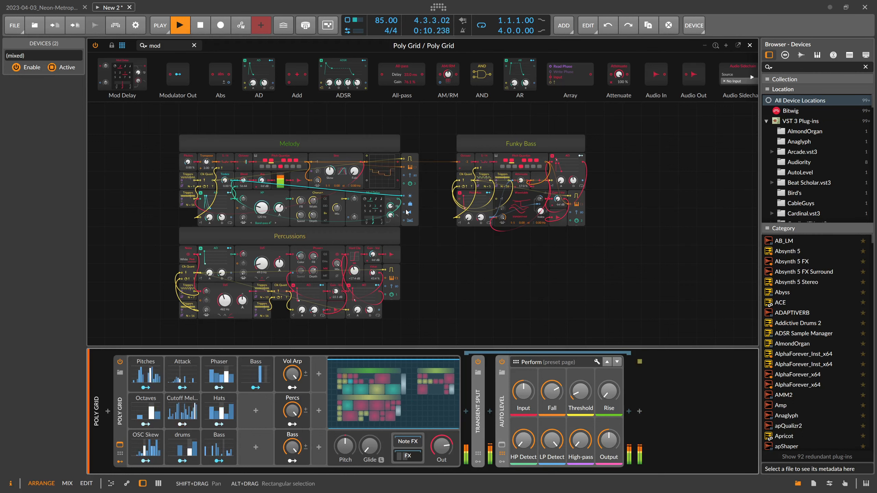
Try out a Modulator Out module fed by the Melody section's audio signal, and delete the module
click(420, 246)
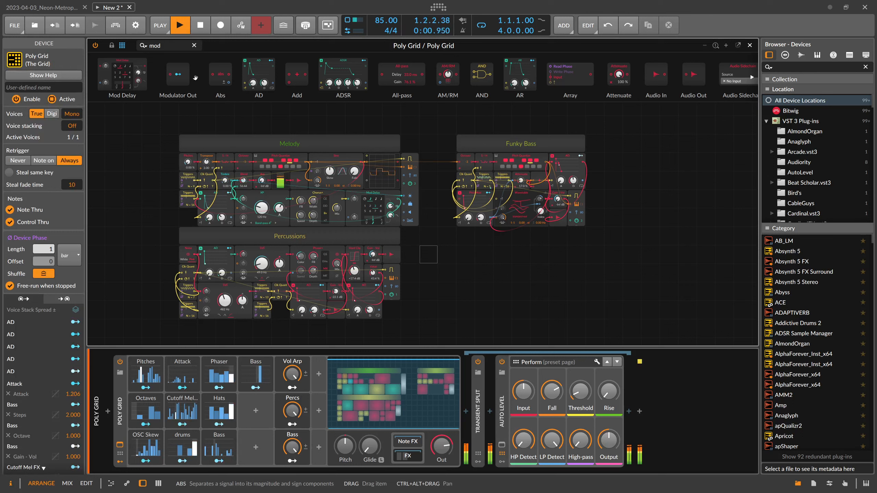
click(422, 239)
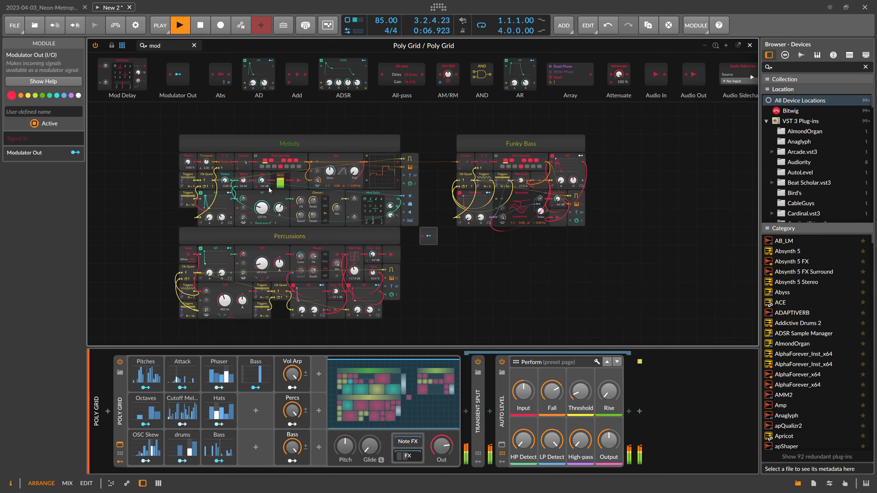
drag(288, 181, 423, 236)
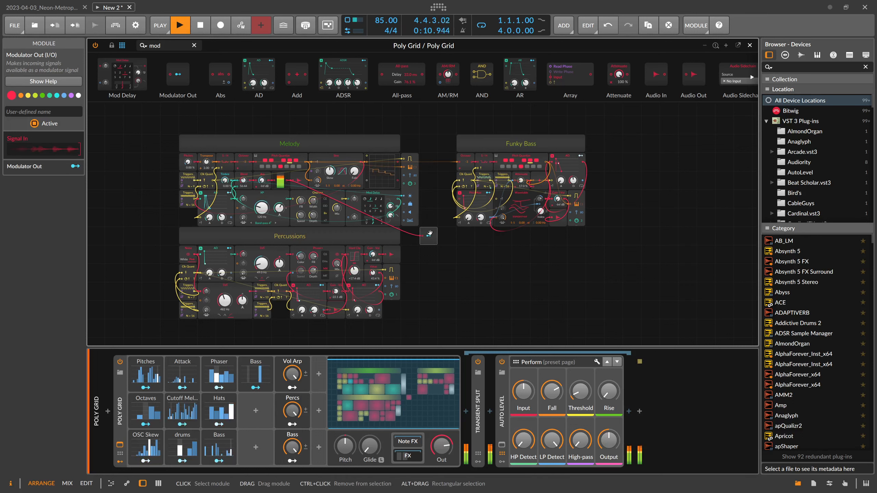
drag(430, 233, 412, 231)
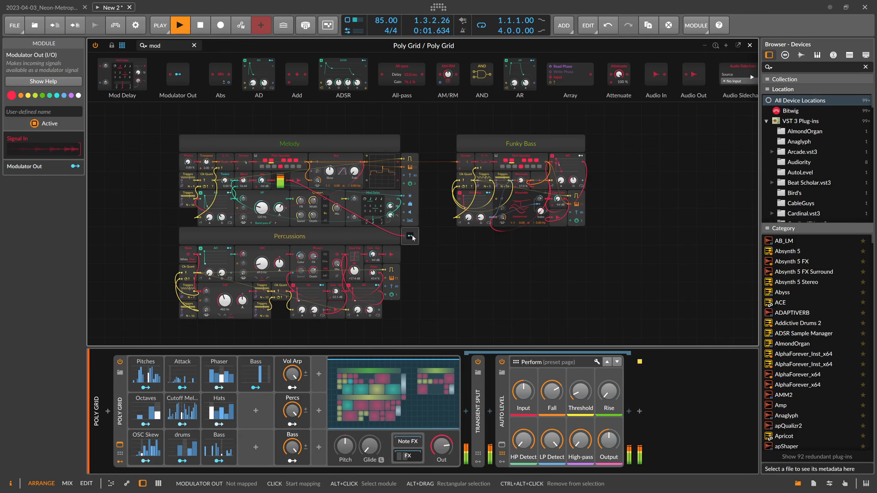
click(410, 236)
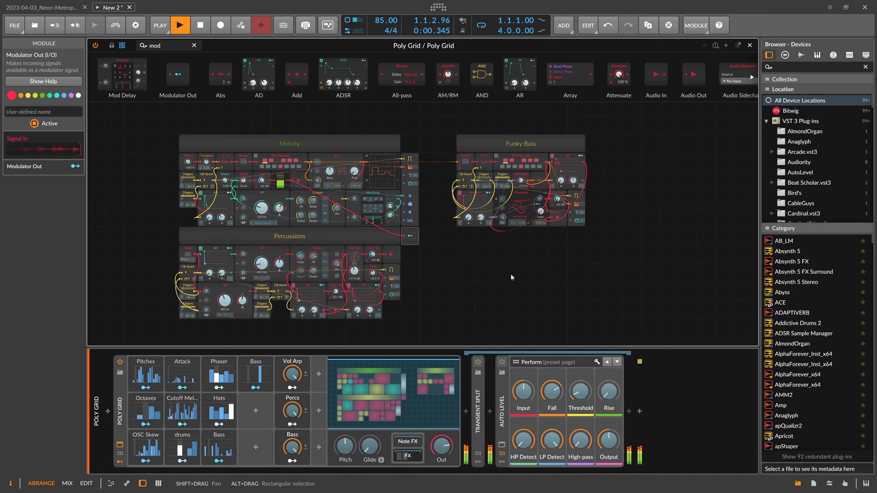
key(Delete)
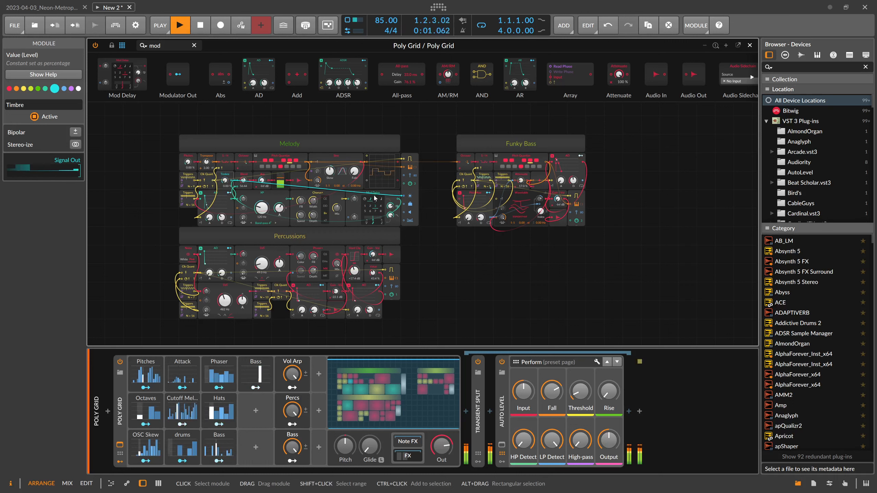
Move the whole Percussions section down one grid row, leaving a gap beneath the Melody section
drag(425, 312, 179, 236)
drag(193, 242, 195, 263)
drag(401, 246, 419, 257)
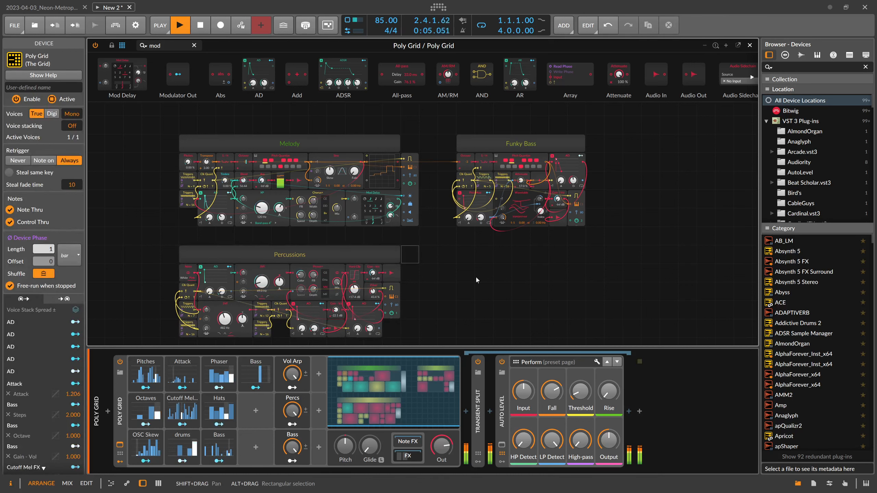
click(390, 254)
click(519, 142)
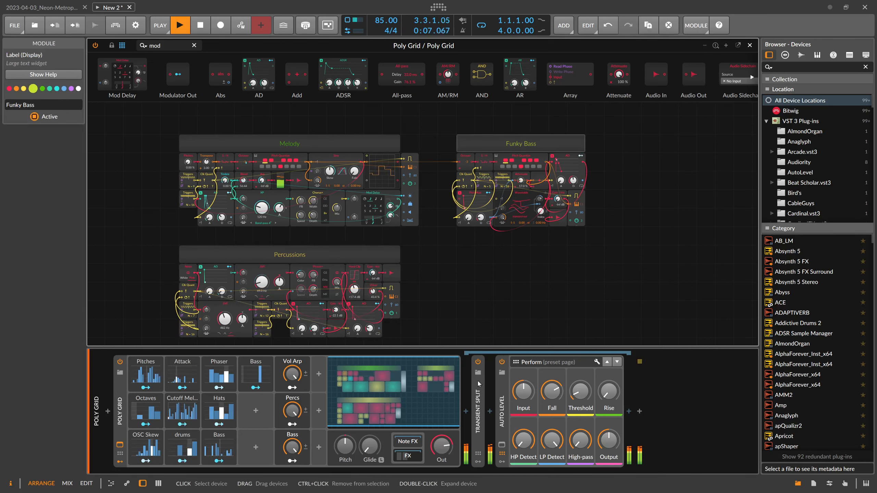
Close the Poly Grid patch, and solo and select the Polysynth track
mouse_move(293, 410)
mouse_down()
mouse_move(292, 419)
mouse_move(292, 410)
mouse_up()
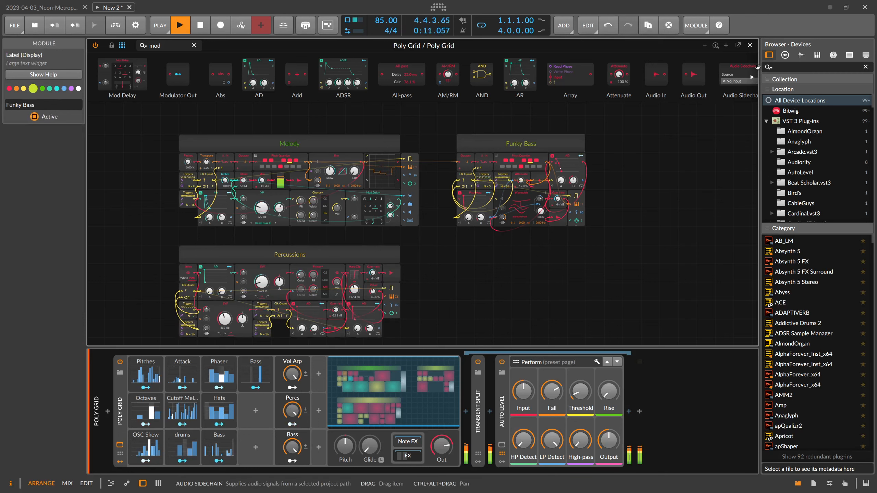
key(Escape)
click(165, 86)
click(152, 86)
click(136, 86)
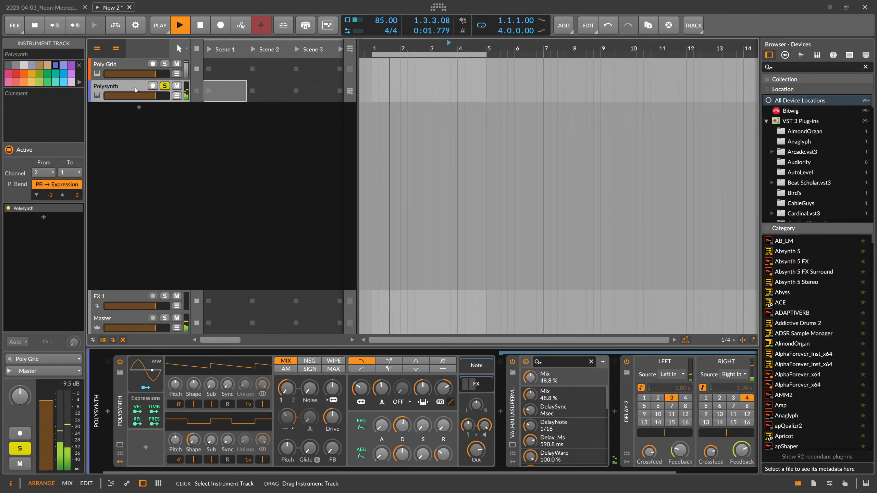
Adjust the Polysynth's filter cutoff and filter envelope, set oscillator 1 to 16 unison voices, and unsolo the track
drag(362, 389, 362, 387)
drag(382, 426, 402, 424)
drag(246, 404, 246, 381)
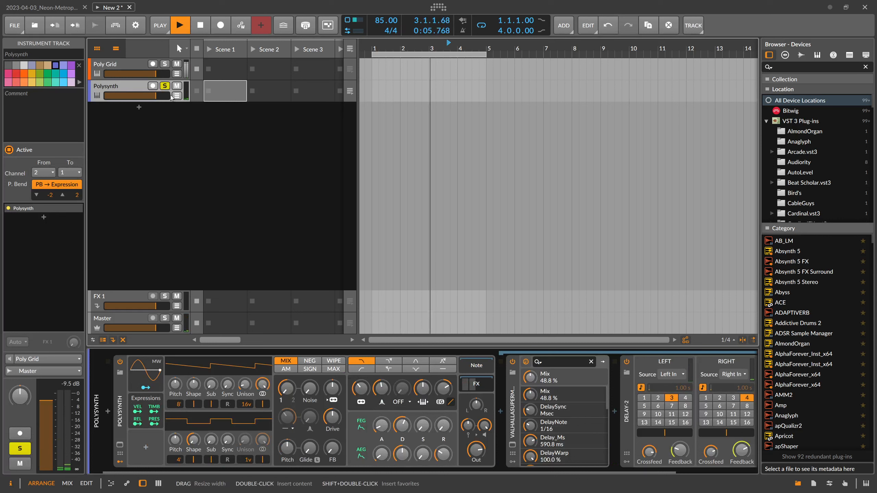
click(165, 86)
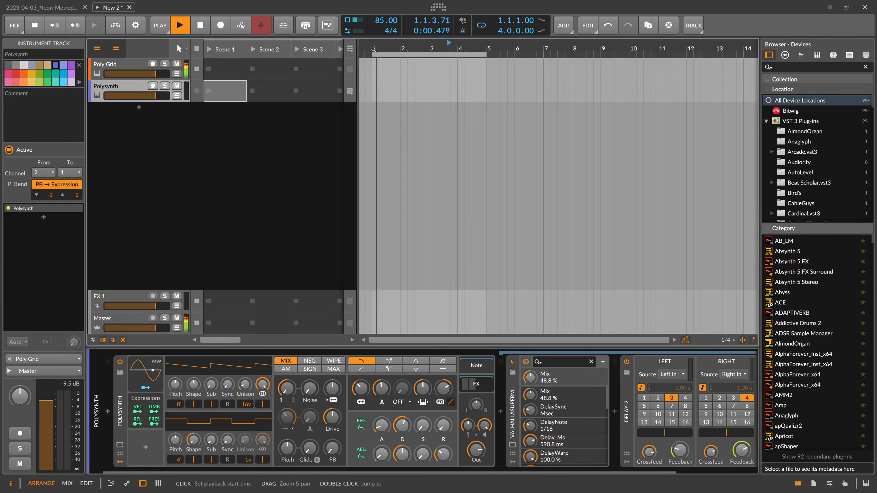
Open the Poly Grid patch, hide its FX chain and close the patch editor
click(138, 71)
click(393, 394)
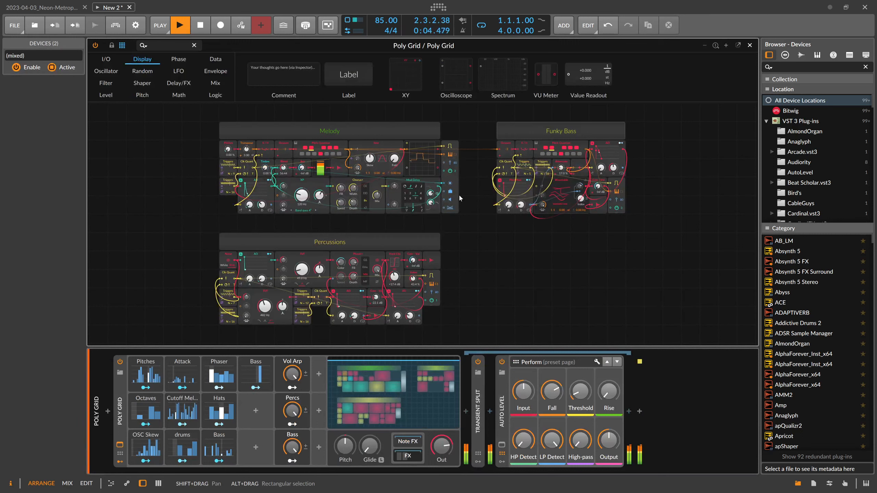
click(407, 456)
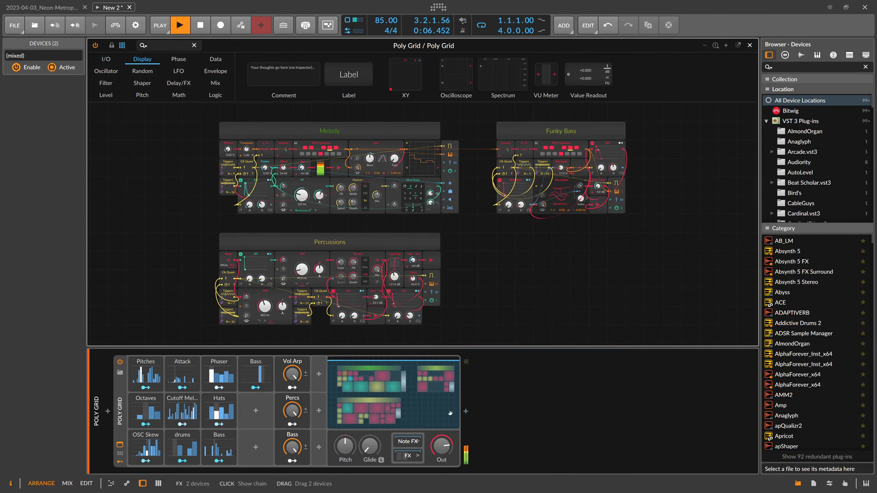
click(749, 45)
Record-arm the Polysynth track and insert a Note Delay device before the Polysynth
click(155, 90)
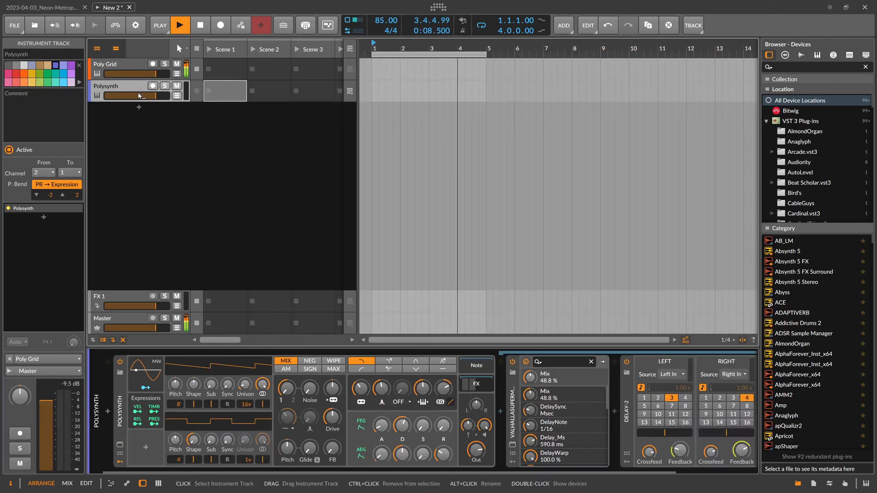
click(154, 87)
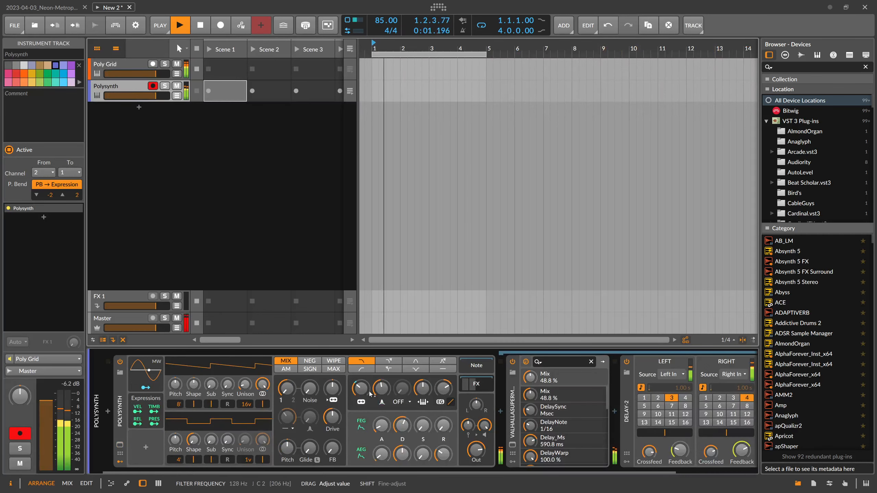
click(108, 412)
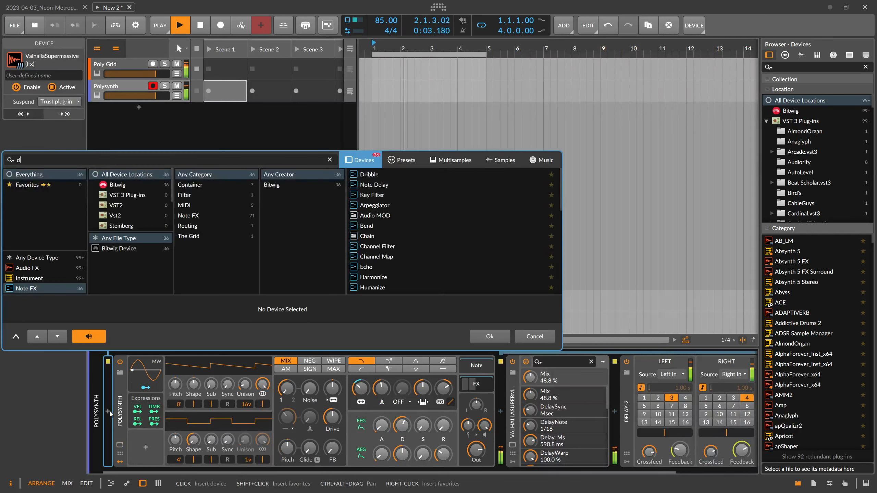
key(Down)
key(Return)
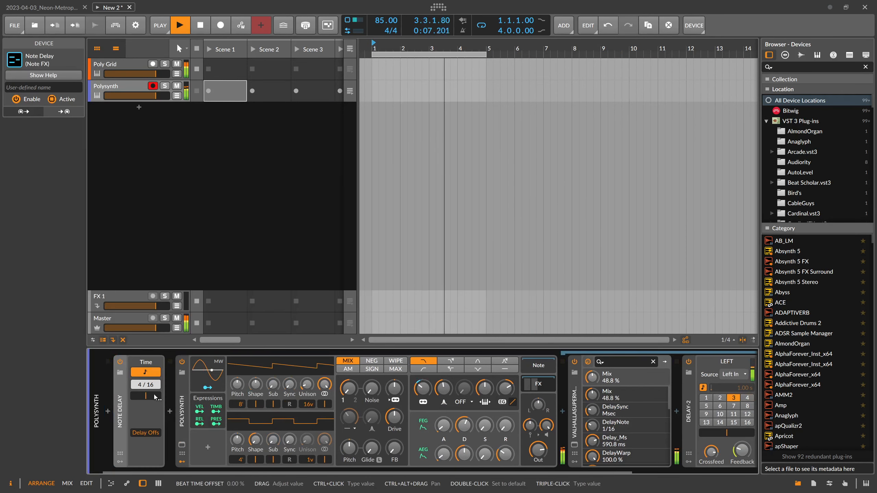
Adjust the Polysynth's envelopes, set filter frequency to 171 Hz and oscillator 1 unison spread to 15 cents, and hide the FX chain
drag(464, 425, 464, 451)
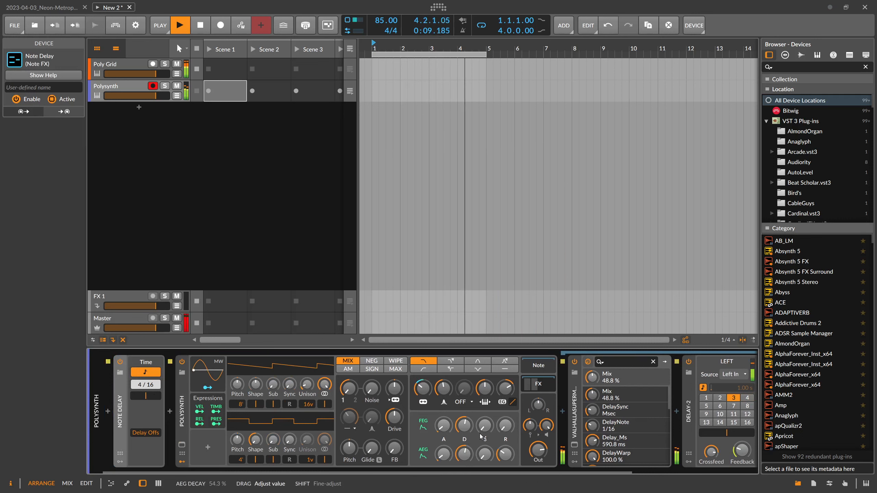
drag(506, 389, 506, 387)
drag(423, 389, 423, 386)
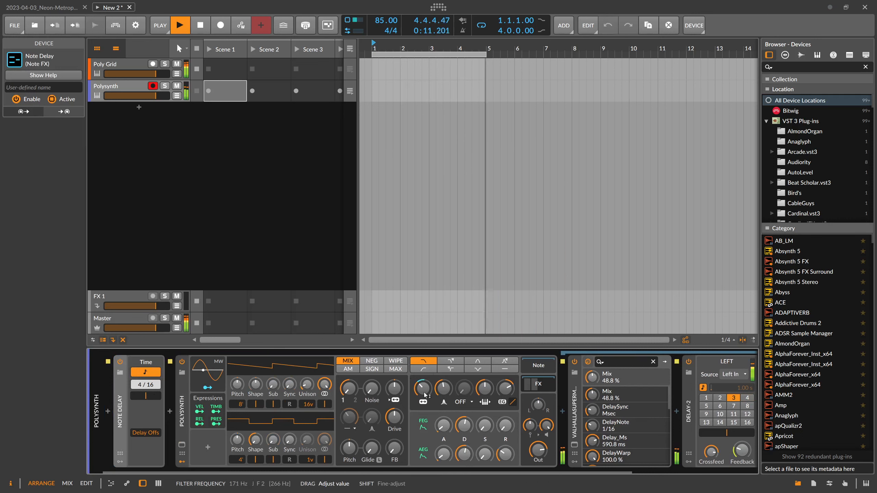
drag(306, 385, 307, 382)
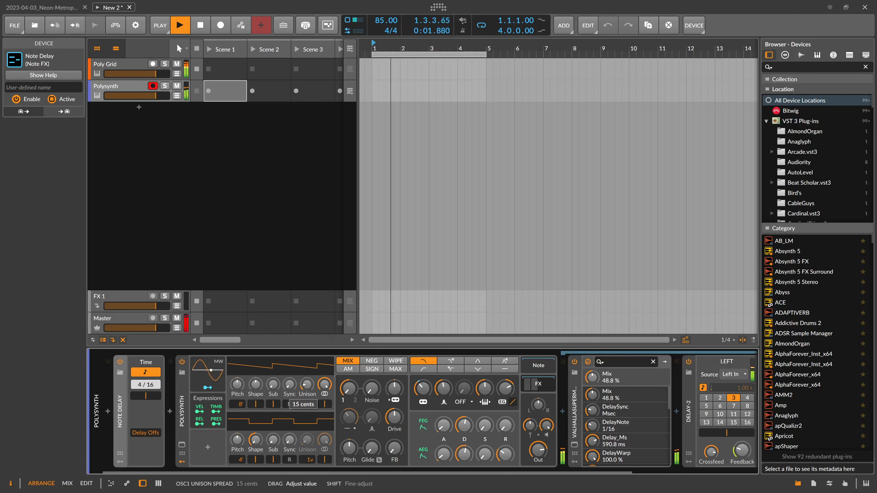
click(538, 385)
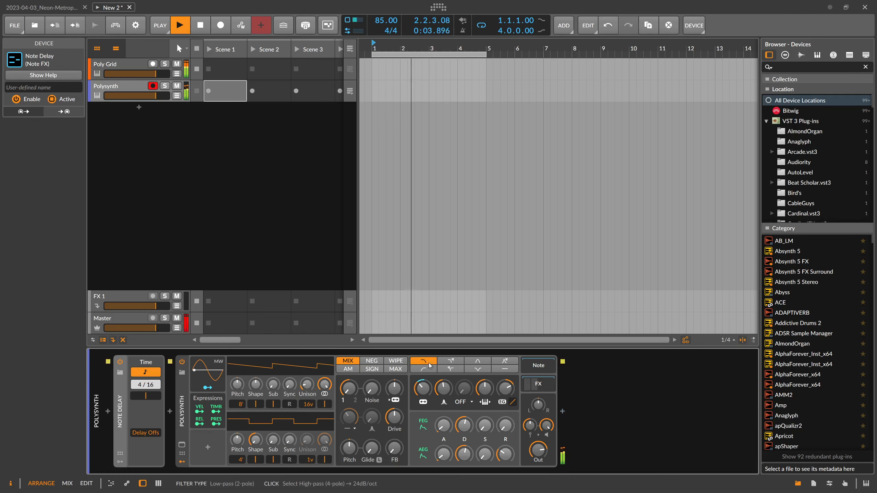
Add a new instrument track below Polysynth and load the E-Kick drum device on it
click(302, 249)
click(148, 117)
double_click(139, 109)
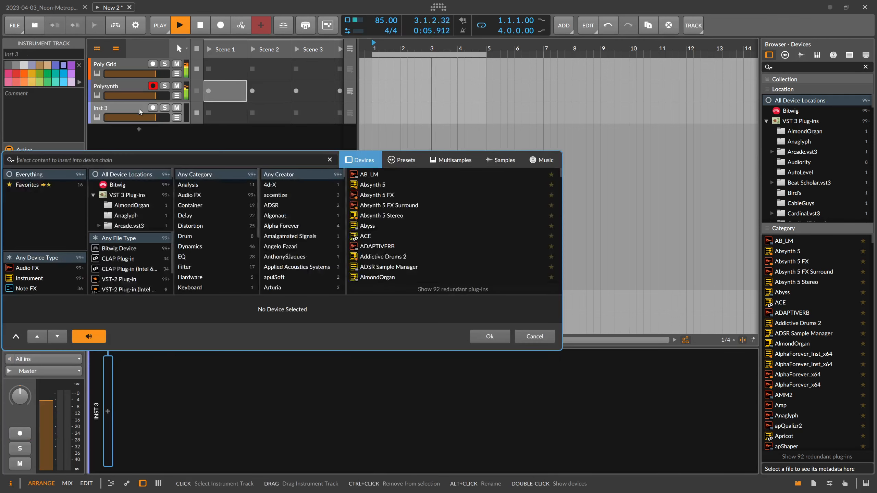
text(kick)
key(Down)
key(Return)
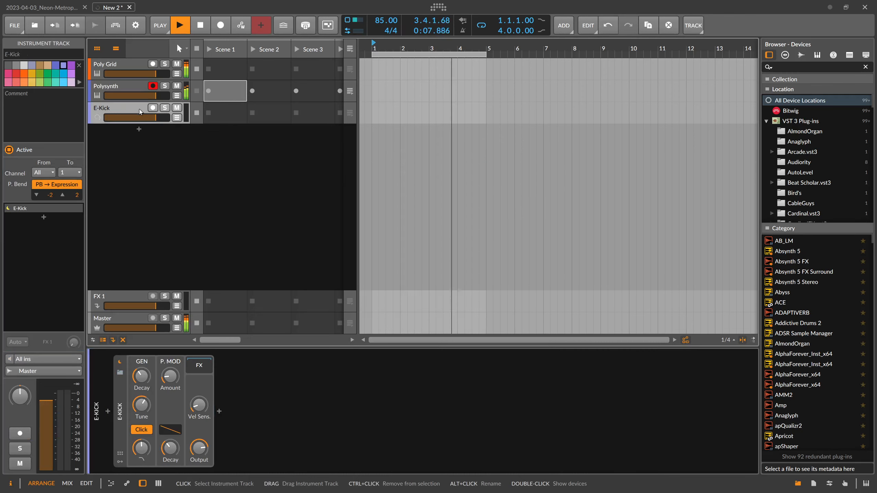
Create a Scene 1 clip on the E-Kick track, shorten its loop to one beat and place a C5 note at its start
double_click(225, 121)
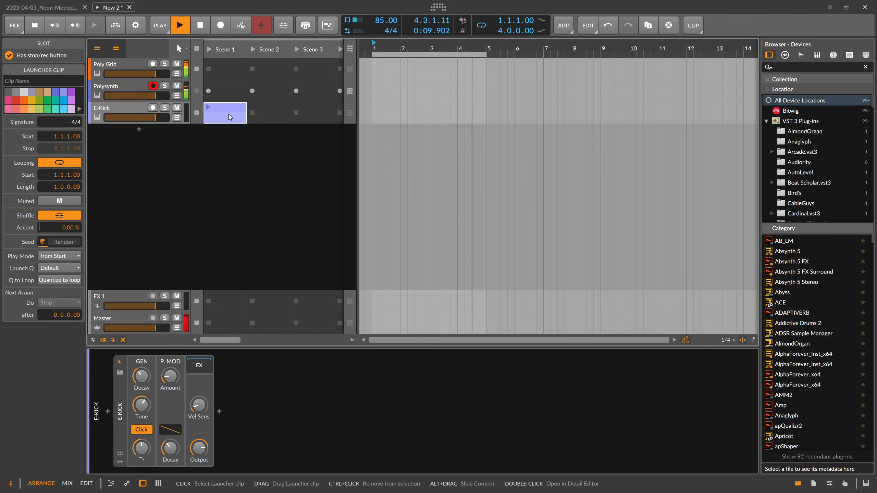
double_click(230, 117)
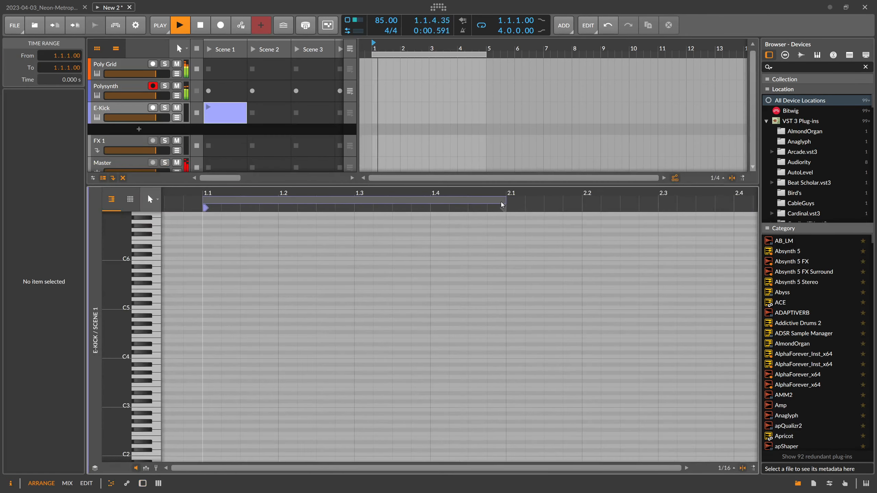
drag(502, 204, 278, 206)
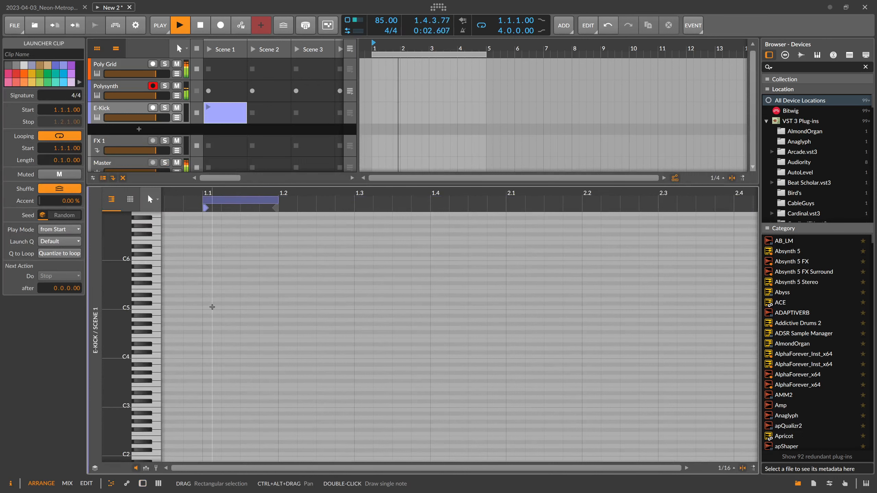
double_click(212, 306)
Show the E-Kick track's devices and set the project tempo to 120 BPM
click(139, 116)
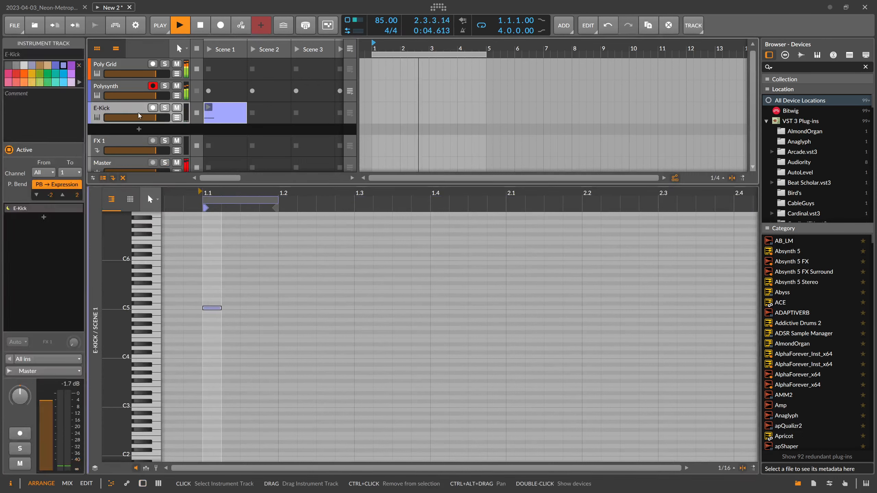
double_click(139, 116)
double_click(387, 21)
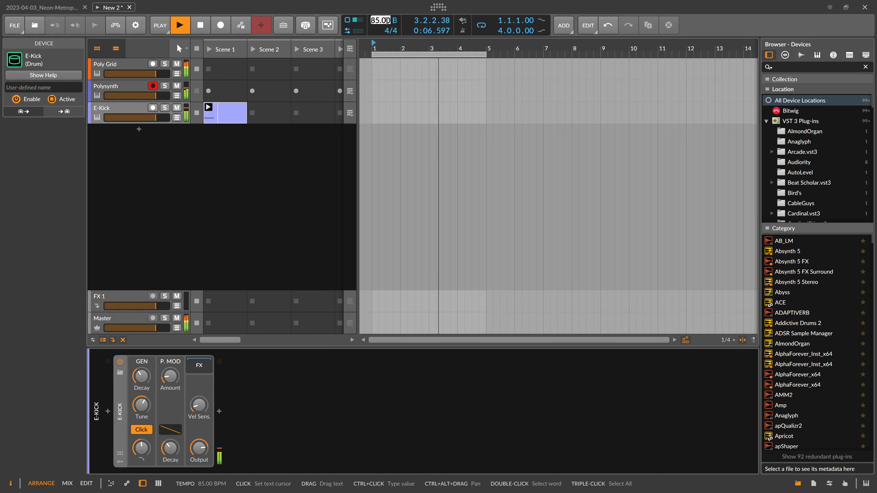
text(120)
key(Return)
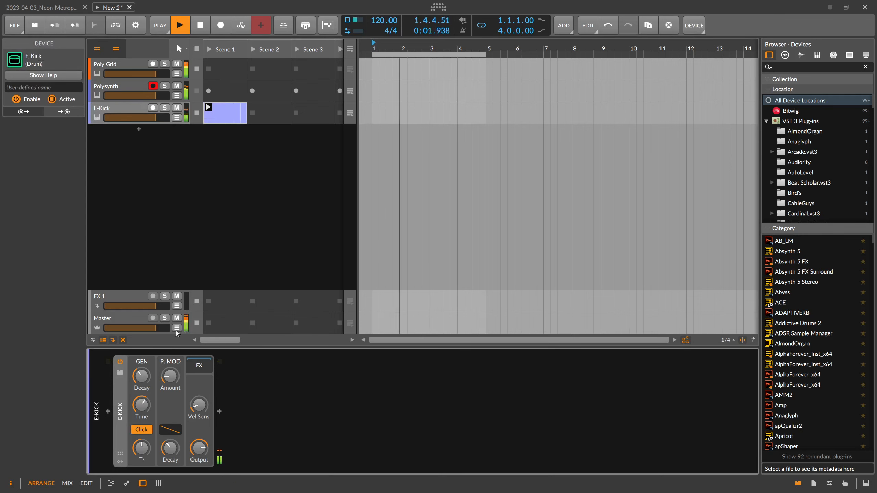
Adjust the E-Kick's pitch modulation decay, set its oscillator decay to 267 ms and select the Polysynth track
drag(172, 440, 172, 445)
drag(142, 376, 142, 372)
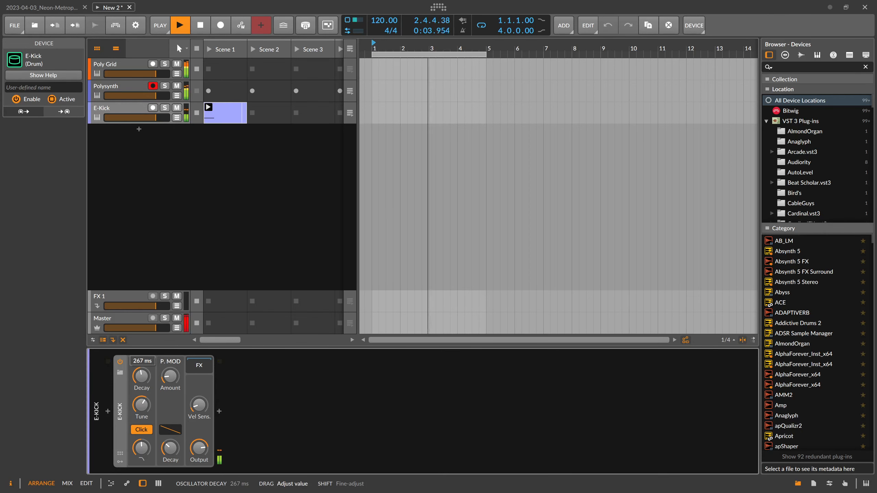
click(130, 86)
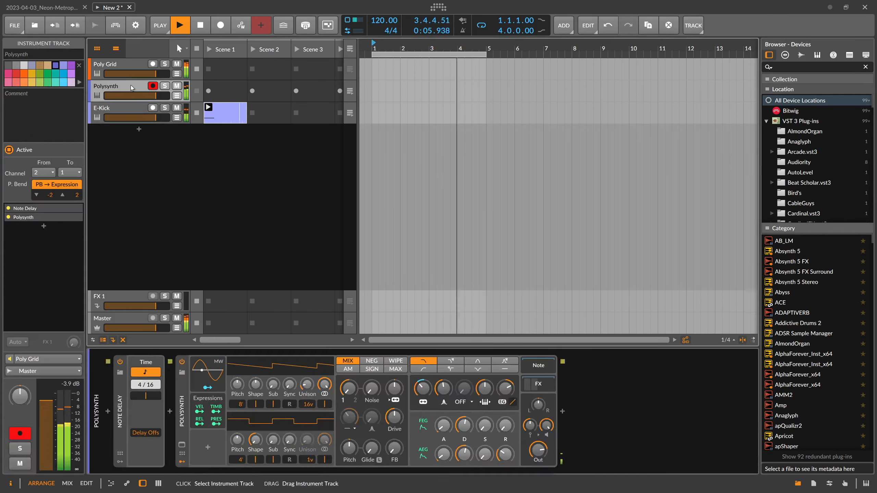
Group the Poly Grid and Polysynth tracks and name the group Music
shift+click(126, 64)
key(ctrl+g)
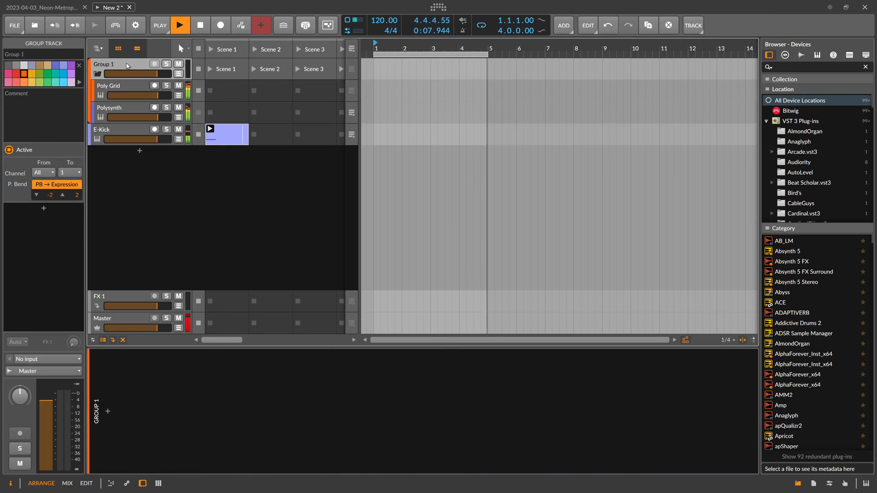
text(Music)
key(Return)
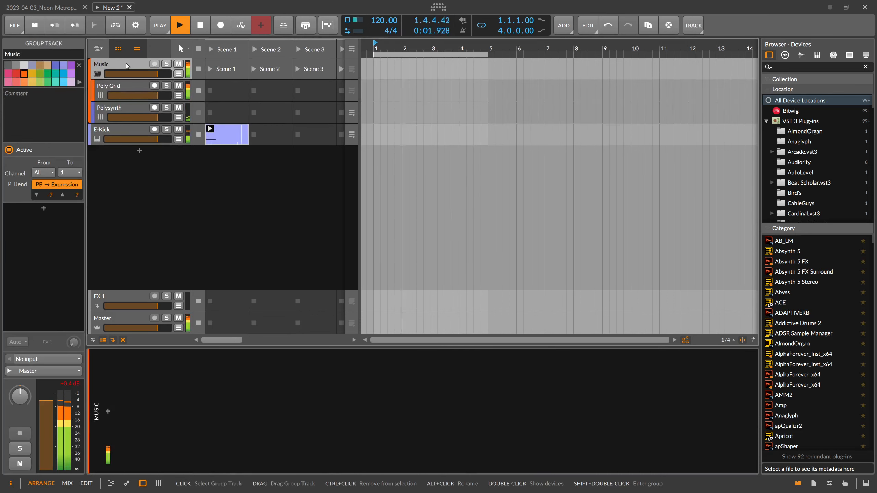
Insert a Tool utility device on the Music group track
click(110, 412)
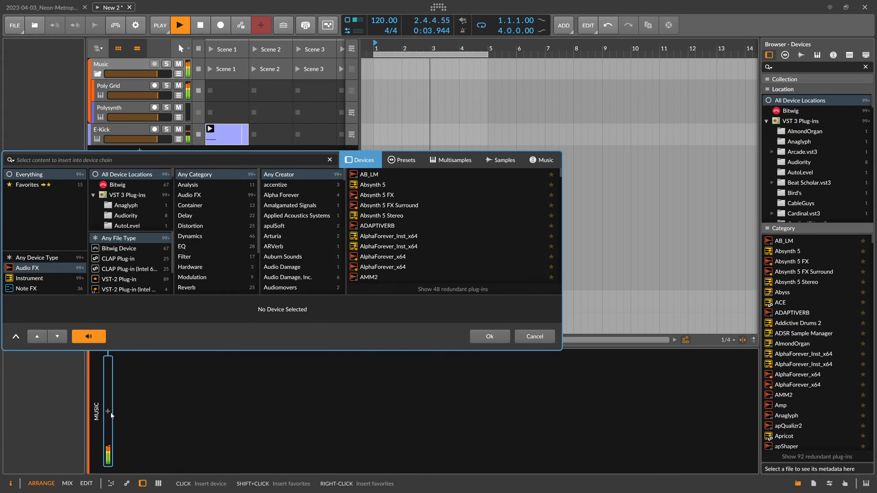
text(too)
key(Return)
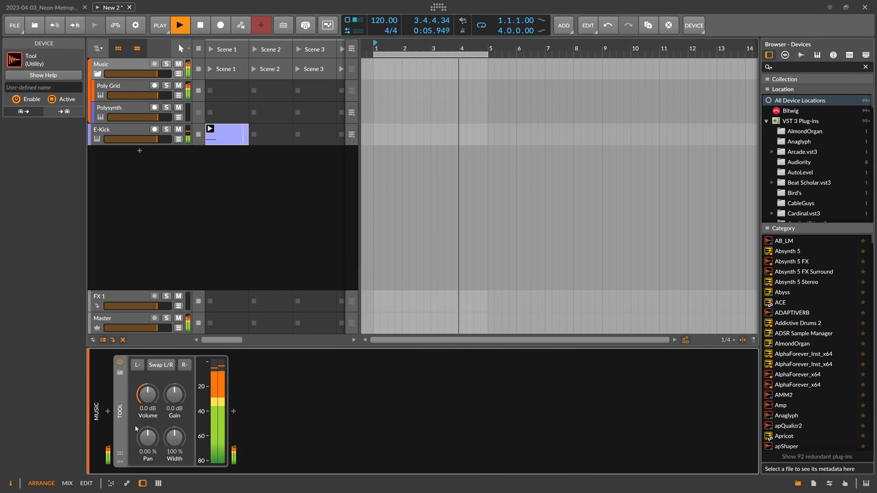
Add a Note Sidechain modulator to the Tool device and set its note source to the E-Kick track
click(121, 462)
click(135, 374)
text(side)
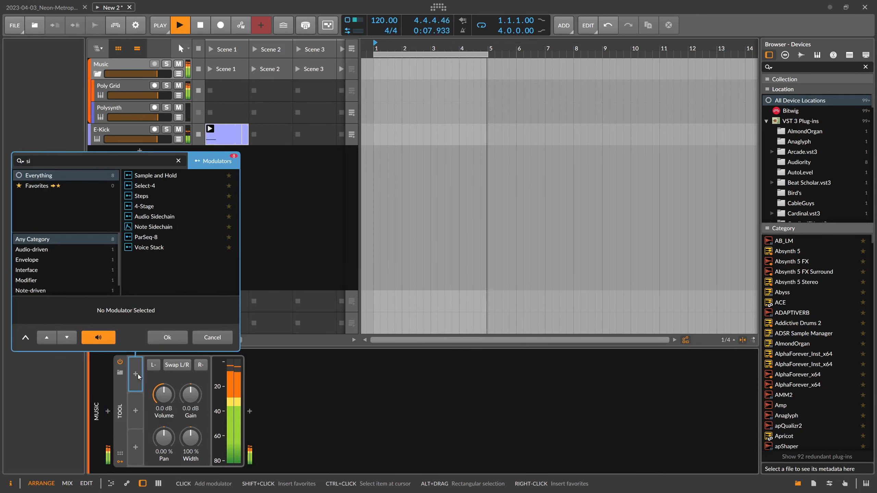
key(Down)
key(Down)
key(Return)
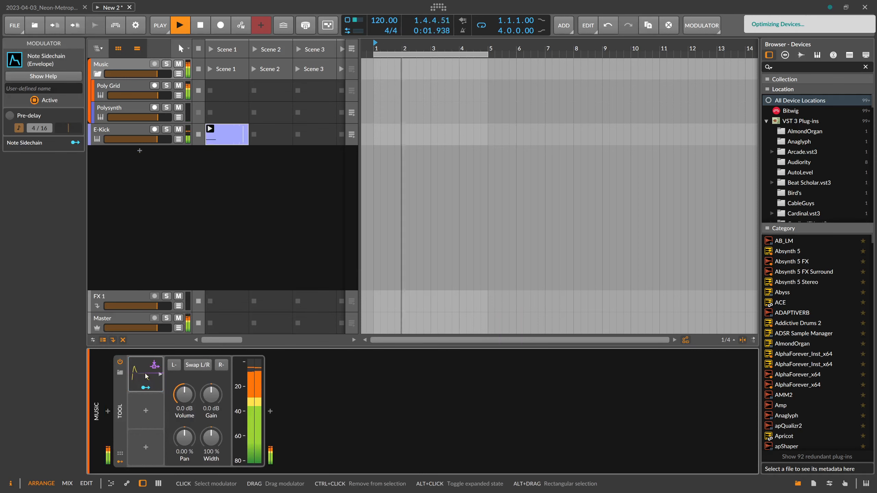
click(146, 375)
click(207, 372)
mouse_move(210, 423)
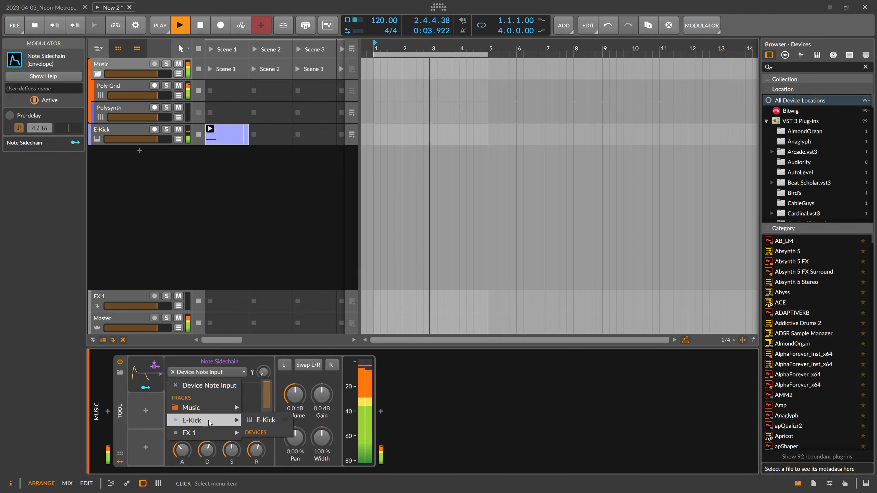
click(266, 421)
Modulate the Tool's volume by -0.95 from the Note Sidechain and set its envelope to minimum attack and sustain
click(146, 387)
drag(295, 394, 295, 428)
drag(182, 450, 207, 453)
drag(231, 450, 231, 463)
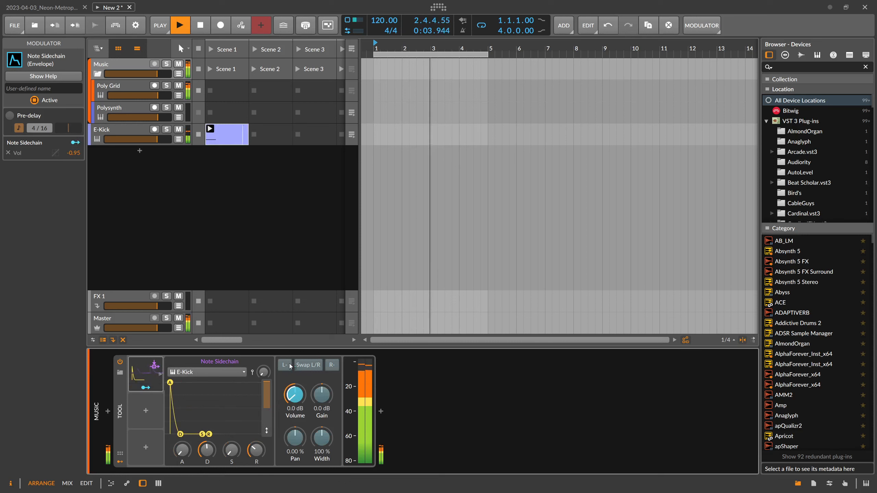
click(134, 321)
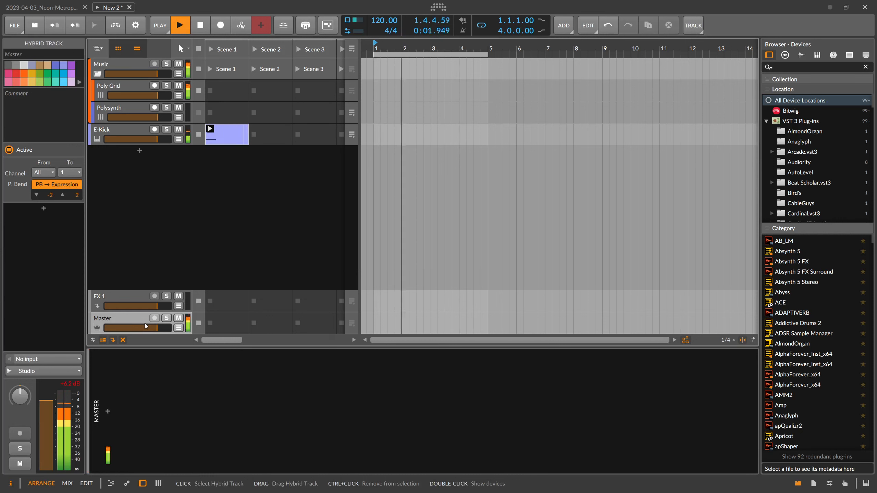
click(116, 93)
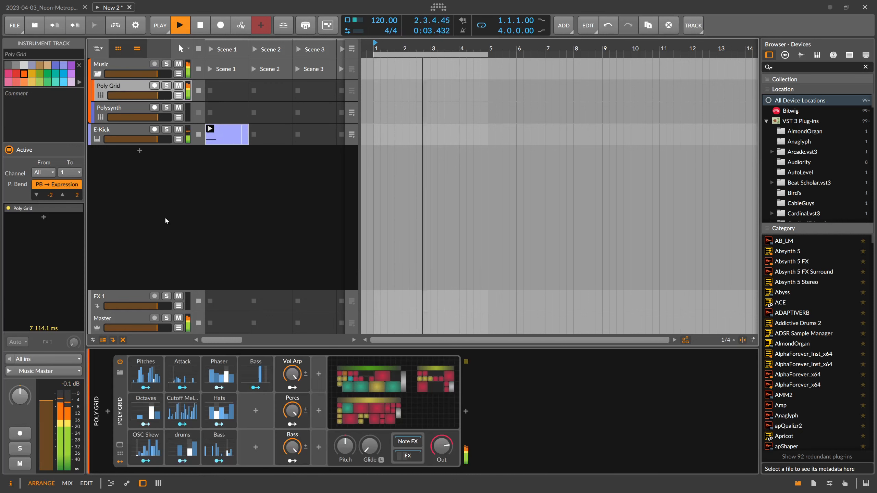
click(118, 394)
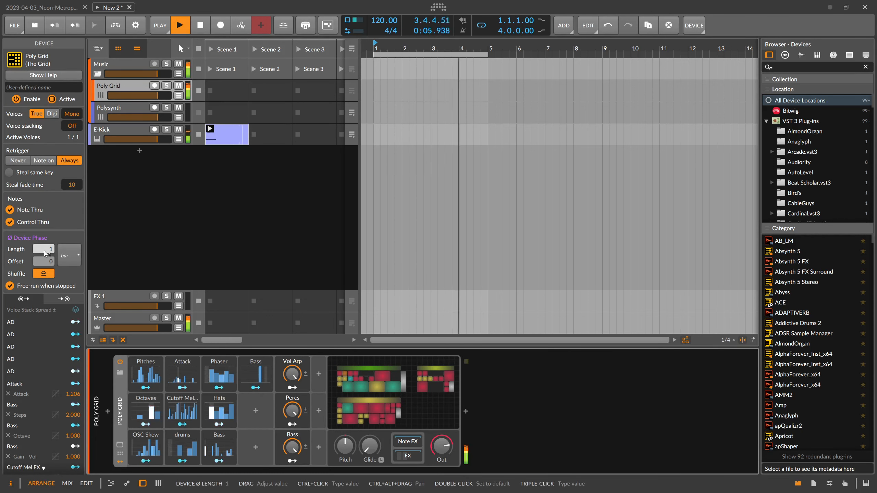
drag(45, 252, 45, 243)
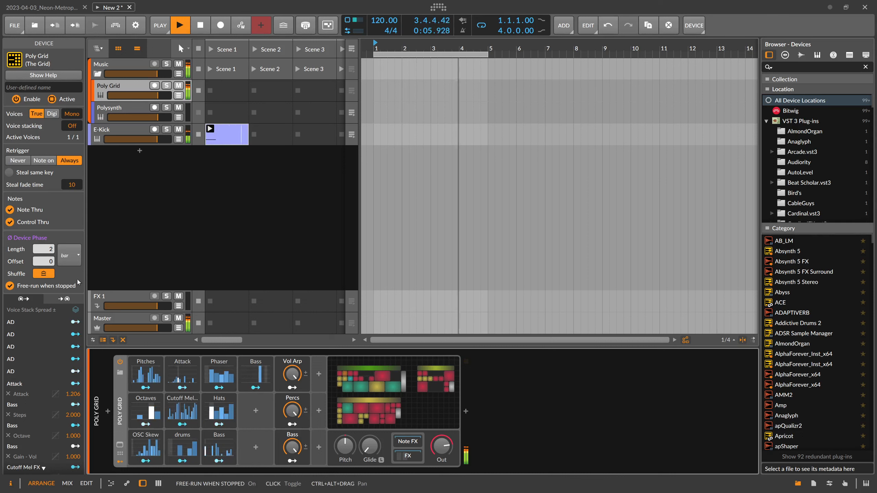
Insert a Peak Limiter in the E-Kick's FX chain, raise its input gain and collapse the chain
click(137, 138)
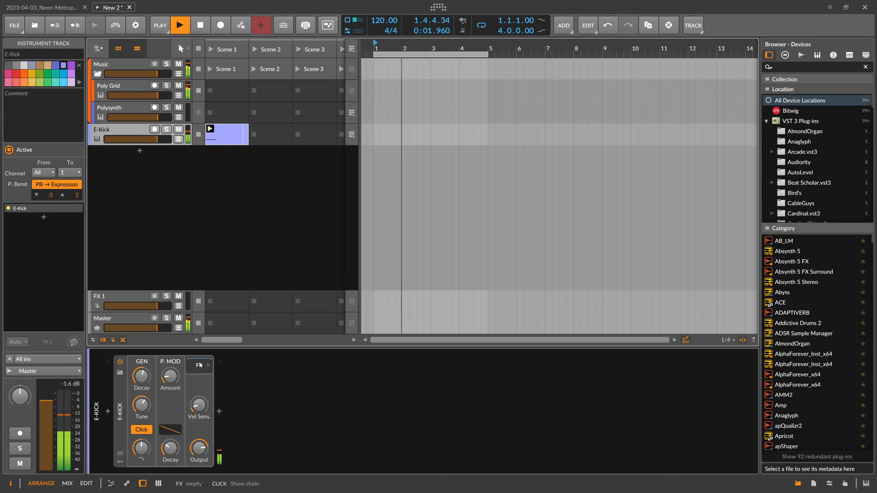
click(219, 411)
text(peak)
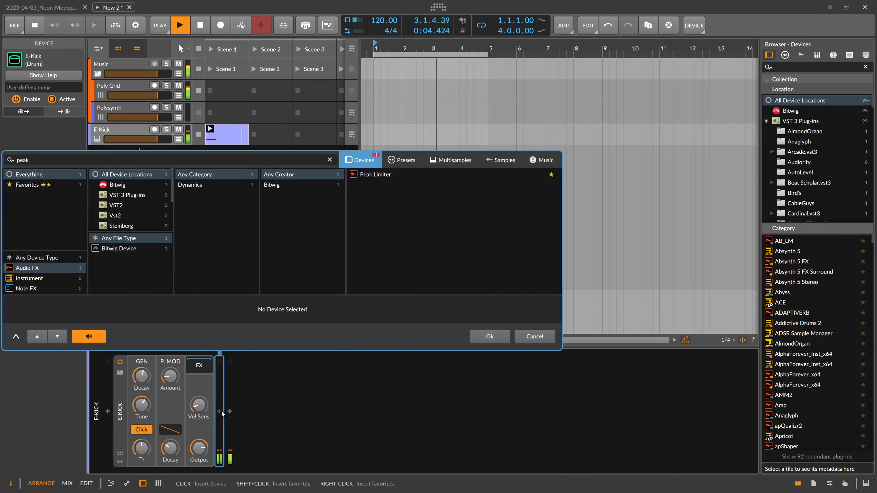
key(Return)
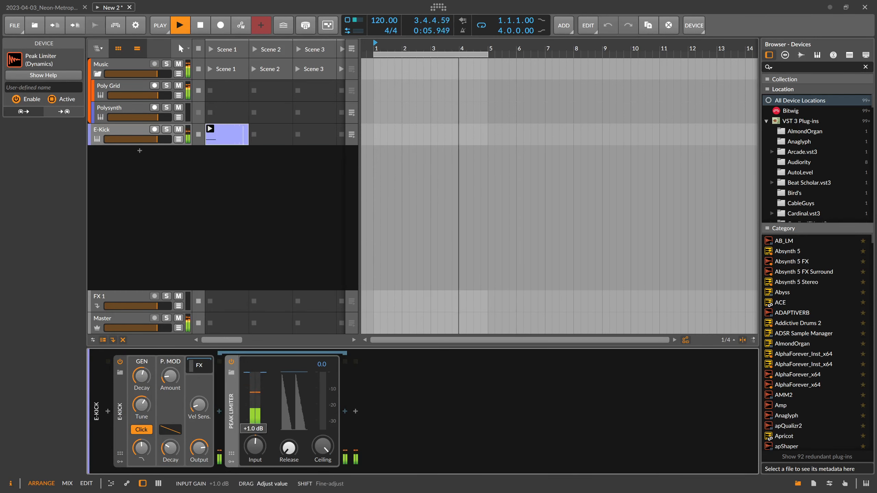
click(201, 365)
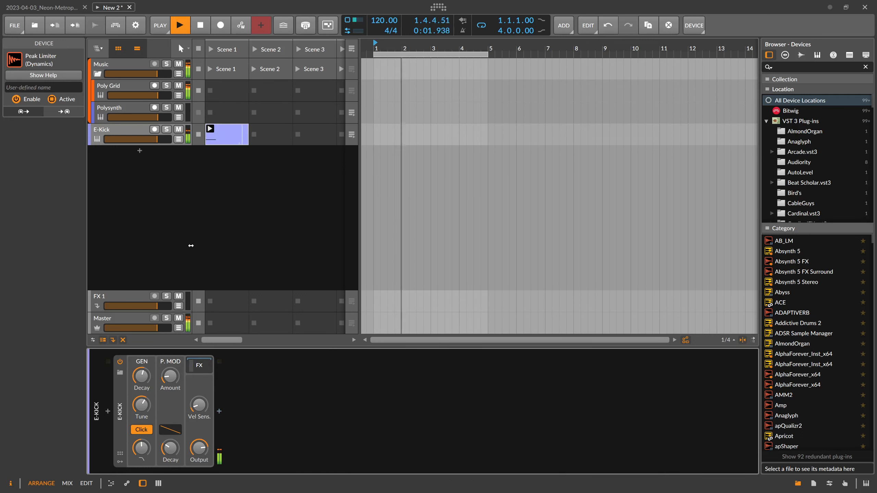
click(196, 236)
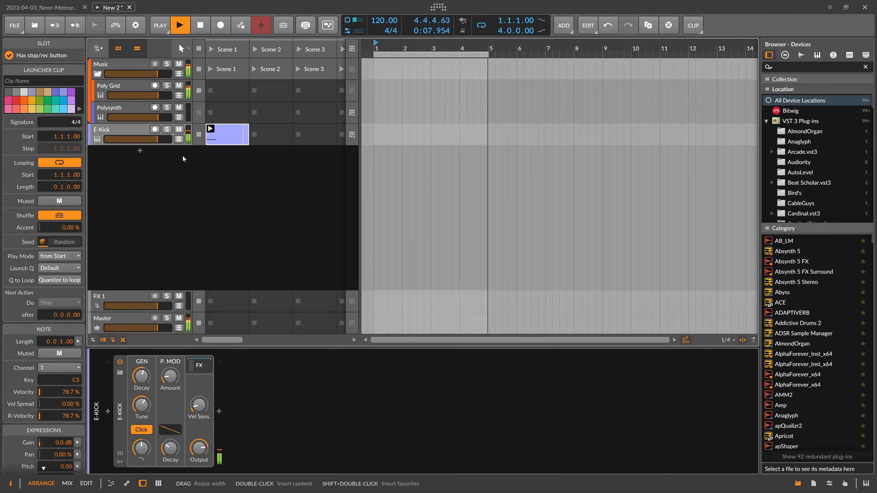
click(127, 87)
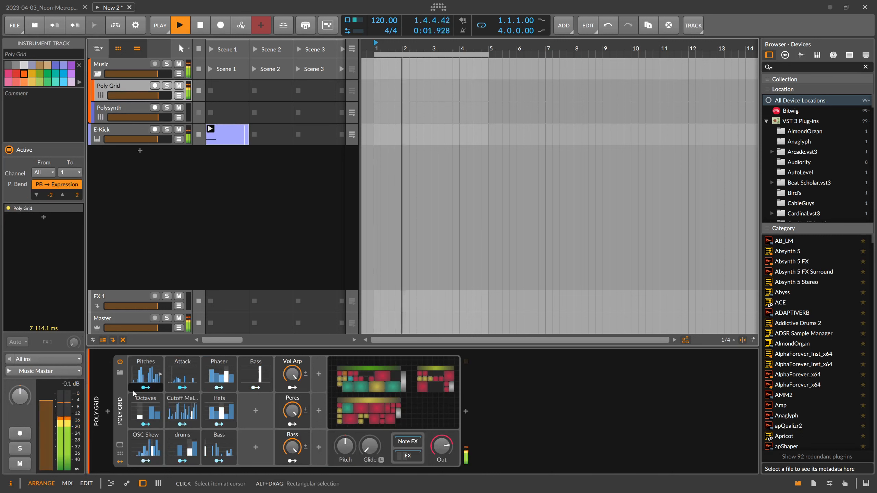
click(120, 404)
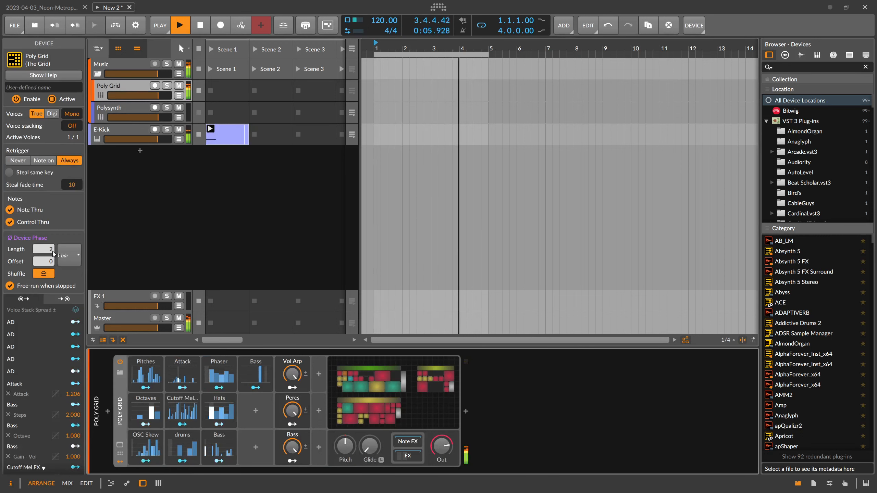
drag(53, 251, 53, 257)
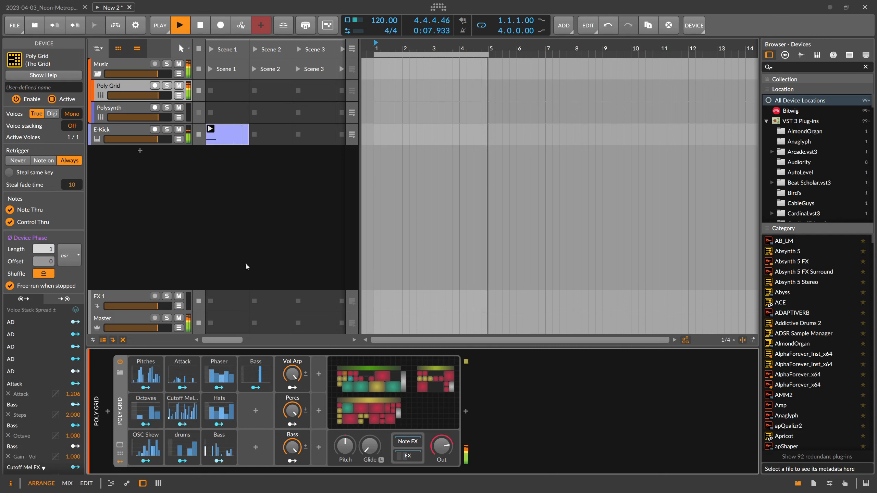
Rename the Poly Grid device as Generative-2023-04-03
click(121, 392)
click(121, 392)
click(53, 89)
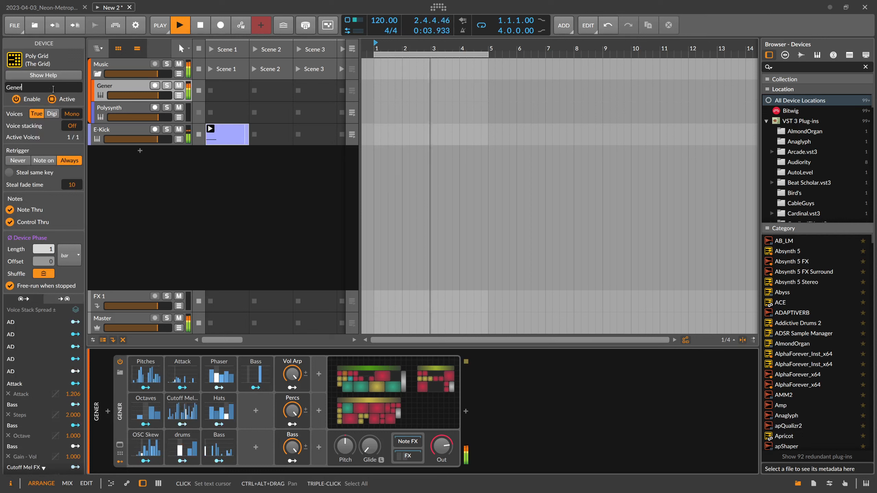
text(-202)
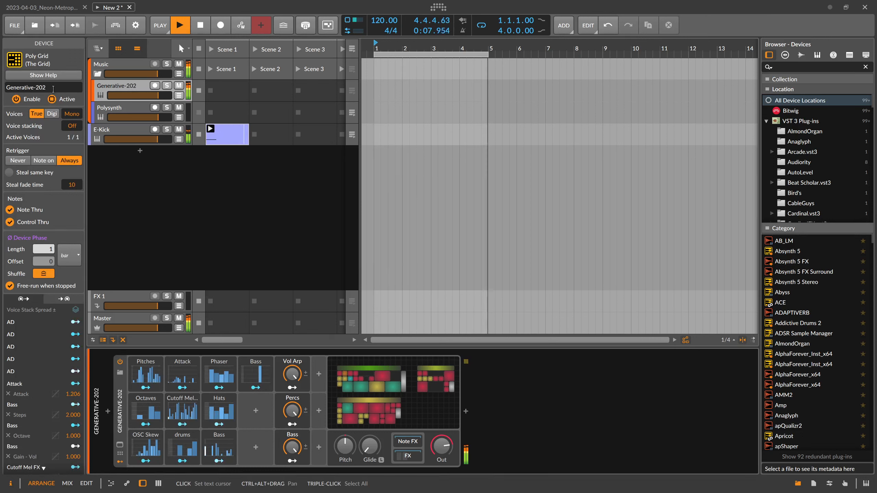
text(3-03)
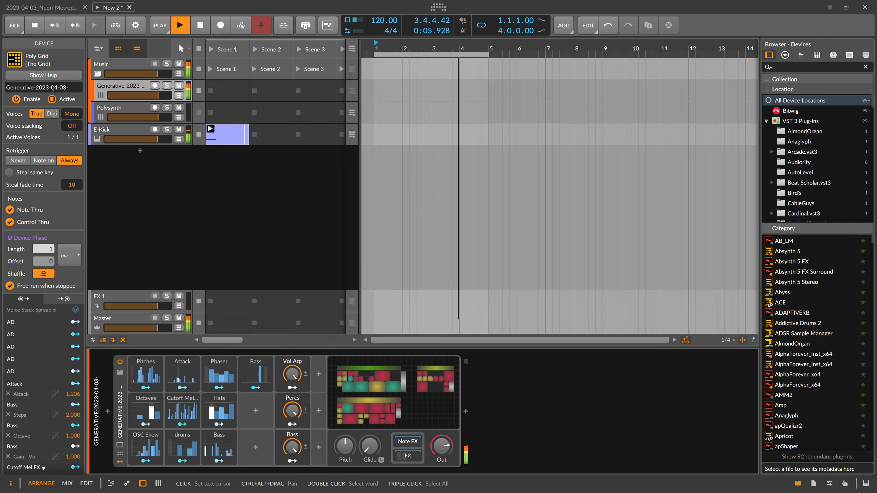
click(120, 429)
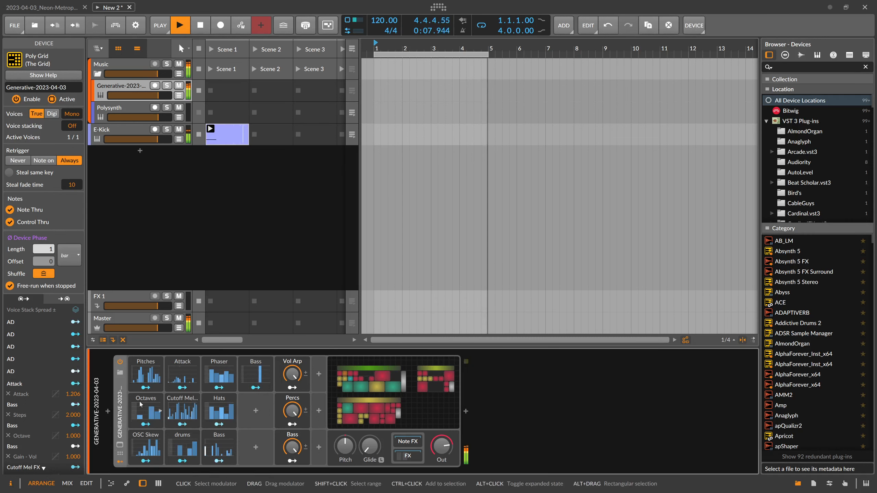
click(195, 268)
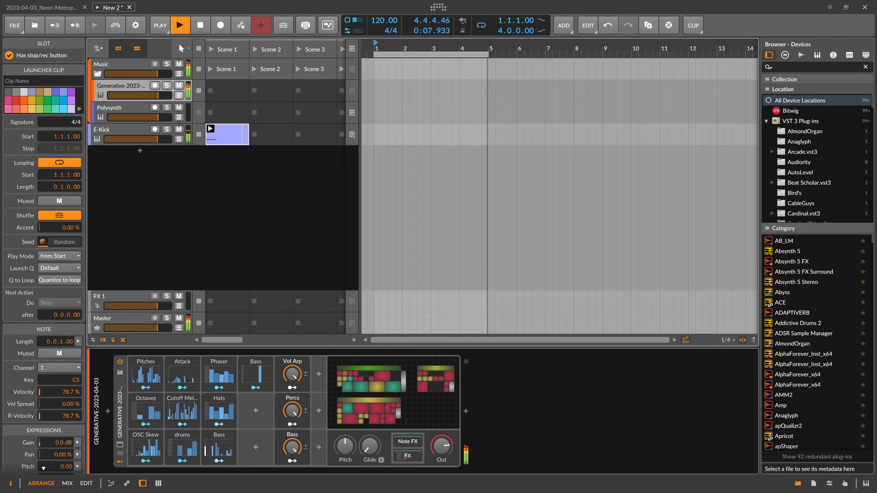
Save the Generative-2023-04-03 device as a library preset named Generative-2023-04-03
click(168, 384)
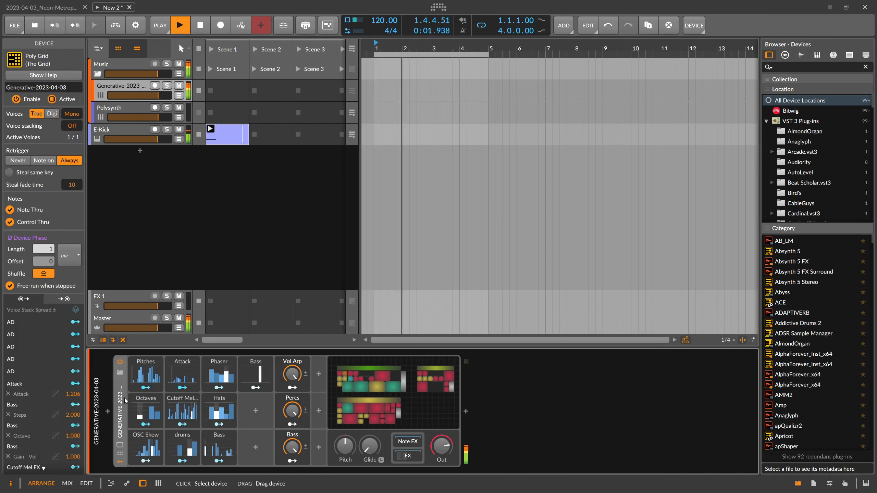
right_click(137, 403)
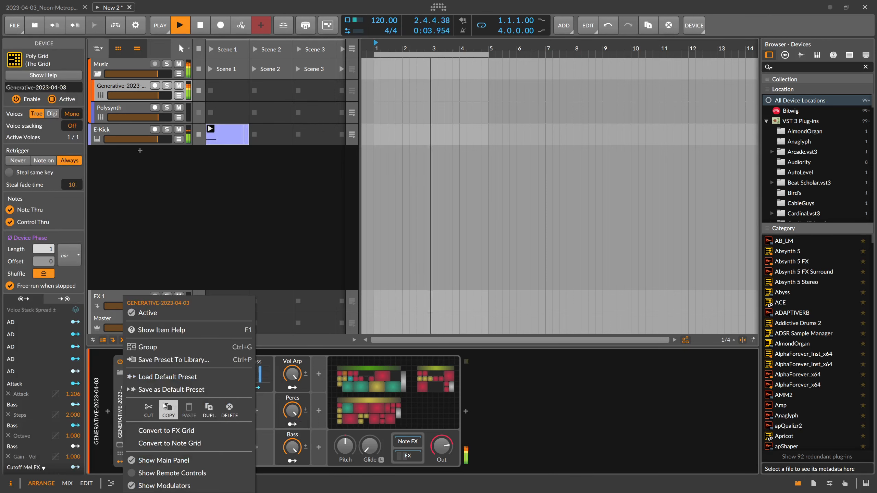
click(173, 359)
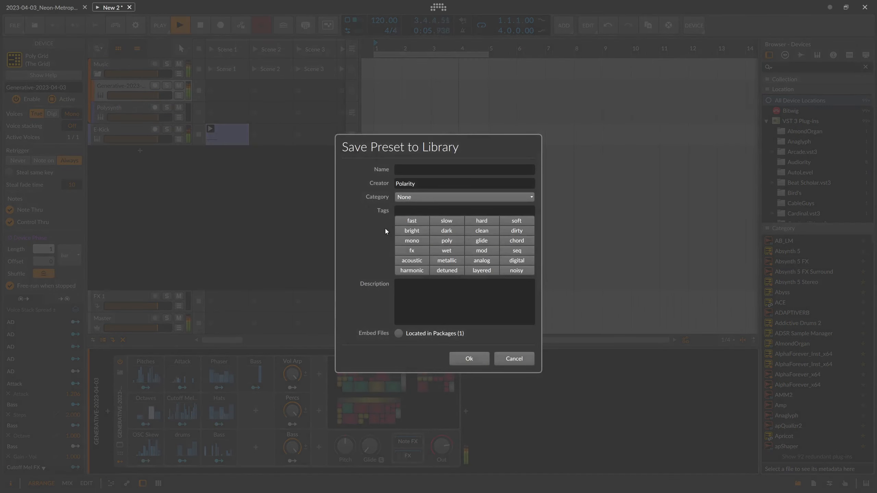
text(G)
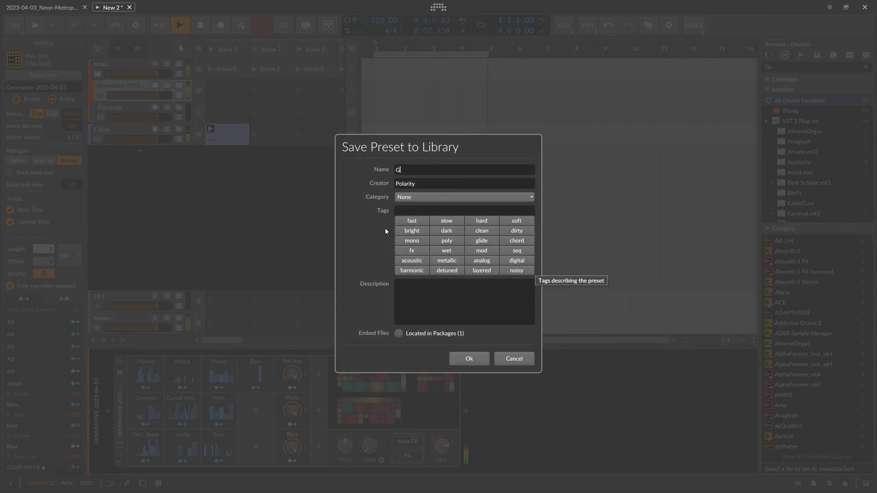
text(enerative-2023-04-03)
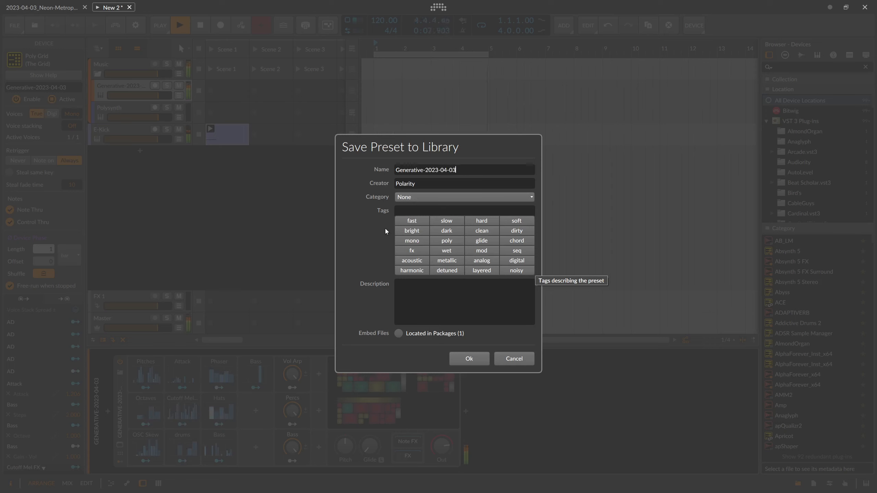